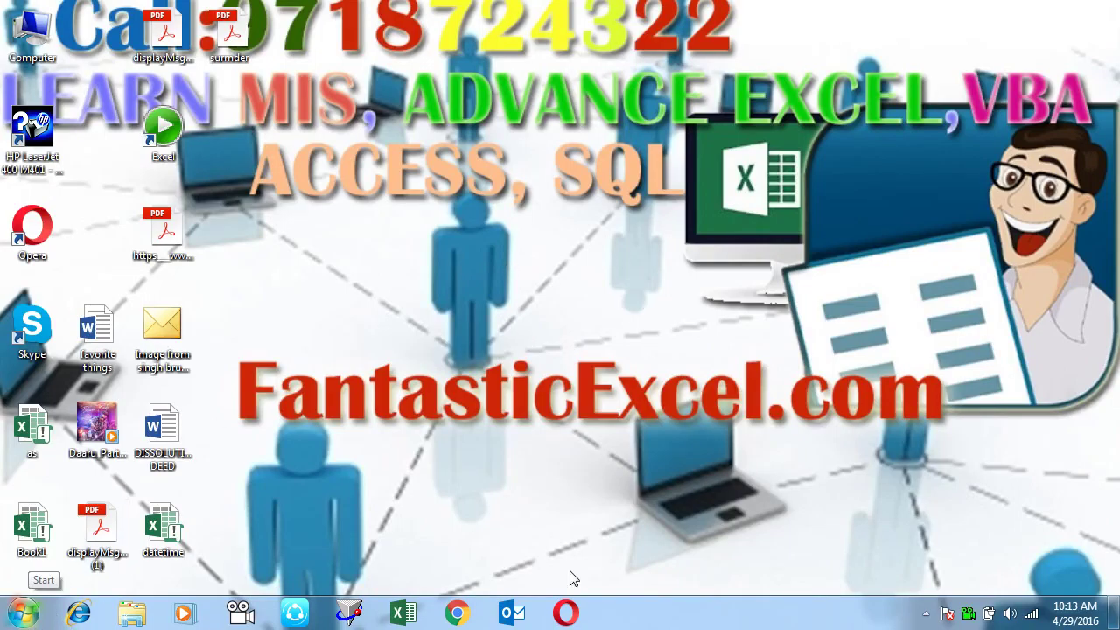
- Open a blank workbook and fill B2:C9 with =RANDBETWEEN(10,90) in one entry
{"action": "left_click", "coordinate": [404, 615]}
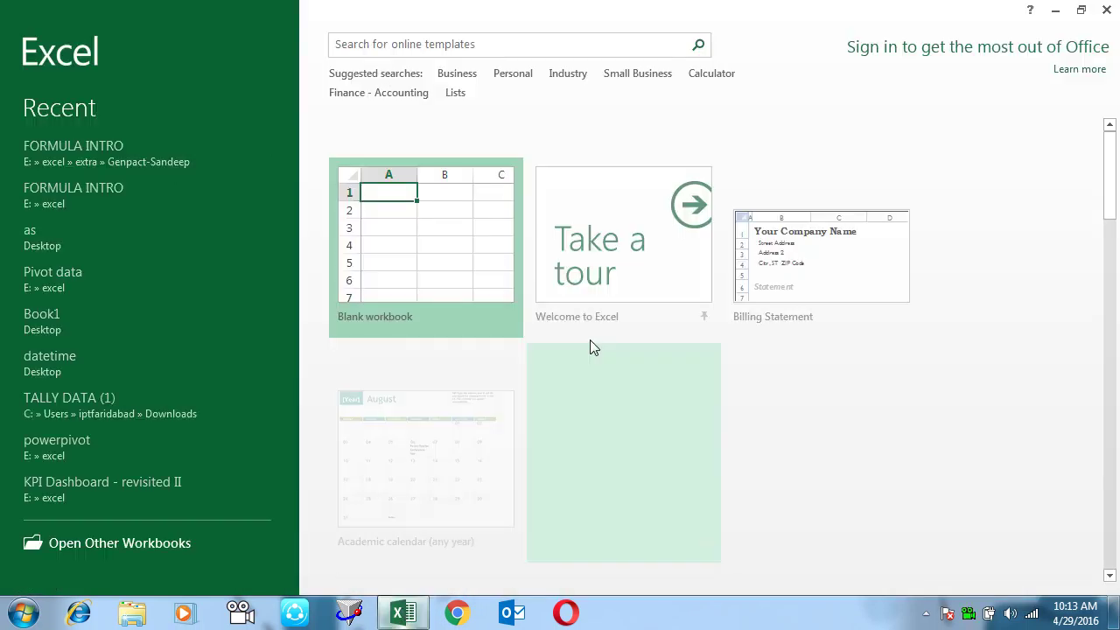
{"action": "left_click", "coordinate": [450, 284]}
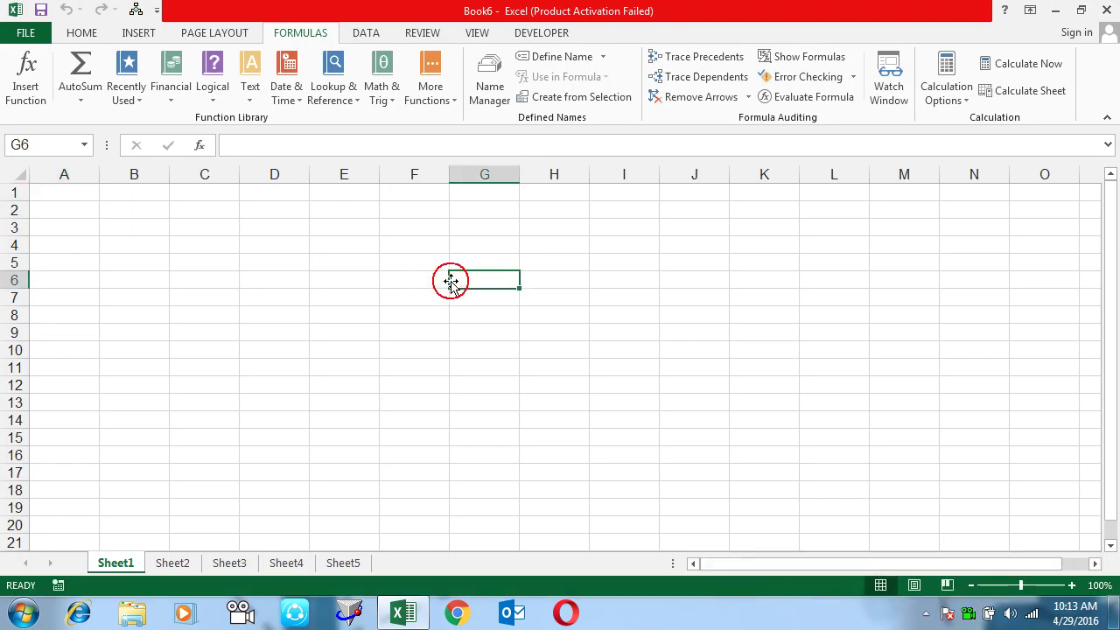
{"action": "left_click", "coordinate": [98, 204]}
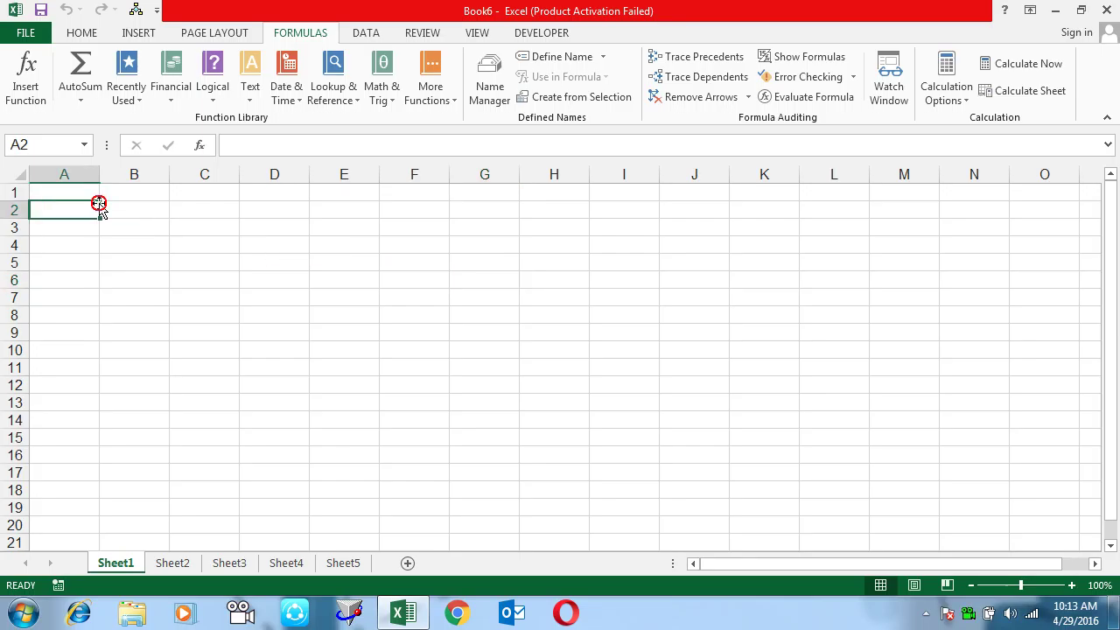
{"action": "key", "text": "Right"}
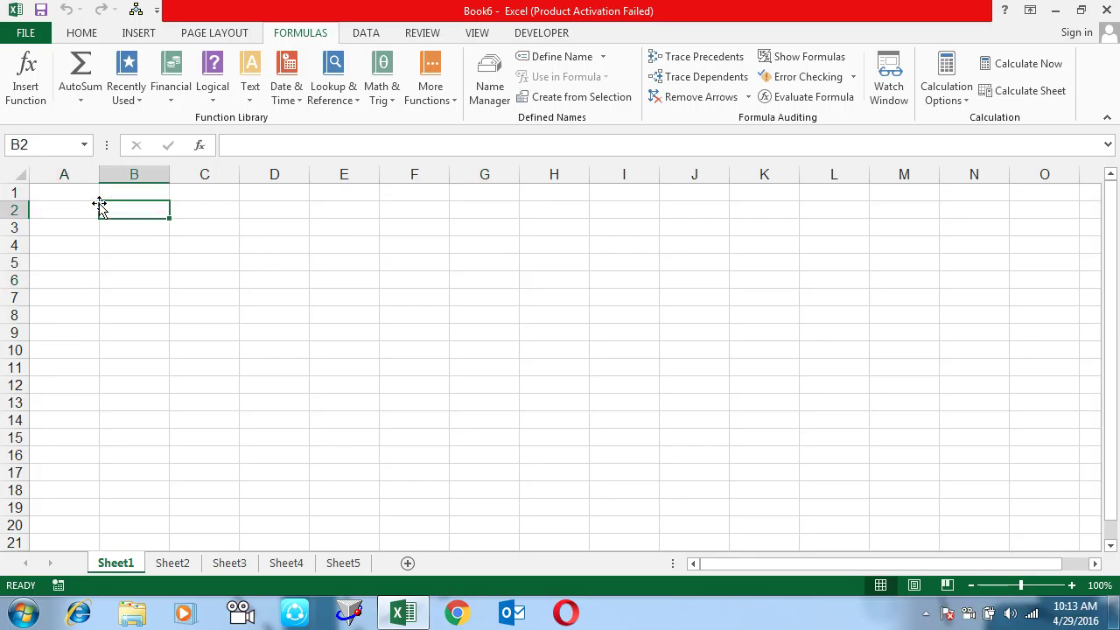
{"action": "key", "text": "shift+Right"}
{"action": "key", "text": "shift+Down"}
{"action": "key", "text": "shift+Down"}
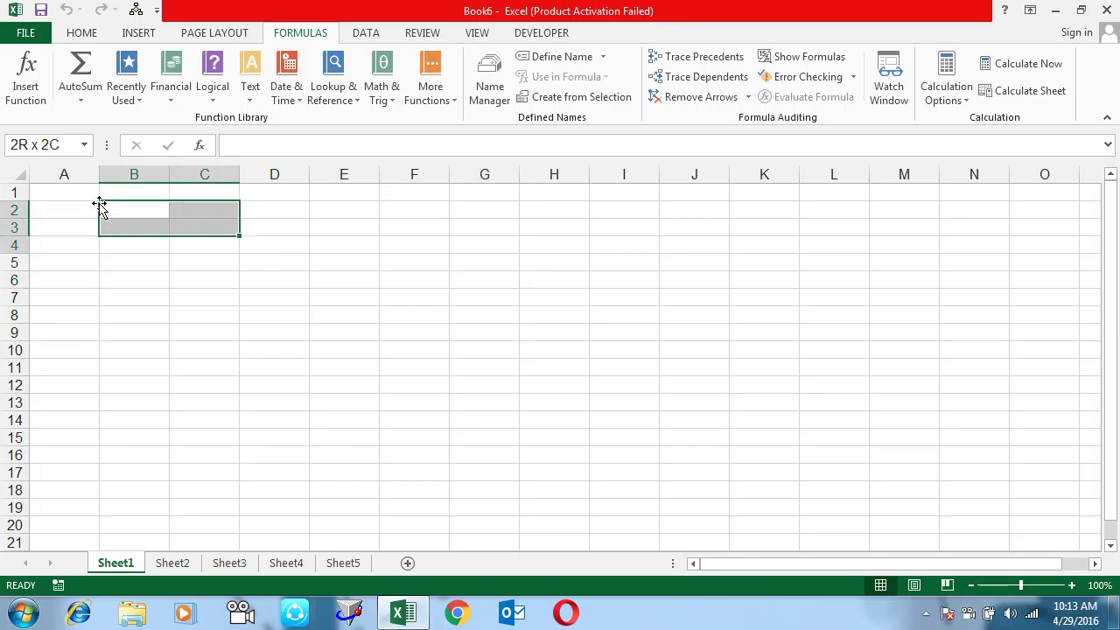
{"action": "key", "text": "shift+Down"}
{"action": "key", "text": "shift+Down"}
{"action": "key", "text": "shift+Down"}
{"action": "type", "text": "=ra"}
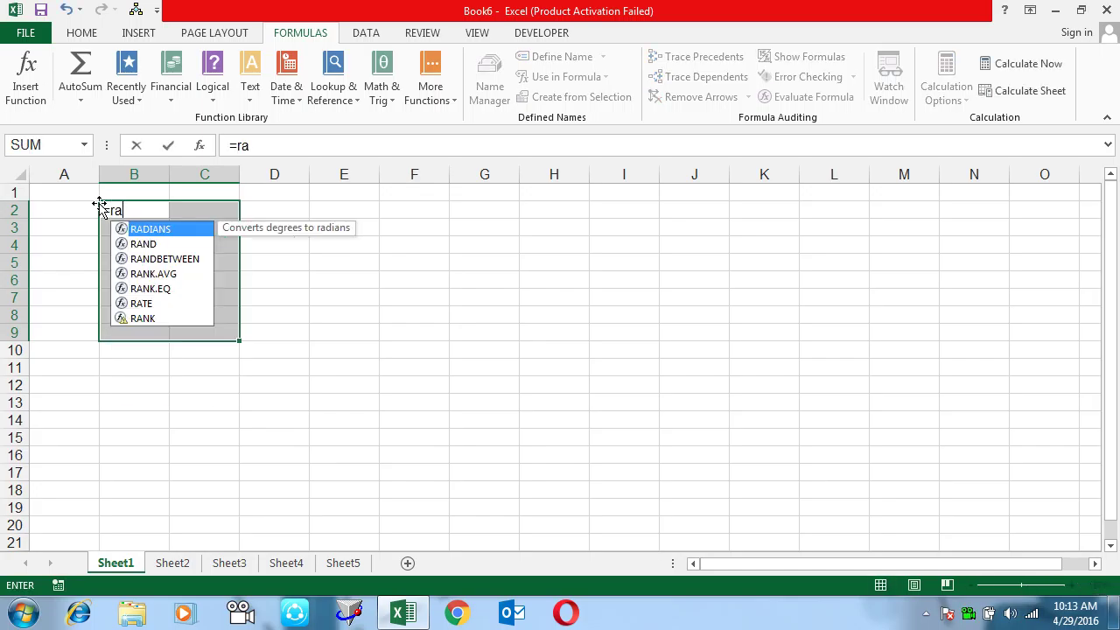
{"action": "key", "text": "Down"}
{"action": "key", "text": "Down"}
{"action": "key", "text": "Tab"}
{"action": "type", "text": "10,90"}
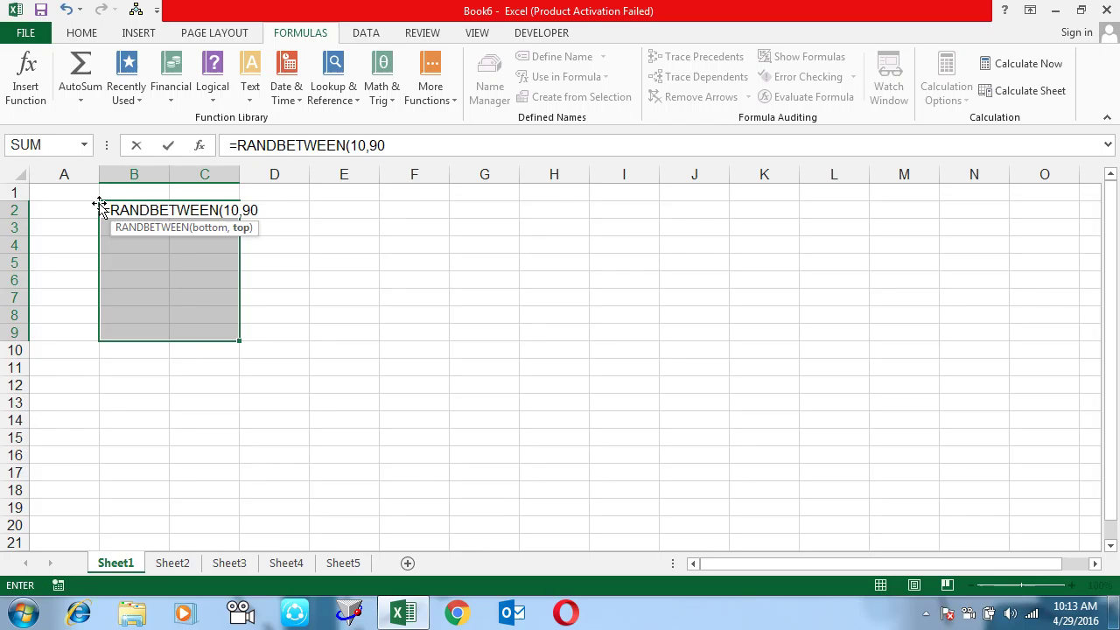
{"action": "type", "text": " )"}
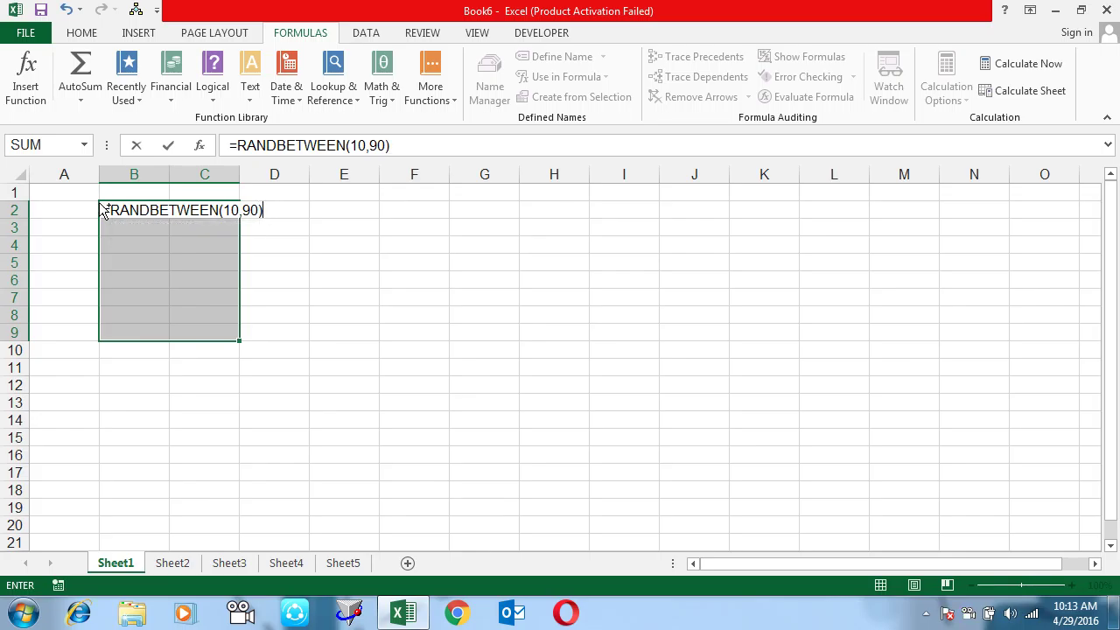
{"action": "key", "text": "ctrl+Return"}
- Replace the B2:C9 random formulas with their fixed values via Paste Special > Values
{"action": "key", "text": "ctrl+c"}
{"action": "key", "text": "alt+e"}
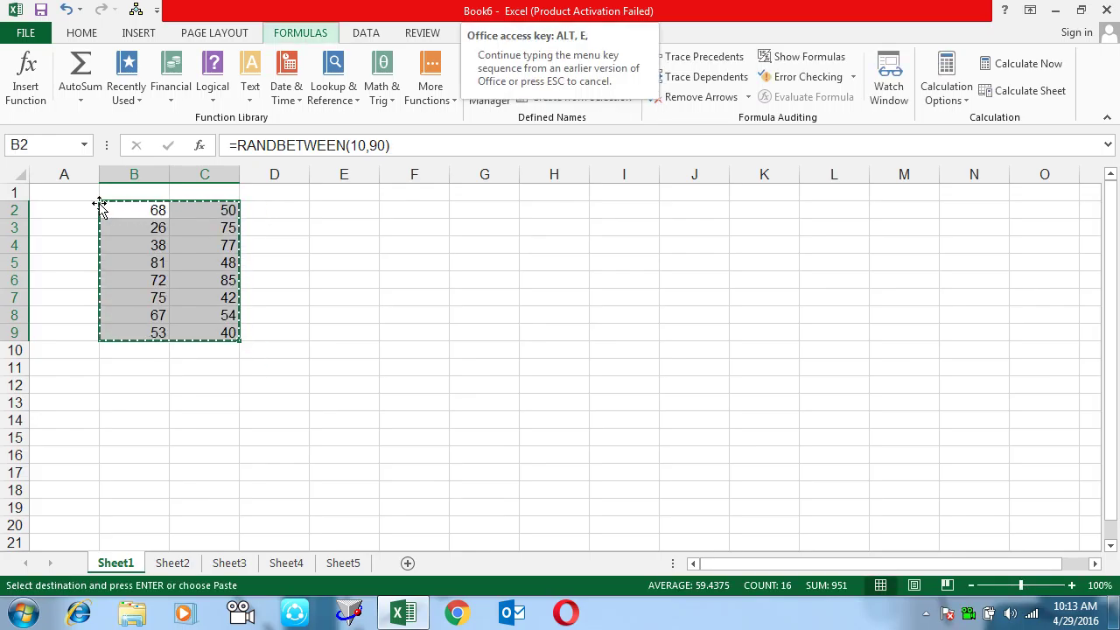
{"action": "key", "text": "s"}
{"action": "key", "text": "v"}
{"action": "key", "text": "Return"}
{"action": "key", "text": "Escape"}
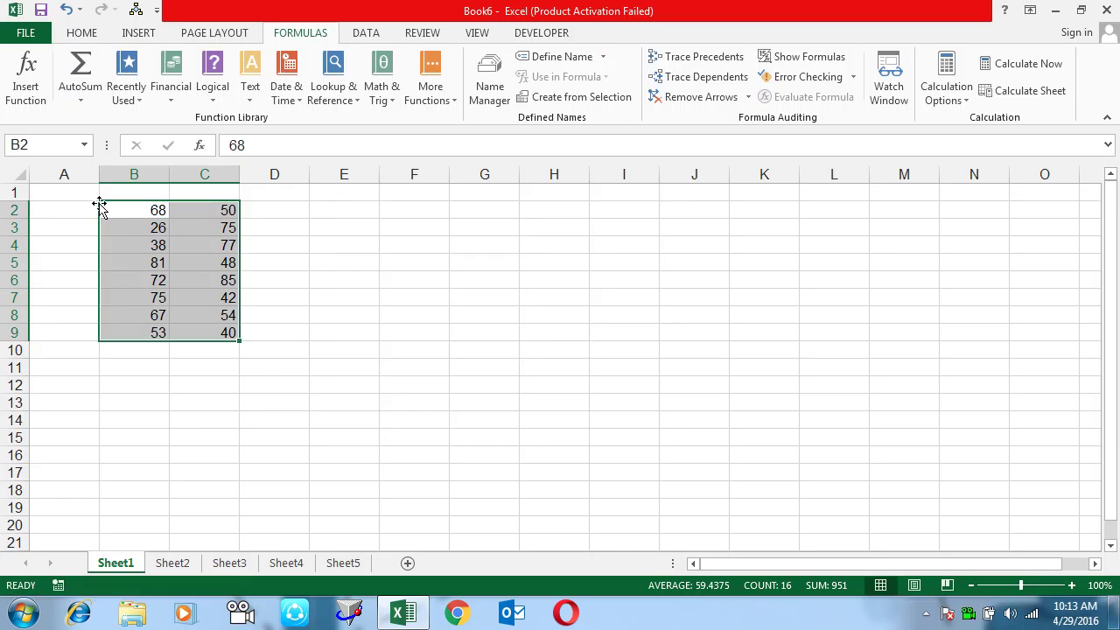
{"action": "key", "text": "Right"}
{"action": "key", "text": "Right"}
{"action": "key", "text": "Right"}
{"action": "key", "text": "Right"}
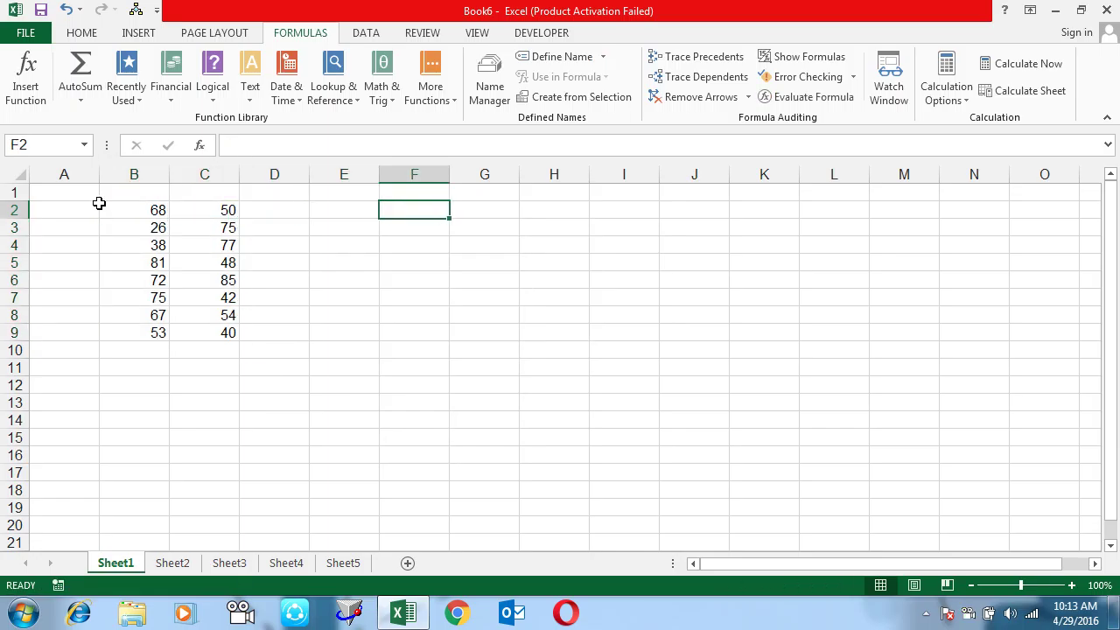
{"action": "type", "text": "="}
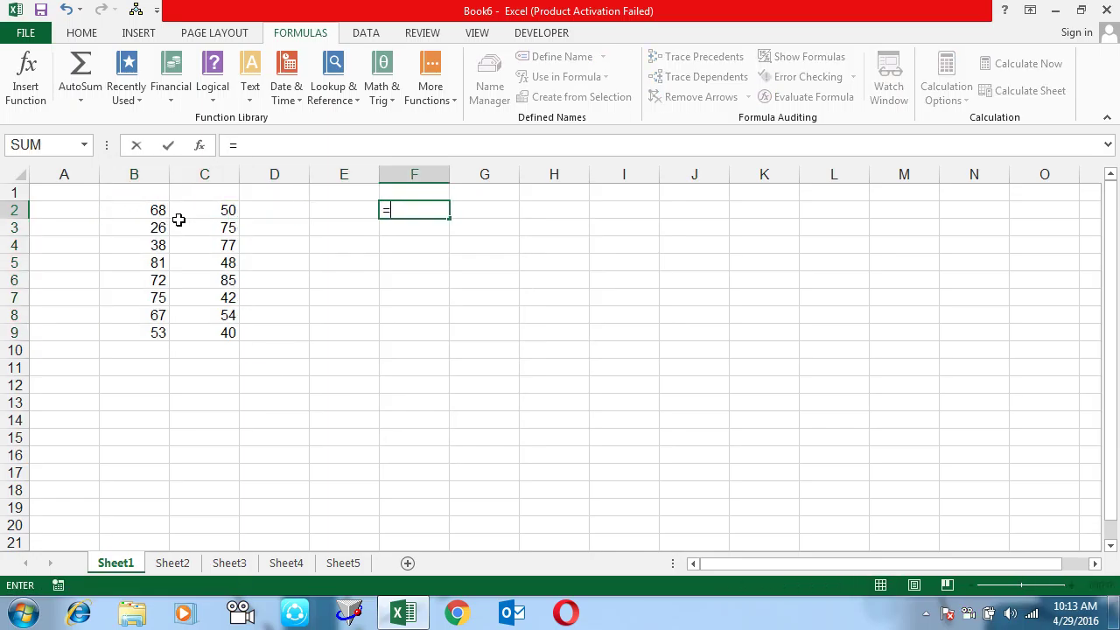
{"action": "left_click_drag", "start_coordinate": [163, 211], "coordinate": [196, 330]}
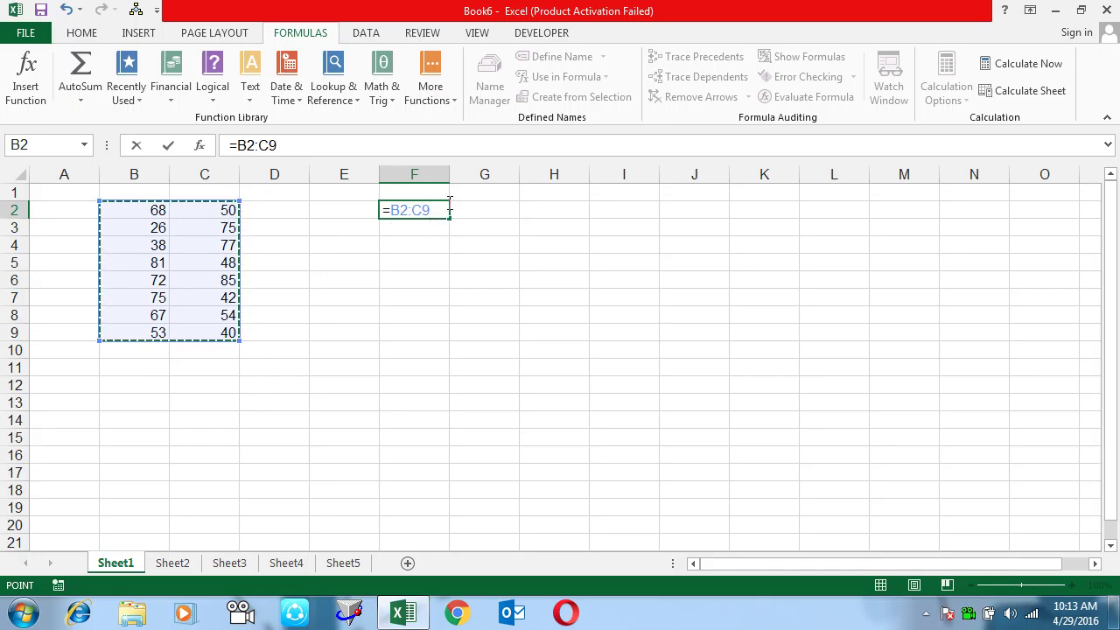
{"action": "left_click_drag", "start_coordinate": [431, 210], "coordinate": [394, 210]}
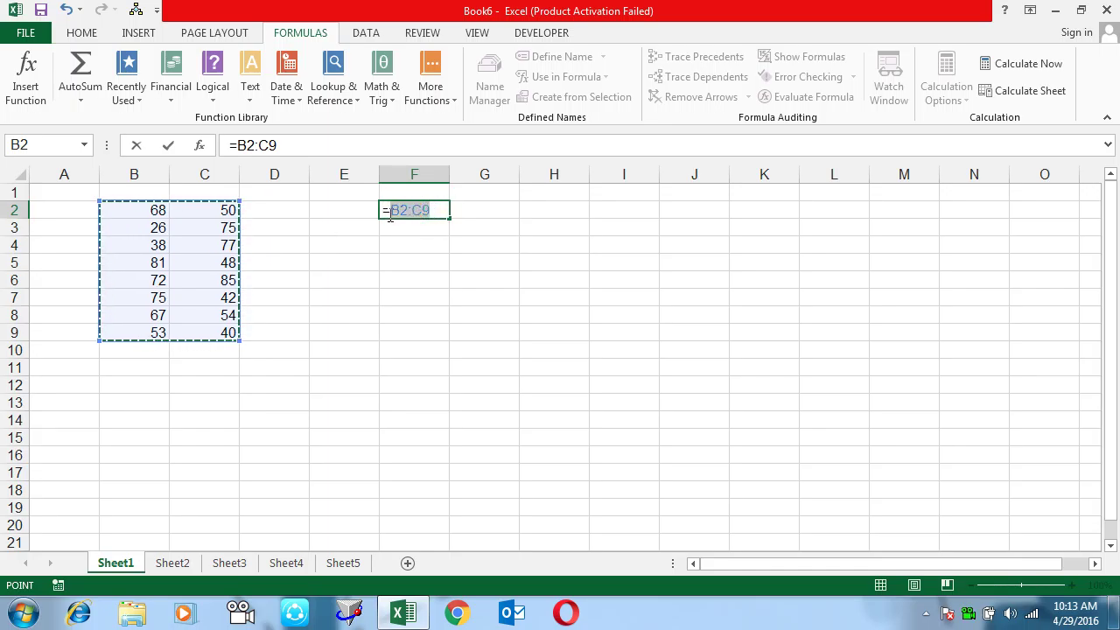
{"action": "key", "text": "F2"}
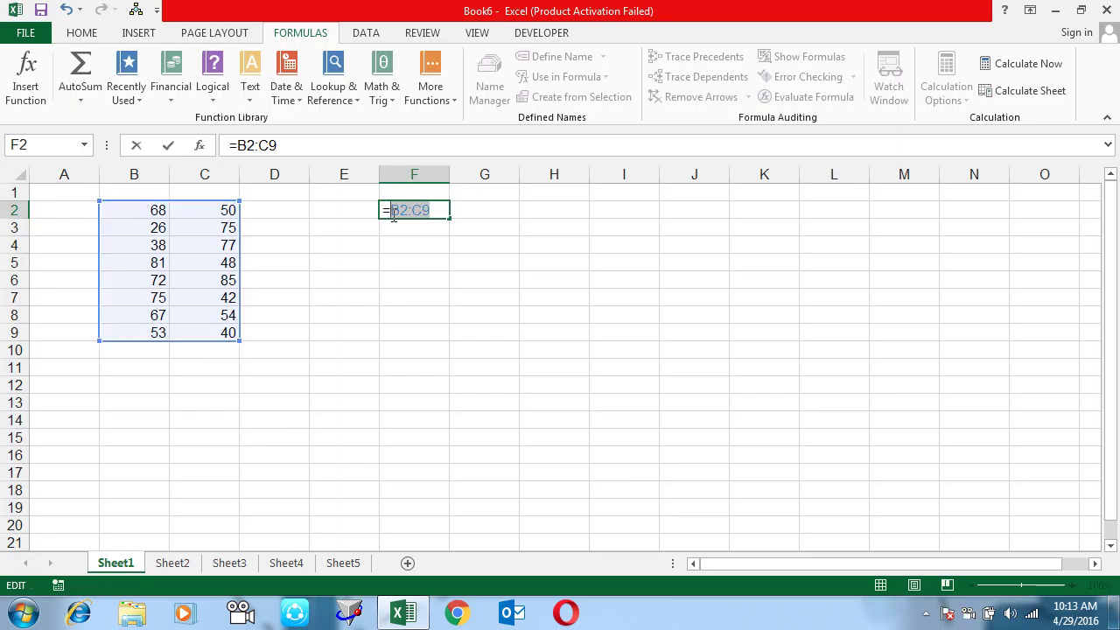
{"action": "key", "text": "F9"}
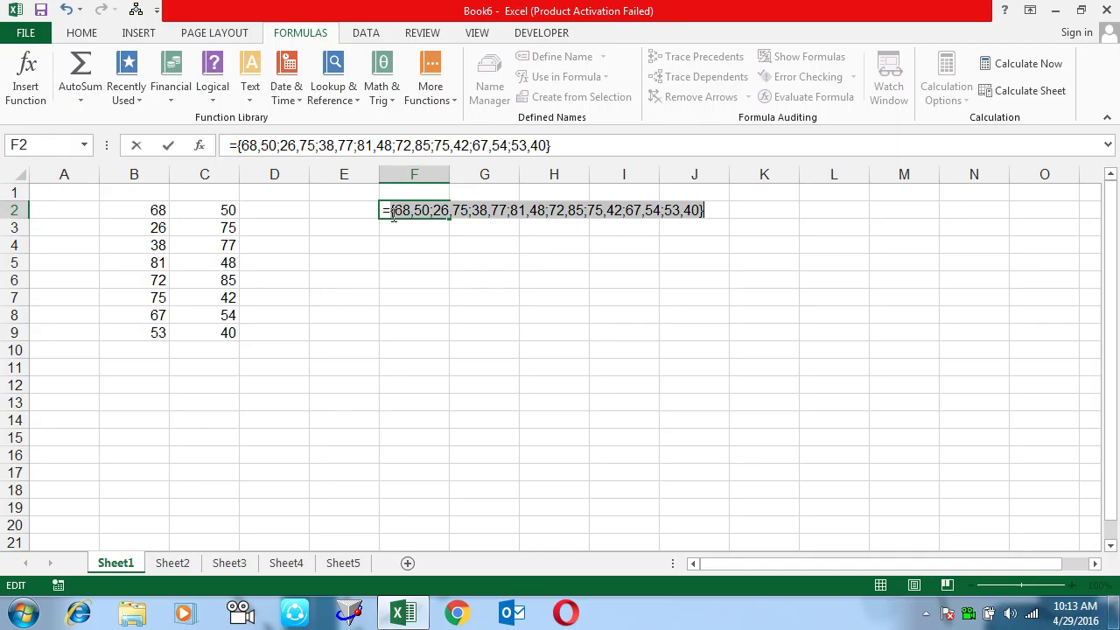
{"action": "left_click", "coordinate": [400, 210]}
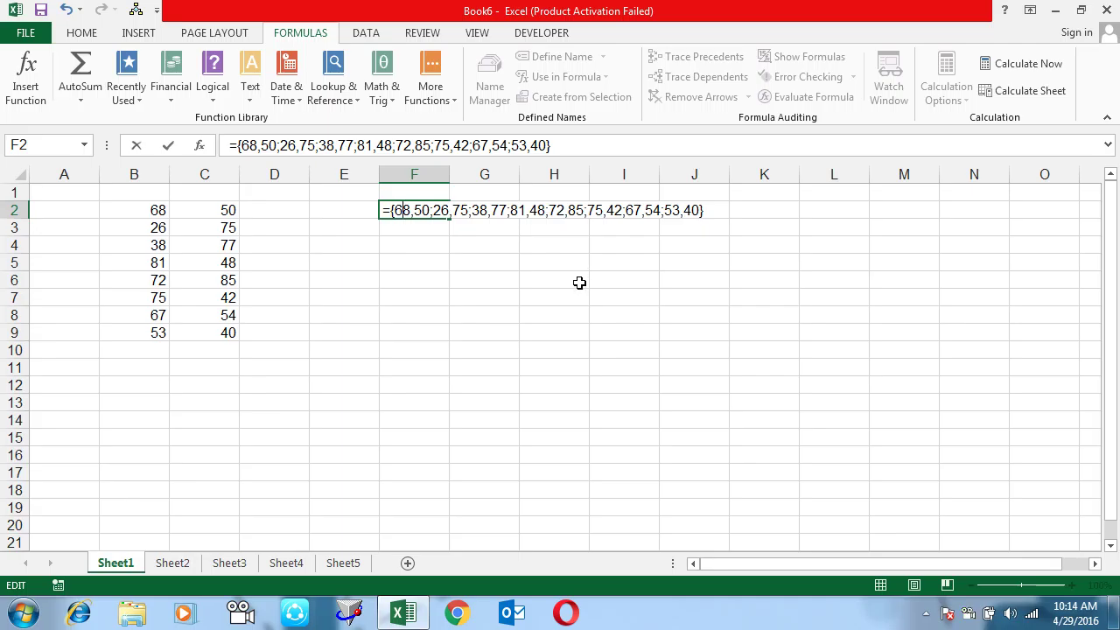
{"action": "key", "text": "Escape"}
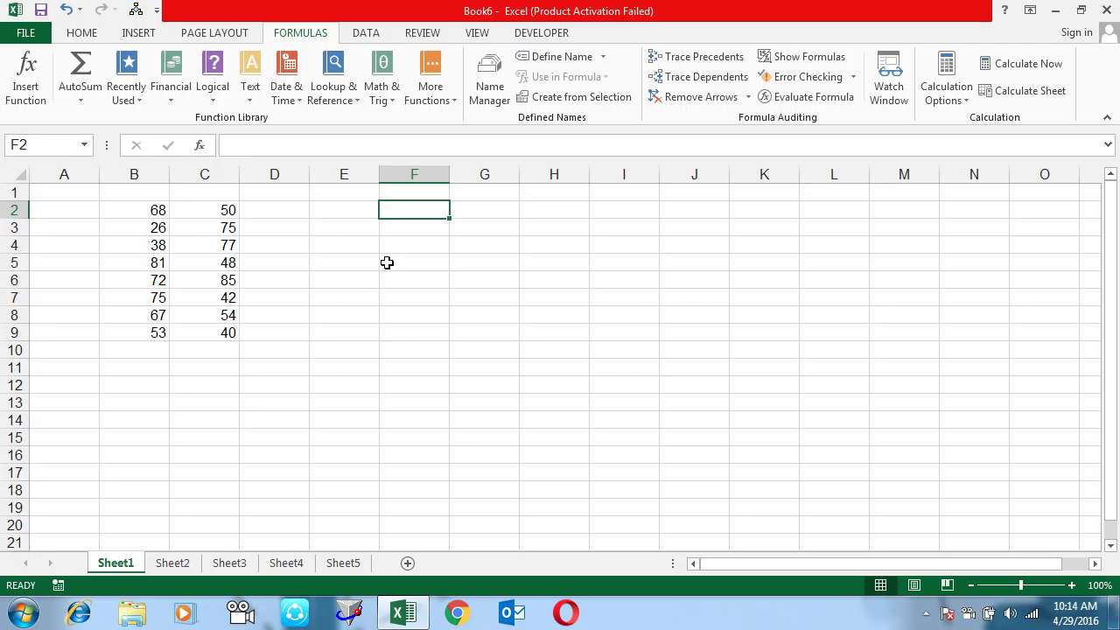
- Enter =B2:C9 as a plain formula in F2
{"action": "type", "text": "="}
{"action": "left_click_drag", "start_coordinate": [138, 209], "coordinate": [216, 342]}
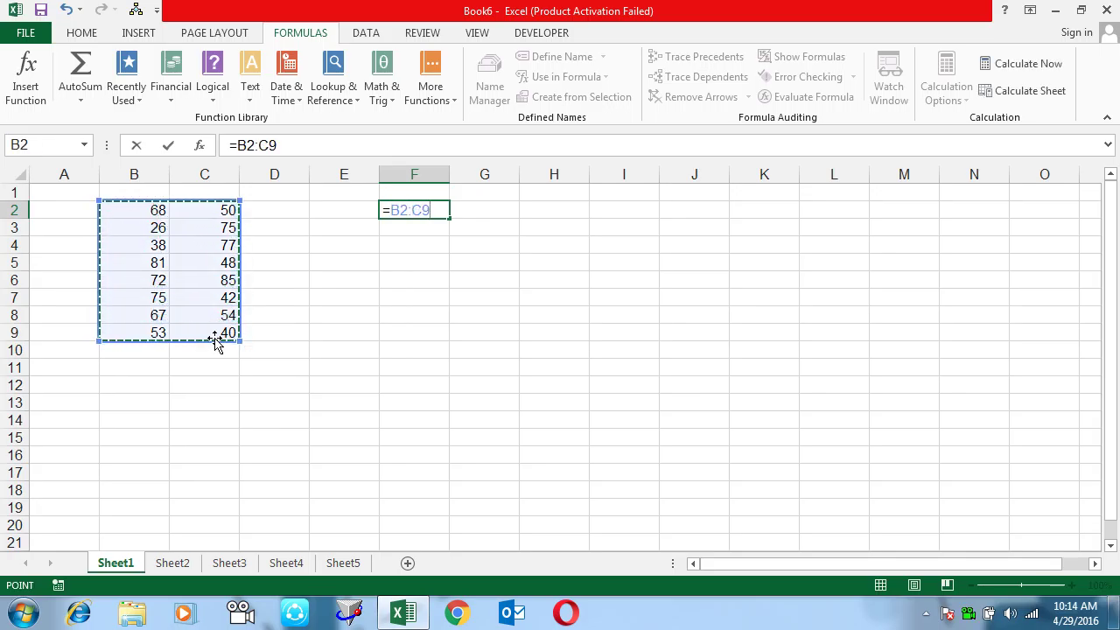
{"action": "key", "text": "Return"}
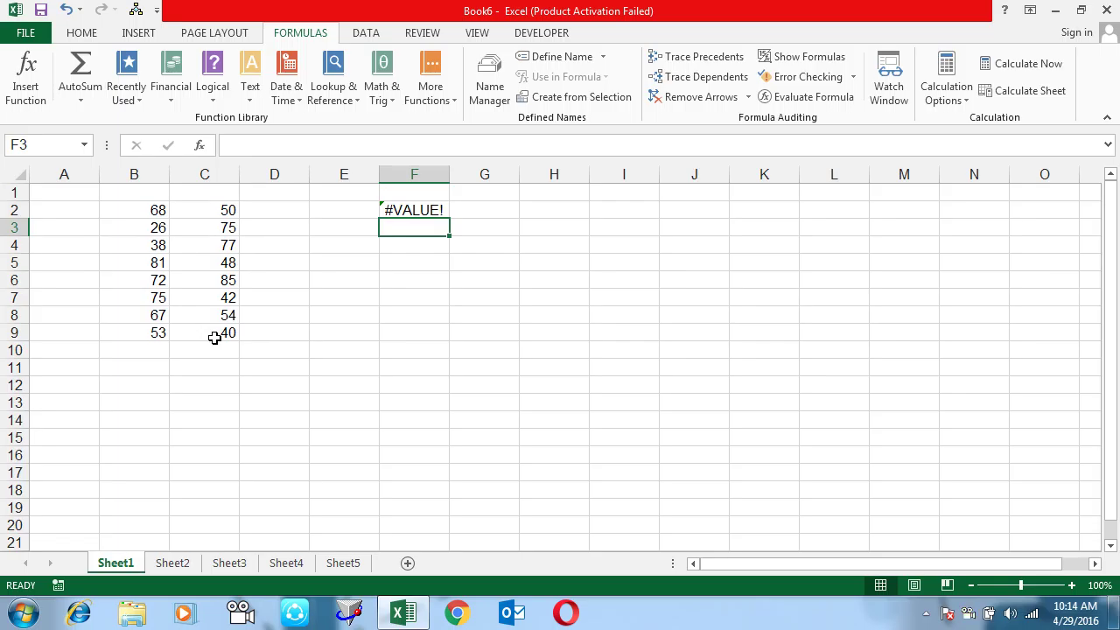
- Re-enter the formula as an array over F2:G9, then undo that array entry
{"action": "key", "text": "Up"}
{"action": "key", "text": "shift+Right"}
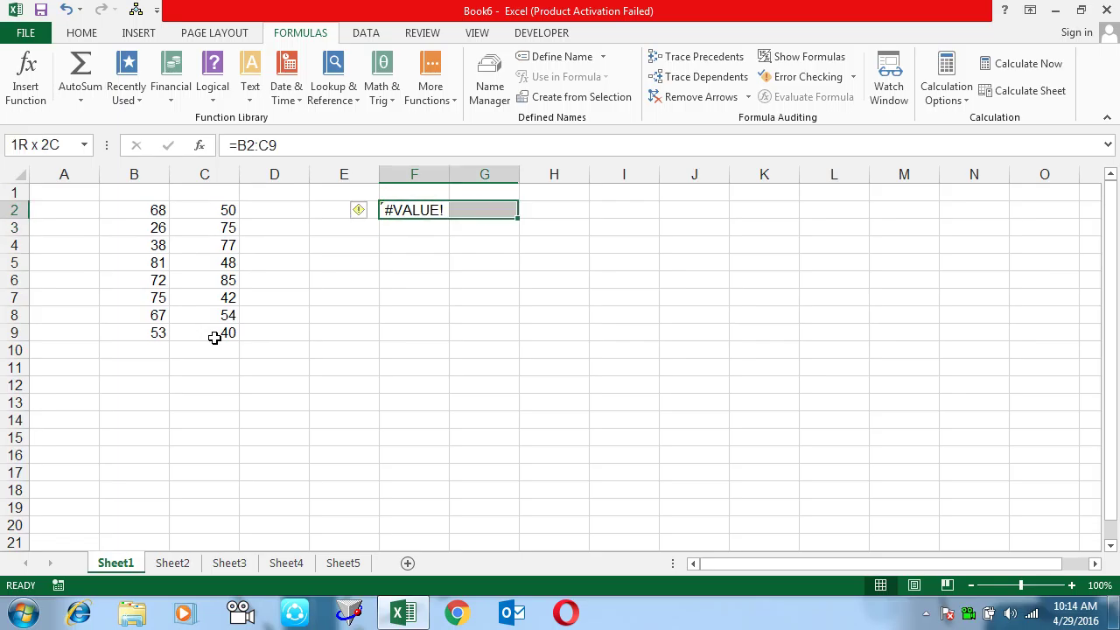
{"action": "key", "text": "shift+Down"}
{"action": "key", "text": "shift+Down"}
{"action": "key", "text": "shift+Down"}
{"action": "key", "text": "shift+Down"}
{"action": "key", "text": "shift+Down"}
{"action": "key", "text": "shift+Up"}
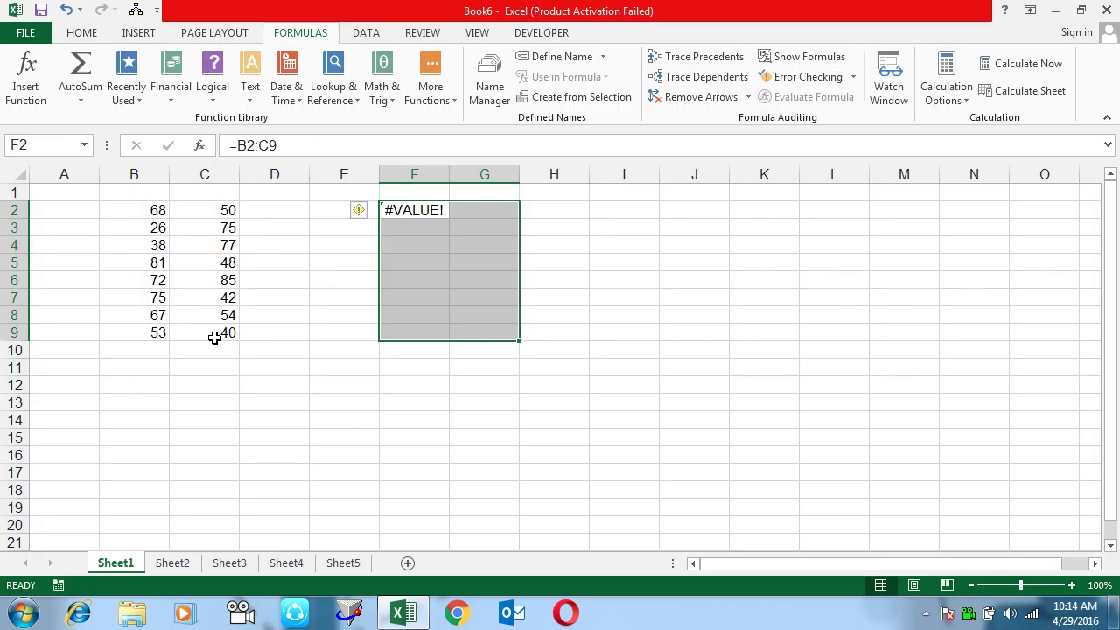
{"action": "key", "text": "F2"}
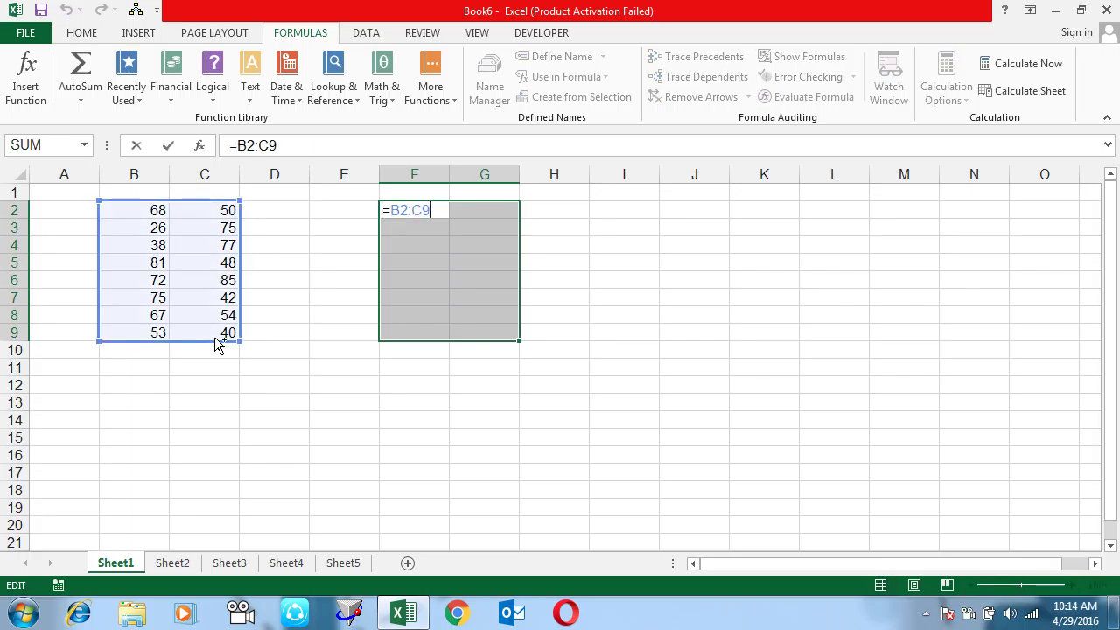
{"action": "key", "text": "ctrl+shift+Return"}
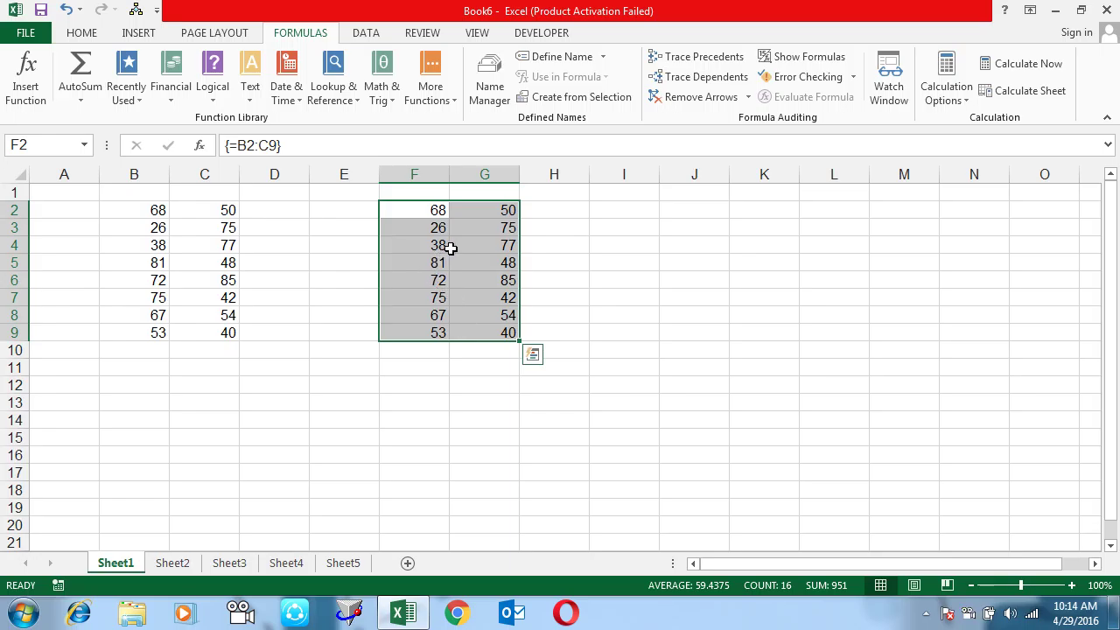
{"action": "key", "text": "ctrl+z"}
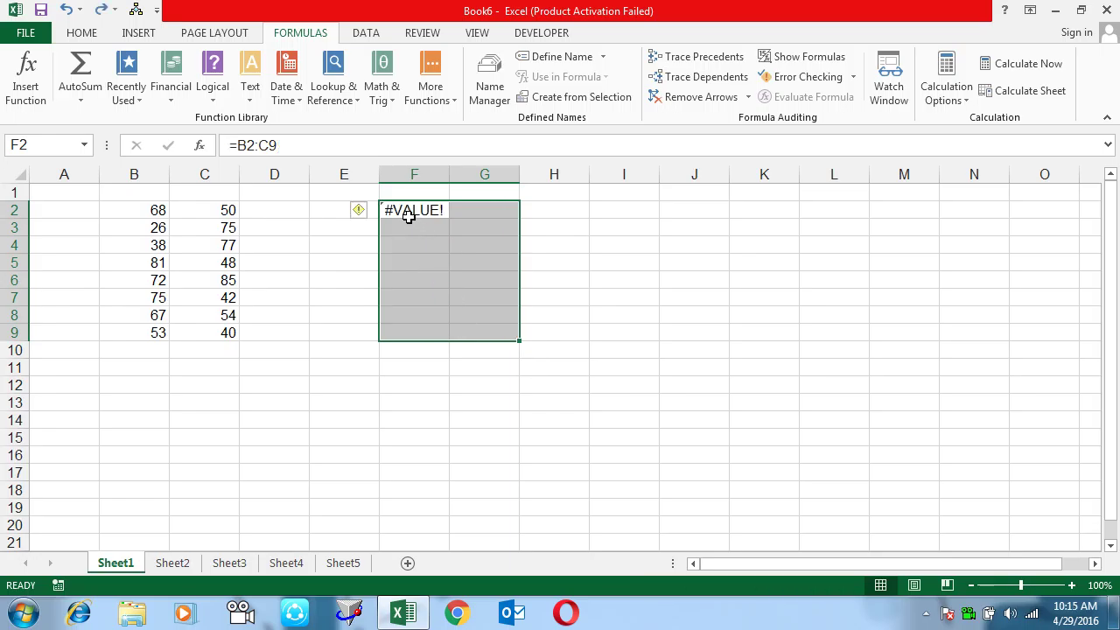
- Turn the B2:C9 reference in F2 into its array constant with F9
{"action": "left_click", "coordinate": [418, 213]}
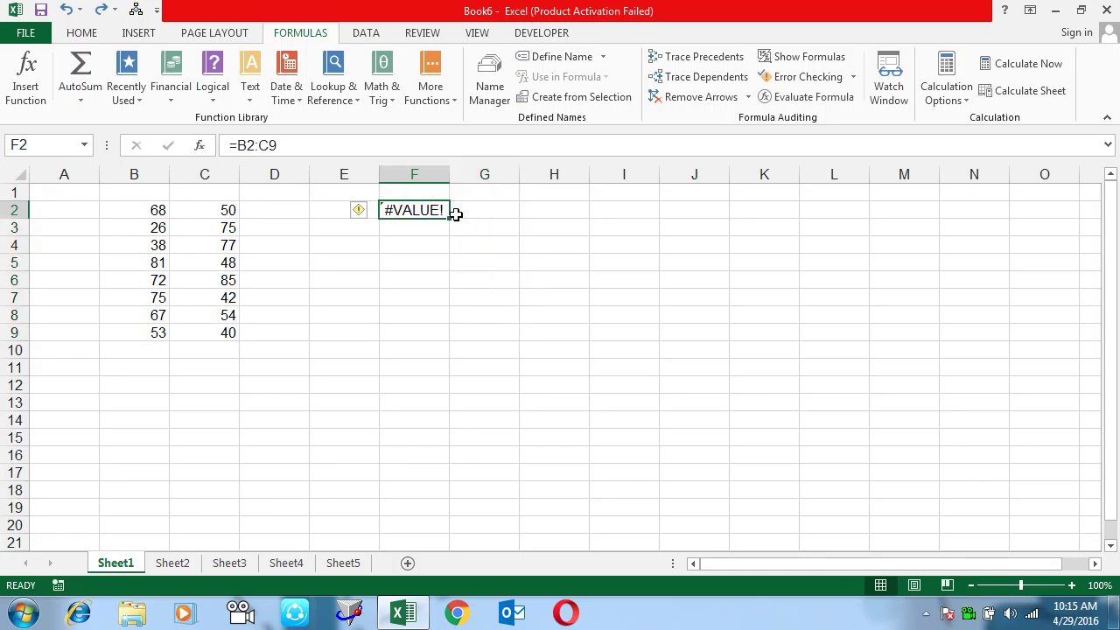
{"action": "key", "text": "F2"}
{"action": "left_click_drag", "start_coordinate": [438, 210], "coordinate": [391, 211]}
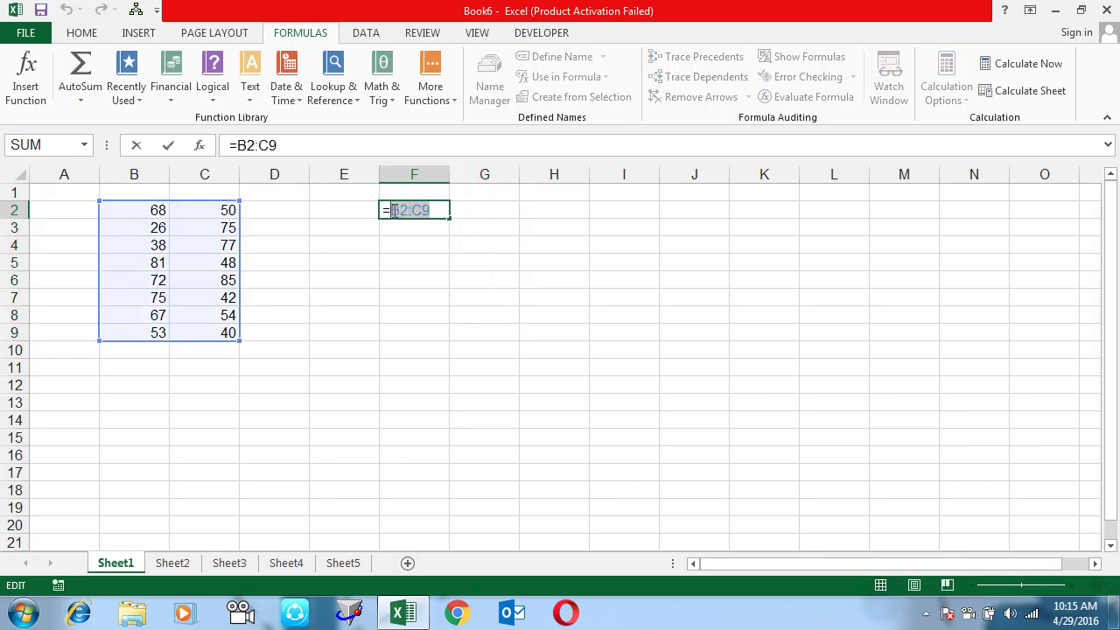
{"action": "key", "text": "F9"}
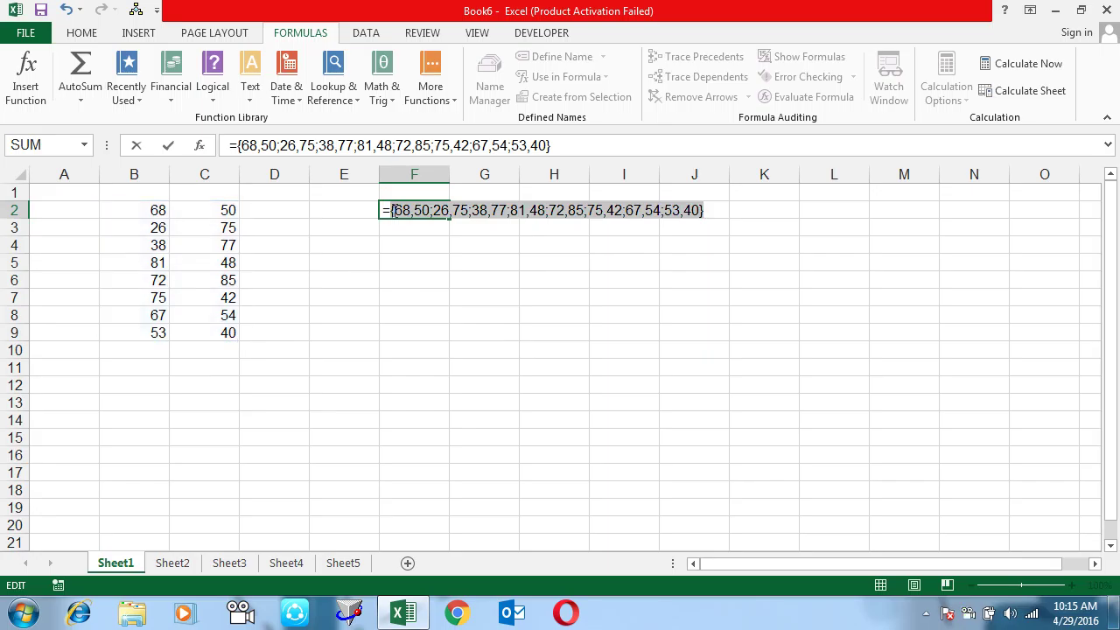
{"action": "key", "text": "Return"}
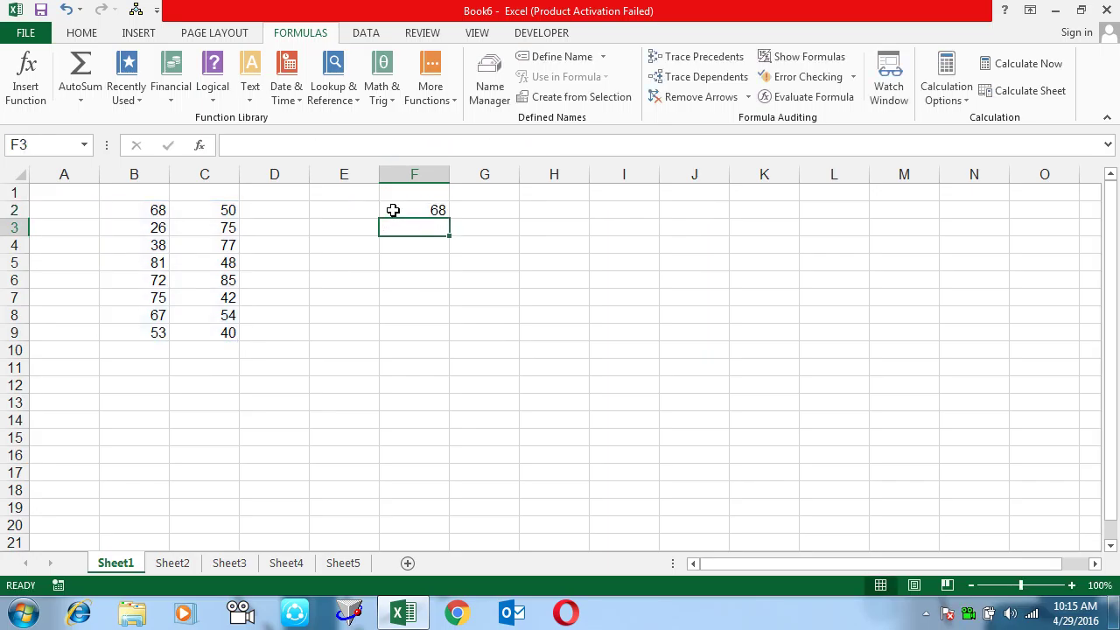
- Enter the {68,50;…;53,40} constant as an array formula across F2:G9
{"action": "left_click", "coordinate": [393, 210]}
{"action": "key", "text": "shift+Right"}
{"action": "key", "text": "shift+Down"}
{"action": "key", "text": "shift+Down"}
{"action": "key", "text": "shift+Down"}
{"action": "key", "text": "shift+Down"}
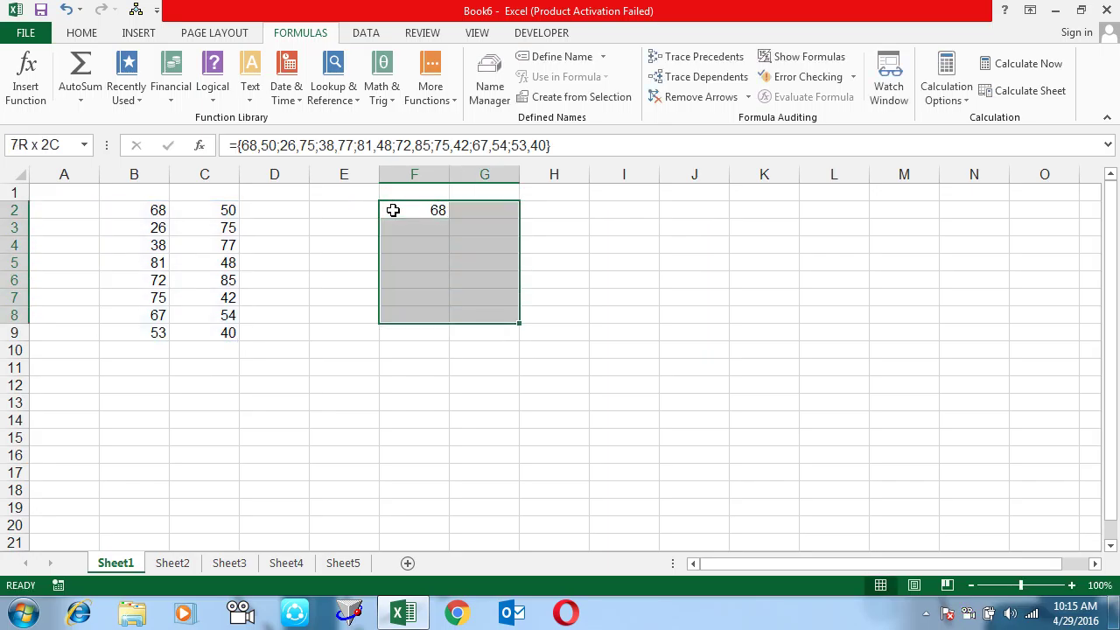
{"action": "key", "text": "shift+Down"}
{"action": "key", "text": "F2"}
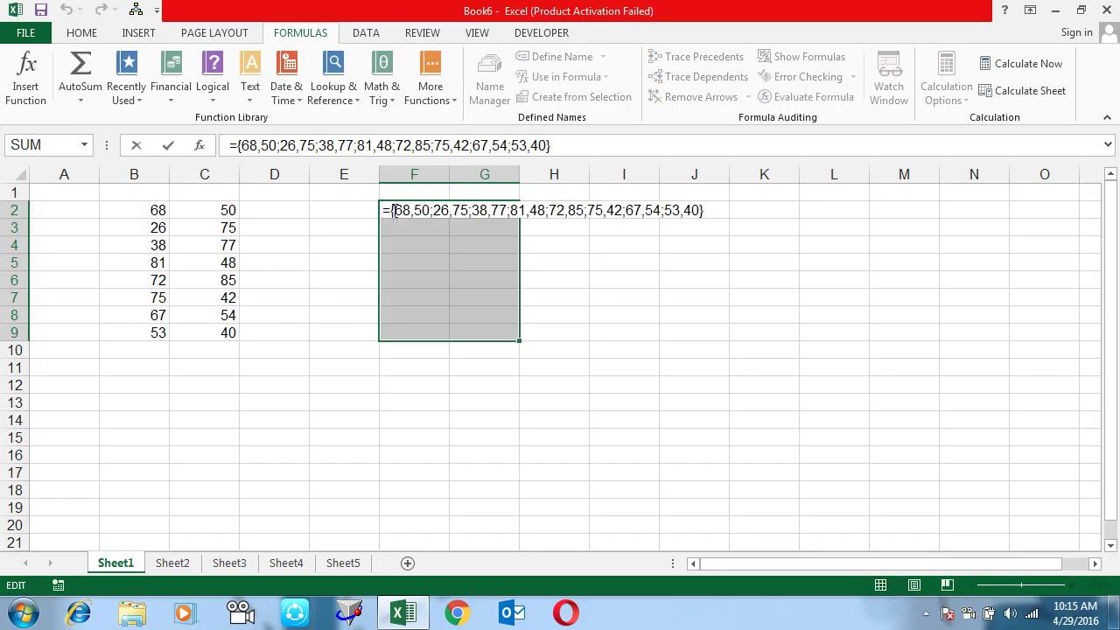
{"action": "key", "text": "ctrl+shift+Return"}
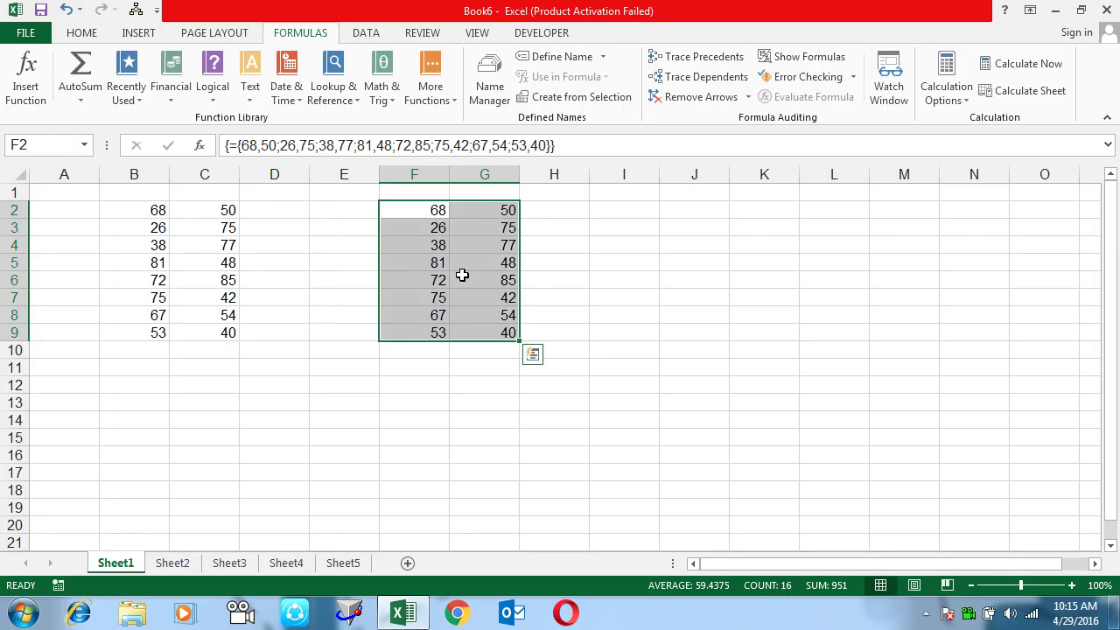
{"action": "key", "text": "Escape"}
{"action": "left_click", "coordinate": [127, 386]}
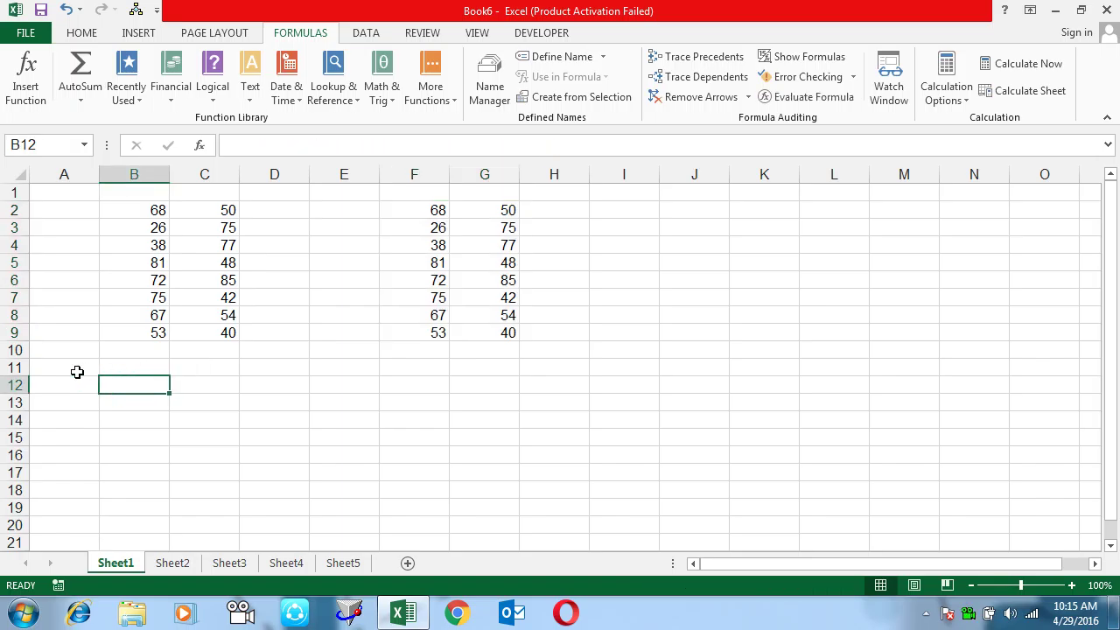
- Widen column A, discarding the text typed in A11
{"action": "left_click", "coordinate": [87, 372]}
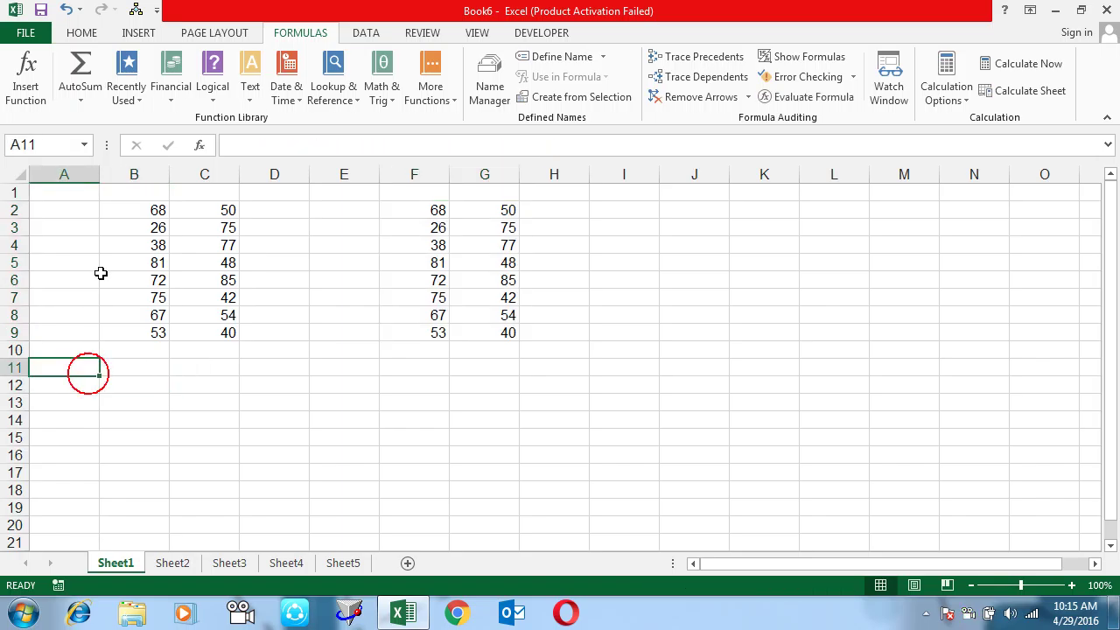
{"action": "left_click_drag", "start_coordinate": [98, 173], "coordinate": [133, 173]}
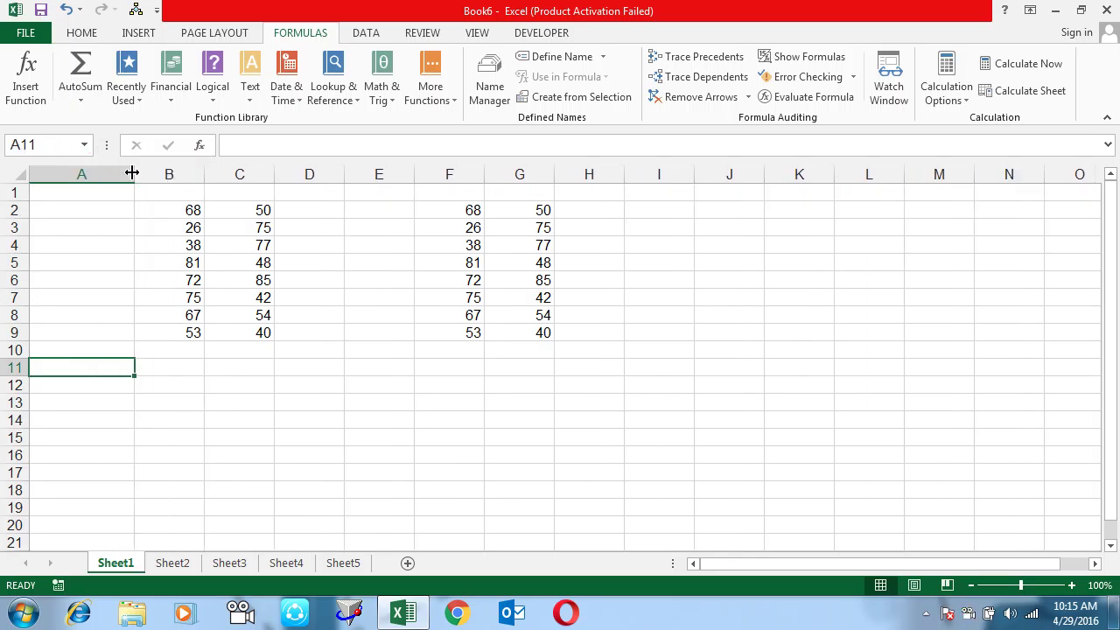
{"action": "type", "text": "sandeep"}
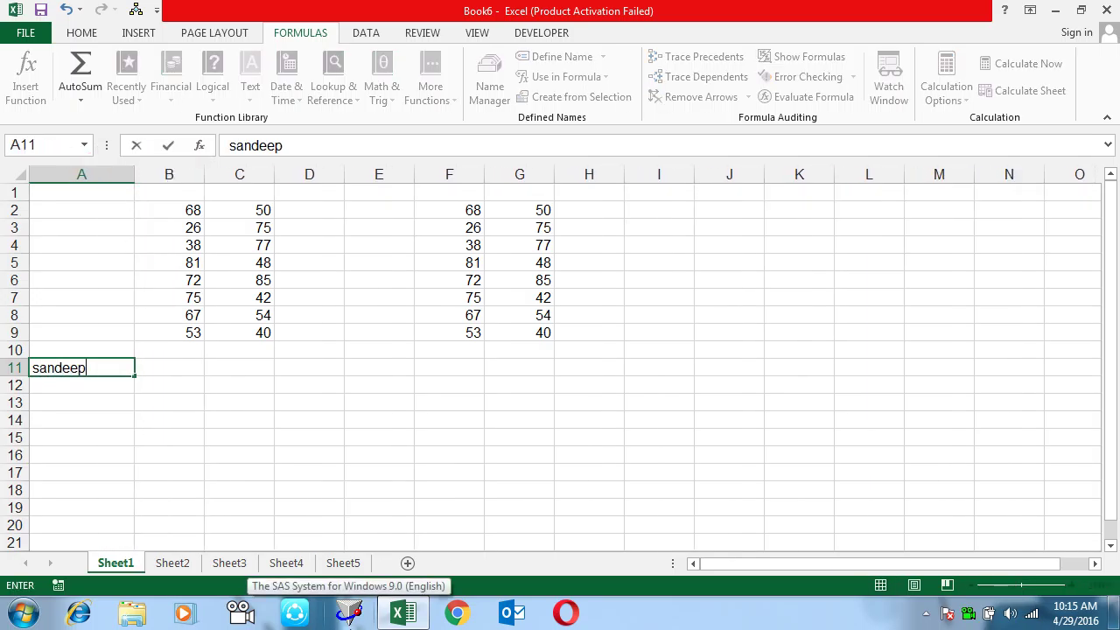
{"action": "key", "text": "Escape"}
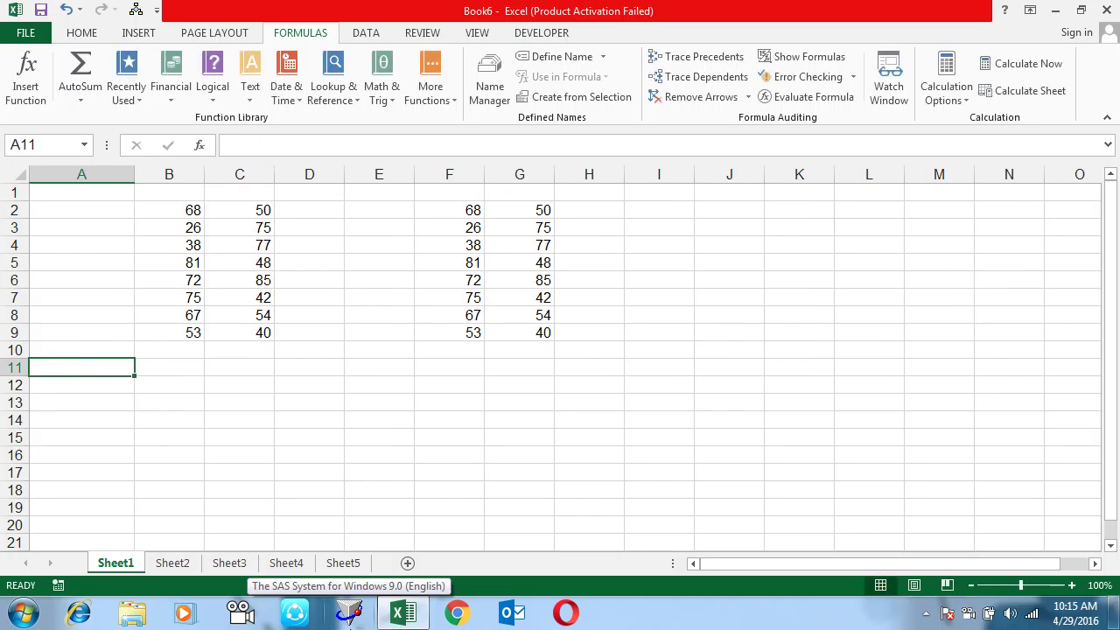
- Enter -58 in B10 and -69 in B11
{"action": "key", "text": "Up"}
{"action": "key", "text": "Up"}
{"action": "key", "text": "Right"}
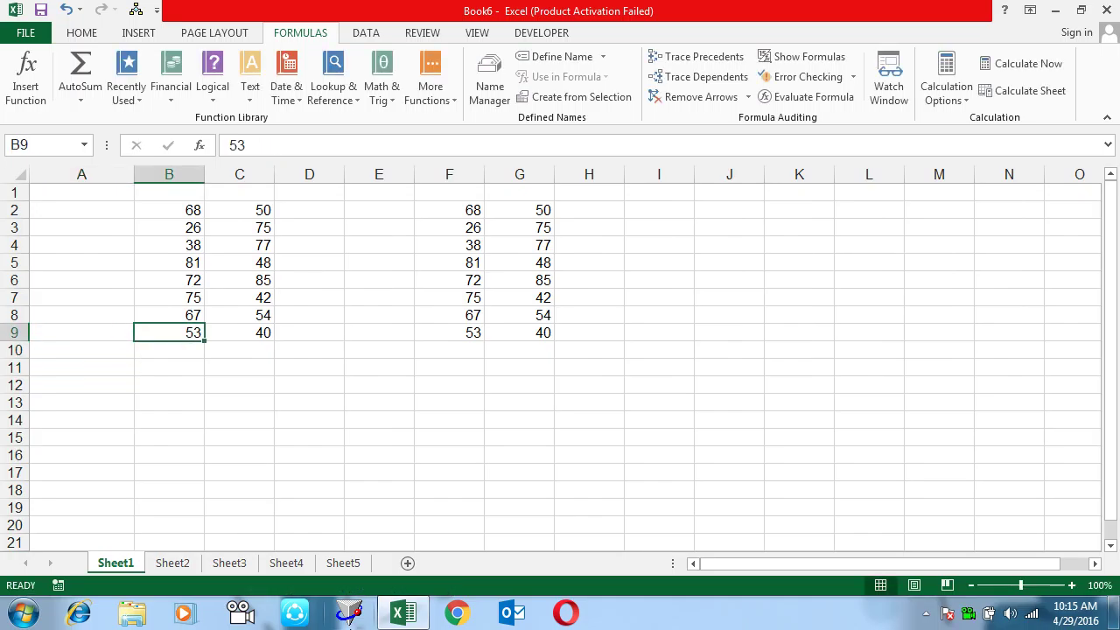
{"action": "key", "text": "Down"}
{"action": "key", "text": "Up"}
{"action": "key", "text": "Down"}
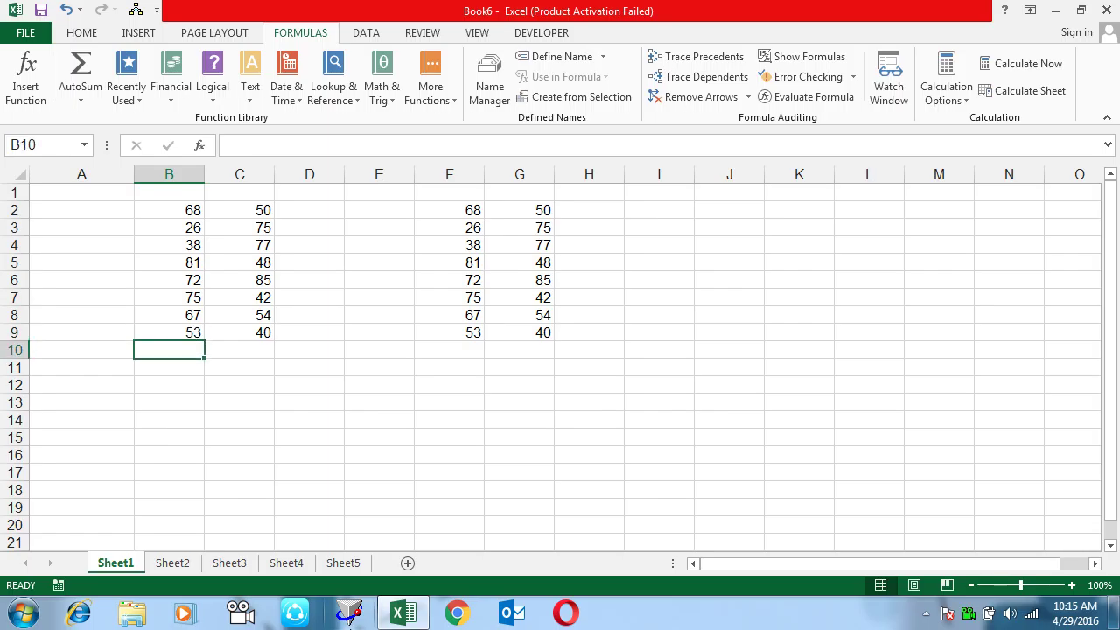
{"action": "type", "text": "-58"}
{"action": "key", "text": "Return"}
{"action": "type", "text": "-69"}
{"action": "key", "text": "Return"}
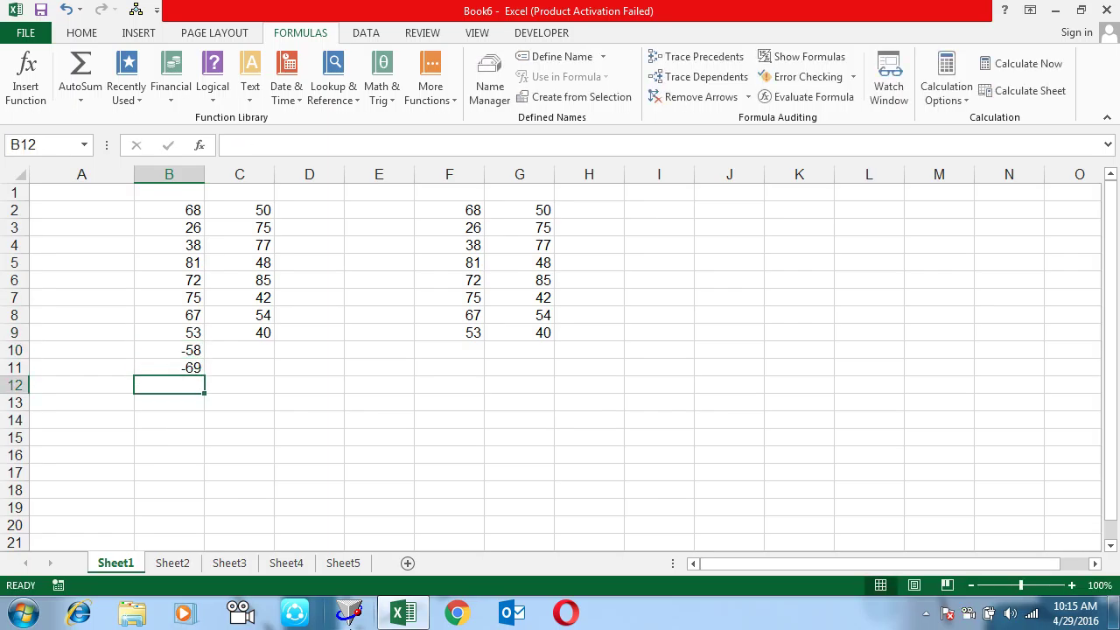
- Delete the values in C2:C9
{"action": "key", "text": "Up"}
{"action": "key", "text": "Up"}
{"action": "key", "text": "Right"}
{"action": "key", "text": "Up"}
{"action": "key", "text": "Up"}
{"action": "key", "text": "Up"}
{"action": "key", "text": "Up"}
{"action": "key", "text": "Up"}
{"action": "key", "text": "Up"}
{"action": "key", "text": "Up"}
{"action": "key", "text": "Up"}
{"action": "key", "text": "ctrl+shift+Down"}
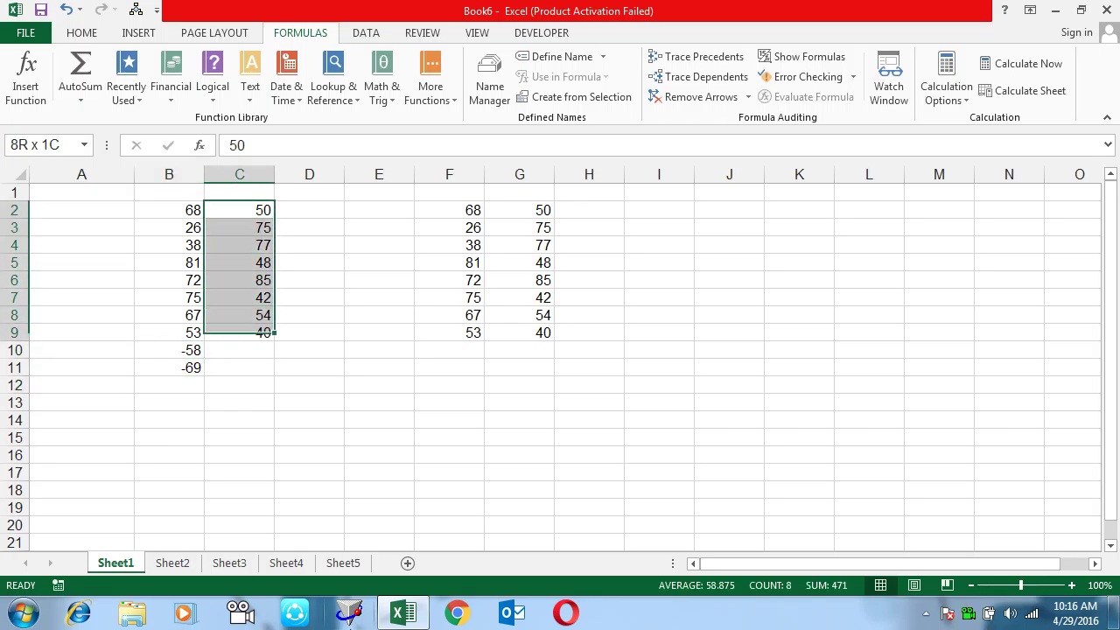
{"action": "key", "text": "Delete"}
{"action": "key", "text": "Return"}
{"action": "key", "text": "Down"}
{"action": "key", "text": "Down"}
{"action": "key", "text": "Down"}
{"action": "key", "text": "Down"}
{"action": "key", "text": "Up"}
- AutoSum column B in B12, giving a total of 353
{"action": "key", "text": "Left"}
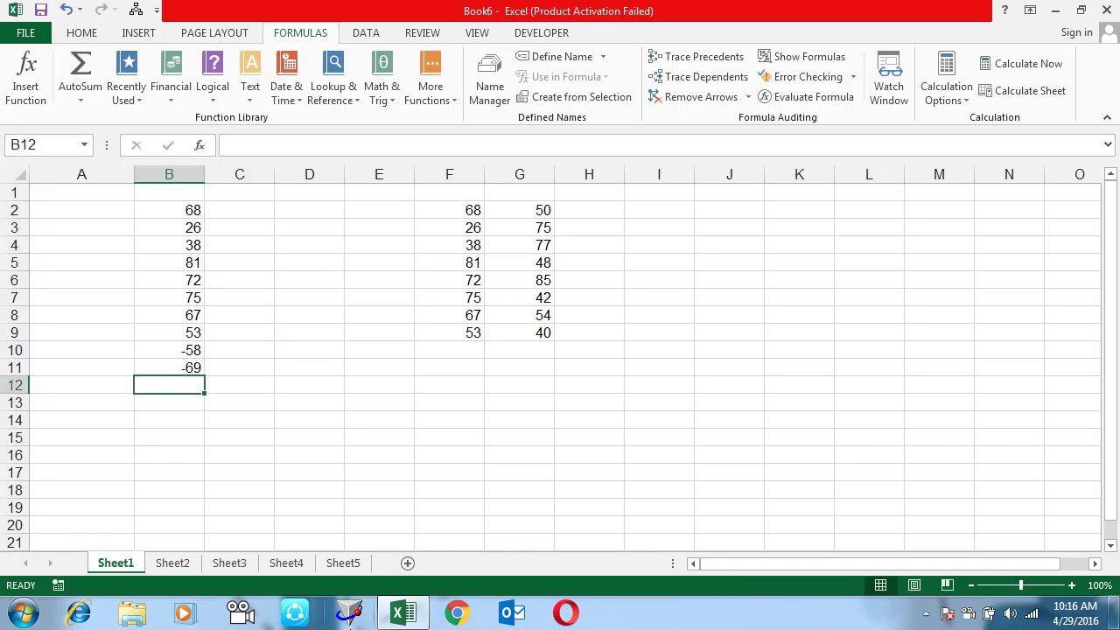
{"action": "key", "text": "alt+equal"}
{"action": "key", "text": "Return"}
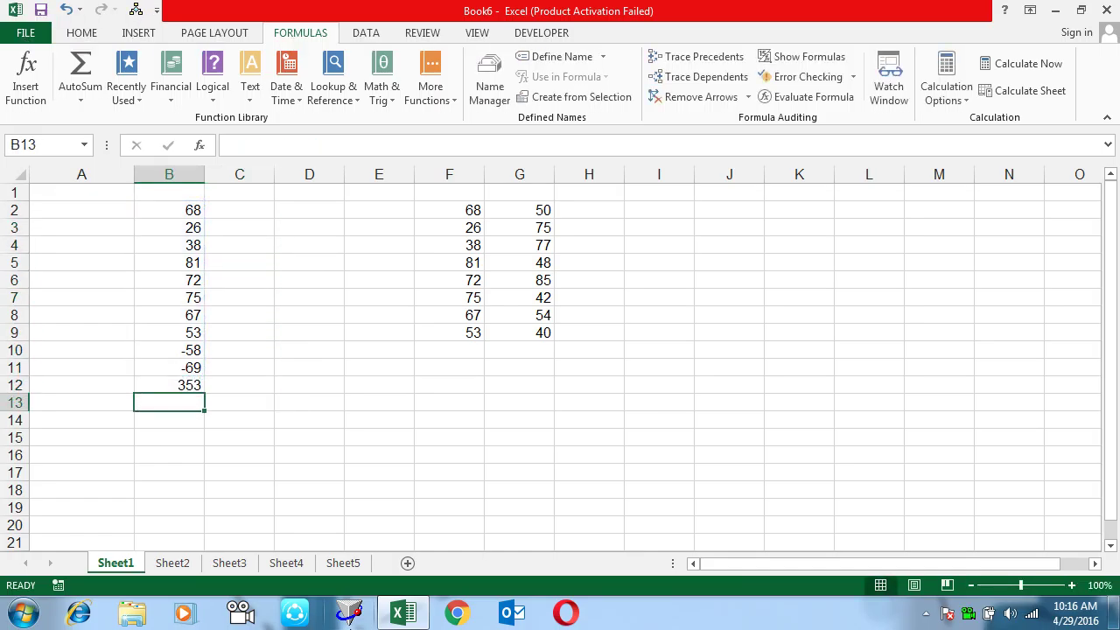
- Bold the 353 total and enter =ABS(B2) in C2
{"action": "key", "text": "Up"}
{"action": "key", "text": "ctrl+b"}
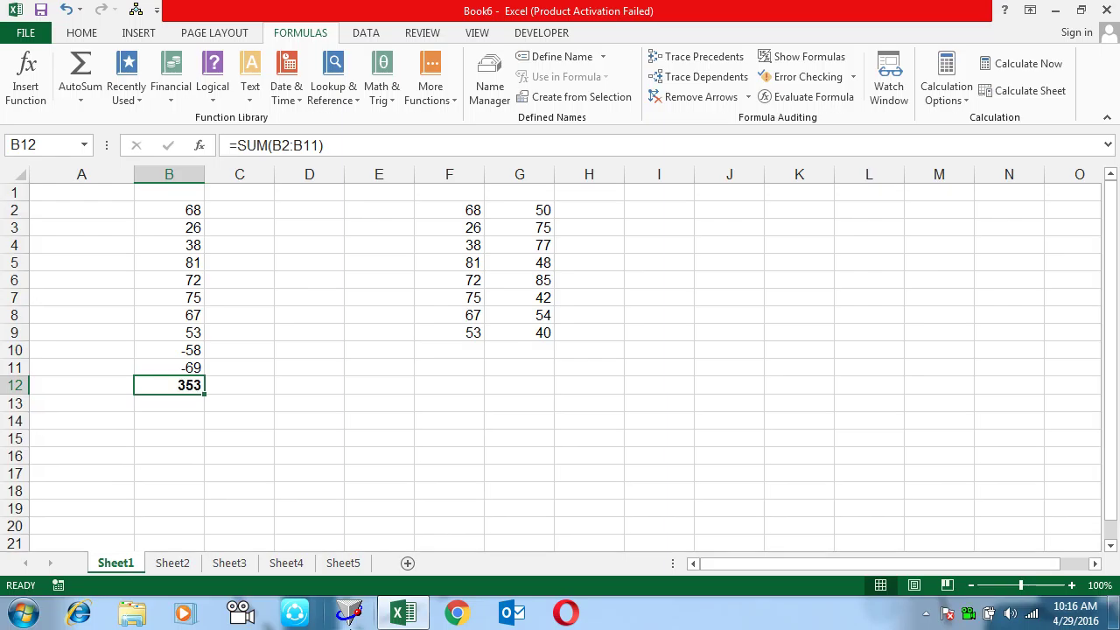
{"action": "key", "text": "Up"}
{"action": "key", "text": "Up"}
{"action": "key", "text": "Up"}
{"action": "key", "text": "Up"}
{"action": "key", "text": "Up"}
{"action": "key", "text": "Up"}
{"action": "key", "text": "Up"}
{"action": "key", "text": "Right"}
{"action": "key", "text": "Down"}
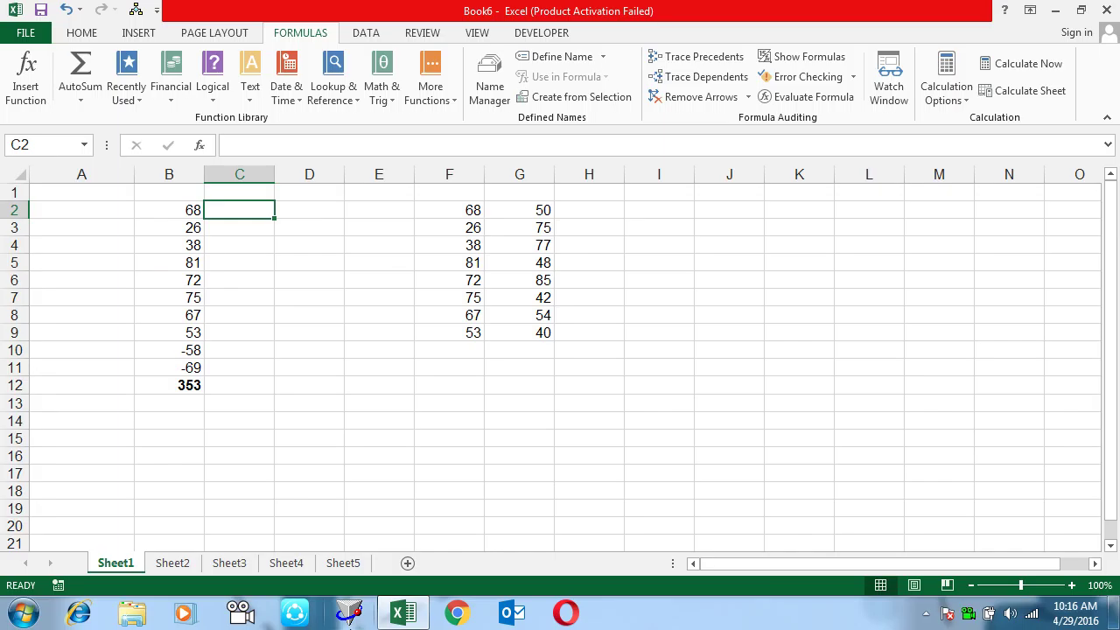
{"action": "type", "text": "=abs"}
{"action": "key", "text": "Tab"}
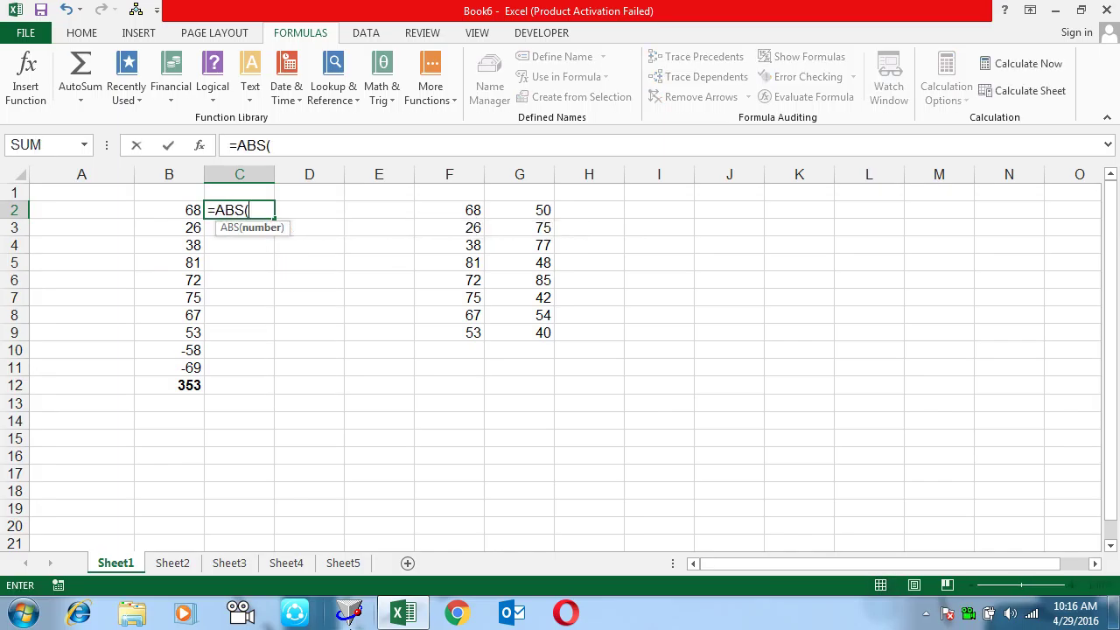
{"action": "key", "text": "Left"}
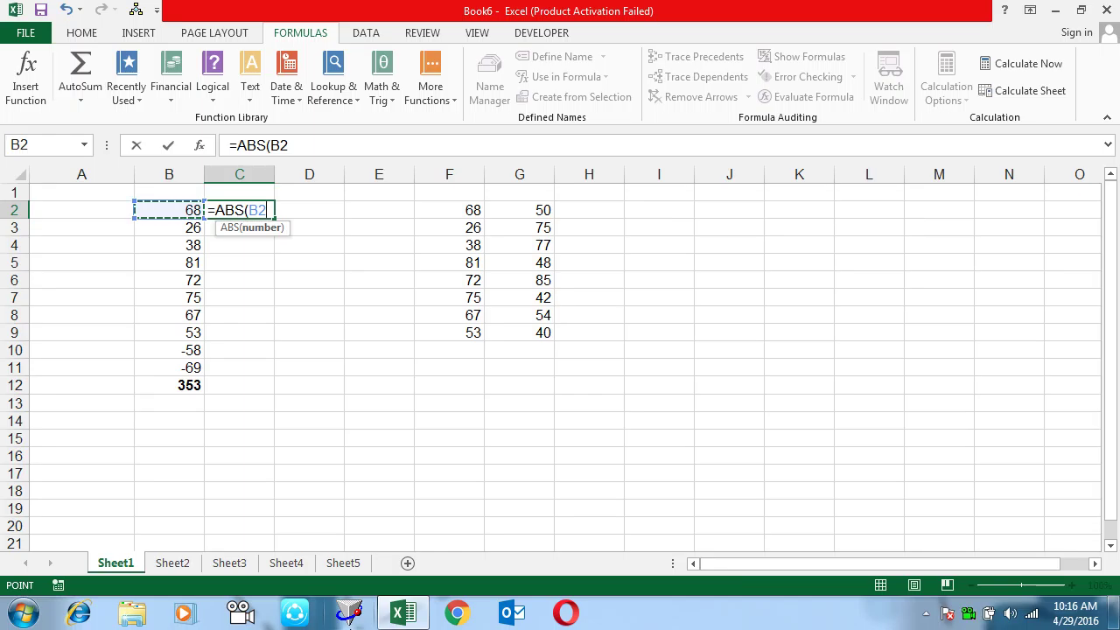
{"action": "type", "text": ")"}
{"action": "key", "text": "Return"}
- Copy the ABS formula down column C through C11
{"action": "key", "text": "ctrl+d"}
{"action": "key", "text": "Return"}
{"action": "key", "text": "ctrl+d"}
{"action": "key", "text": "Return"}
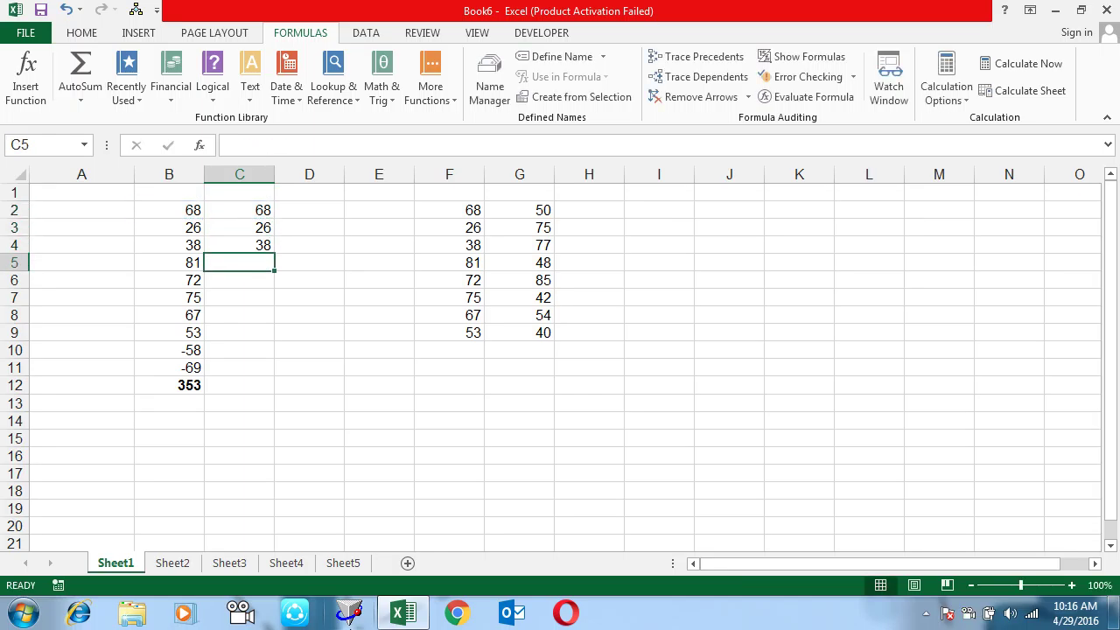
{"action": "key", "text": "Up"}
{"action": "key", "text": "ctrl+c"}
{"action": "key", "text": "Left"}
{"action": "key", "text": "ctrl+Down"}
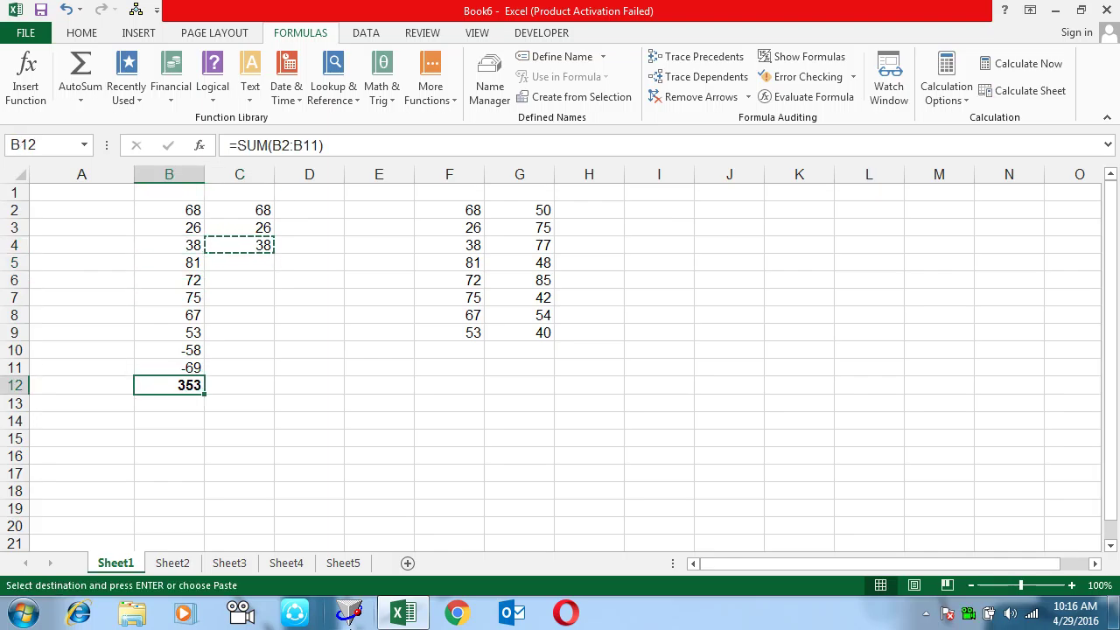
{"action": "key", "text": "Right"}
{"action": "key", "text": "Up"}
{"action": "key", "text": "ctrl+shift+Up"}
{"action": "key", "text": "ctrl+v"}
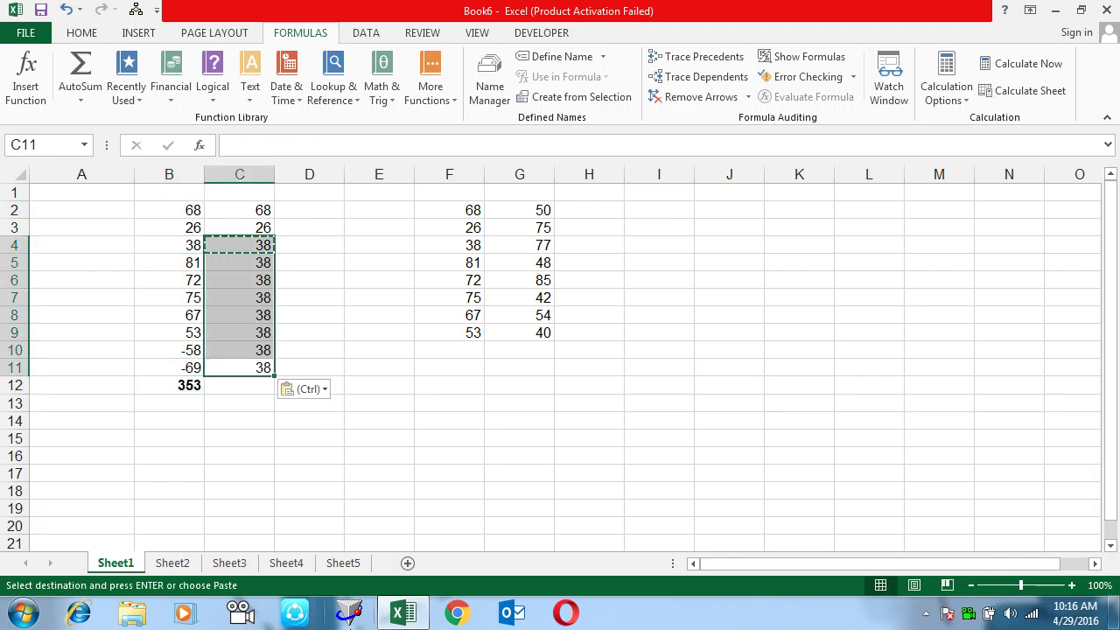
{"action": "key", "text": "Escape"}
- AutoSum C2:C11 in C12 for a total of 607
{"action": "key", "text": "Down"}
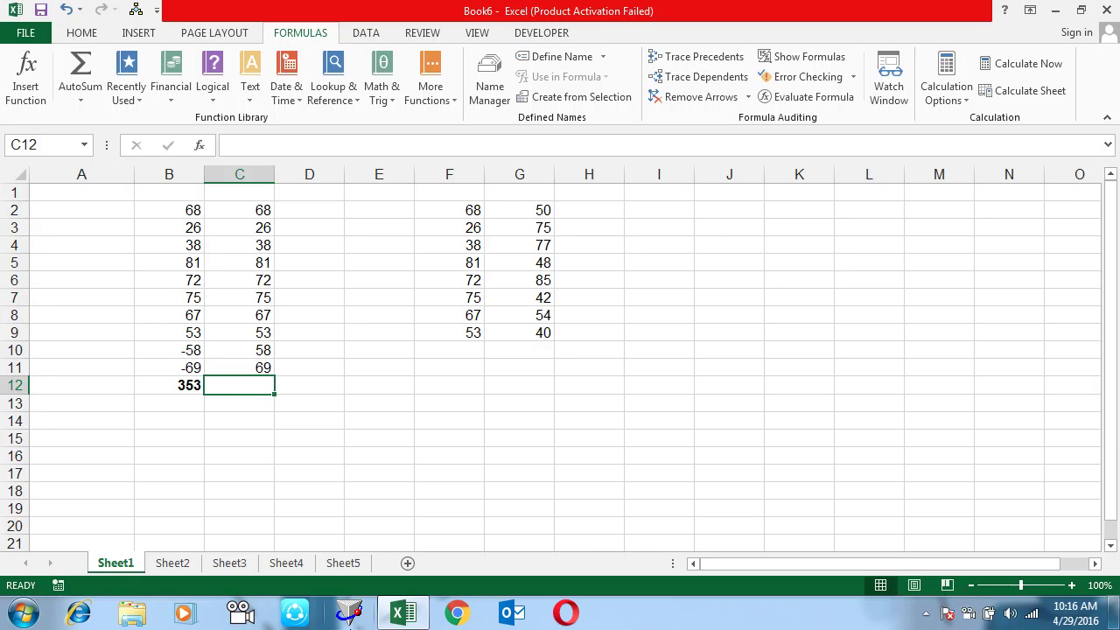
{"action": "key", "text": "alt+equal"}
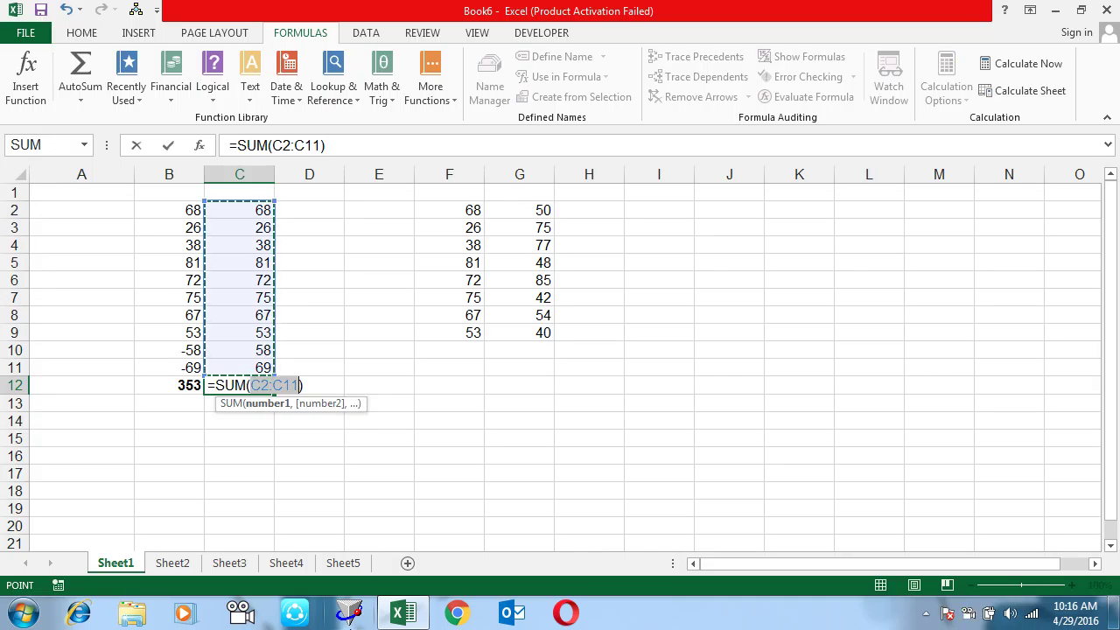
{"action": "key", "text": "Return"}
{"action": "left_click", "coordinate": [239, 385]}
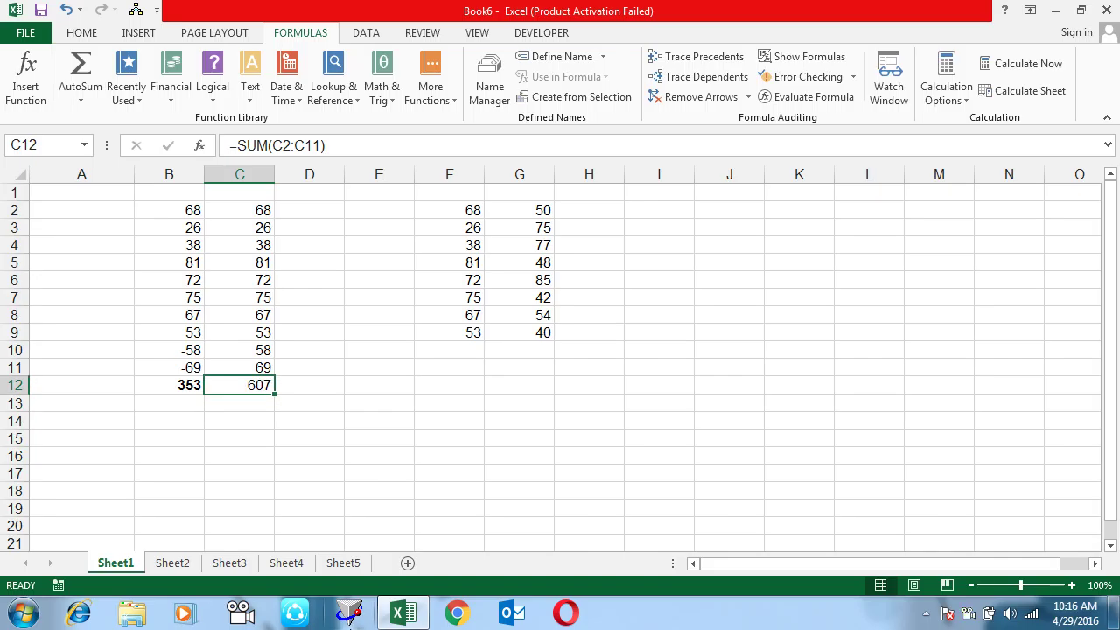
{"action": "key", "text": "Up"}
{"action": "key", "text": "Up"}
{"action": "key", "text": "Up"}
{"action": "key", "text": "Up"}
{"action": "key", "text": "Up"}
{"action": "key", "text": "Up"}
{"action": "key", "text": "Up"}
{"action": "key", "text": "Down"}
{"action": "key", "text": "Down"}
- Enter {=ABS(B2:B11)} as a single array formula across E2:E11
{"action": "key", "text": "Right"}
{"action": "key", "text": "Right"}
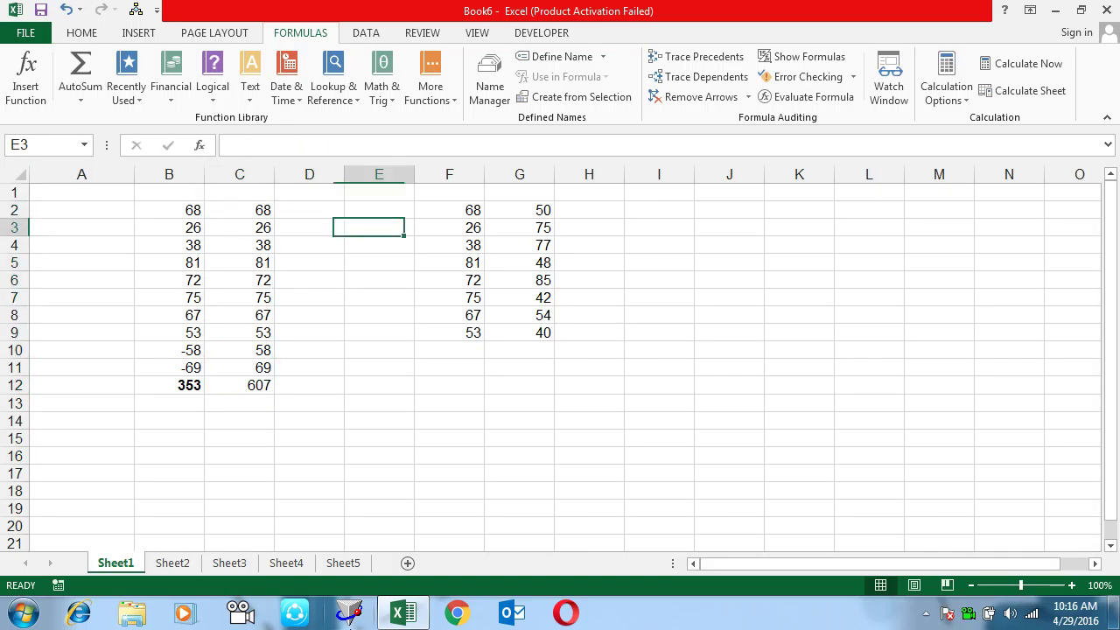
{"action": "key", "text": "Right"}
{"action": "key", "text": "Up"}
{"action": "key", "text": "Right"}
{"action": "key", "text": "Right"}
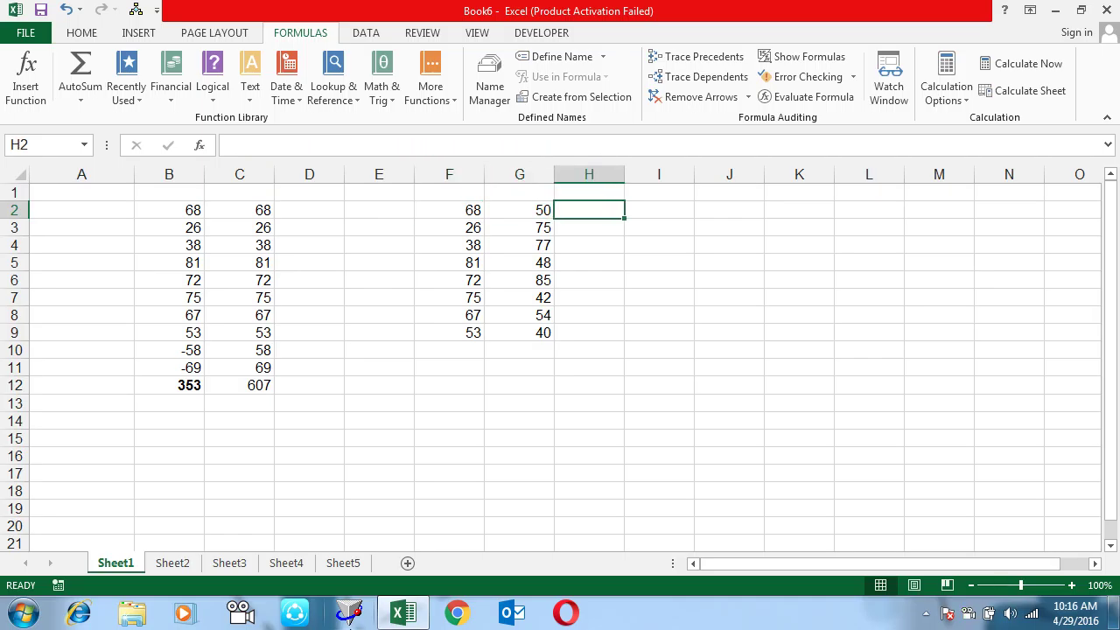
{"action": "key", "text": "Left"}
{"action": "key", "text": "Left"}
{"action": "key", "text": "Left"}
{"action": "key", "text": "Down"}
{"action": "key", "text": "Up"}
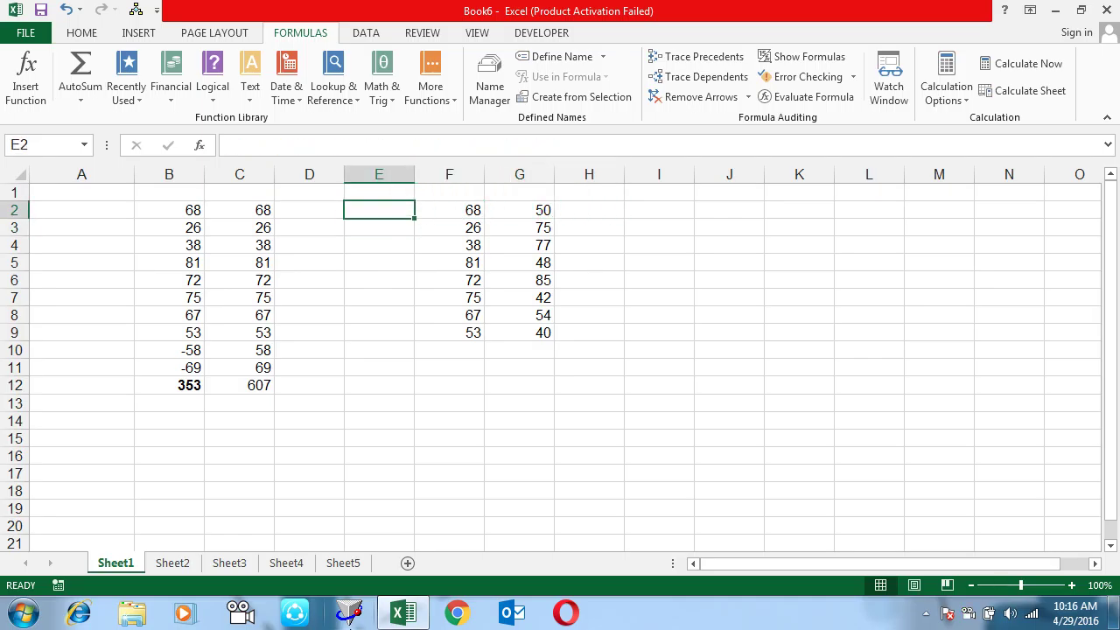
{"action": "key", "text": "shift+Down"}
{"action": "key", "text": "shift+Down"}
{"action": "key", "text": "shift+Down"}
{"action": "key", "text": "shift+Down"}
{"action": "key", "text": "shift+Down"}
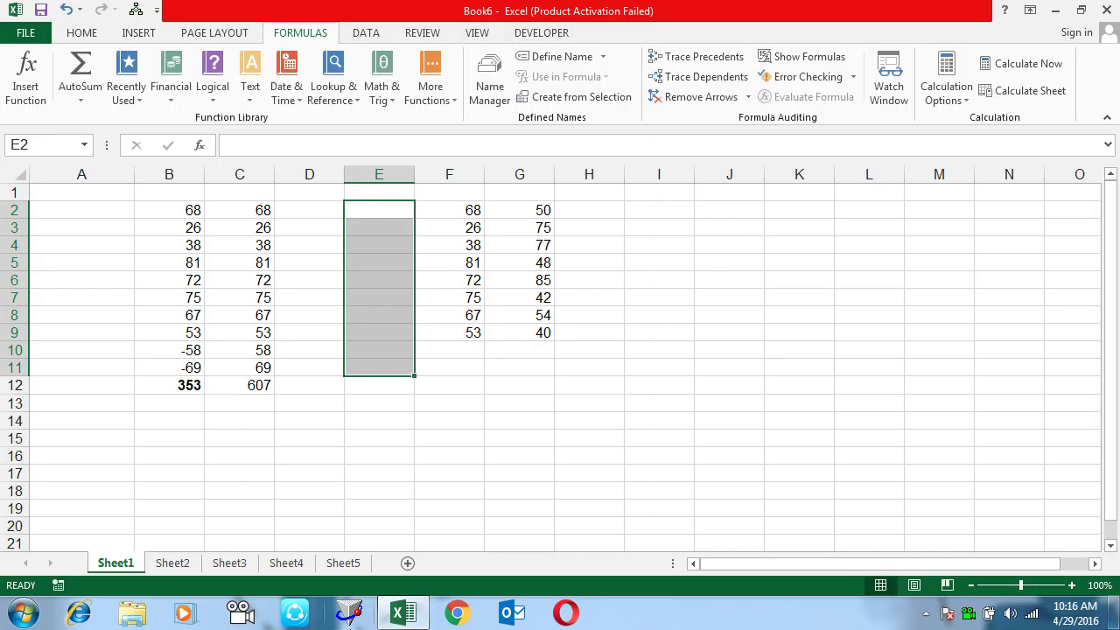
{"action": "type", "text": "=abs"}
{"action": "key", "text": "Tab"}
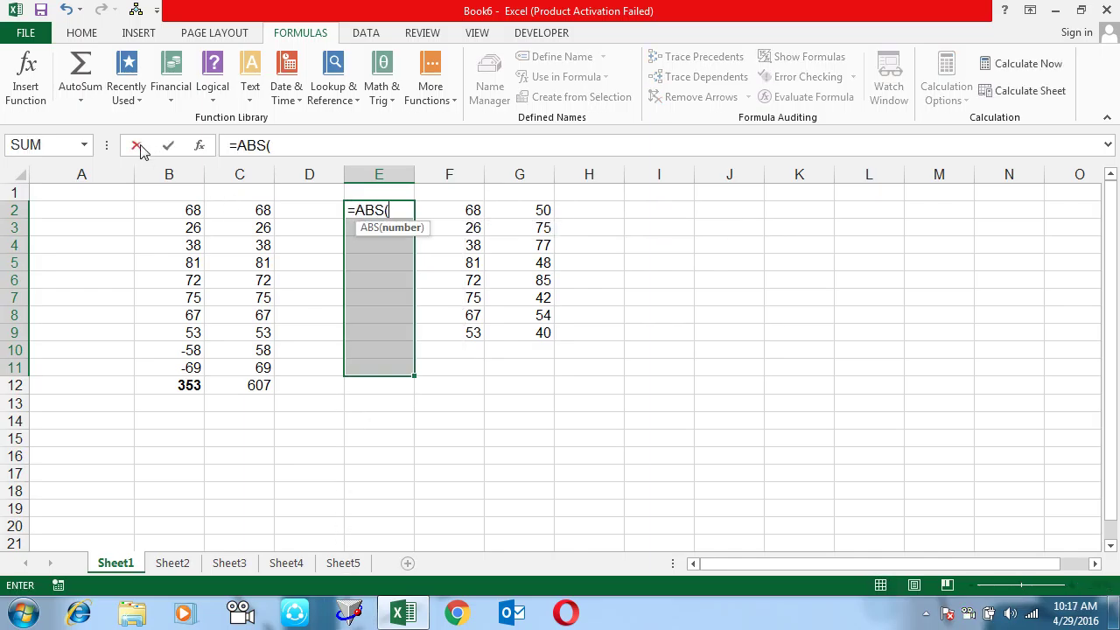
{"action": "left_click_drag", "start_coordinate": [193, 211], "coordinate": [182, 371]}
{"action": "type", "text": ")"}
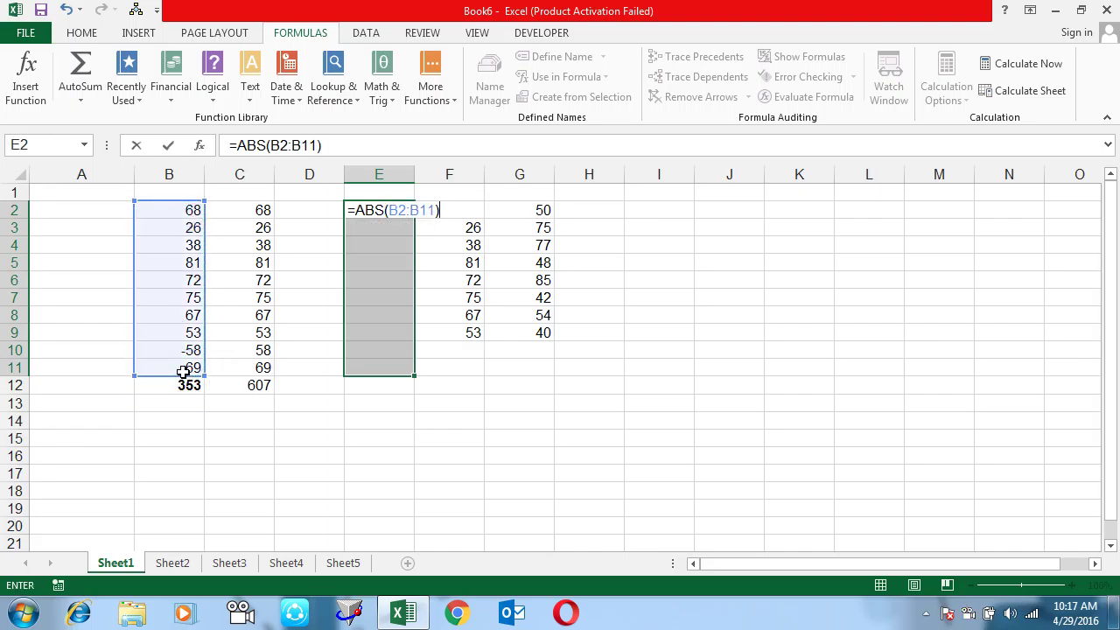
{"action": "key", "text": "ctrl+shift+Return"}
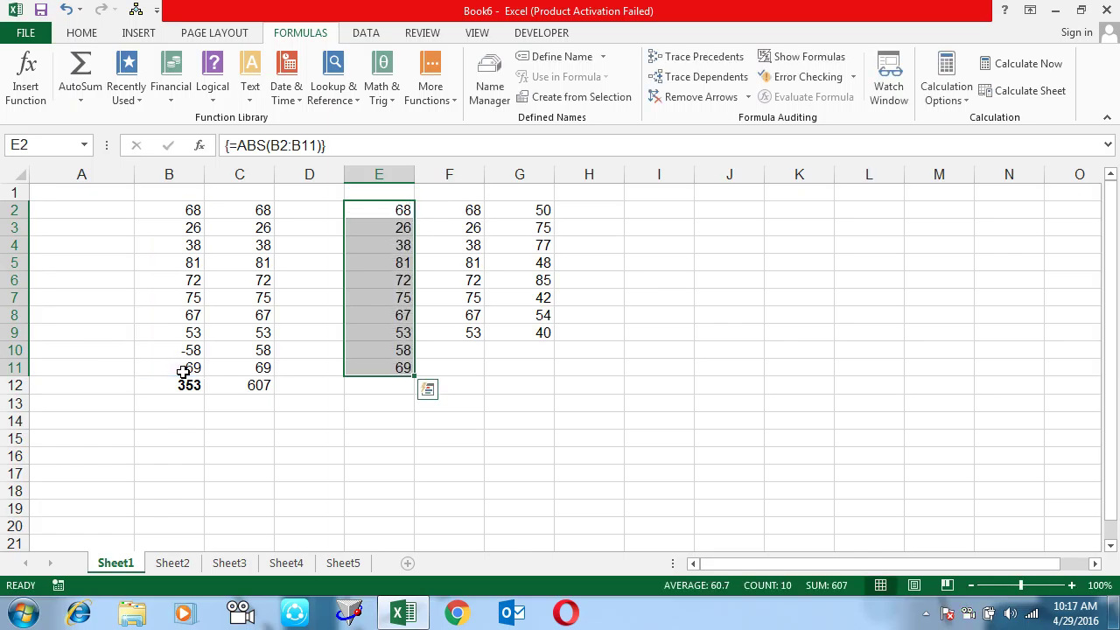
- Review the absolute values returned down column E
{"action": "key", "text": "Up"}
{"action": "key", "text": "Down"}
{"action": "key", "text": "Down"}
{"action": "key", "text": "Down"}
{"action": "key", "text": "Down"}
{"action": "key", "text": "Down"}
{"action": "key", "text": "Down"}
{"action": "key", "text": "Down"}
{"action": "key", "text": "Down"}
{"action": "key", "text": "Down"}
{"action": "key", "text": "Down"}
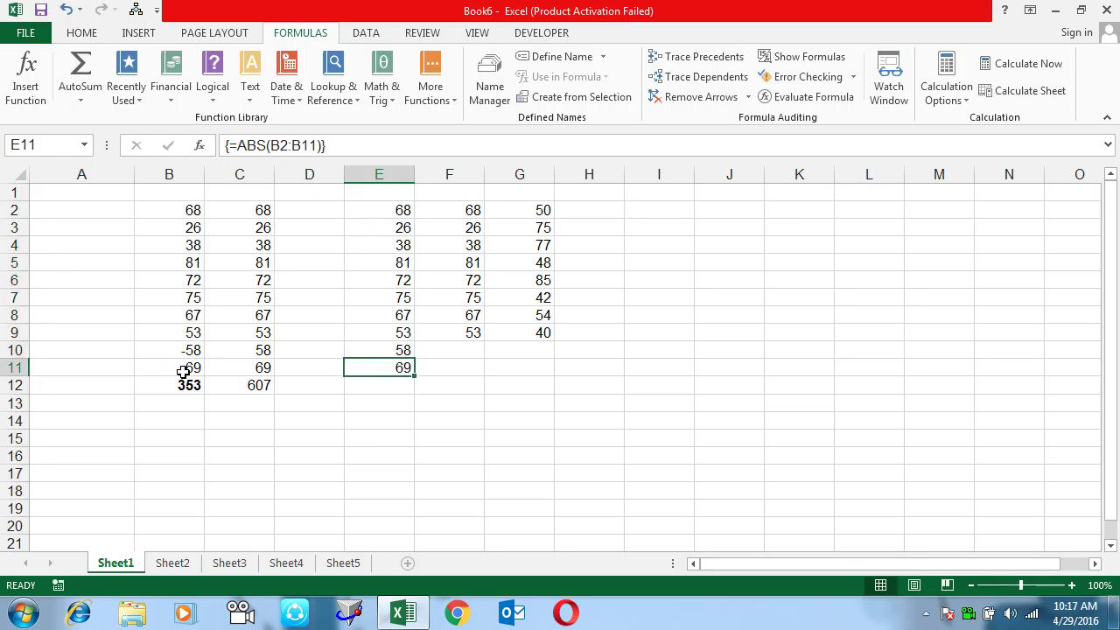
{"action": "key", "text": "Up"}
{"action": "key", "text": "Up"}
{"action": "key", "text": "Up"}
{"action": "key", "text": "Up"}
{"action": "key", "text": "Up"}
{"action": "key", "text": "Down"}
{"action": "key", "text": "Right"}
{"action": "key", "text": "Left"}
{"action": "key", "text": "Down"}
{"action": "key", "text": "Down"}
{"action": "key", "text": "Down"}
{"action": "key", "text": "Down"}
{"action": "key", "text": "Down"}
{"action": "key", "text": "Down"}
{"action": "key", "text": "Down"}
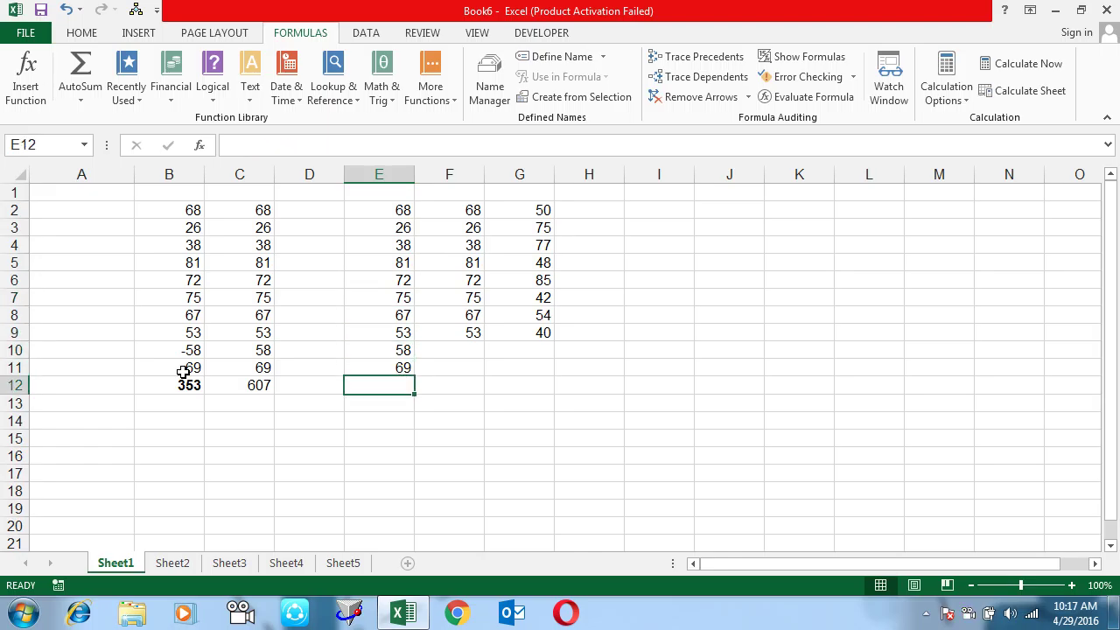
{"action": "key", "text": "Down"}
- Enter {=SUM(ABS(B2:B11))} in D13 as an array formula, returning 607
{"action": "key", "text": "Left"}
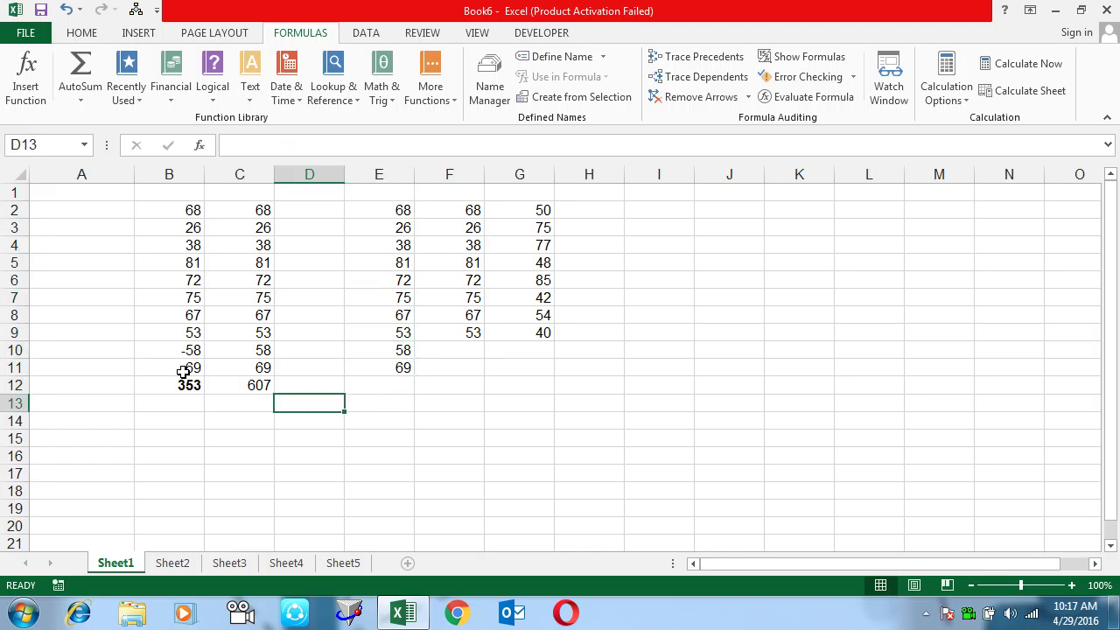
{"action": "type", "text": "=sum("}
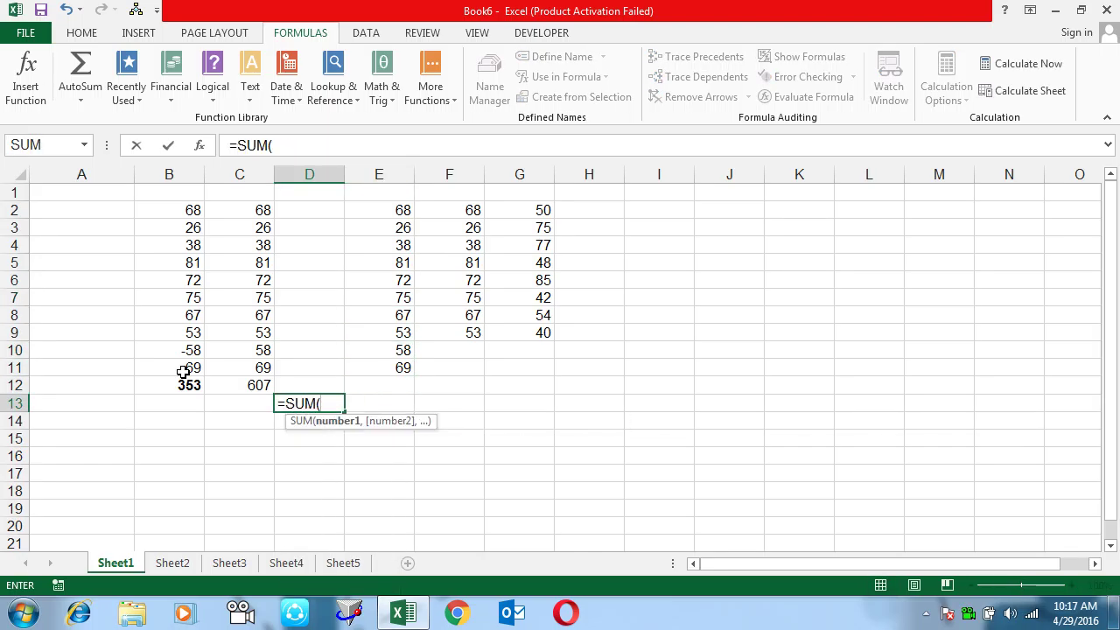
{"action": "type", "text": "abs"}
{"action": "key", "text": "Tab"}
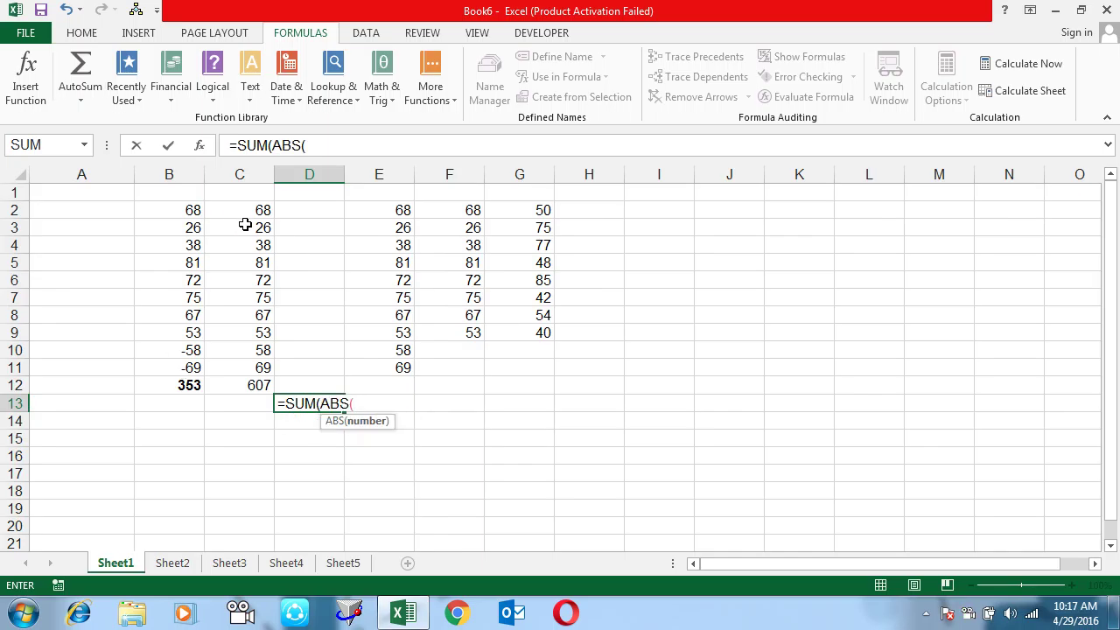
{"action": "left_click_drag", "start_coordinate": [200, 204], "coordinate": [195, 368]}
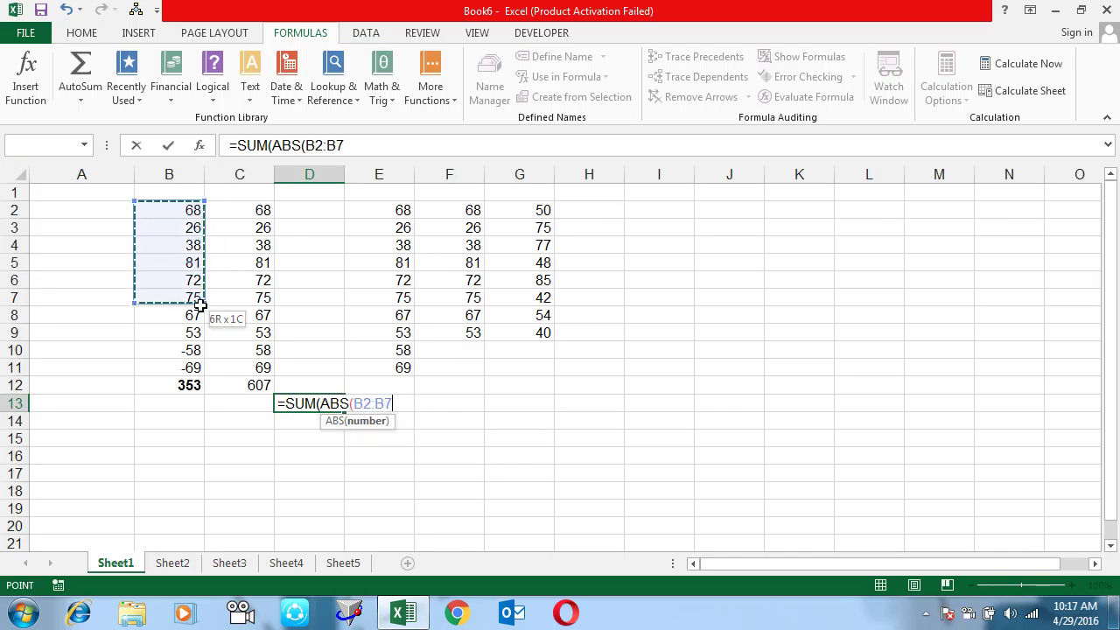
{"action": "type", "text": "))"}
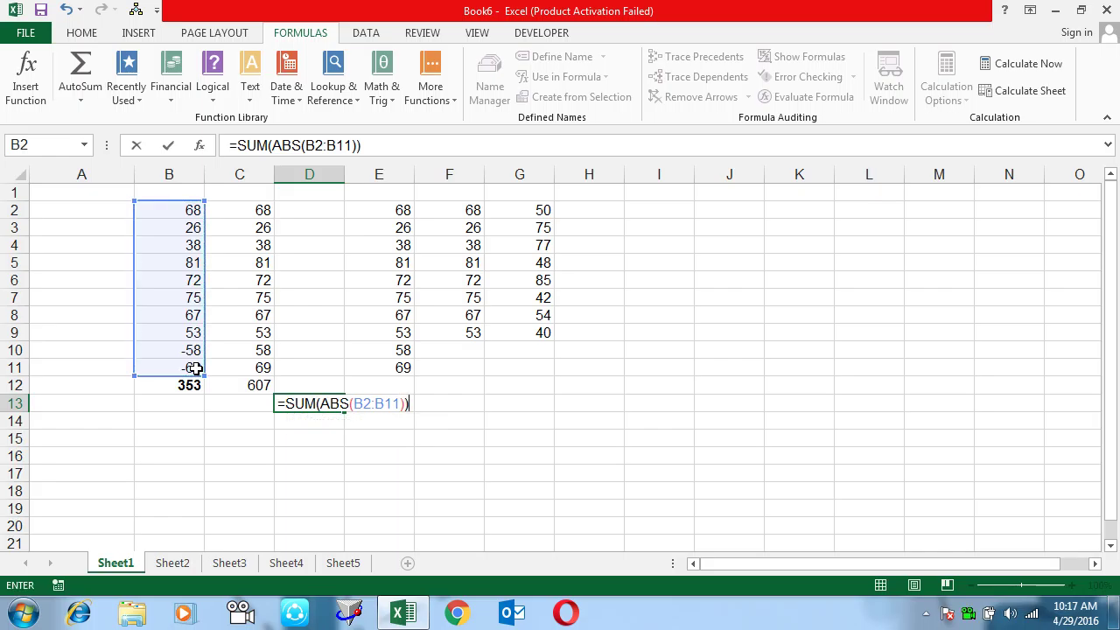
{"action": "key", "text": "ctrl+shift+Return"}
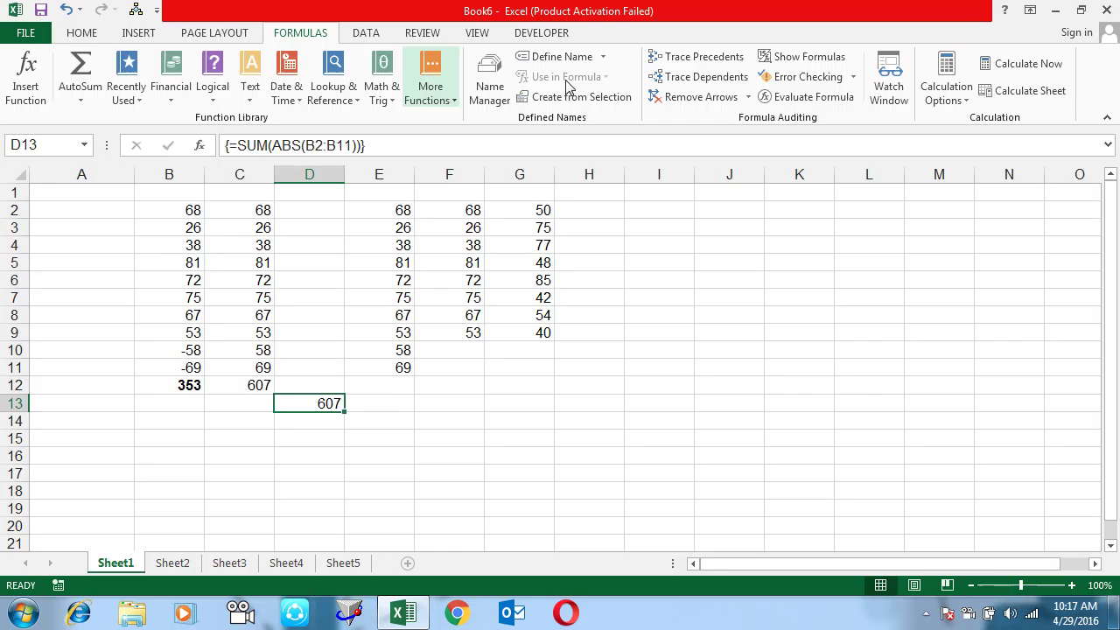
{"action": "left_click", "coordinate": [800, 97]}
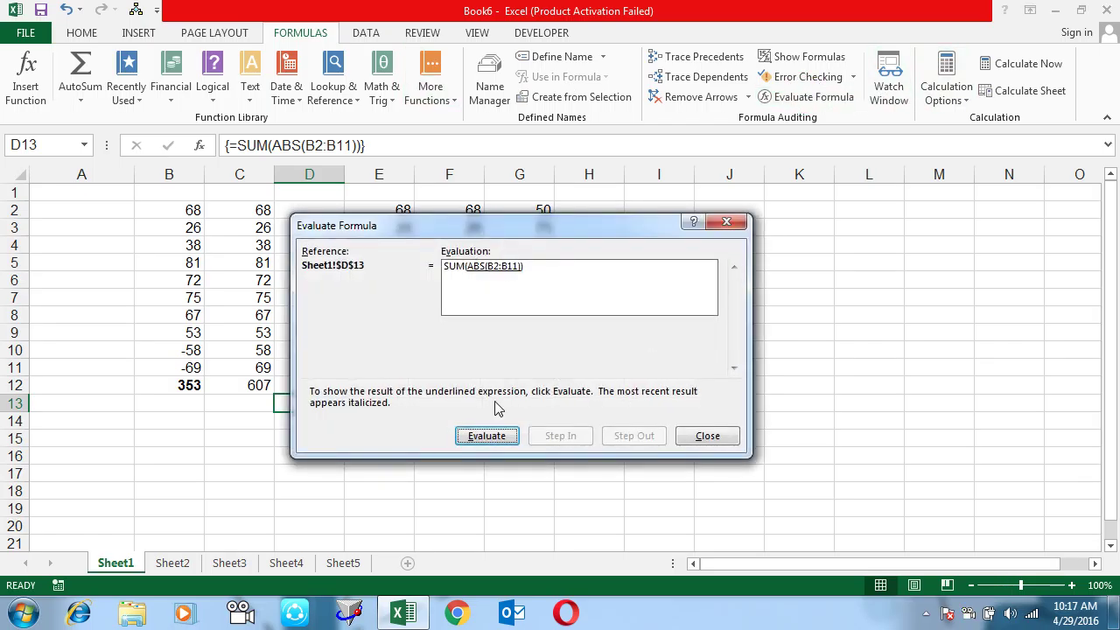
{"action": "left_click", "coordinate": [485, 437]}
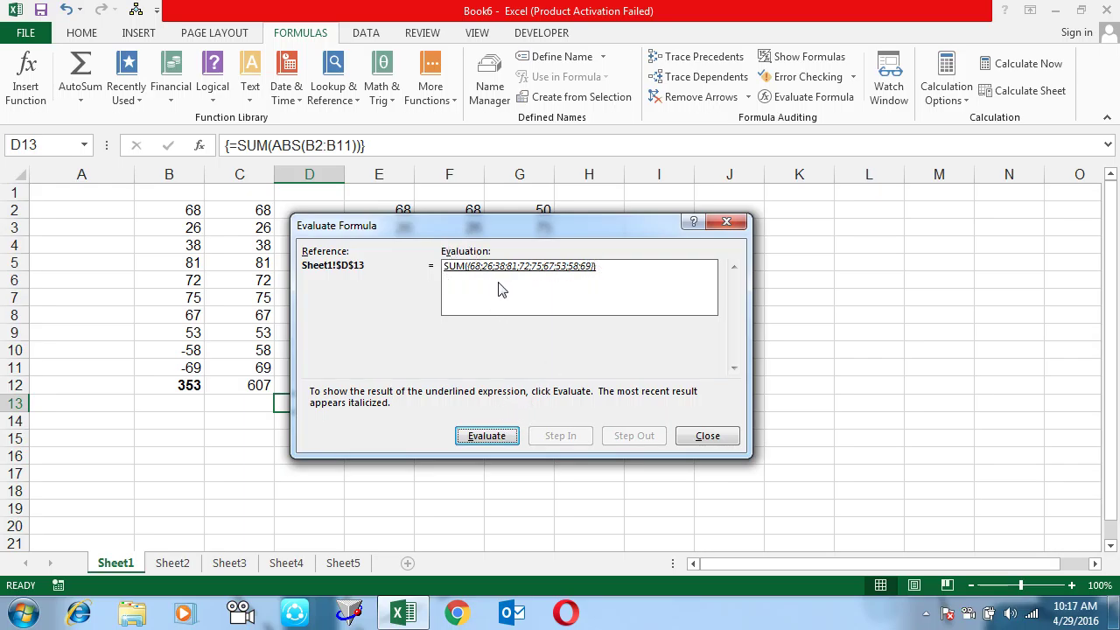
{"action": "left_click", "coordinate": [501, 442]}
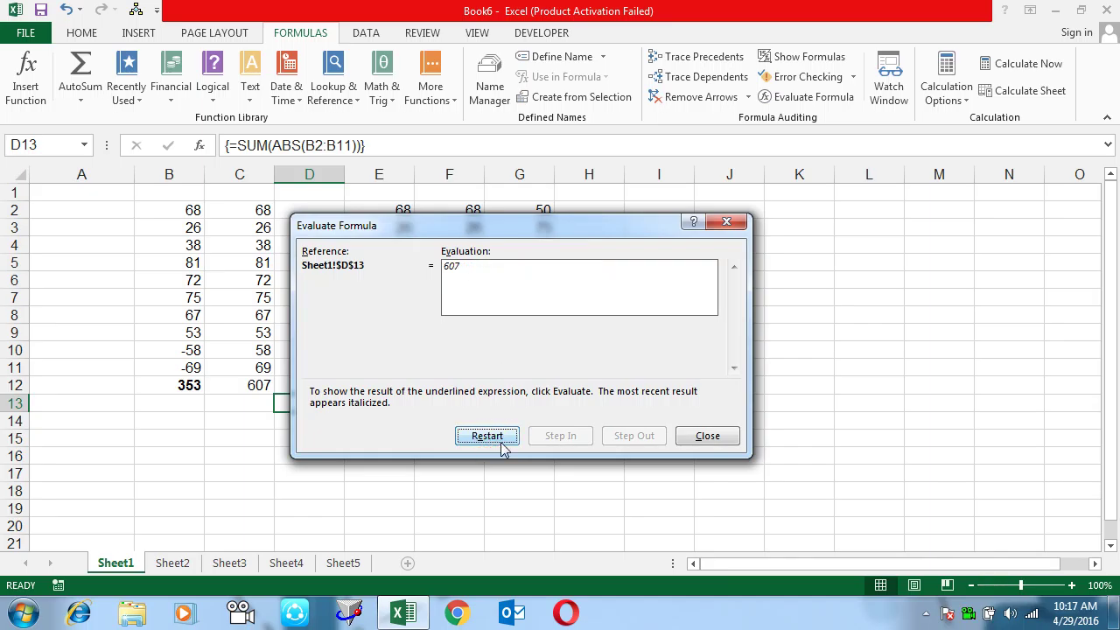
{"action": "left_click", "coordinate": [740, 434]}
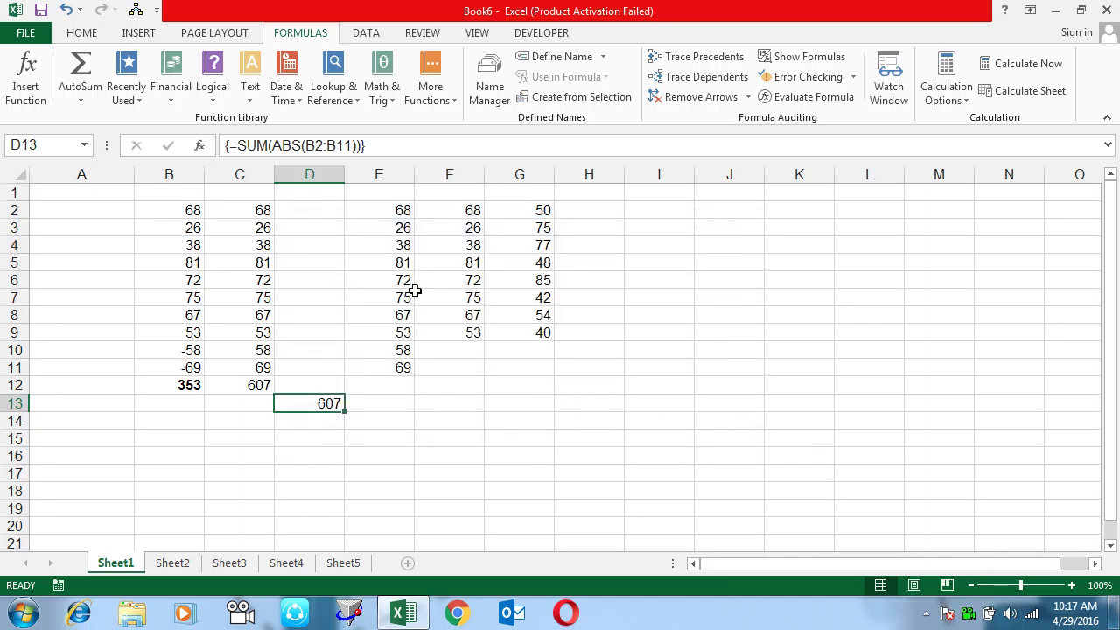
{"action": "left_click", "coordinate": [394, 213]}
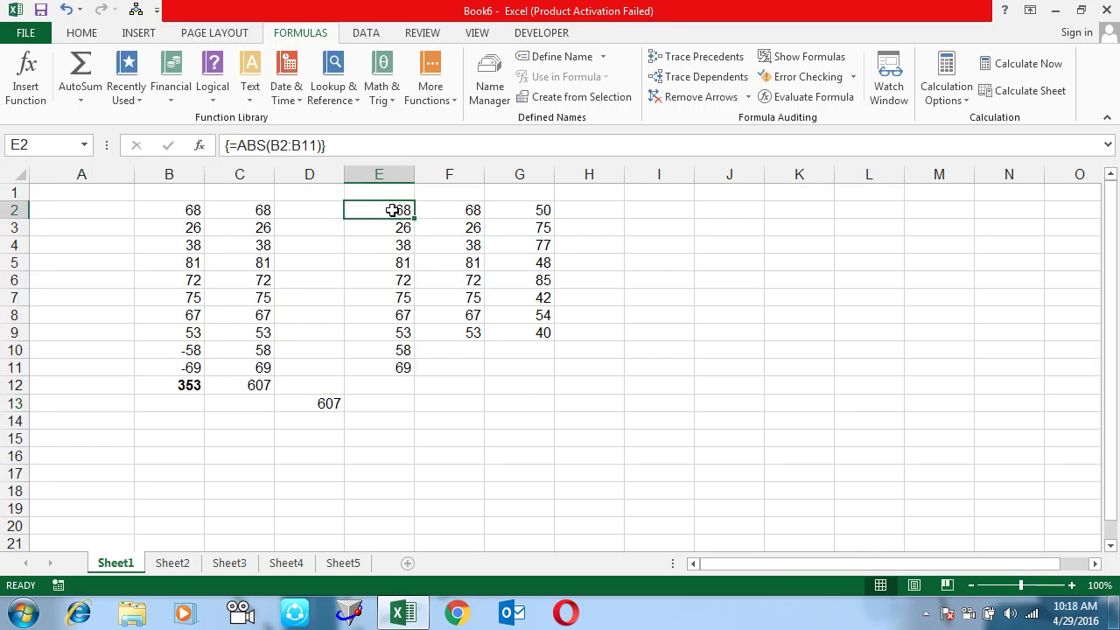
{"action": "left_click_drag", "start_coordinate": [385, 203], "coordinate": [398, 384]}
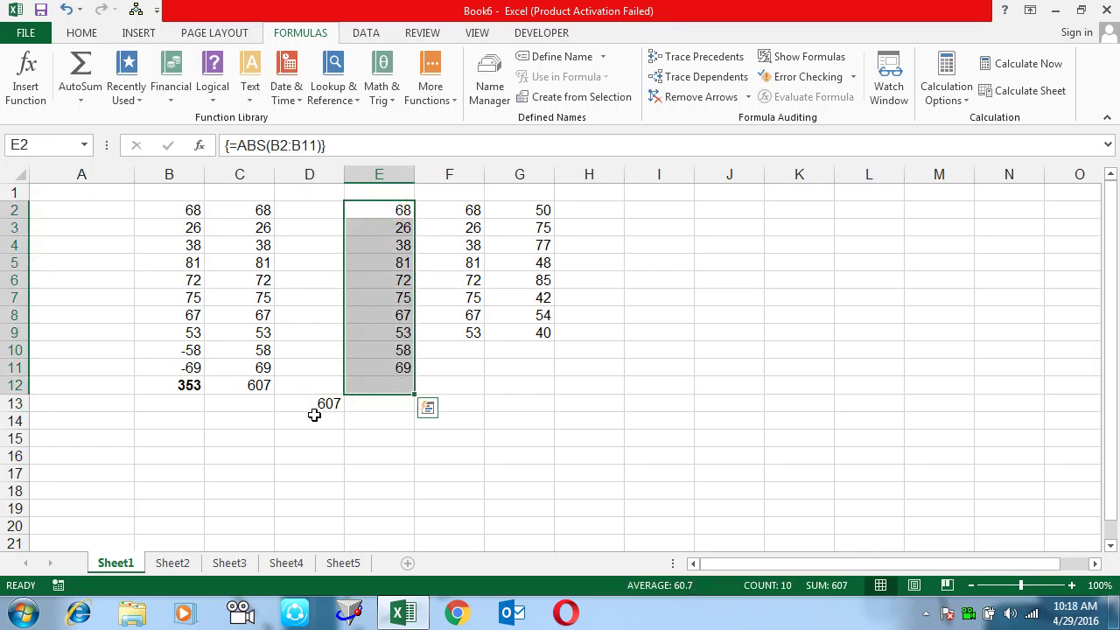
{"action": "left_click", "coordinate": [319, 405]}
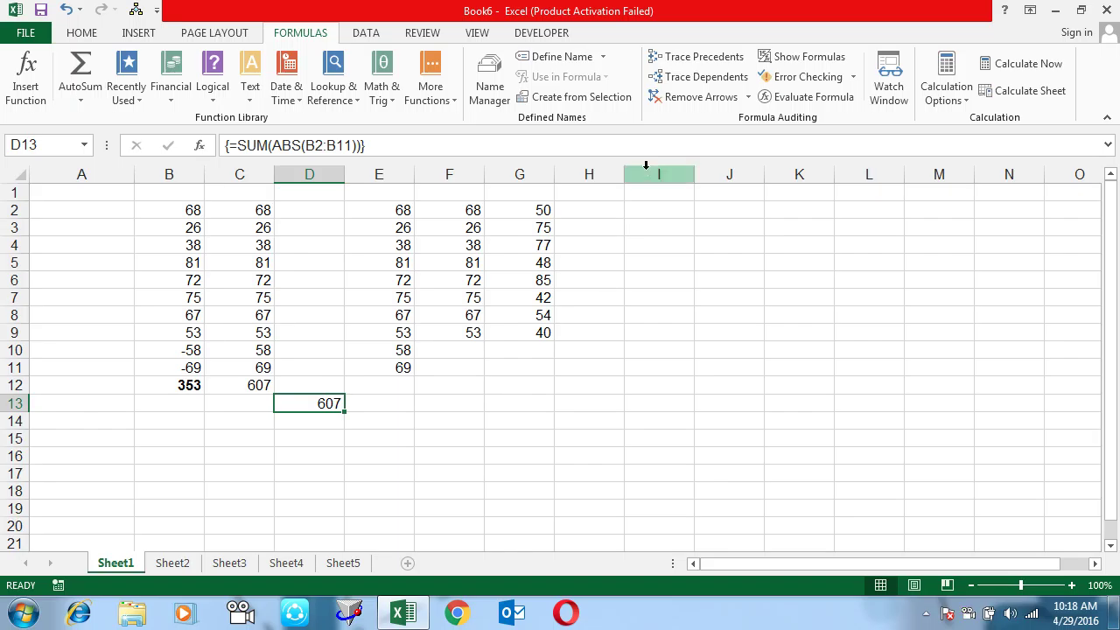
{"action": "left_click", "coordinate": [638, 212]}
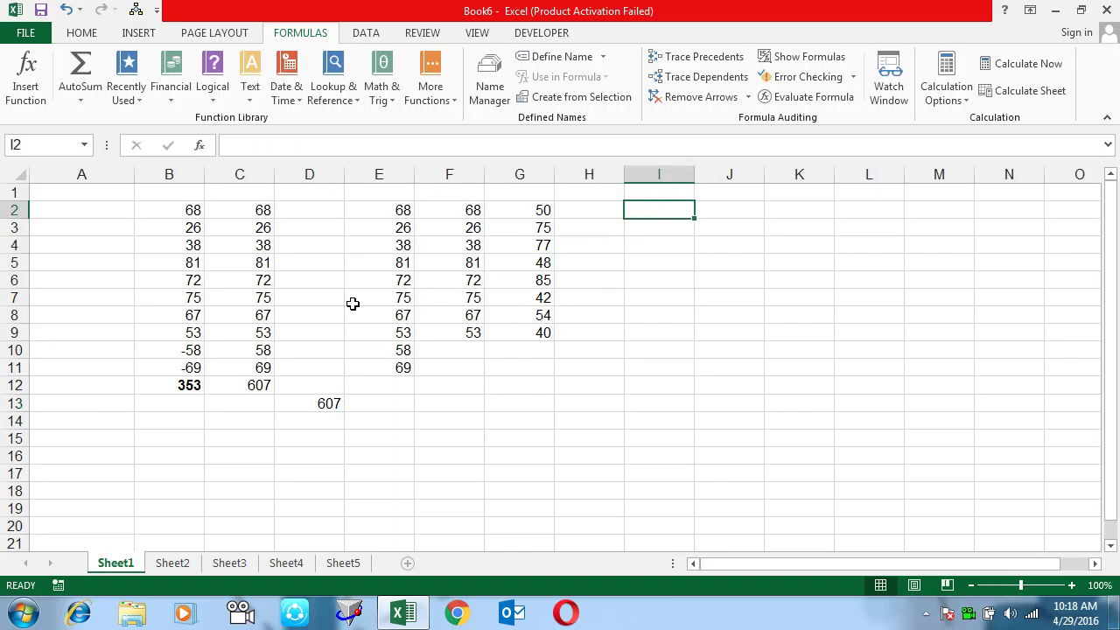
- Type a first name into cell B15
{"action": "left_click", "coordinate": [181, 433]}
{"action": "key", "text": "Down"}
{"action": "key", "text": "Down"}
{"action": "key", "text": "Down"}
{"action": "key", "text": "Down"}
{"action": "key", "text": "Down"}
{"action": "key", "text": "Up"}
{"action": "key", "text": "Up"}
{"action": "key", "text": "Up"}
{"action": "key", "text": "Up"}
{"action": "key", "text": "Up"}
{"action": "key", "text": "Up"}
{"action": "key", "text": "Up"}
{"action": "key", "text": "Up"}
{"action": "type", "text": "sandeep"}
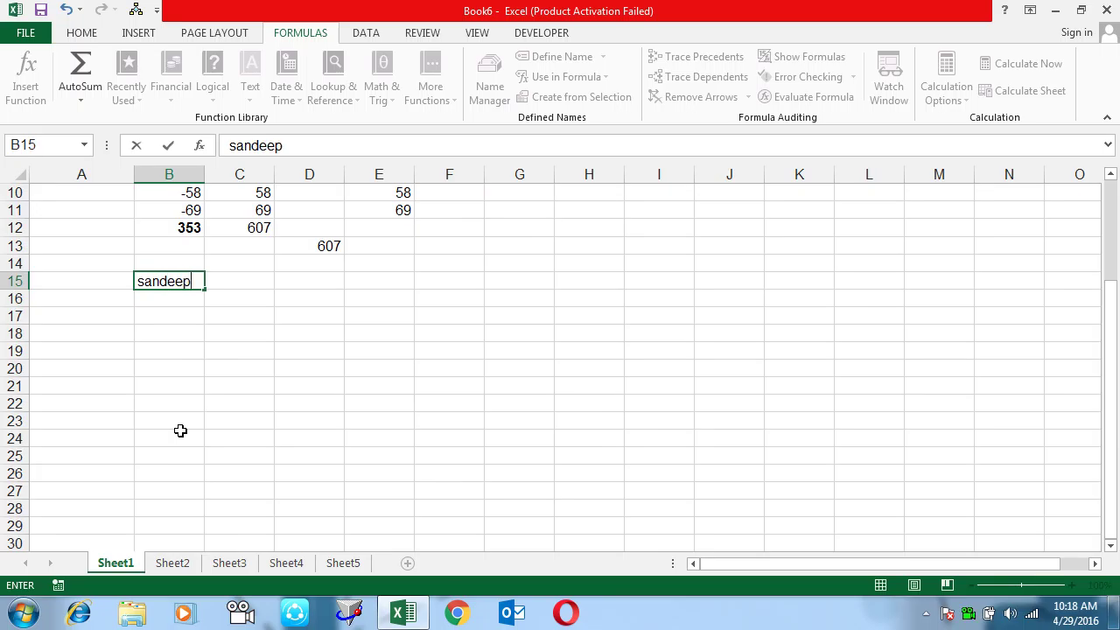
{"action": "key", "text": "Return"}
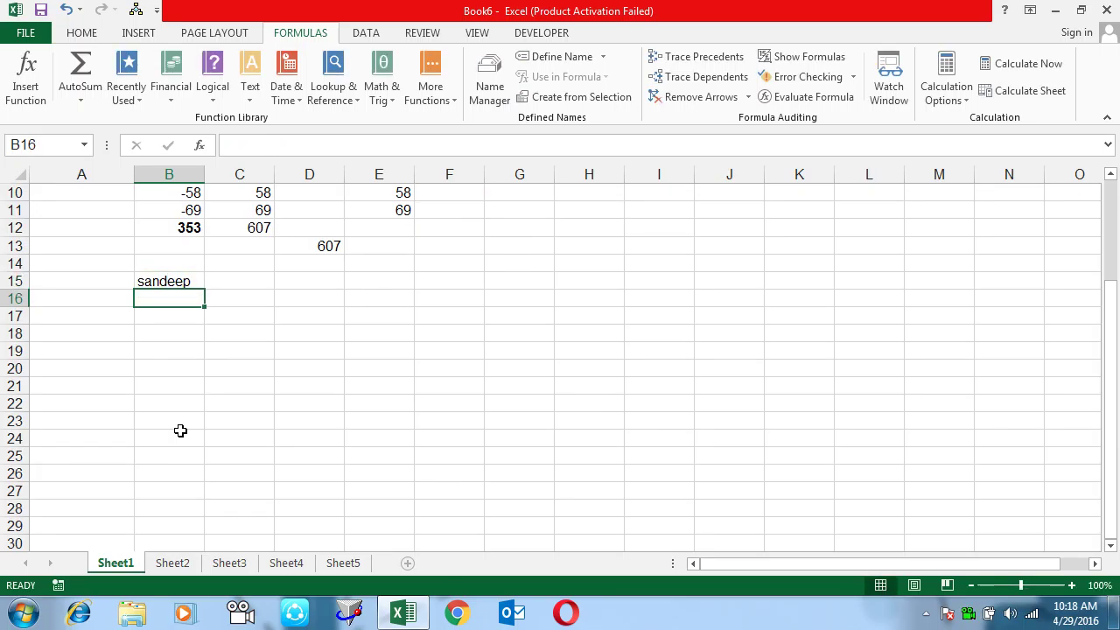
- Auto-fill the custom name list from B15 down to B20
{"action": "key", "text": "Up"}
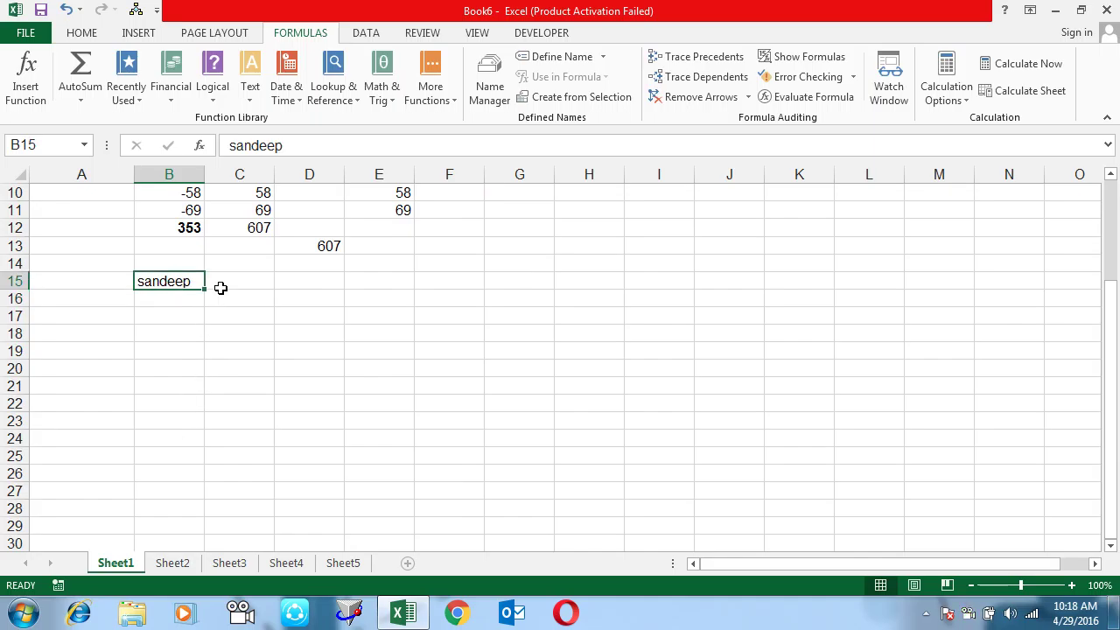
{"action": "left_click_drag", "start_coordinate": [205, 289], "coordinate": [222, 434]}
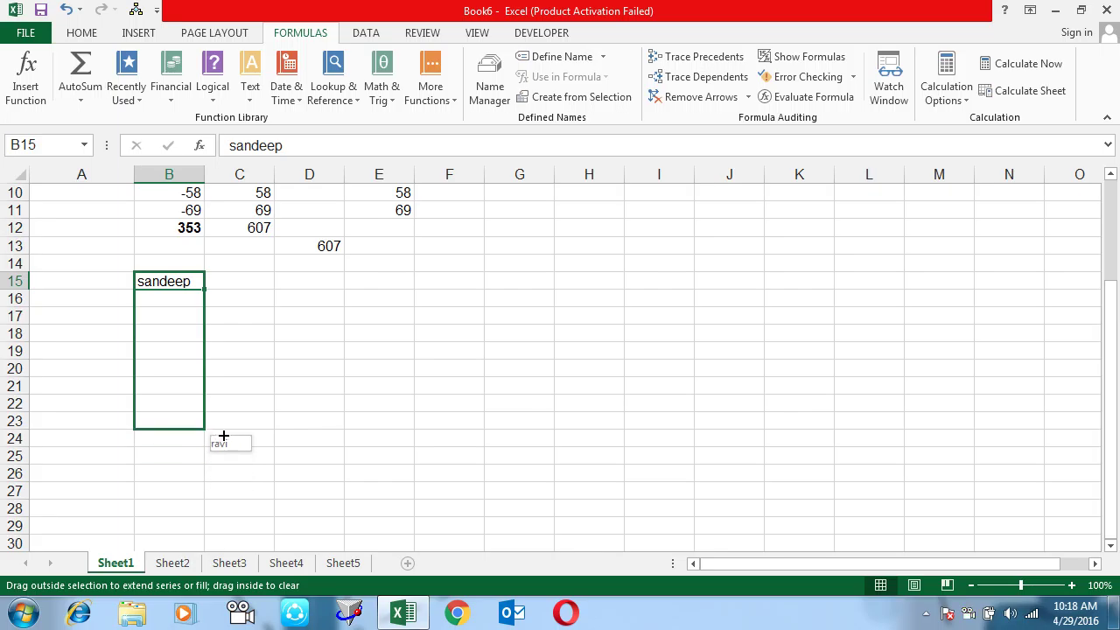
{"action": "left_click_drag", "start_coordinate": [223, 436], "coordinate": [246, 373]}
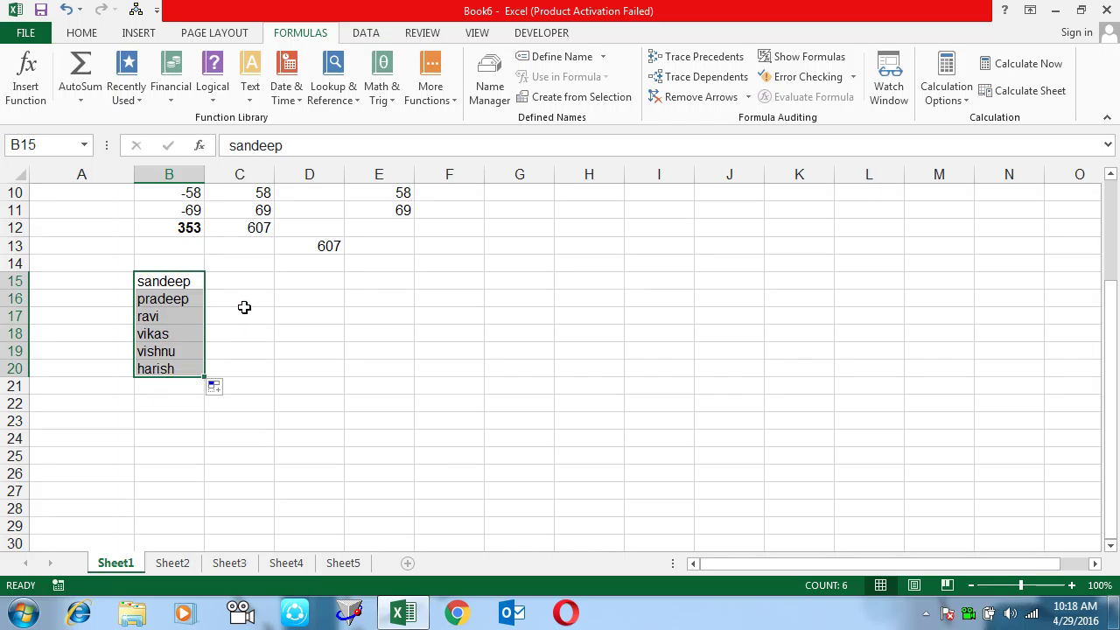
{"action": "left_click", "coordinate": [254, 366]}
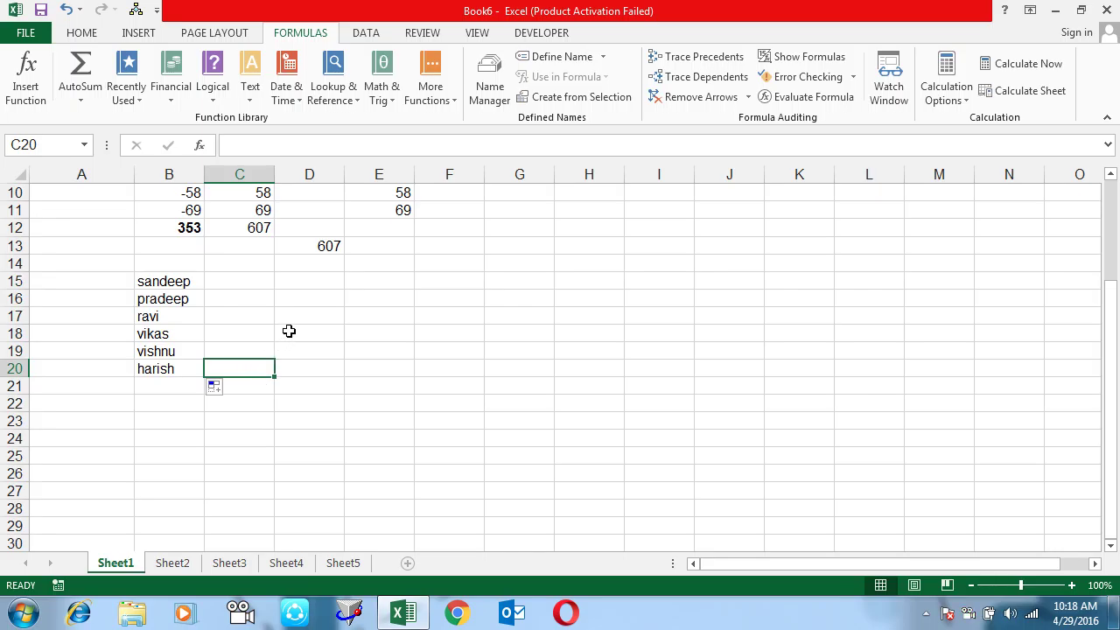
- Enter a LEN formula for B15 in C15 and fill it down to C20, giving 7, 4, 5, 6, 6
{"action": "left_click", "coordinate": [241, 284]}
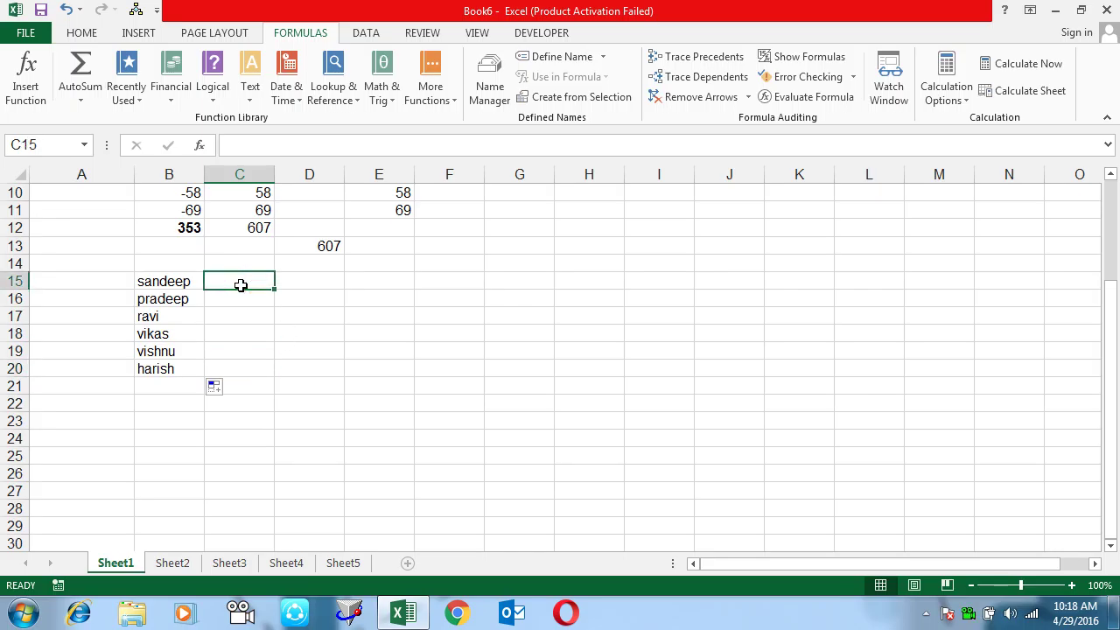
{"action": "type", "text": "=len"}
{"action": "key", "text": "Tab"}
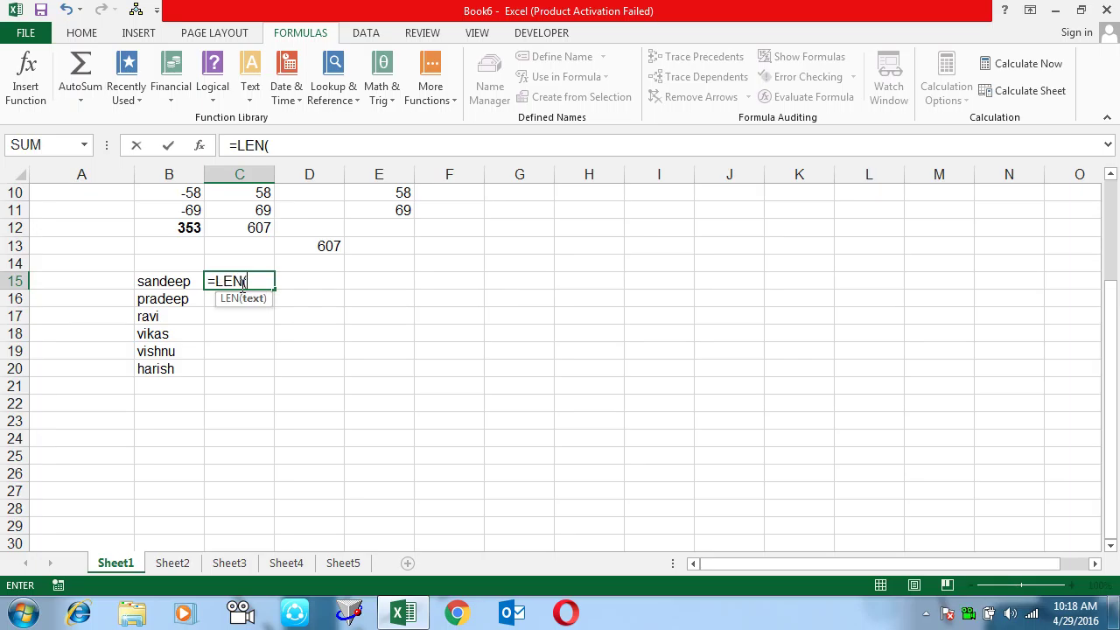
{"action": "key", "text": "Left"}
{"action": "key", "text": "Return"}
{"action": "left_click", "coordinate": [240, 284]}
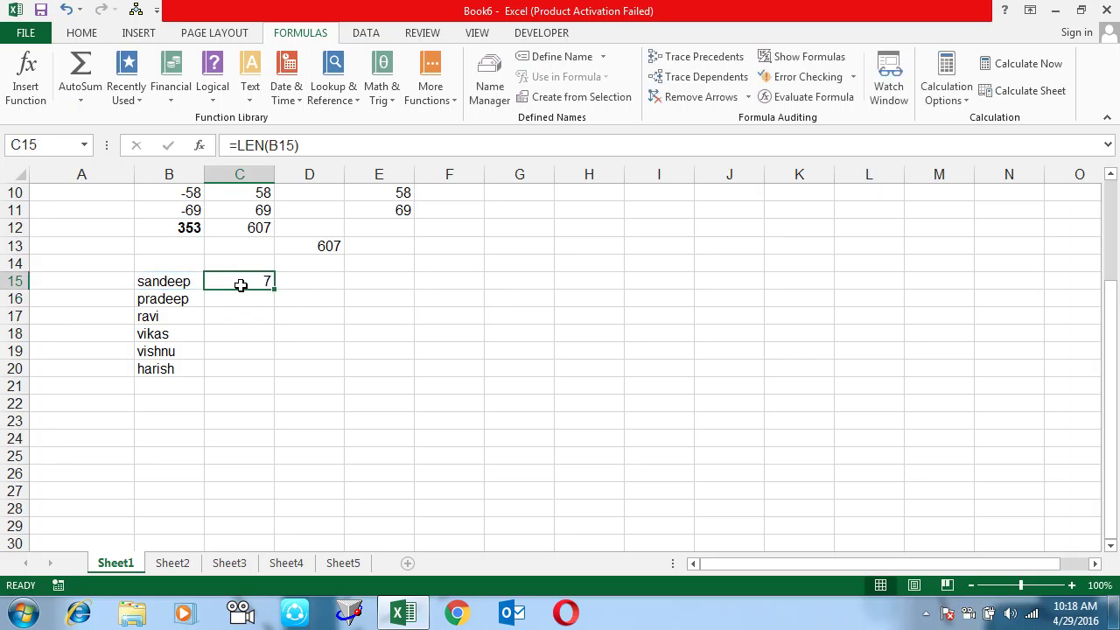
{"action": "key", "text": "ctrl+c"}
{"action": "key", "text": "Down"}
{"action": "key", "text": "shift+Down"}
{"action": "key", "text": "shift+Down"}
{"action": "key", "text": "shift+Down"}
{"action": "key", "text": "shift+Down"}
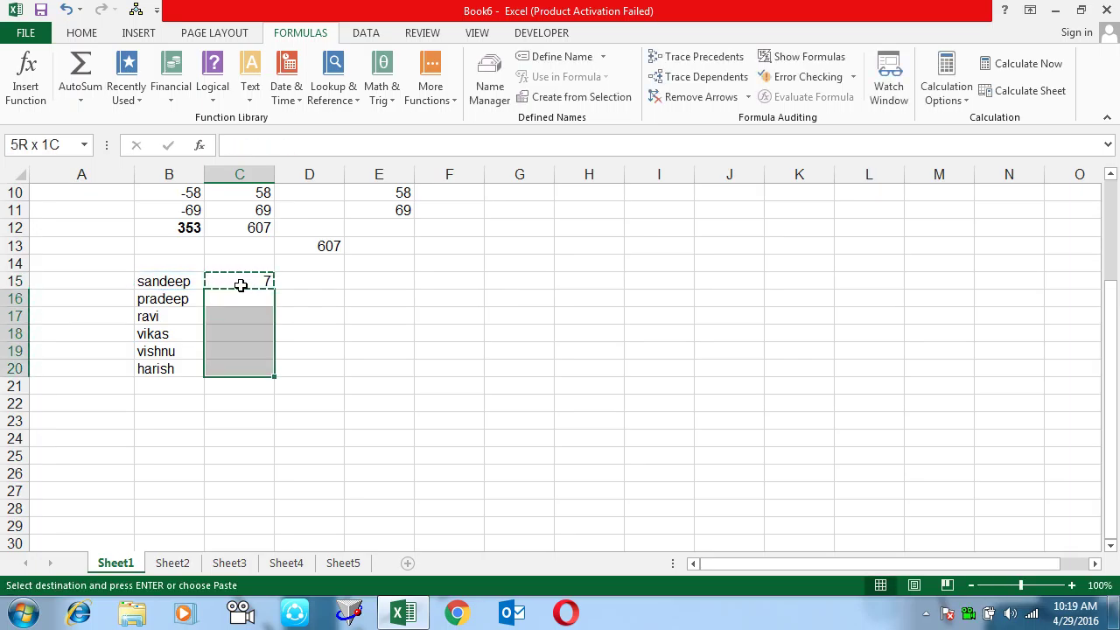
{"action": "key", "text": "Return"}
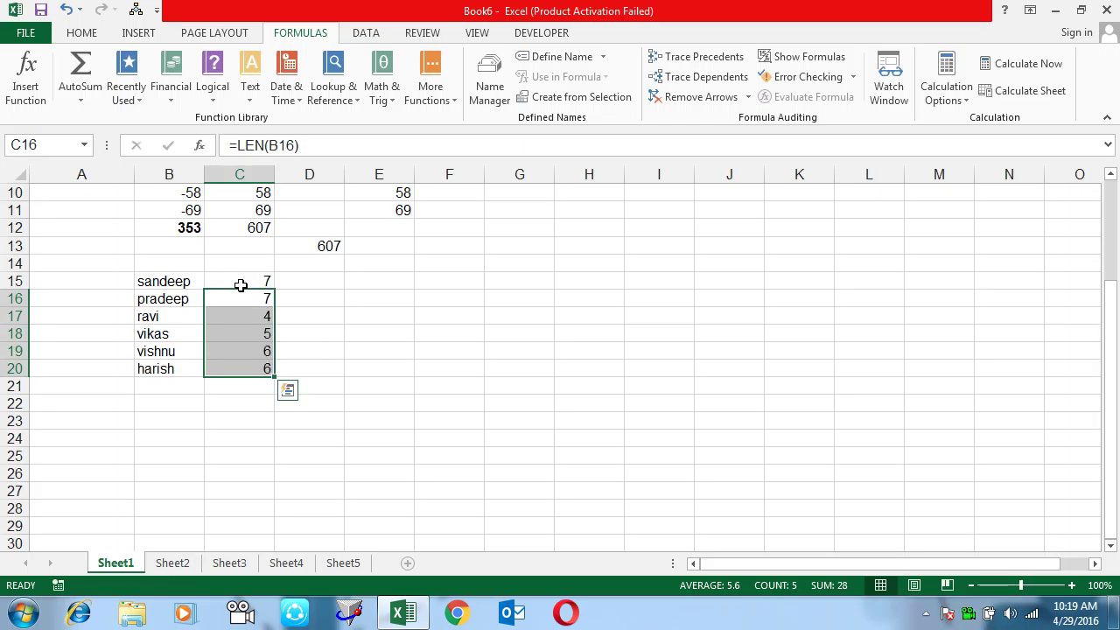
- Start a MAX formula in C21 pointing at the length cells above
{"action": "key", "text": "Down"}
{"action": "key", "text": "Down"}
{"action": "key", "text": "Down"}
{"action": "key", "text": "Down"}
{"action": "key", "text": "Down"}
{"action": "key", "text": "Down"}
{"action": "key", "text": "Up"}
{"action": "type", "text": "=max"}
{"action": "key", "text": "Tab"}
{"action": "key", "text": "Up"}
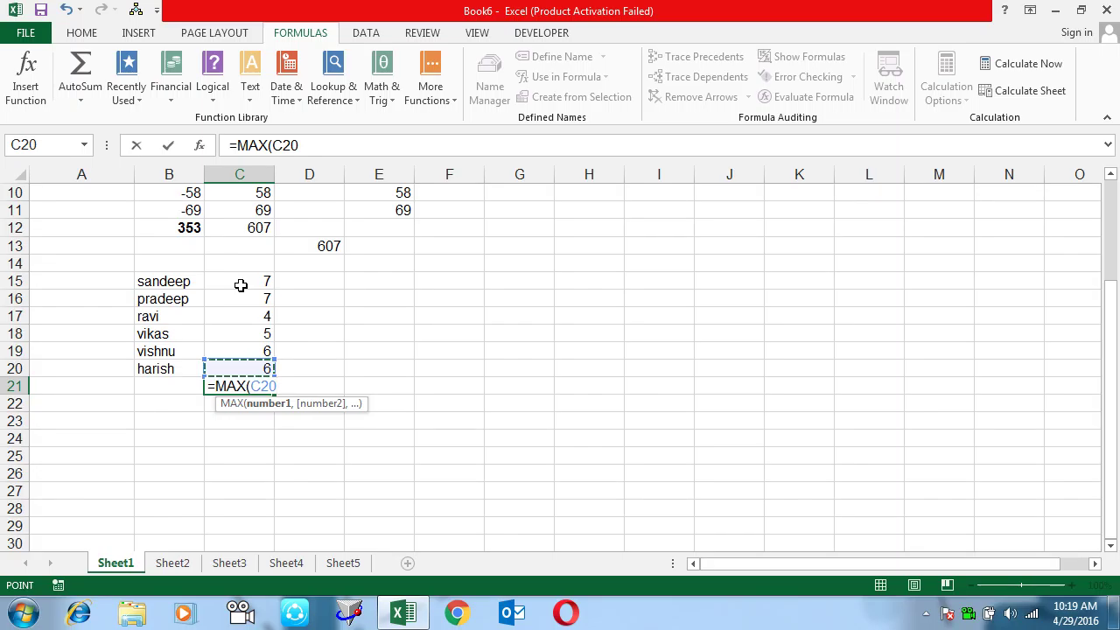
- Finish =MAX(C15:C20) in C21 so it shows the longest length, 7
{"action": "key", "text": "Up"}
{"action": "key", "text": "Up"}
{"action": "key", "text": "Up"}
{"action": "key", "text": "Up"}
{"action": "key", "text": "Up"}
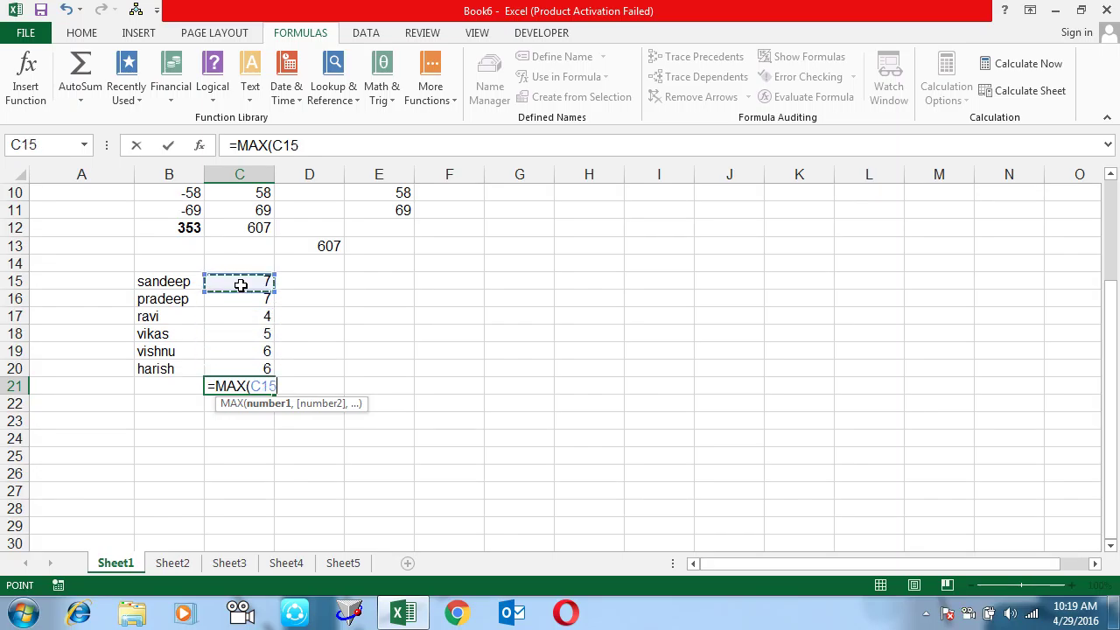
{"action": "left_click_drag", "start_coordinate": [241, 285], "coordinate": [240, 333]}
{"action": "key", "text": "shift+Down"}
{"action": "key", "text": "shift+Down"}
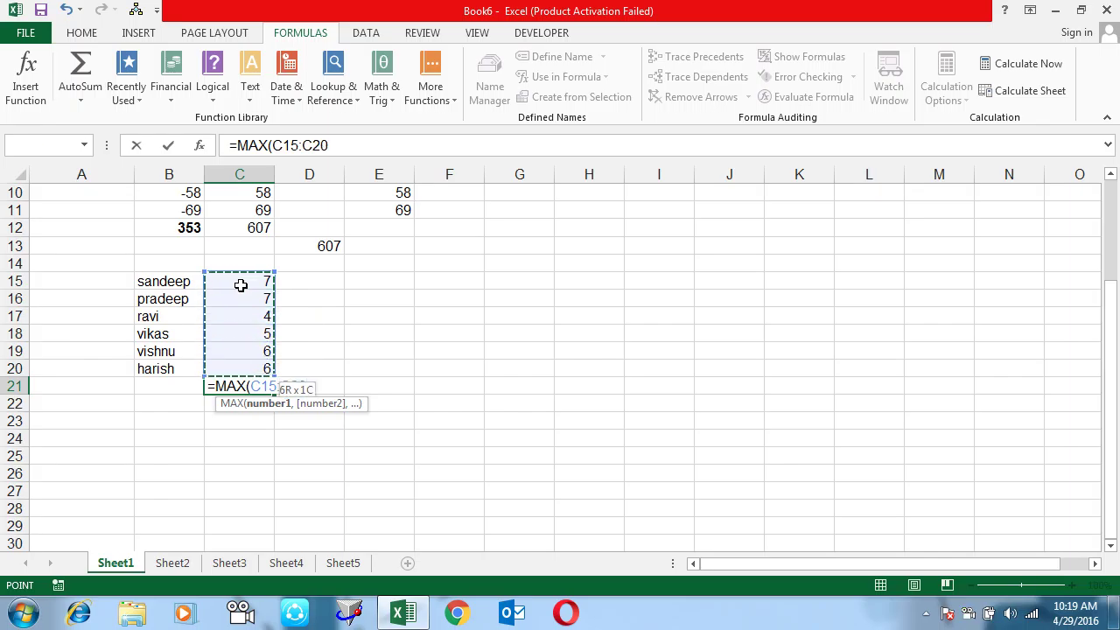
{"action": "key", "text": "Return"}
- Enter =INDEX(B15:B20,MATCH(C21,C15:C20,0)) in D21 to return the name sandeep
{"action": "key", "text": "Up"}
{"action": "key", "text": "Right"}
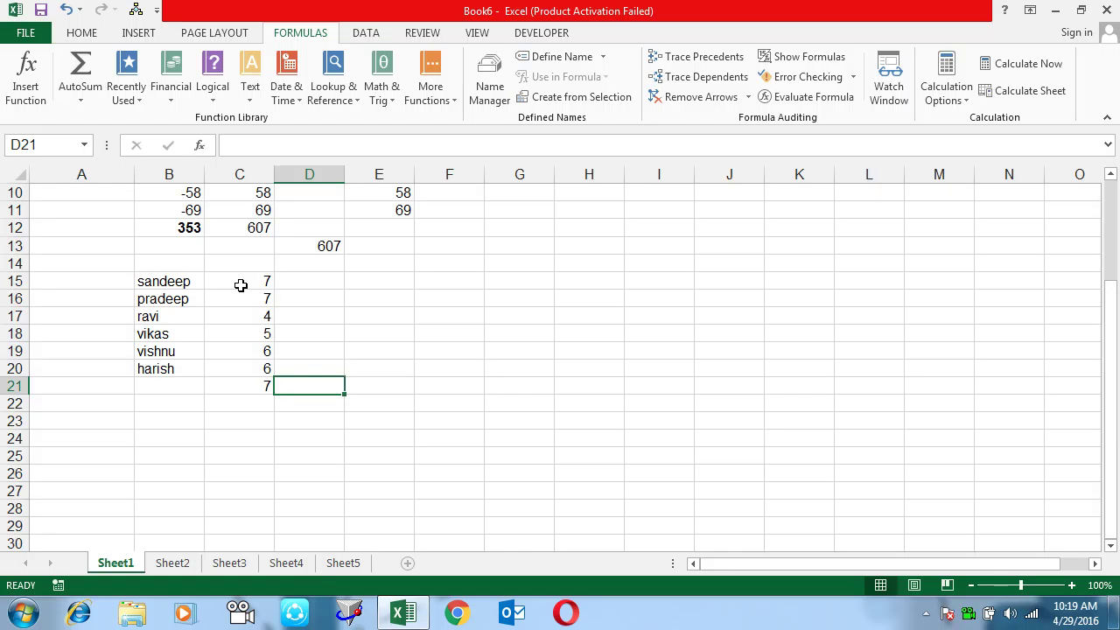
{"action": "type", "text": "="}
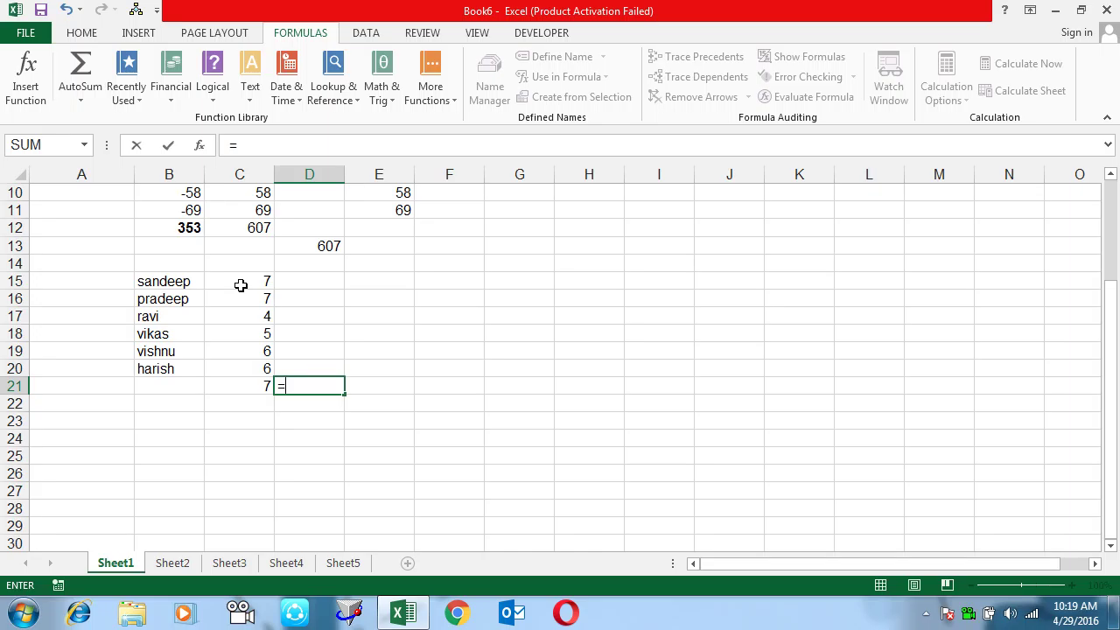
{"action": "type", "text": "in"}
{"action": "key", "text": "Tab"}
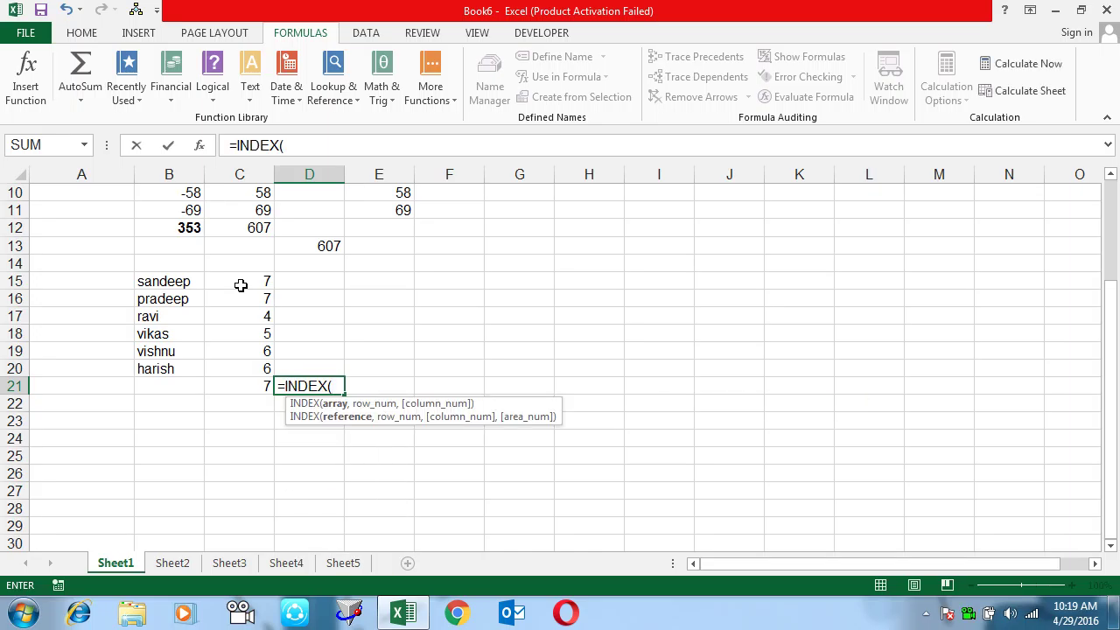
{"action": "left_click_drag", "start_coordinate": [141, 282], "coordinate": [156, 369]}
{"action": "type", "text": ","}
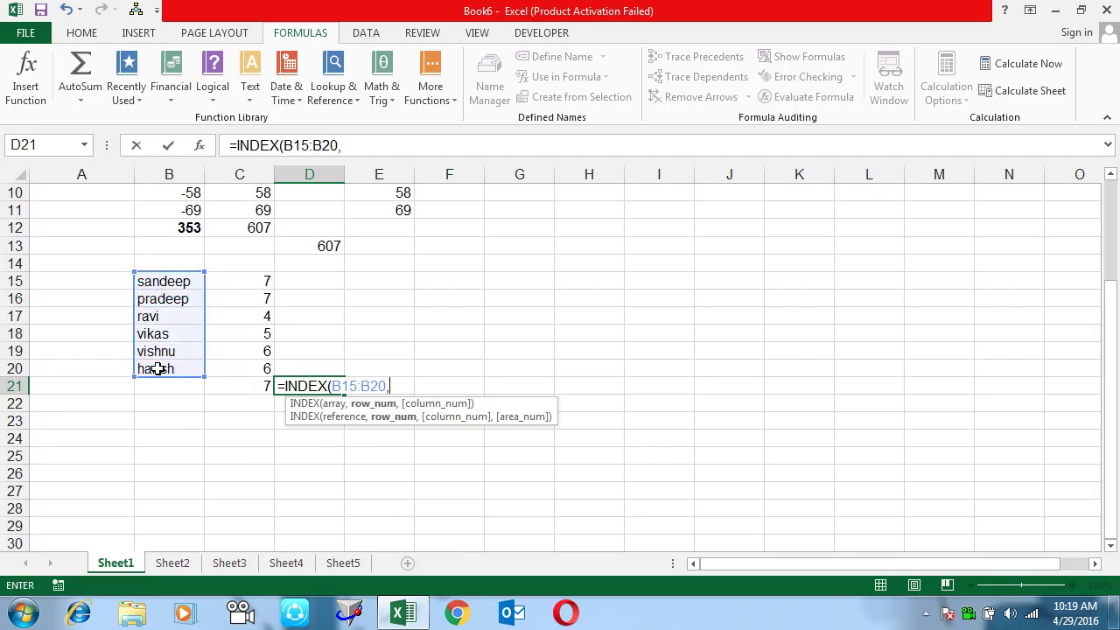
{"action": "type", "text": "mat"}
{"action": "key", "text": "Tab"}
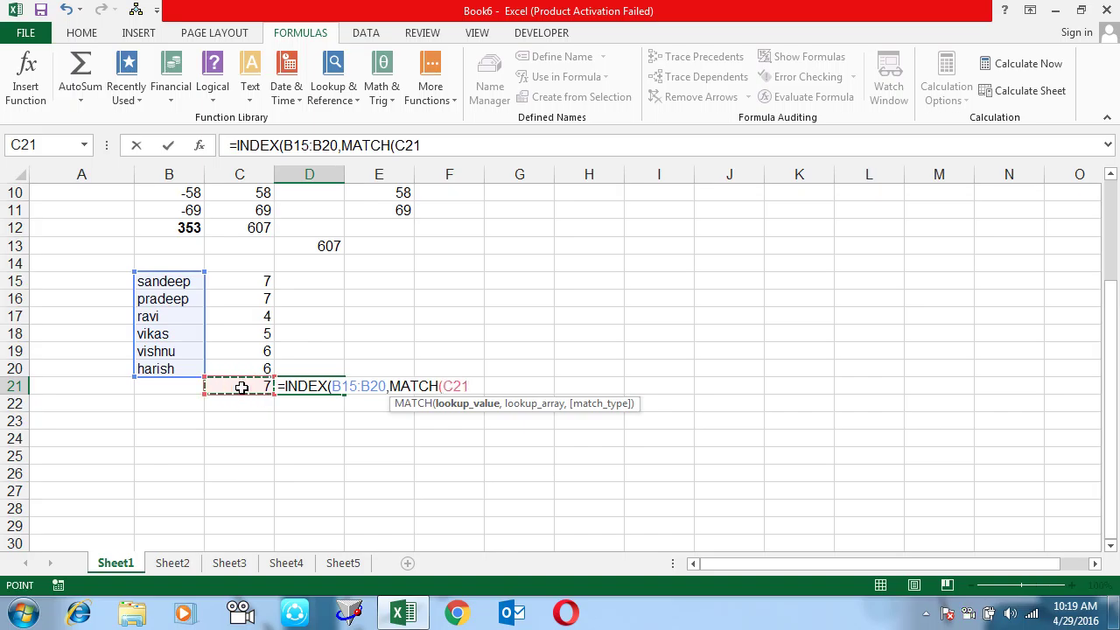
{"action": "type", "text": ","}
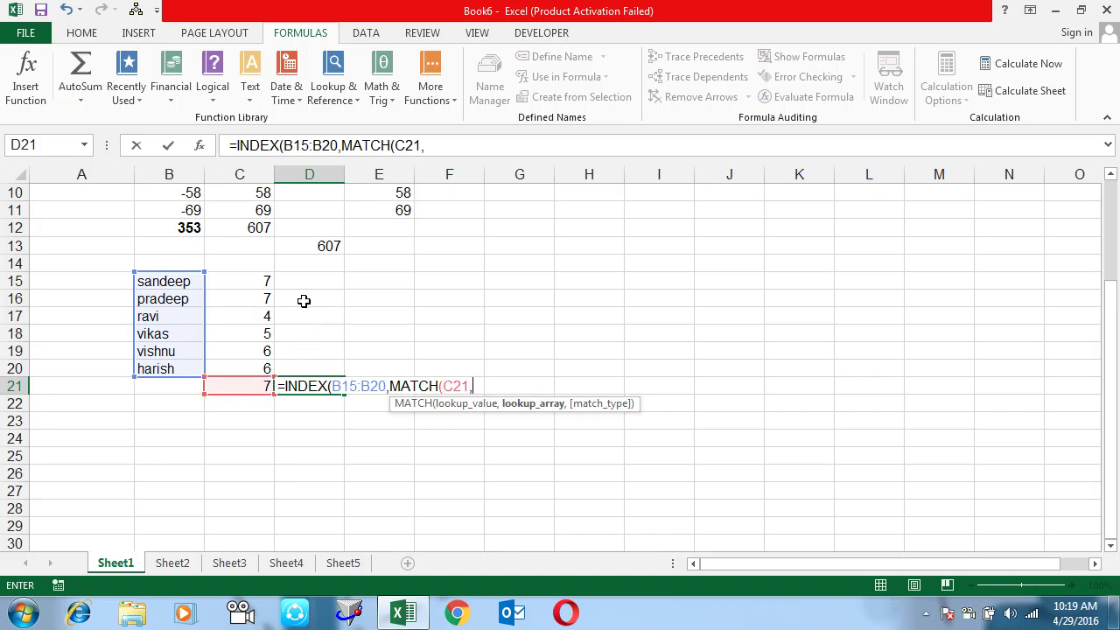
{"action": "left_click_drag", "start_coordinate": [251, 277], "coordinate": [261, 368]}
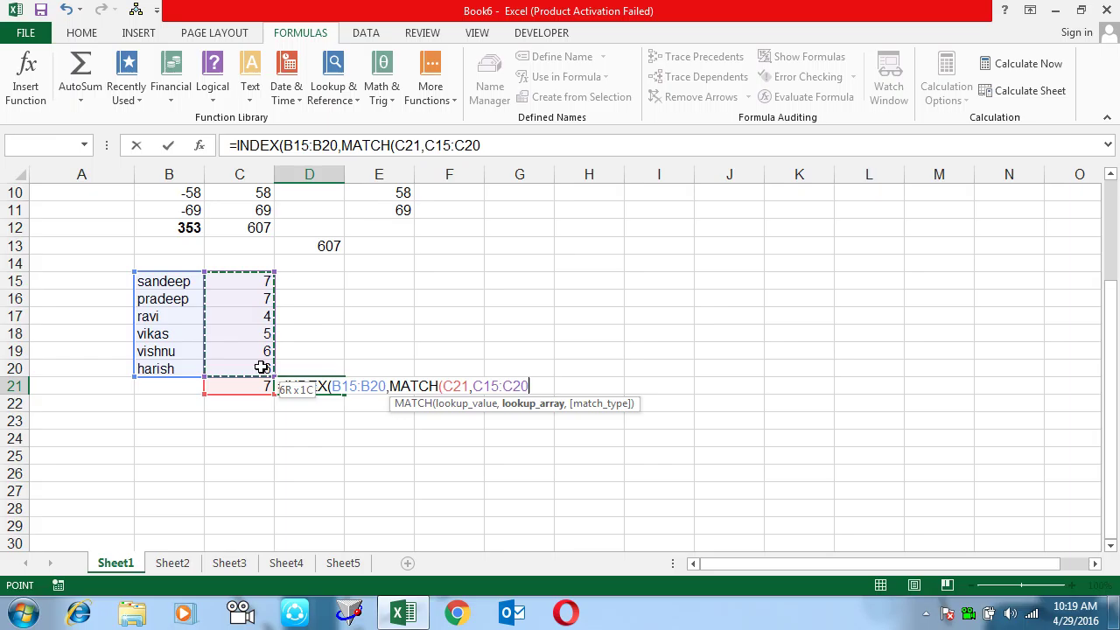
{"action": "type", "text": ",0))"}
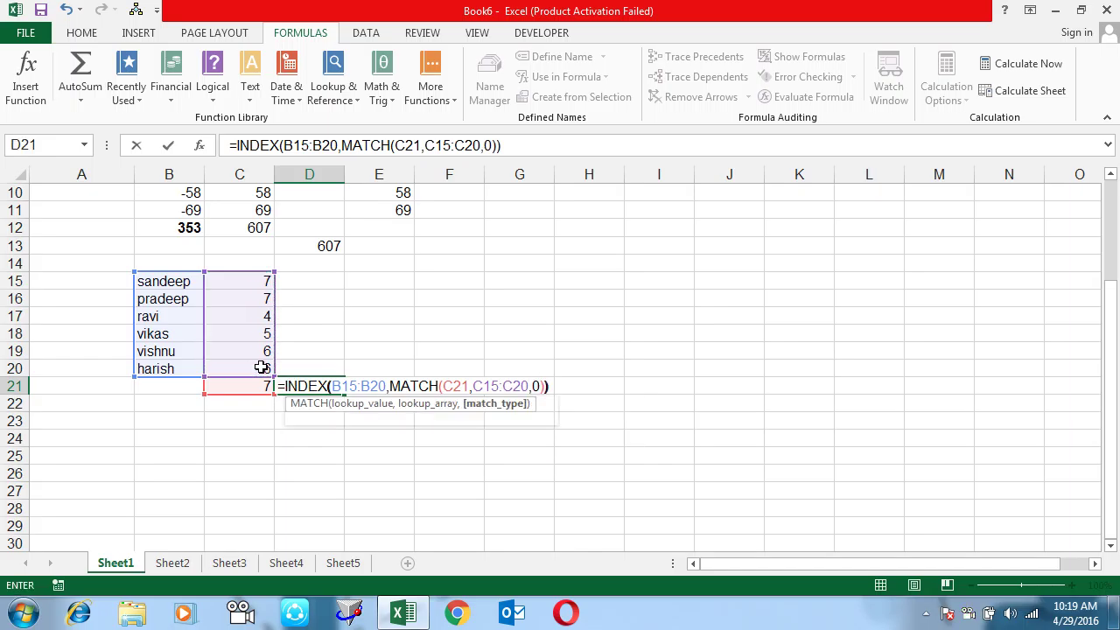
{"action": "key", "text": "Return"}
{"action": "key", "text": "Up"}
{"action": "key", "text": "Up"}
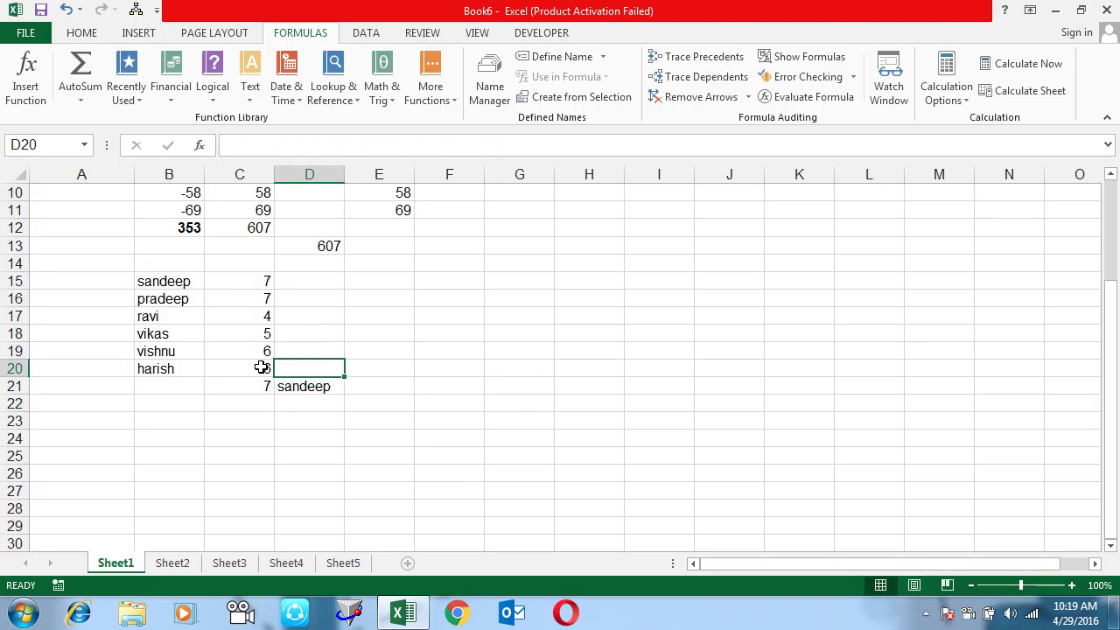
{"action": "key", "text": "Left"}
{"action": "key", "text": "Left"}
{"action": "key", "text": "Up"}
{"action": "key", "text": "Up"}
{"action": "key", "text": "Up"}
{"action": "key", "text": "F2"}
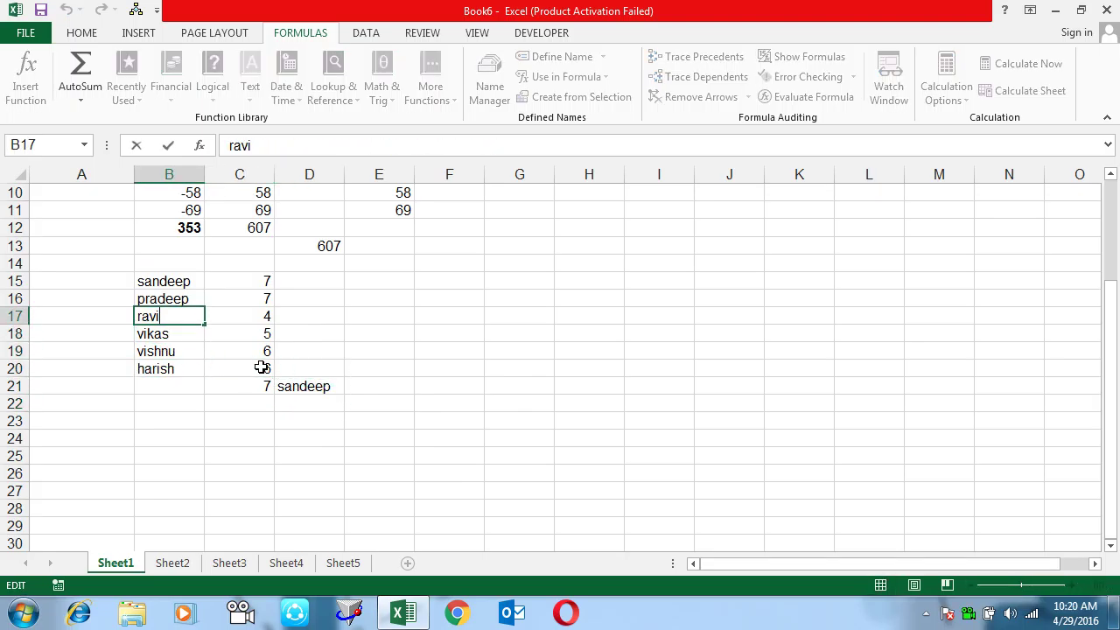
{"action": "type", "text": "kumar"}
{"action": "key", "text": "Return"}
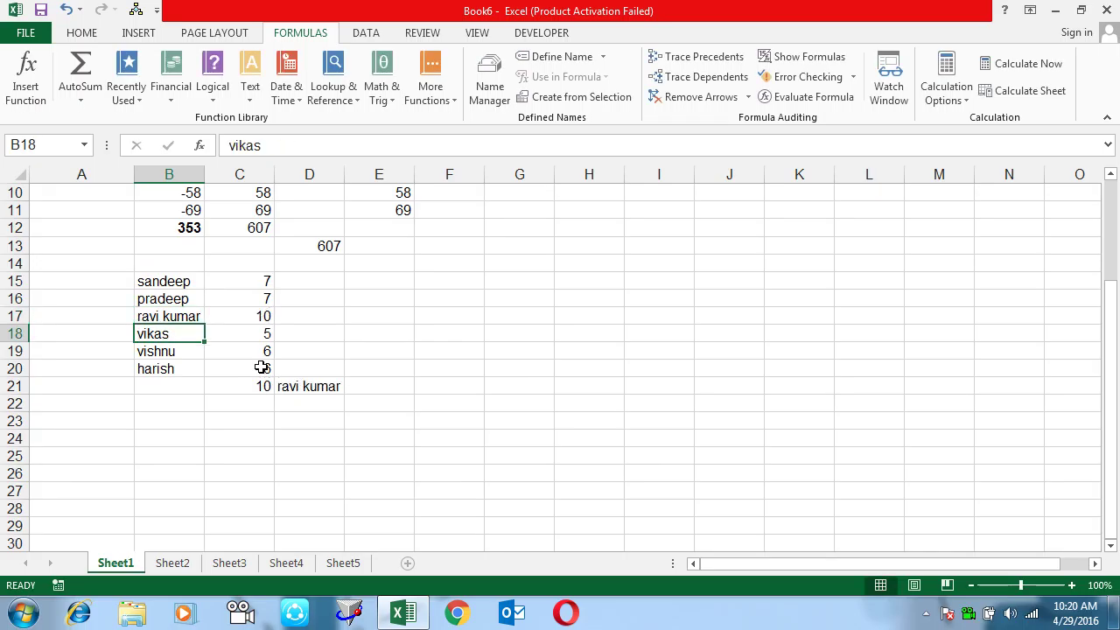
{"action": "key", "text": "Right"}
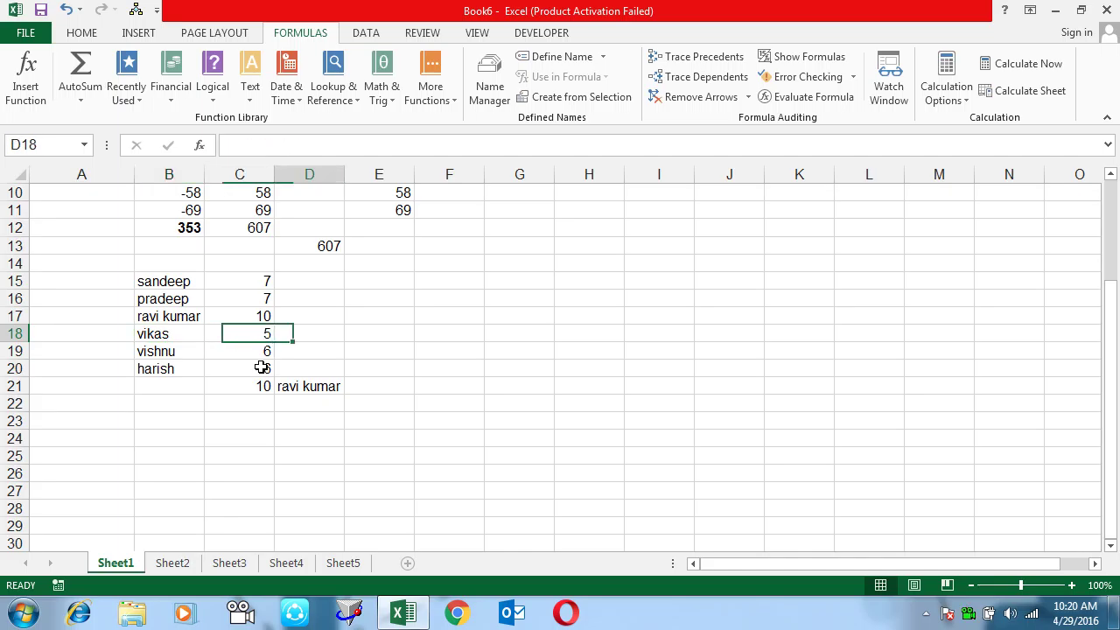
{"action": "key", "text": "Down"}
{"action": "key", "text": "Down"}
{"action": "key", "text": "Down"}
{"action": "key", "text": "Right"}
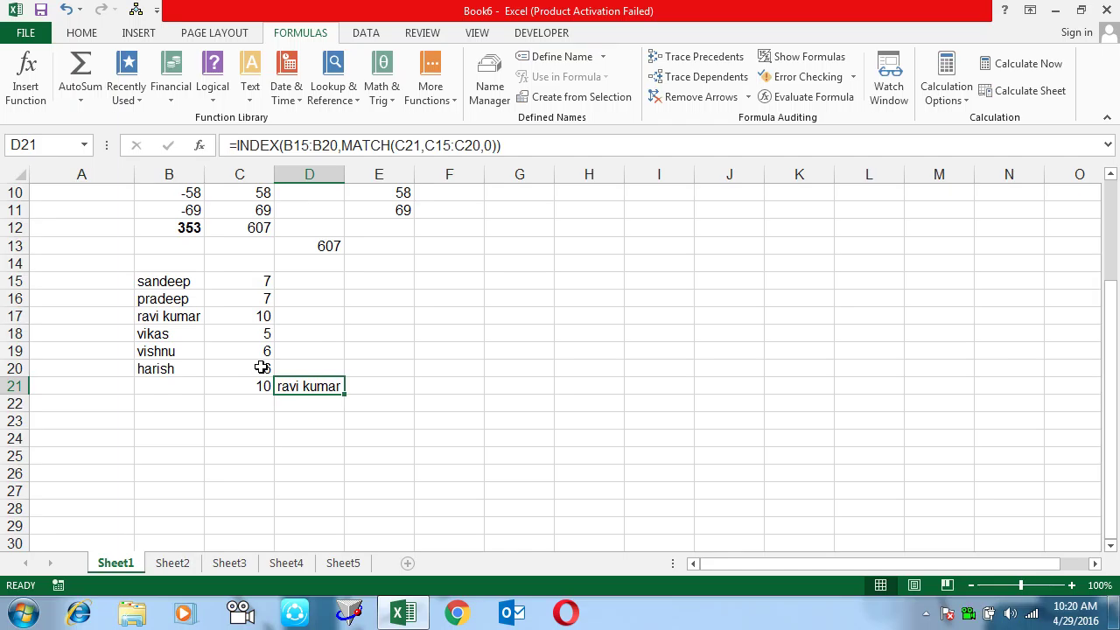
{"action": "key", "text": "Right"}
{"action": "key", "text": "Right"}
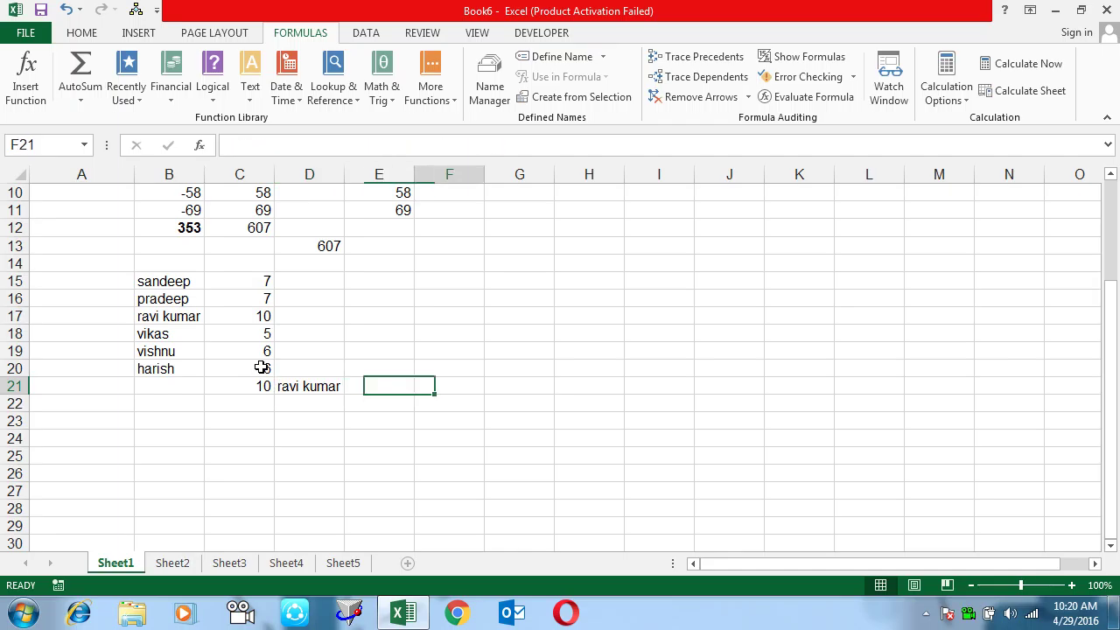
{"action": "key", "text": "Left"}
{"action": "key", "text": "Left"}
- Begin an =INDEX( formula in F21
{"action": "key", "text": "Right"}
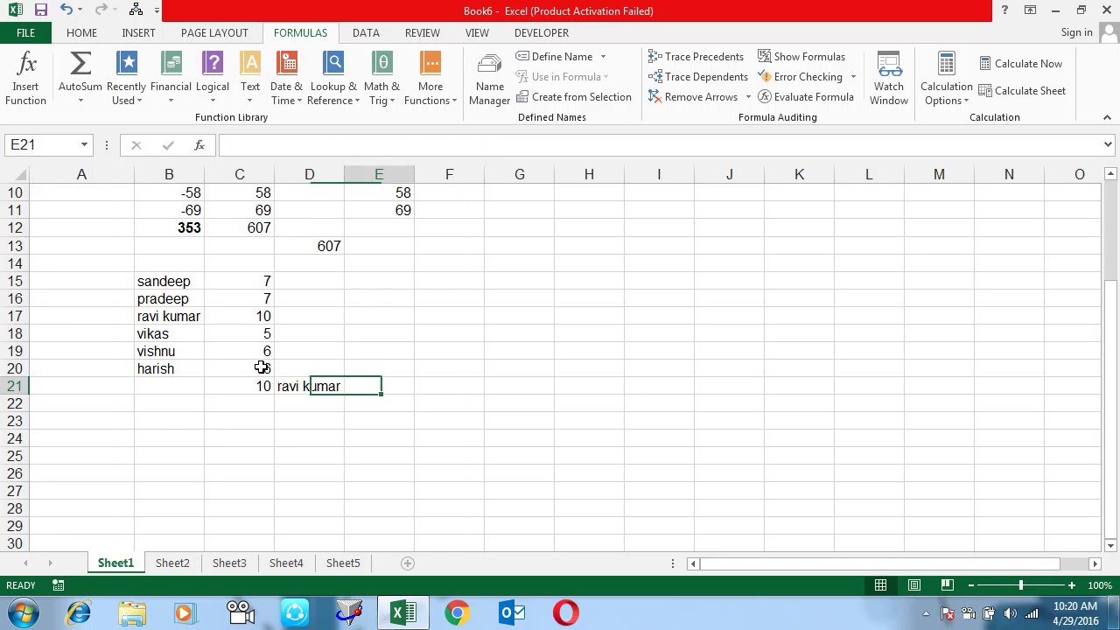
{"action": "key", "text": "Right"}
{"action": "type", "text": "=index("}
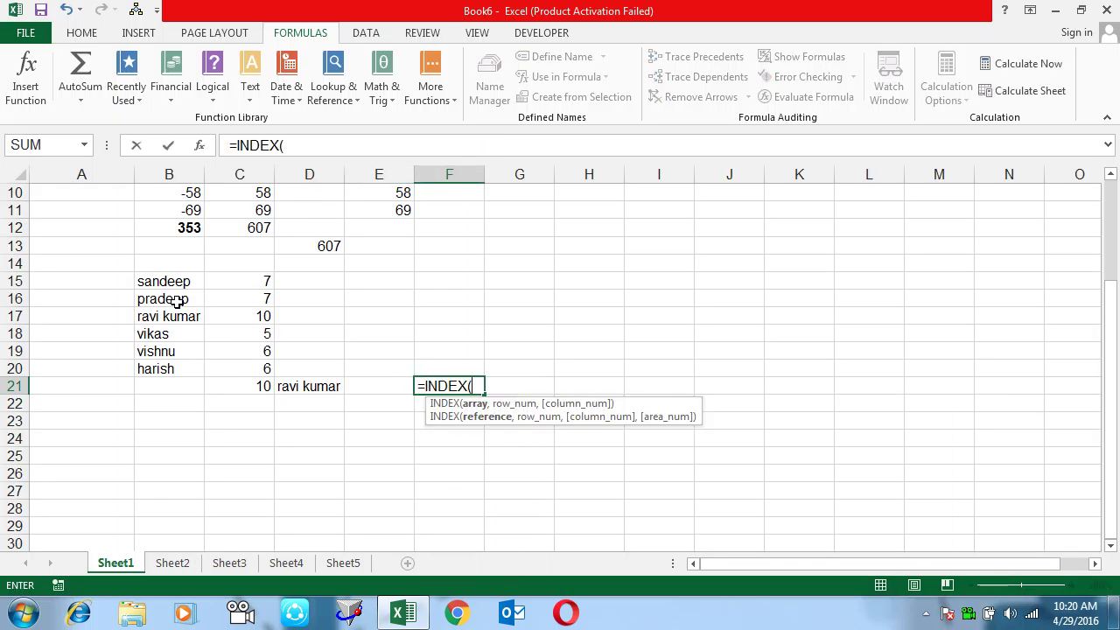
- Build INDEX(B15:B20,MATCH(MAX(LEN(B15:B20)), in F21's formula
{"action": "left_click", "coordinate": [153, 284]}
{"action": "left_click_drag", "start_coordinate": [153, 284], "coordinate": [168, 378]}
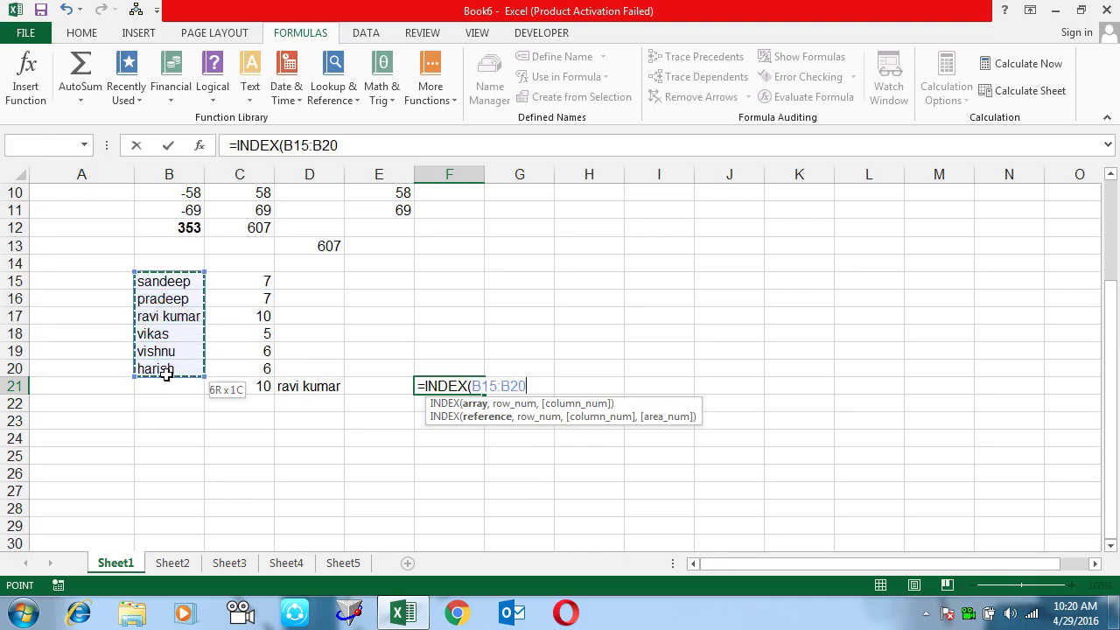
{"action": "type", "text": ","}
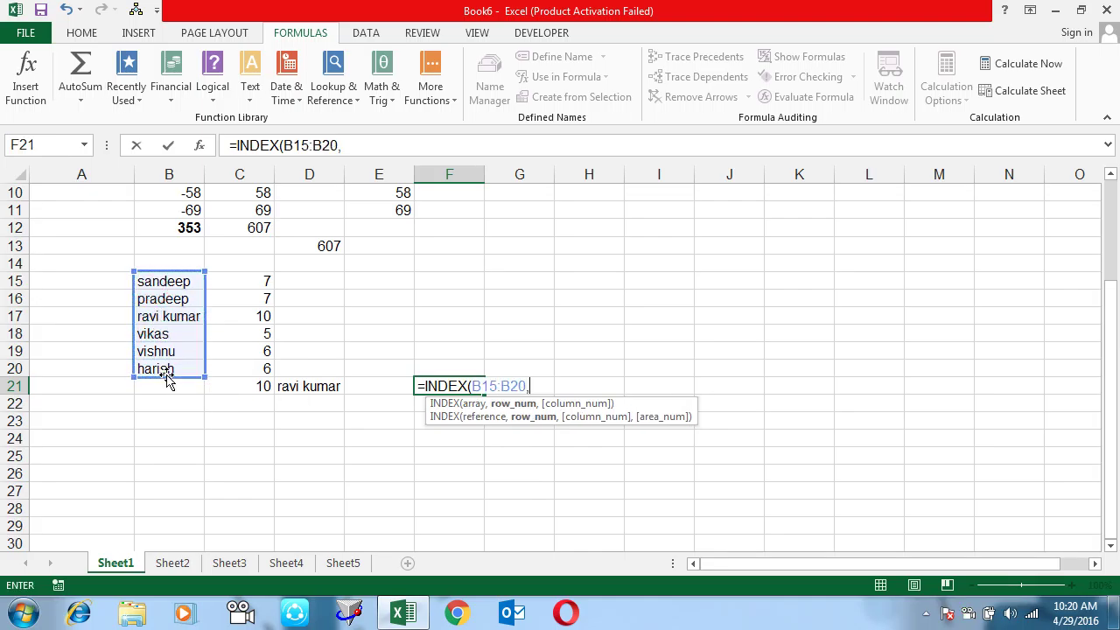
{"action": "type", "text": "ma"}
{"action": "key", "text": "Tab"}
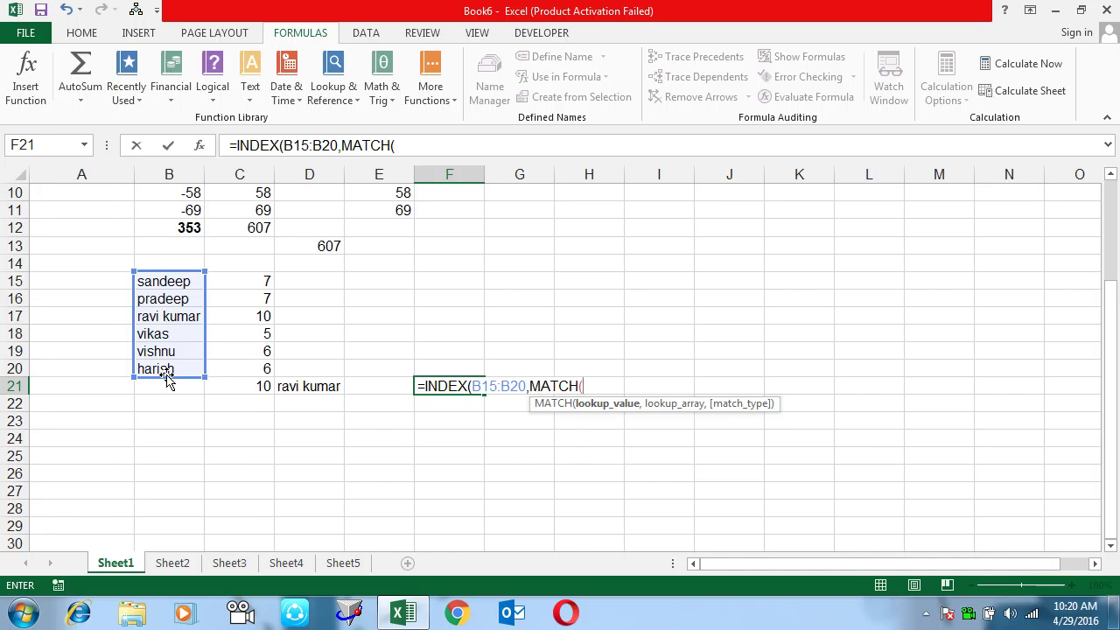
{"action": "type", "text": "max"}
{"action": "key", "text": "Tab"}
{"action": "type", "text": "l"}
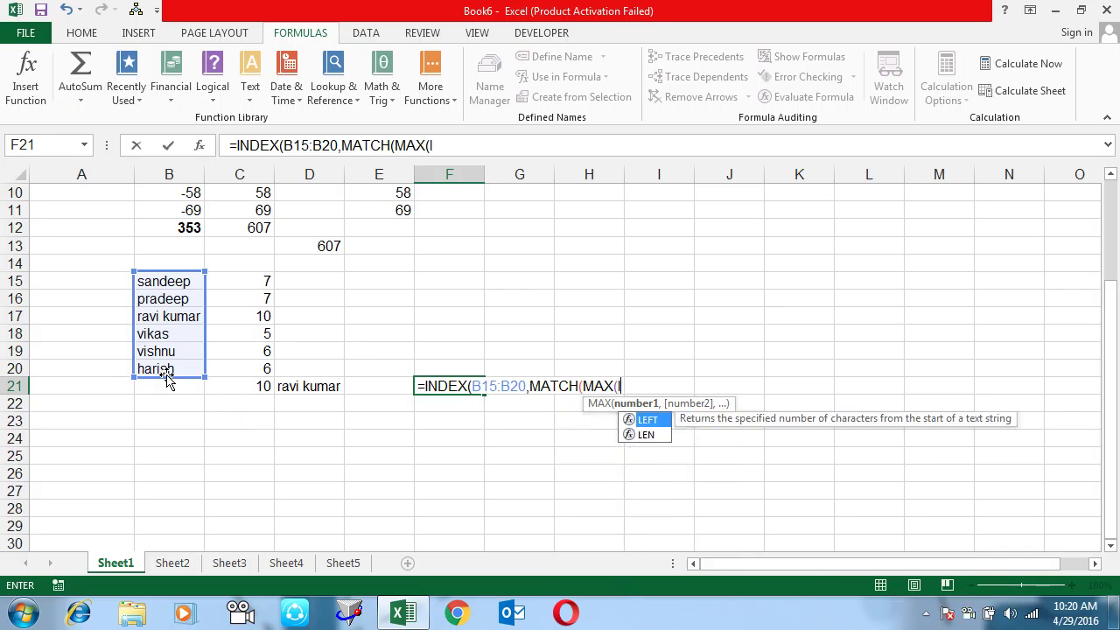
{"action": "type", "text": "en"}
{"action": "key", "text": "Tab"}
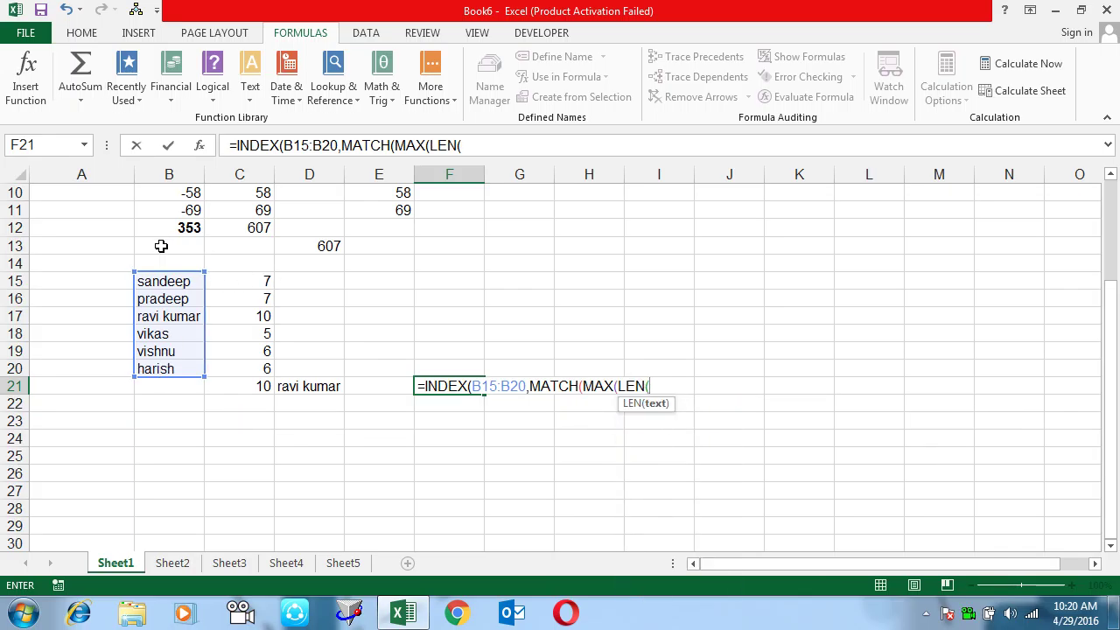
{"action": "left_click_drag", "start_coordinate": [169, 281], "coordinate": [180, 364]}
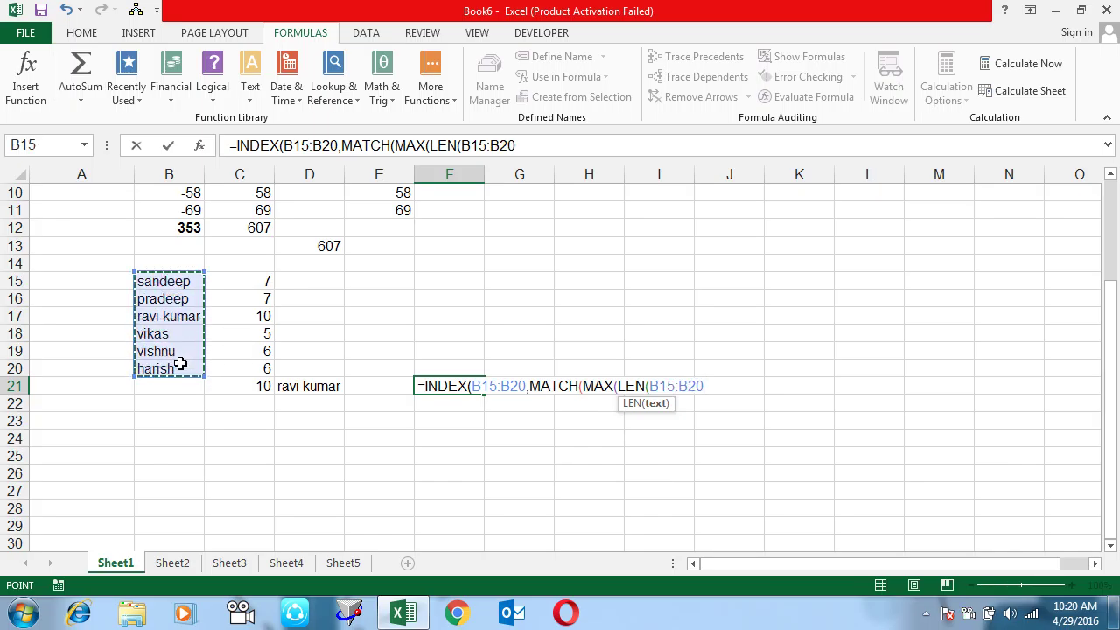
{"action": "type", "text": "))"}
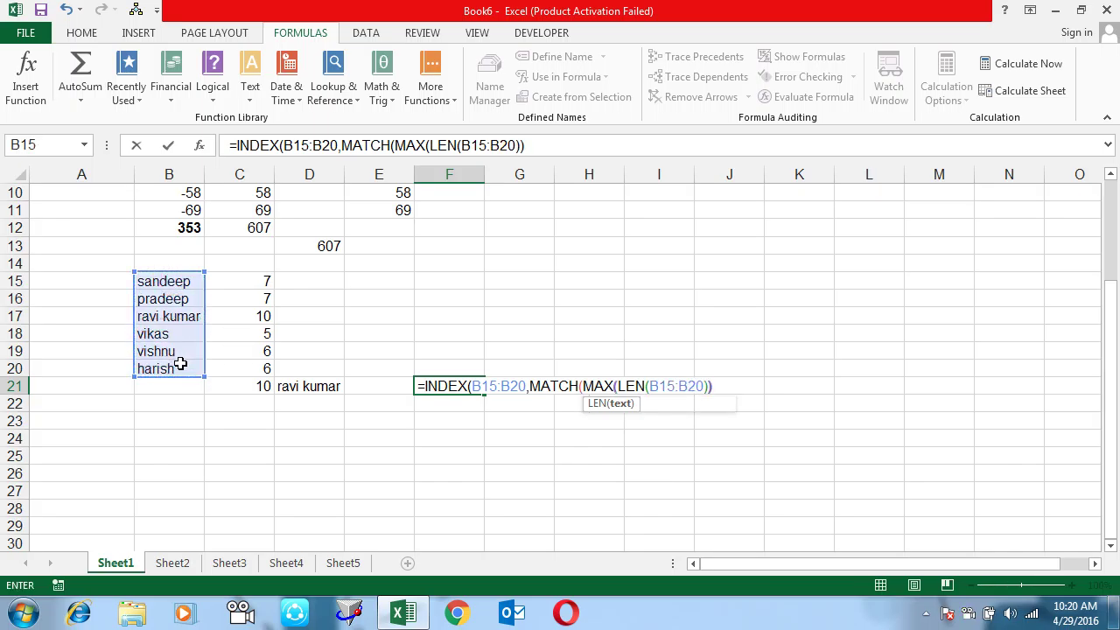
{"action": "type", "text": ","}
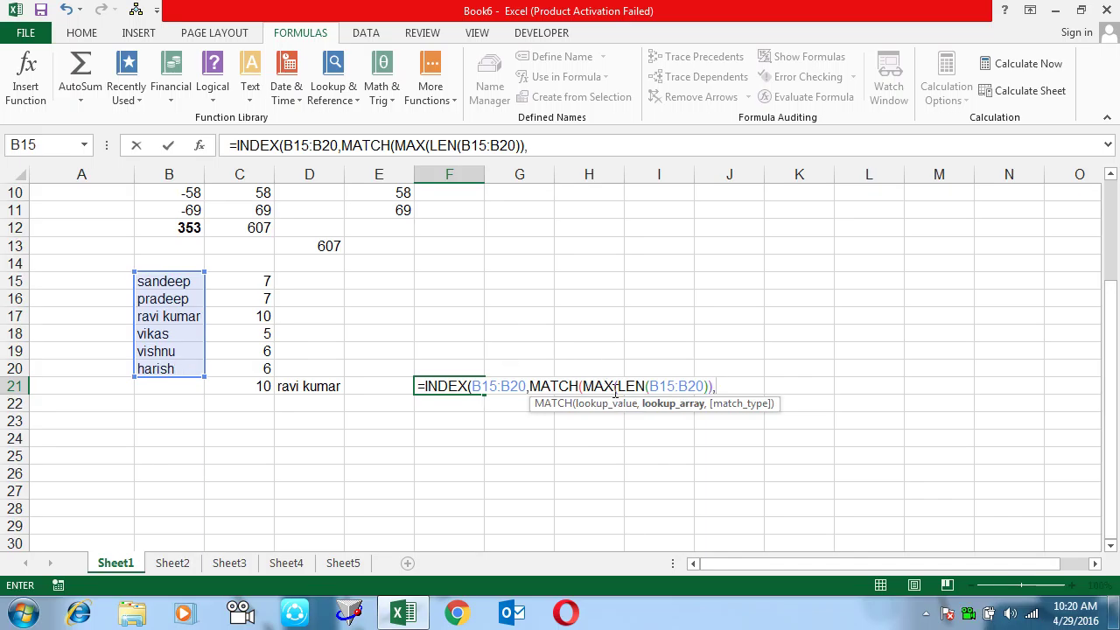
- Add LEN(B15:B20),0 as MATCH's lookup array and enter F21 as an array formula
{"action": "left_click_drag", "start_coordinate": [617, 388], "coordinate": [709, 387]}
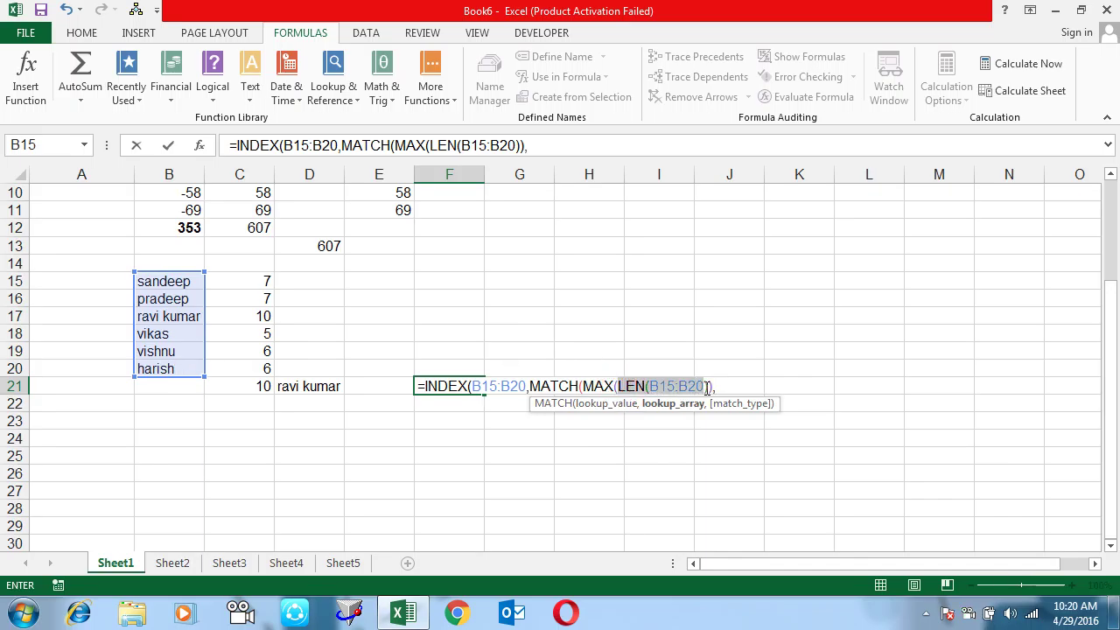
{"action": "left_click", "coordinate": [746, 388]}
{"action": "type", "text": "LEN(B15:B20)"}
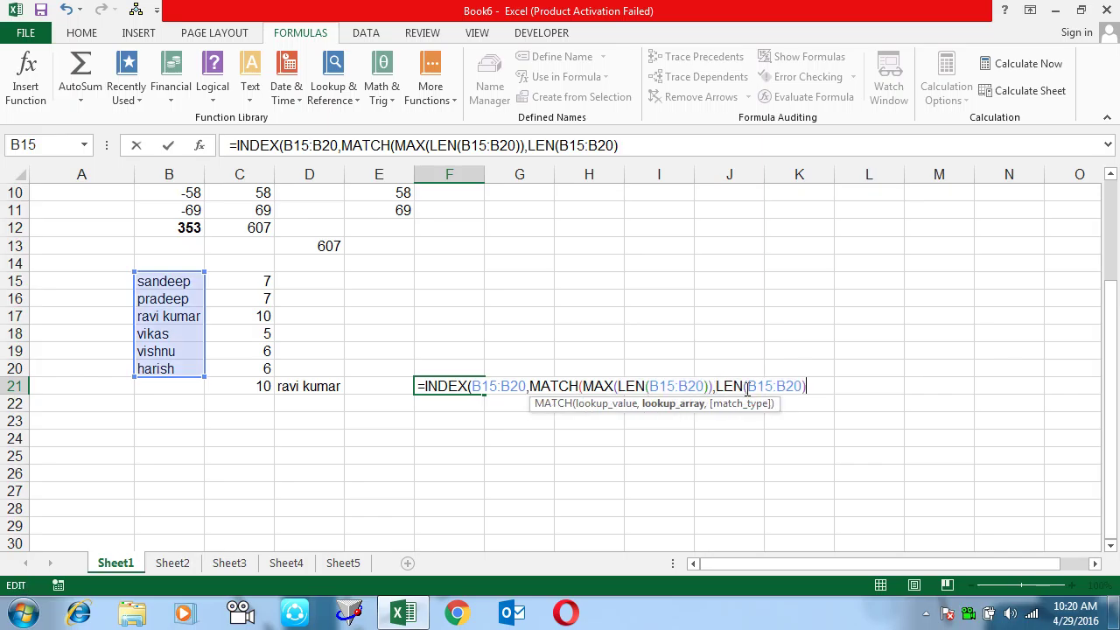
{"action": "type", "text": ",0"}
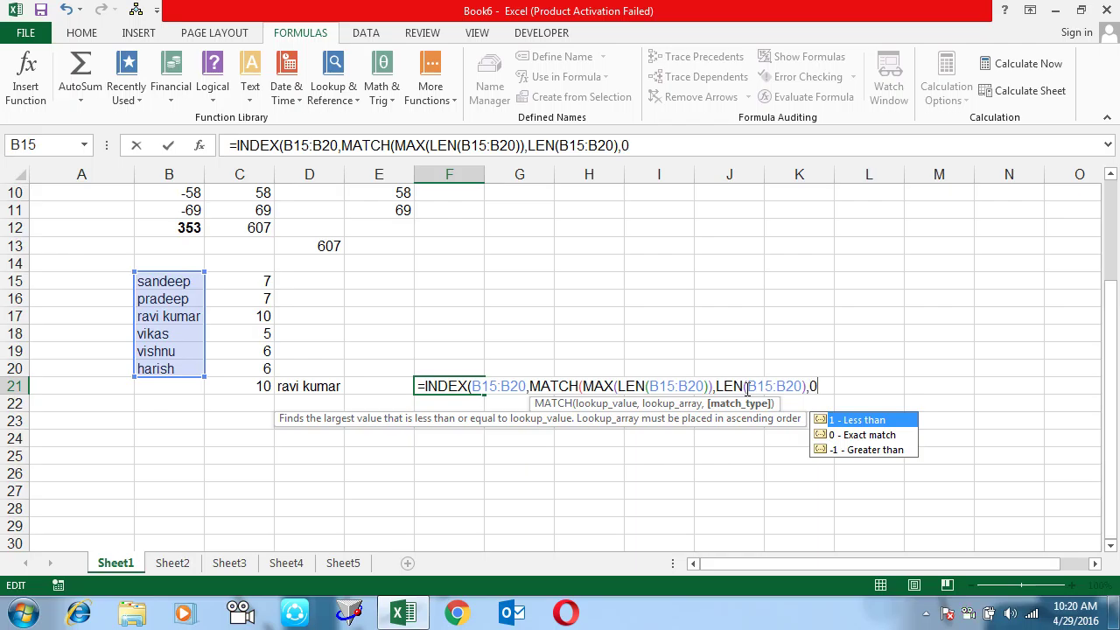
{"action": "type", "text": ")"}
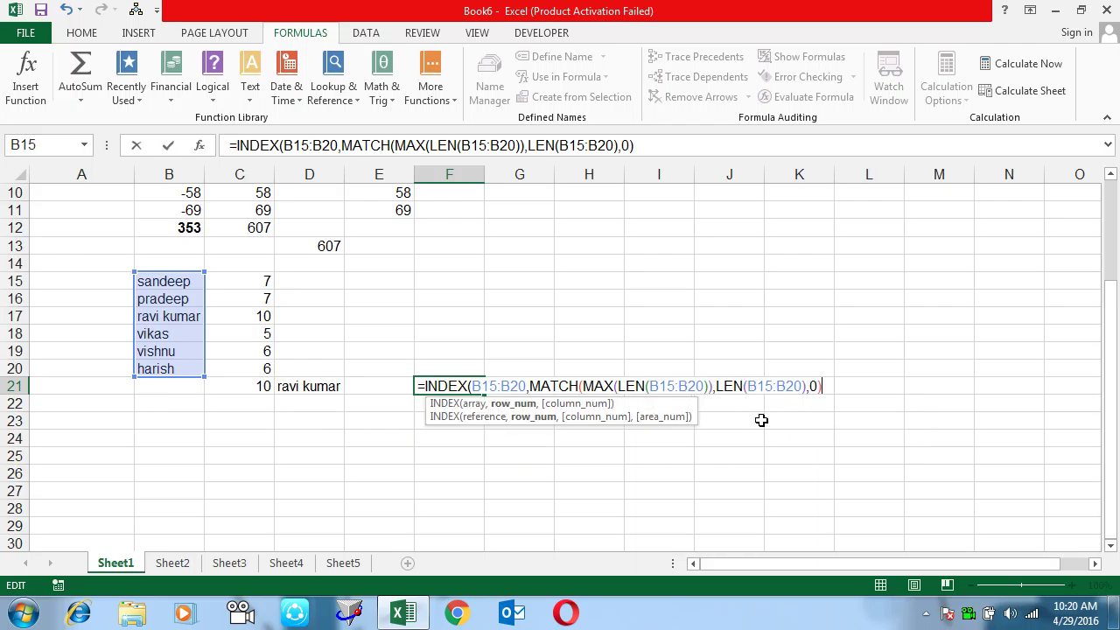
{"action": "type", "text": ")"}
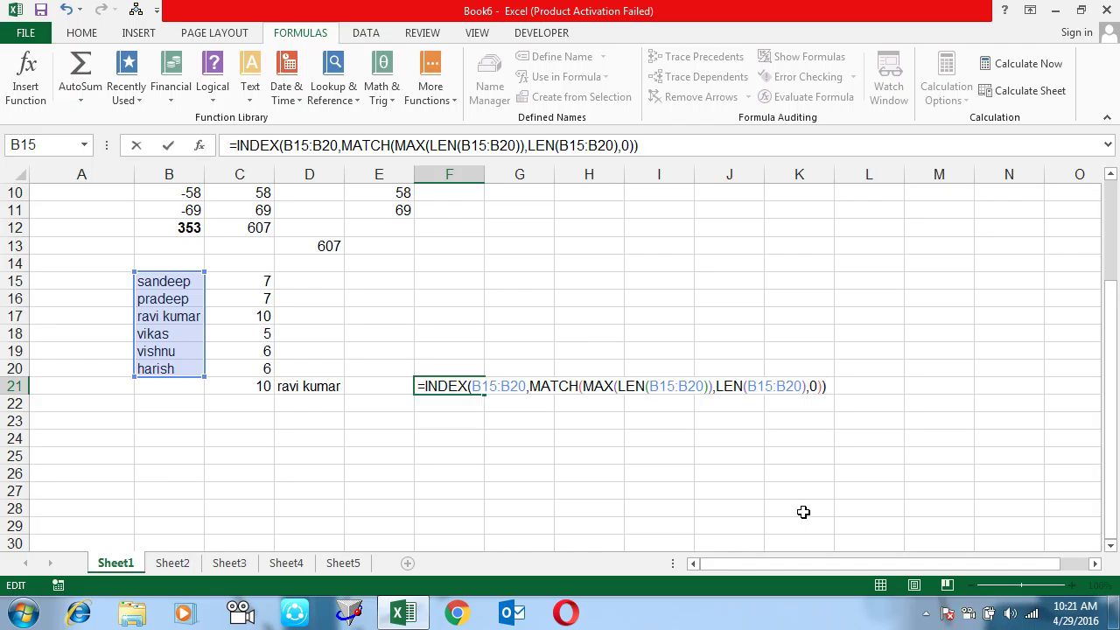
{"action": "key", "text": "ctrl+shift+Return"}
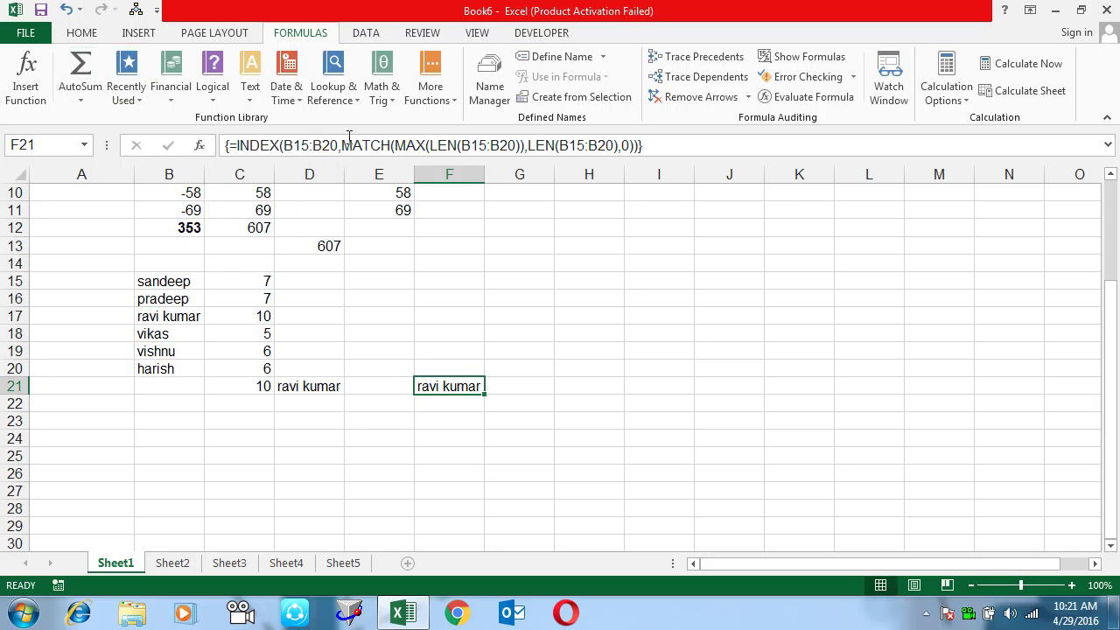
{"action": "left_click", "coordinate": [167, 281]}
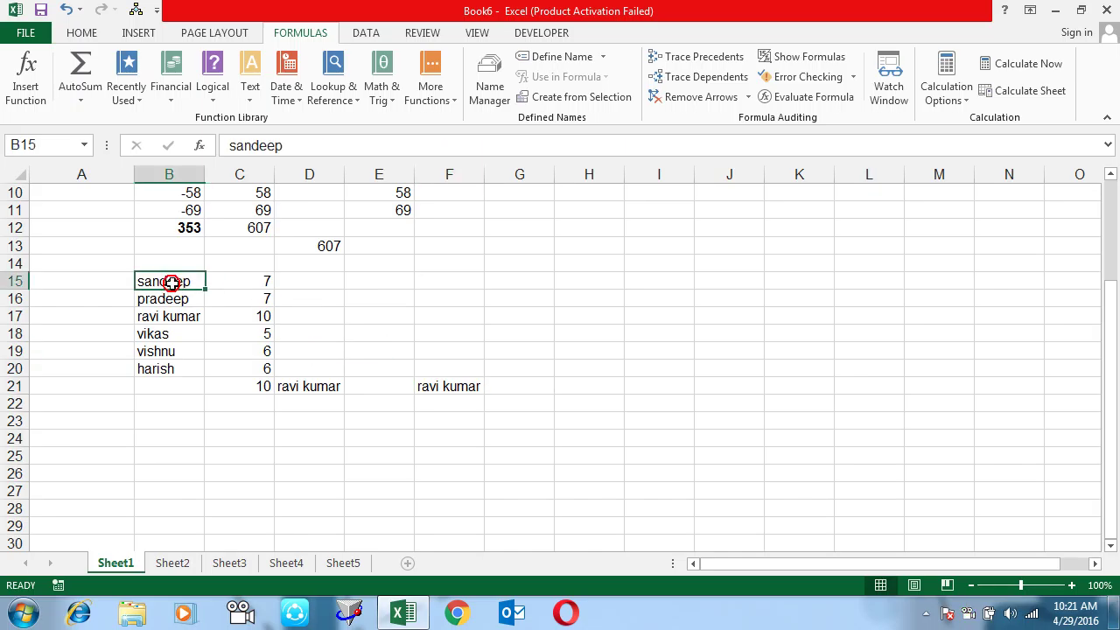
{"action": "key", "text": "F2"}
{"action": "type", "text": "kumar singh"}
{"action": "key", "text": "Return"}
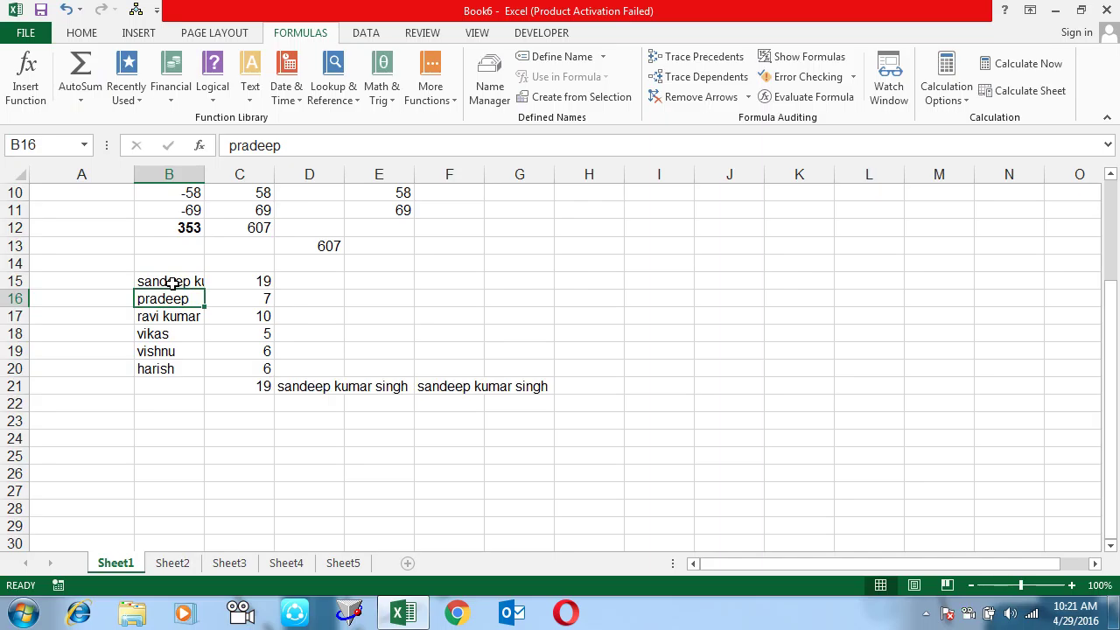
{"action": "key", "text": "Down"}
{"action": "key", "text": "Down"}
{"action": "key", "text": "Down"}
{"action": "key", "text": "Down"}
{"action": "key", "text": "Down"}
{"action": "key", "text": "Right"}
{"action": "key", "text": "Right"}
{"action": "key", "text": "Right"}
{"action": "key", "text": "Right"}
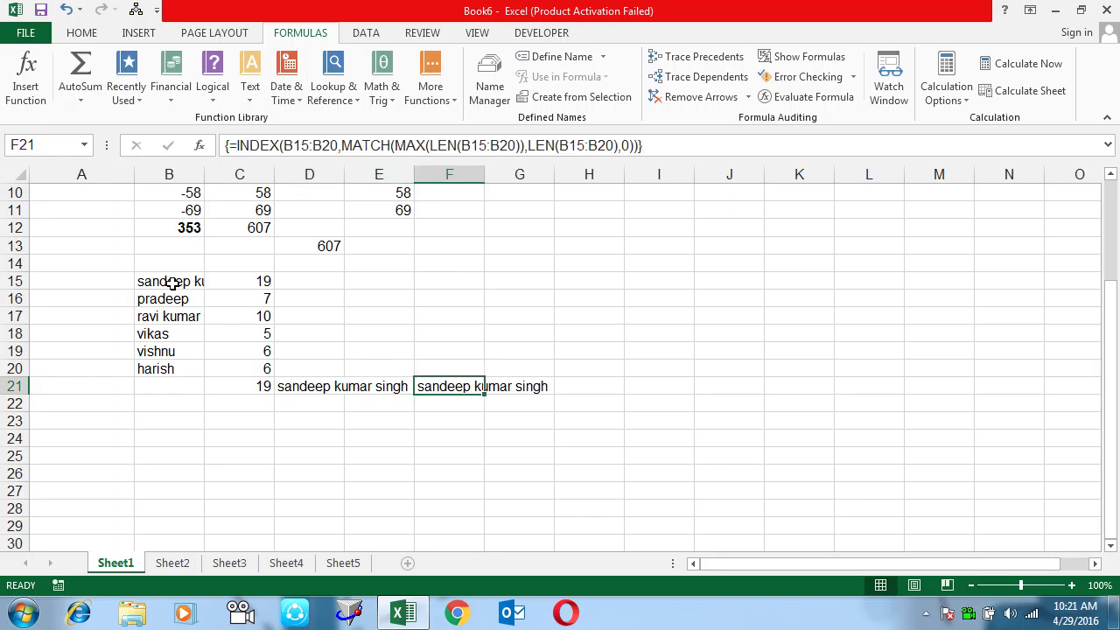
{"action": "key", "text": "Left"}
{"action": "key", "text": "Left"}
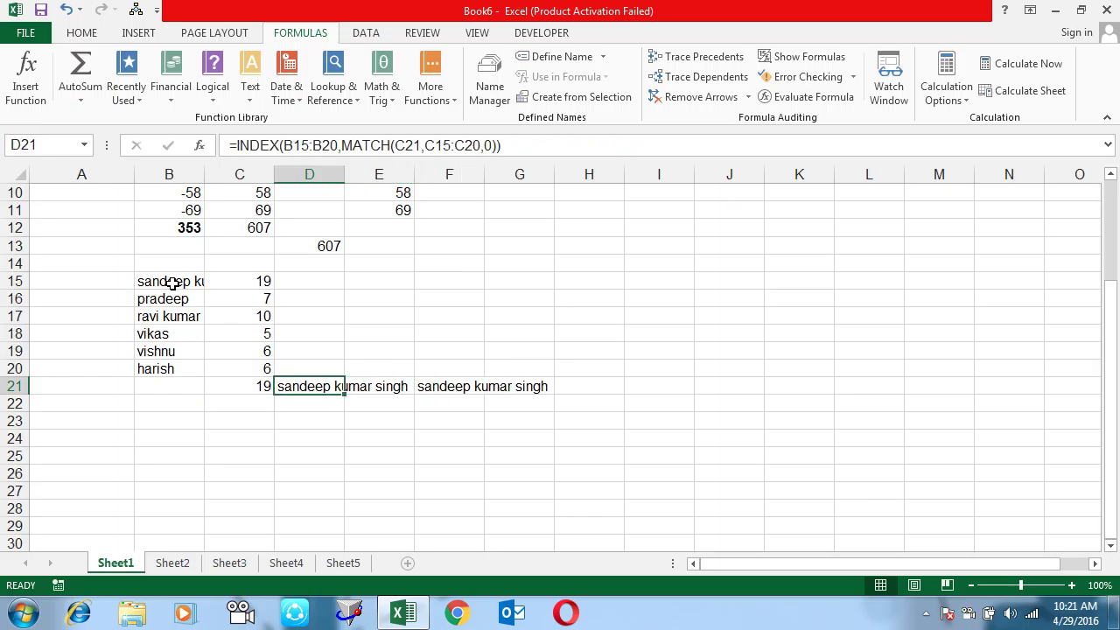
{"action": "key", "text": "Left"}
{"action": "key", "text": "Left"}
{"action": "key", "text": "Up"}
{"action": "key", "text": "Up"}
{"action": "key", "text": "Up"}
{"action": "key", "text": "Up"}
{"action": "key", "text": "Up"}
{"action": "key", "text": "Up"}
{"action": "key", "text": "Up"}
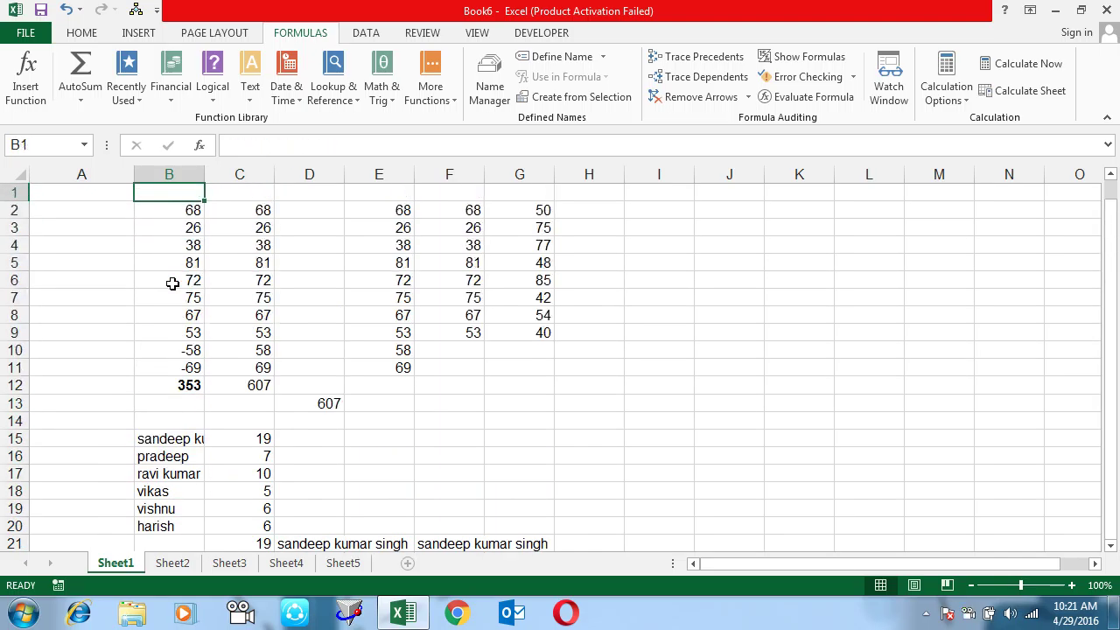
- Select I2:I8 on Sheet1, then switch to the empty Sheet2
{"action": "key", "text": "Right"}
{"action": "key", "text": "Right"}
{"action": "key", "text": "Right"}
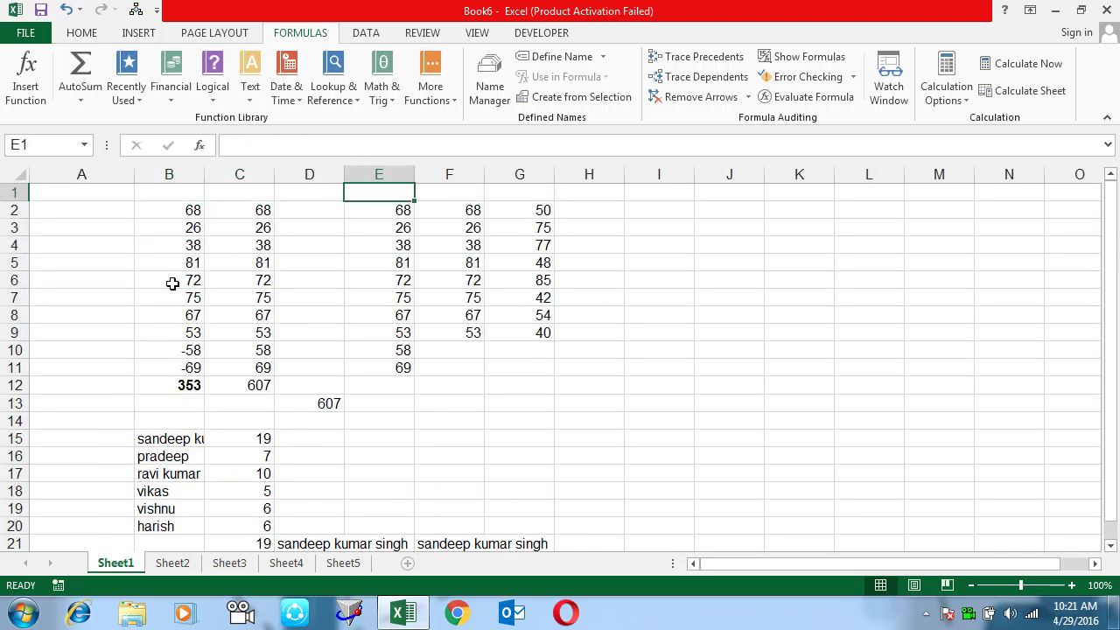
{"action": "key", "text": "Right"}
{"action": "key", "text": "Right"}
{"action": "key", "text": "Right"}
{"action": "key", "text": "Right"}
{"action": "key", "text": "Left"}
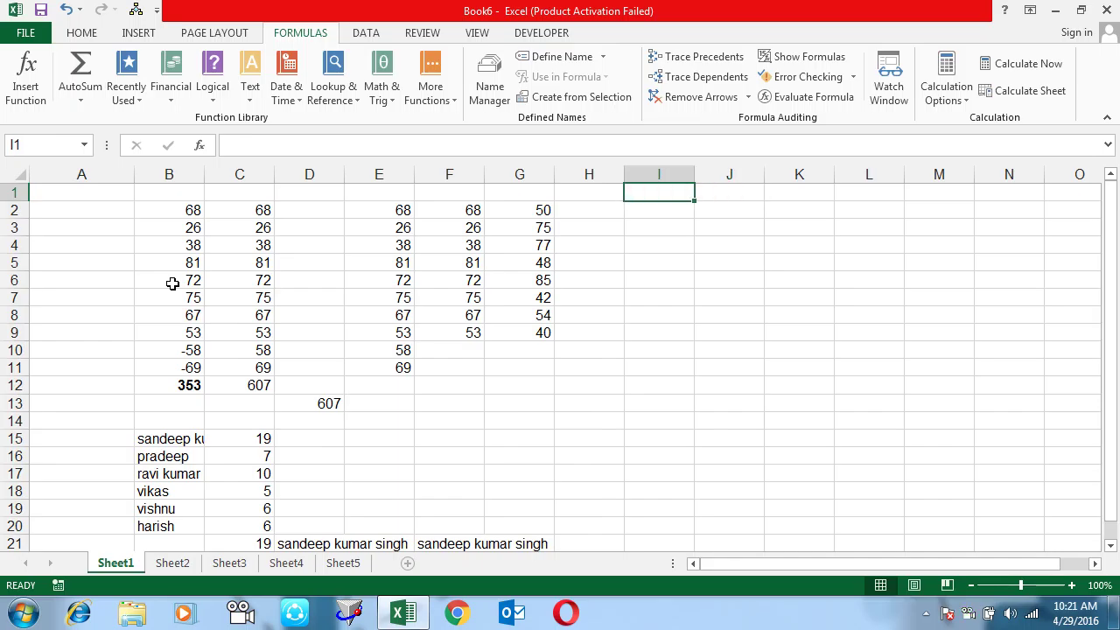
{"action": "key", "text": "Down"}
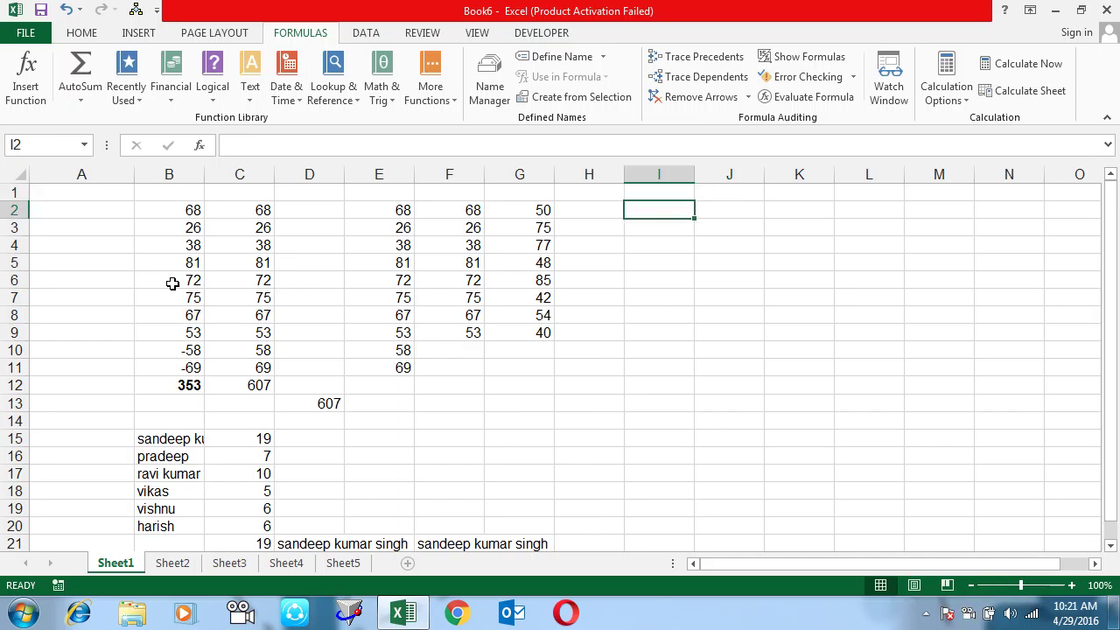
{"action": "key", "text": "shift+Down"}
{"action": "key", "text": "shift+Down"}
{"action": "key", "text": "shift+Down"}
{"action": "key", "text": "shift+Down"}
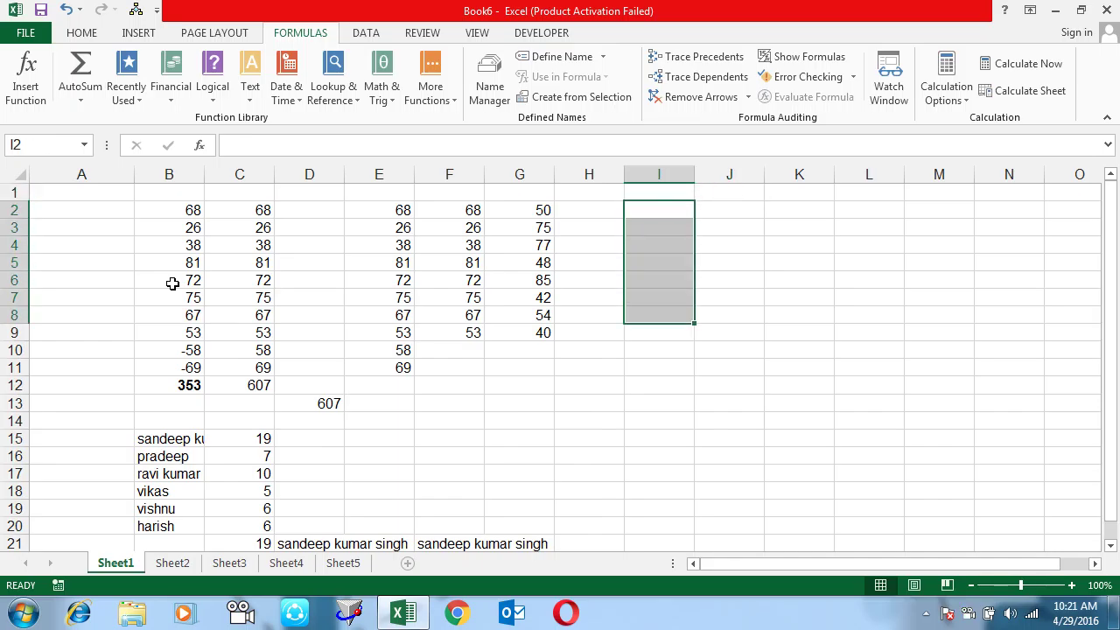
{"action": "left_click", "coordinate": [178, 560]}
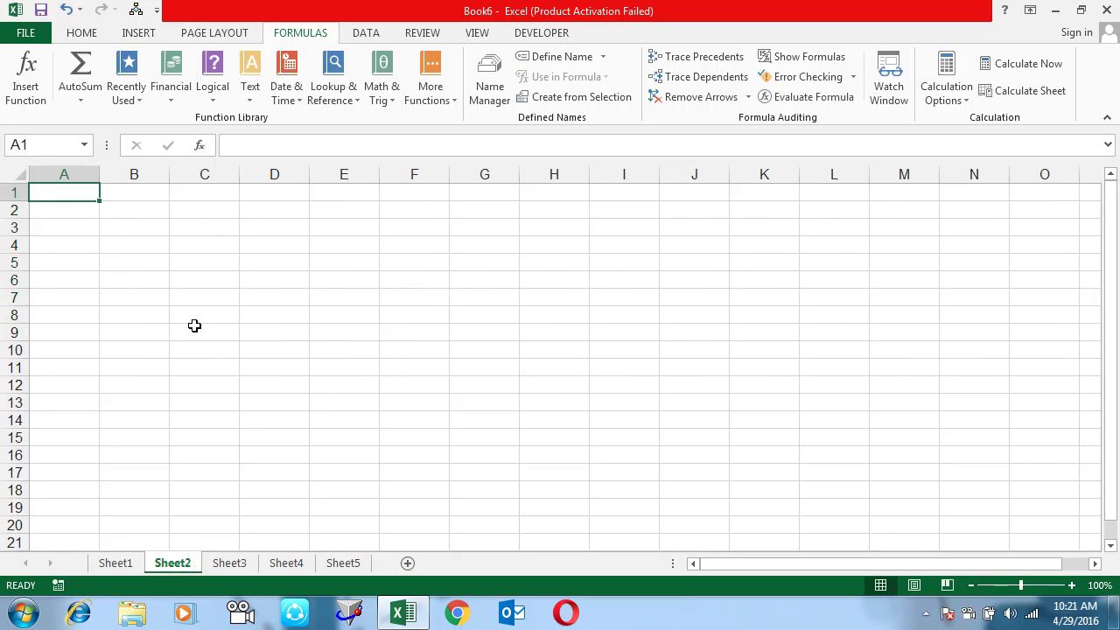
- Select A2:B10 on Sheet2, after typing and discarding a Name heading in A1
{"action": "key", "text": "Down"}
{"action": "key", "text": "Up"}
{"action": "key", "text": "Right"}
{"action": "key", "text": "Down"}
{"action": "key", "text": "Left"}
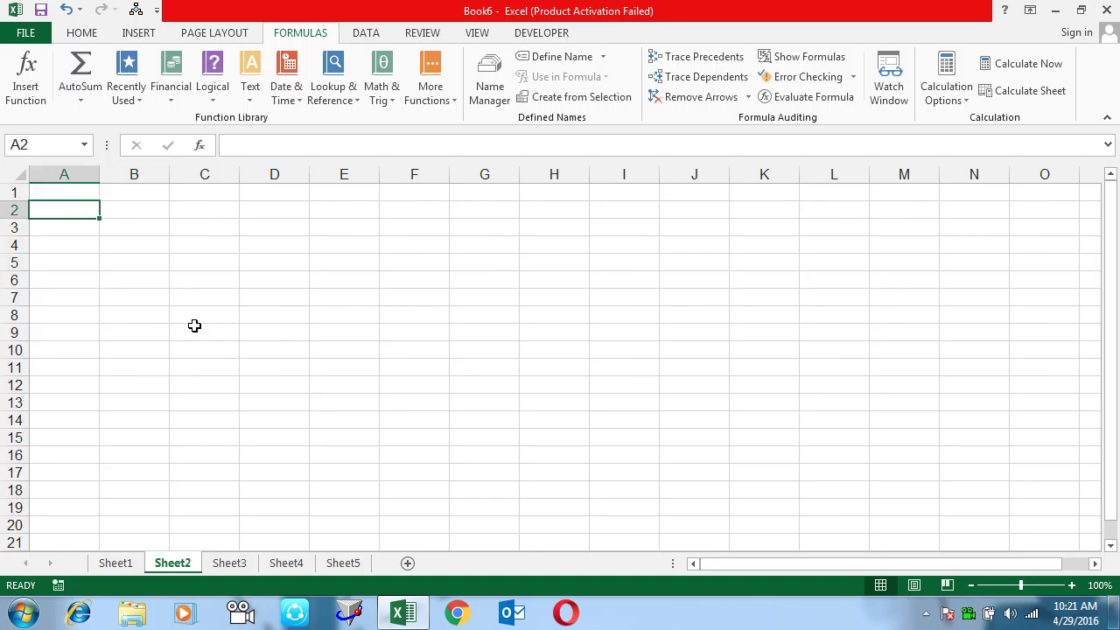
{"action": "key", "text": "Up"}
{"action": "type", "text": "Name"}
{"action": "key", "text": "Escape"}
{"action": "key", "text": "Down"}
{"action": "key", "text": "shift+Right"}
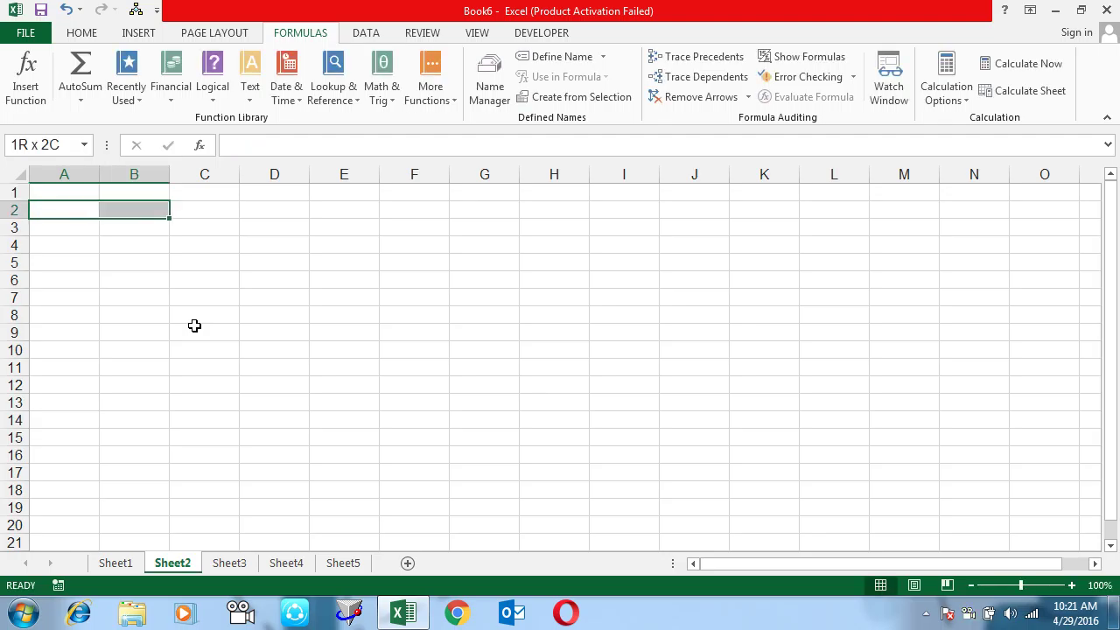
{"action": "key", "text": "shift+Down"}
{"action": "key", "text": "shift+Down"}
{"action": "key", "text": "shift+Down"}
{"action": "key", "text": "shift+Down"}
- Fill A2:B10 with =RANDBETWEEN(10,90) in one go
{"action": "type", "text": "=ra"}
{"action": "key", "text": "Down"}
{"action": "key", "text": "Down"}
{"action": "key", "text": "Tab"}
{"action": "type", "text": "10,90)"}
{"action": "key", "text": "ctrl+Return"}
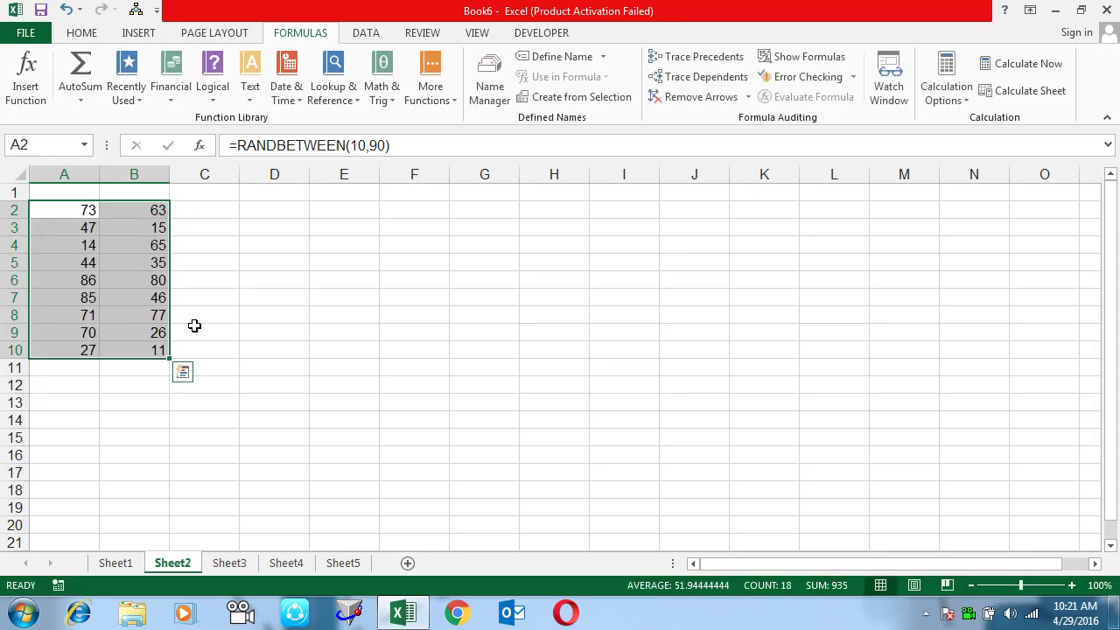
- Copy A2:B10 and paste it back as values to fix the random numbers
{"action": "key", "text": "ctrl+c"}
{"action": "key", "text": "ctrl+alt+v"}
{"action": "key", "text": "v"}
{"action": "key", "text": "Return"}
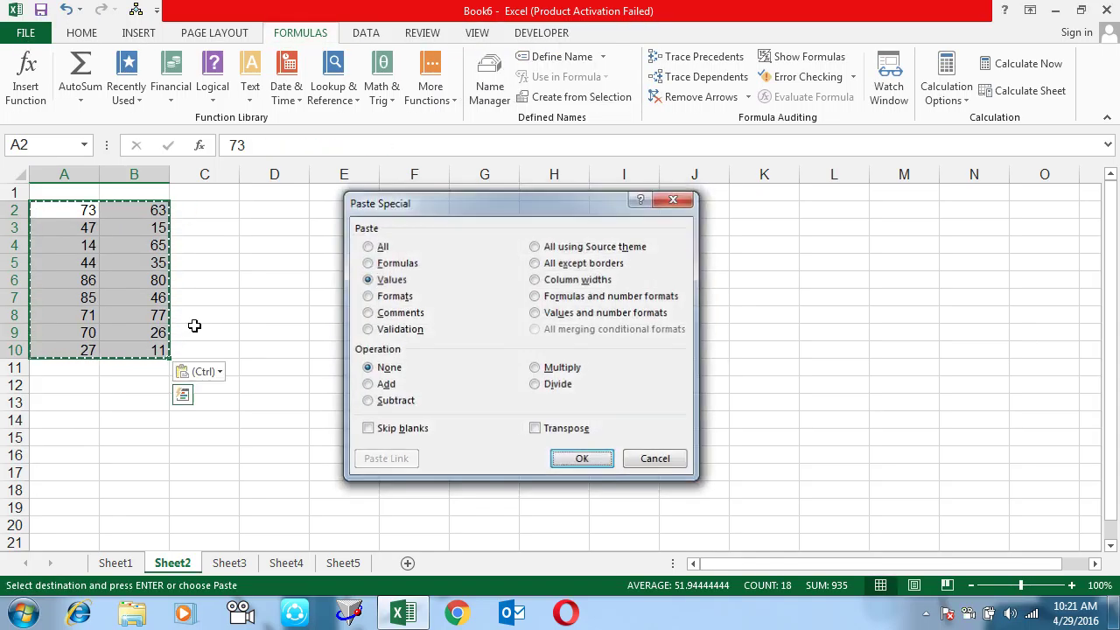
{"action": "key", "text": "Escape"}
{"action": "key", "text": "Right"}
{"action": "key", "text": "Right"}
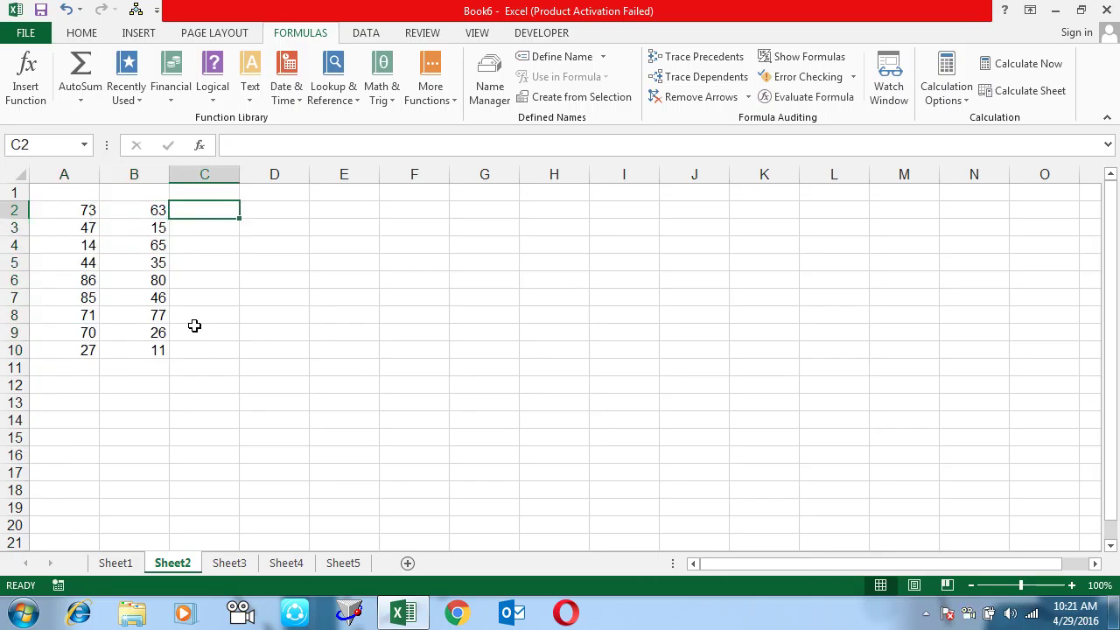
- Enter the product formula =A2*B2 in C2
{"action": "type", "text": "="}
{"action": "key", "text": "Left"}
{"action": "key", "text": "Left"}
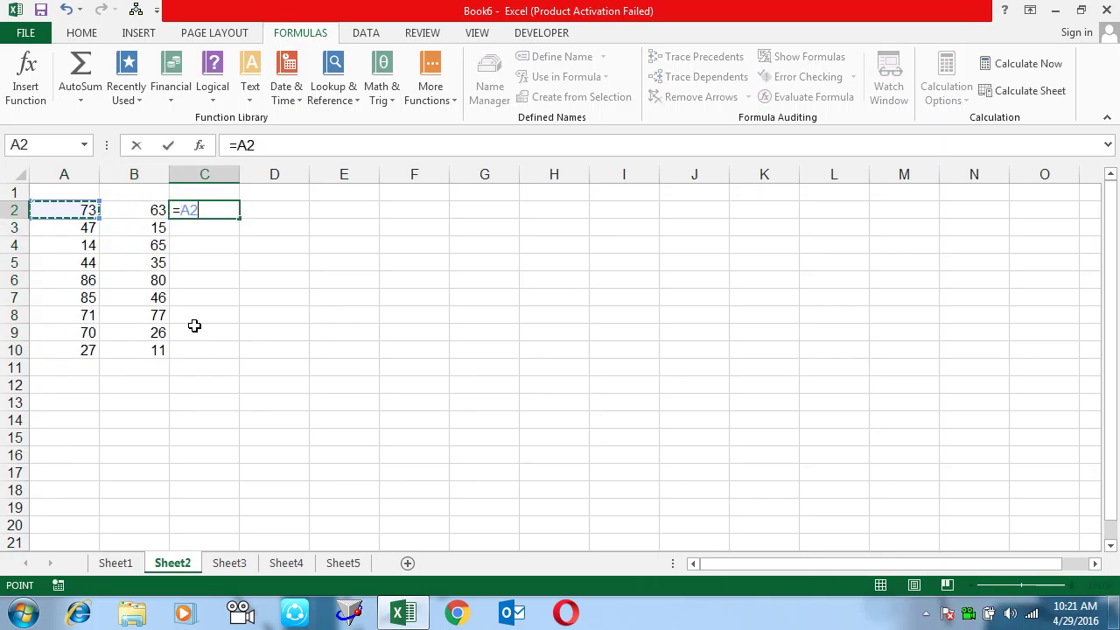
{"action": "type", "text": "*"}
{"action": "key", "text": "Left"}
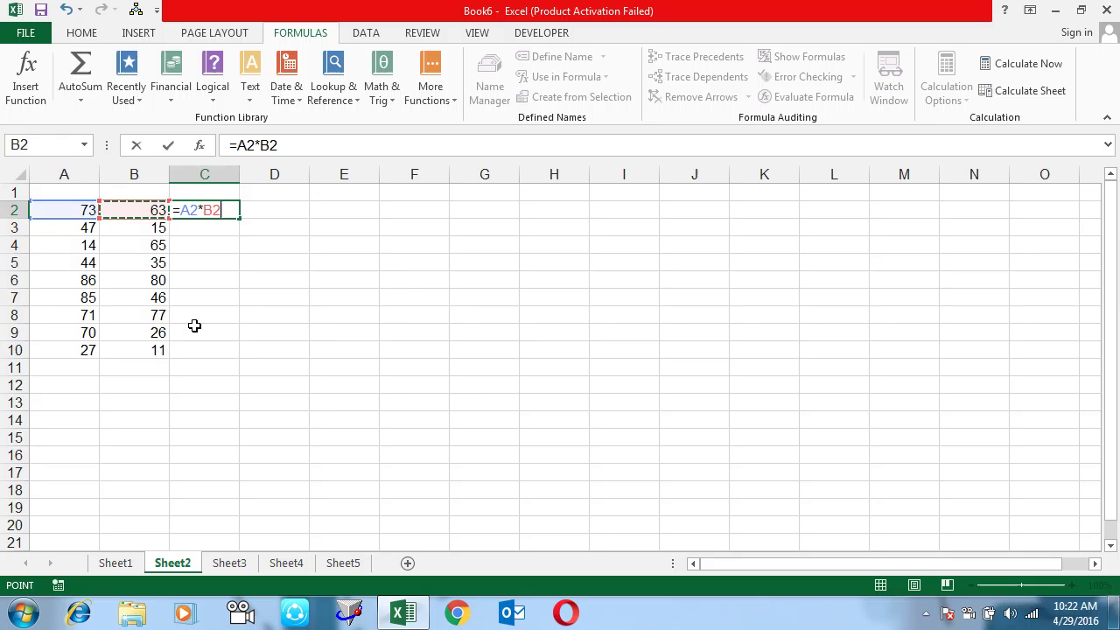
{"action": "key", "text": "Return"}
- Copy the product formula down column C through C10
{"action": "key", "text": "ctrl+v"}
{"action": "key", "text": "Down"}
{"action": "key", "text": "ctrl+v"}
{"action": "key", "text": "Down"}
{"action": "key", "text": "ctrl+v"}
{"action": "key", "text": "ctrl+Down"}
{"action": "key", "text": "ctrl+Up"}
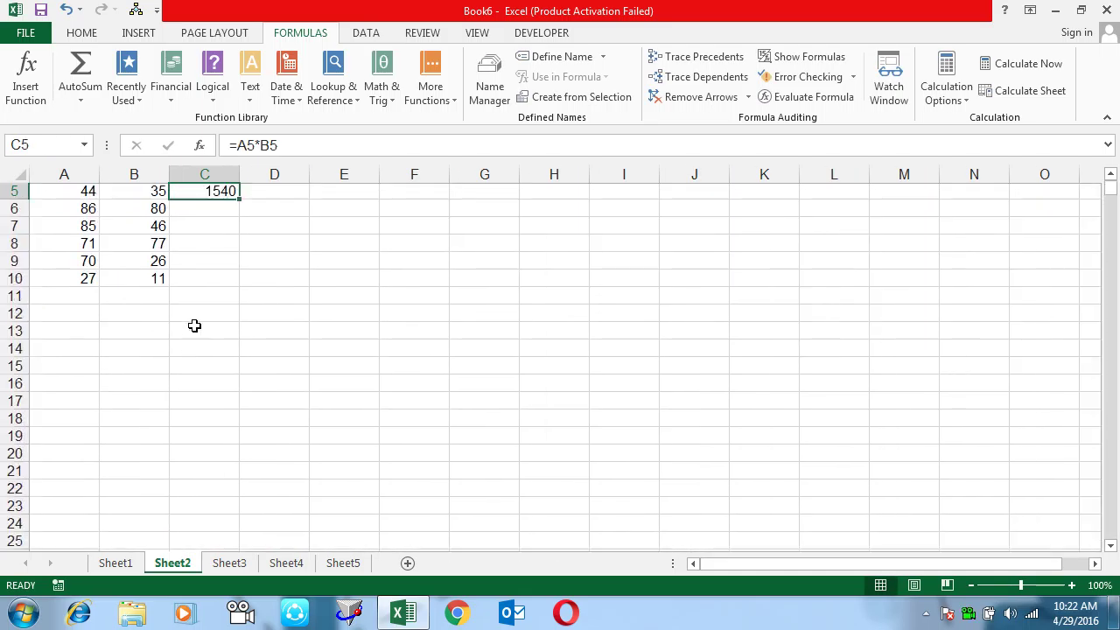
{"action": "key", "text": "ctrl+c"}
{"action": "key", "text": "Left"}
{"action": "key", "text": "ctrl+Down"}
{"action": "key", "text": "Right"}
{"action": "key", "text": "ctrl+Up"}
{"action": "key", "text": "Down"}
{"action": "key", "text": "Down"}
{"action": "key", "text": "Down"}
{"action": "key", "text": "Down"}
{"action": "key", "text": "Down"}
{"action": "key", "text": "ctrl+shift+Up"}
{"action": "key", "text": "ctrl+v"}
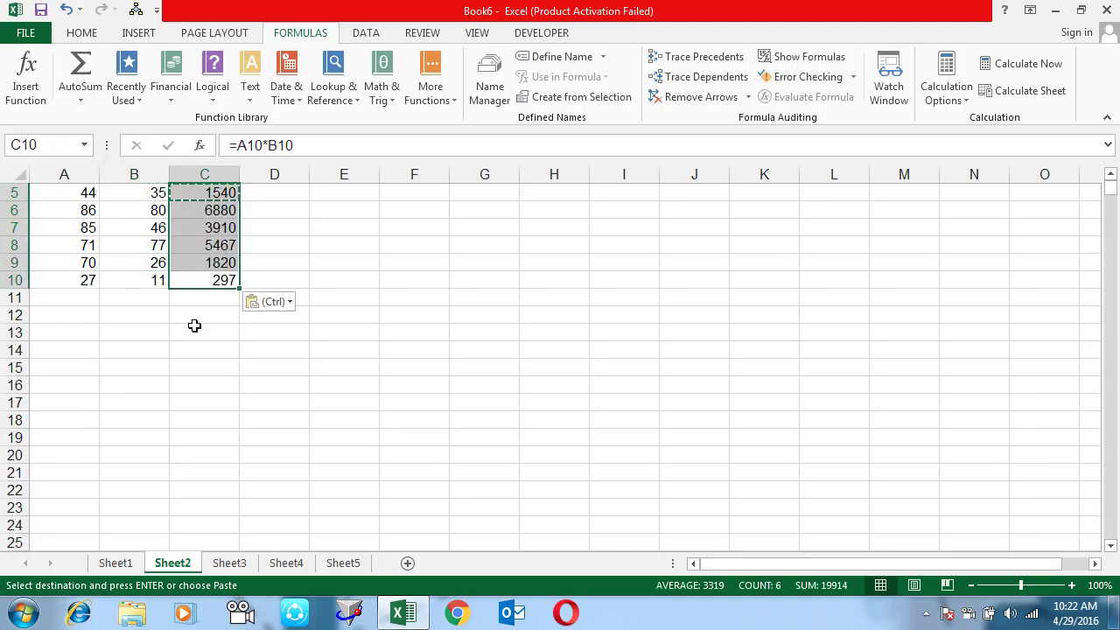
{"action": "key", "text": "Up"}
{"action": "key", "text": "Escape"}
{"action": "key", "text": "Down"}
{"action": "key", "text": "Down"}
- Total the products with =SUM(C2:C10) in C11, giving 26128
{"action": "key", "text": "alt+equal"}
{"action": "key", "text": "Return"}
{"action": "key", "text": "Up"}
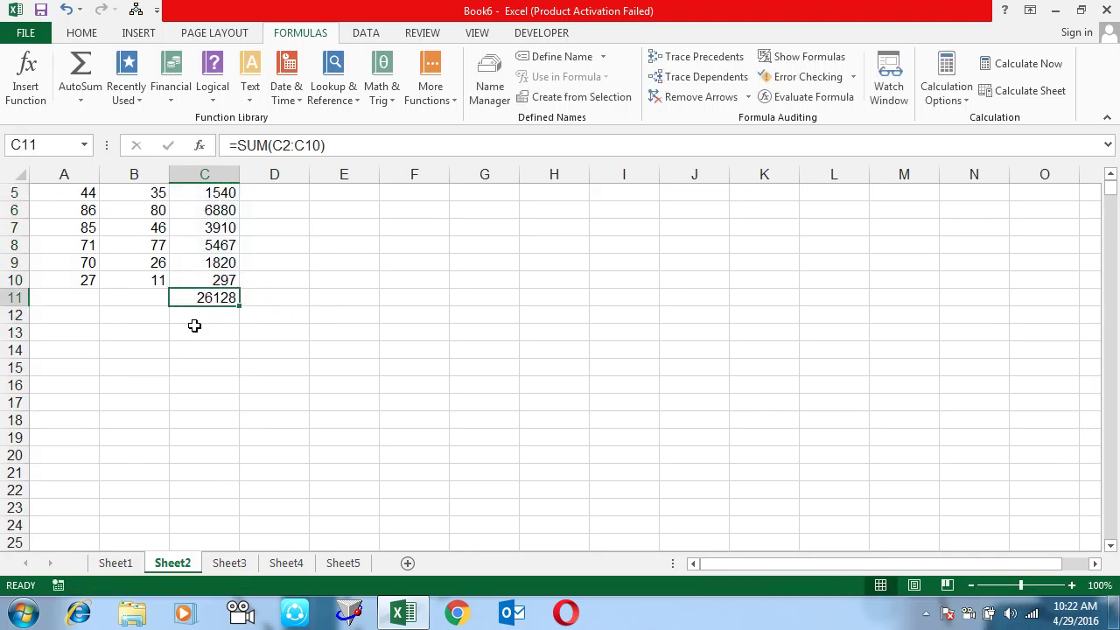
{"action": "key", "text": "Up"}
{"action": "key", "text": "Up"}
{"action": "key", "text": "Up"}
{"action": "key", "text": "Up"}
{"action": "key", "text": "Down"}
{"action": "key", "text": "Down"}
{"action": "key", "text": "Down"}
{"action": "key", "text": "Down"}
{"action": "key", "text": "Up"}
{"action": "key", "text": "Left"}
- Enter =SUMPRODUCT(A2:A10,B2:B10) in B12 so it returns 26128
{"action": "type", "text": "="}
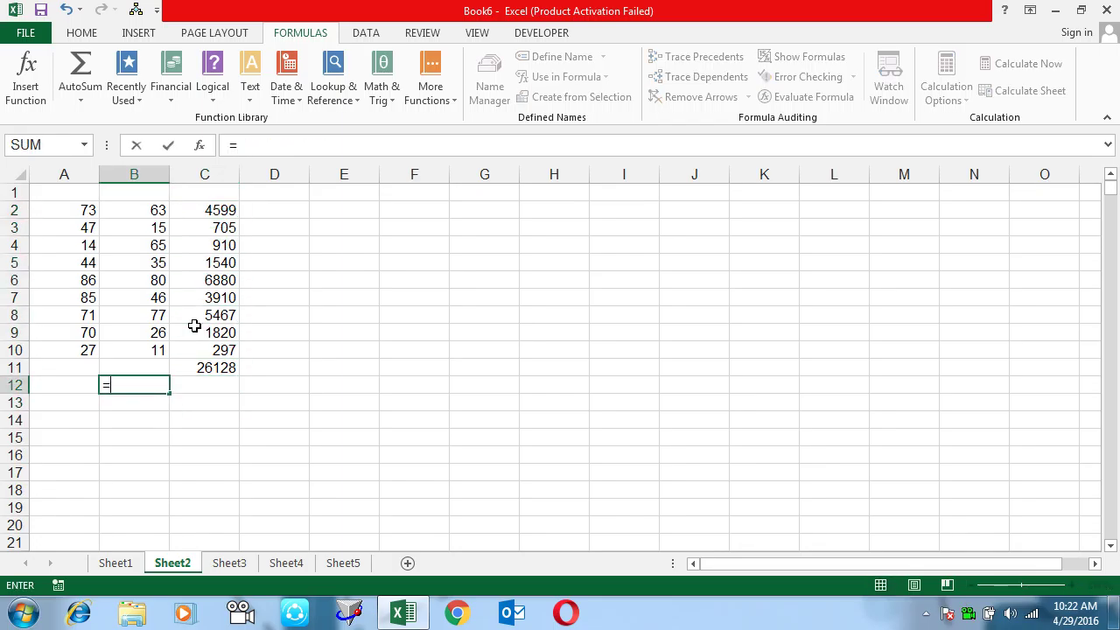
{"action": "type", "text": "sum"}
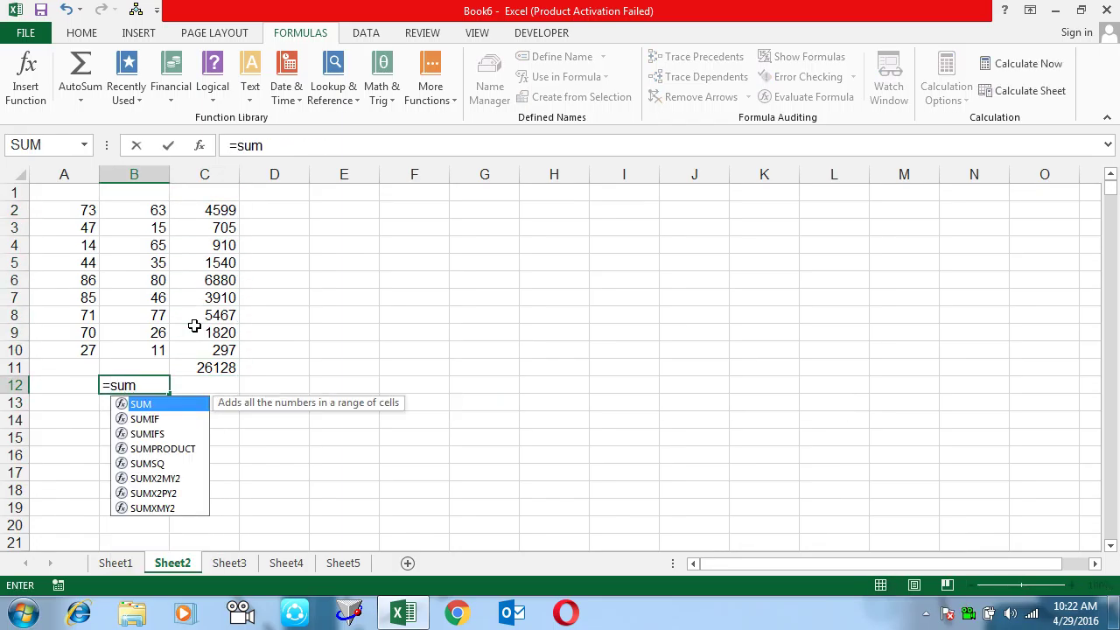
{"action": "key", "text": "Down"}
{"action": "key", "text": "Down"}
{"action": "key", "text": "Down"}
{"action": "key", "text": "Tab"}
{"action": "key", "text": "Up"}
{"action": "key", "text": "Up"}
{"action": "key", "text": "Up"}
{"action": "key", "text": "Up"}
{"action": "key", "text": "Up"}
{"action": "key", "text": "Up"}
{"action": "key", "text": "Up"}
{"action": "key", "text": "Left"}
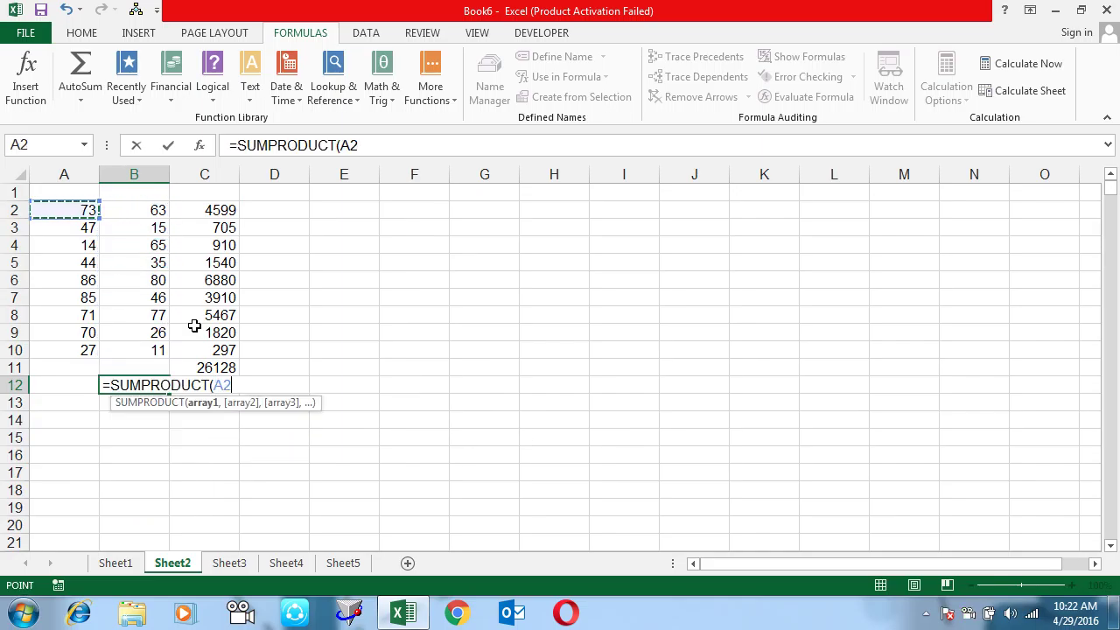
{"action": "key", "text": "ctrl+shift+Down"}
{"action": "type", "text": ","}
{"action": "key", "text": "Up"}
{"action": "key", "text": "Up"}
{"action": "key", "text": "Up"}
{"action": "key", "text": "Up"}
{"action": "key", "text": "Up"}
{"action": "key", "text": "Up"}
{"action": "key", "text": "Up"}
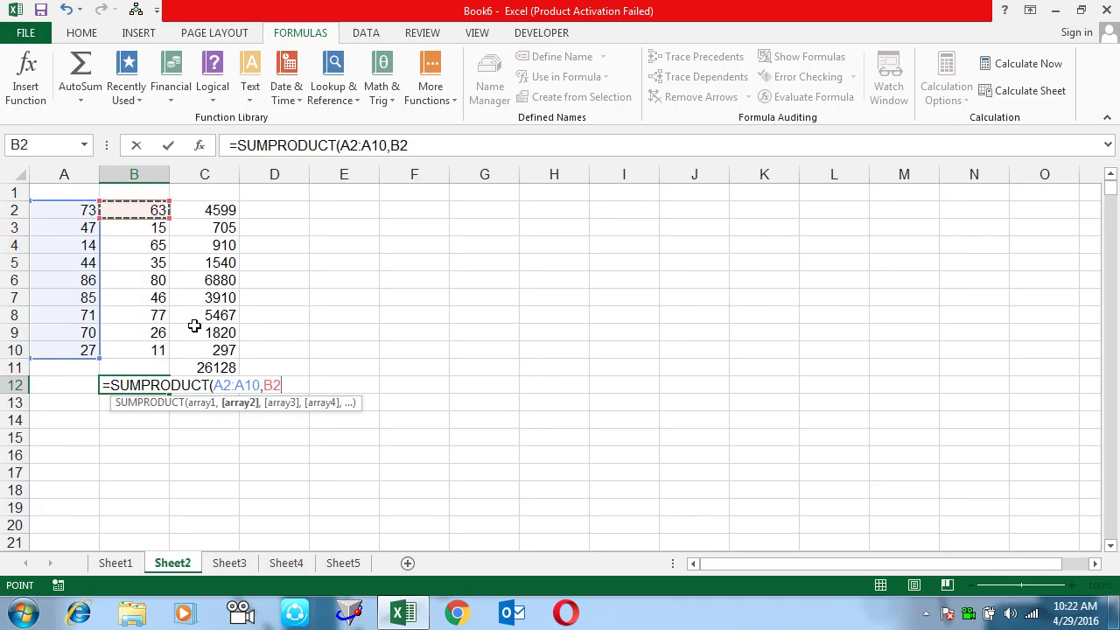
{"action": "key", "text": "ctrl+shift+Down"}
{"action": "type", "text": ")"}
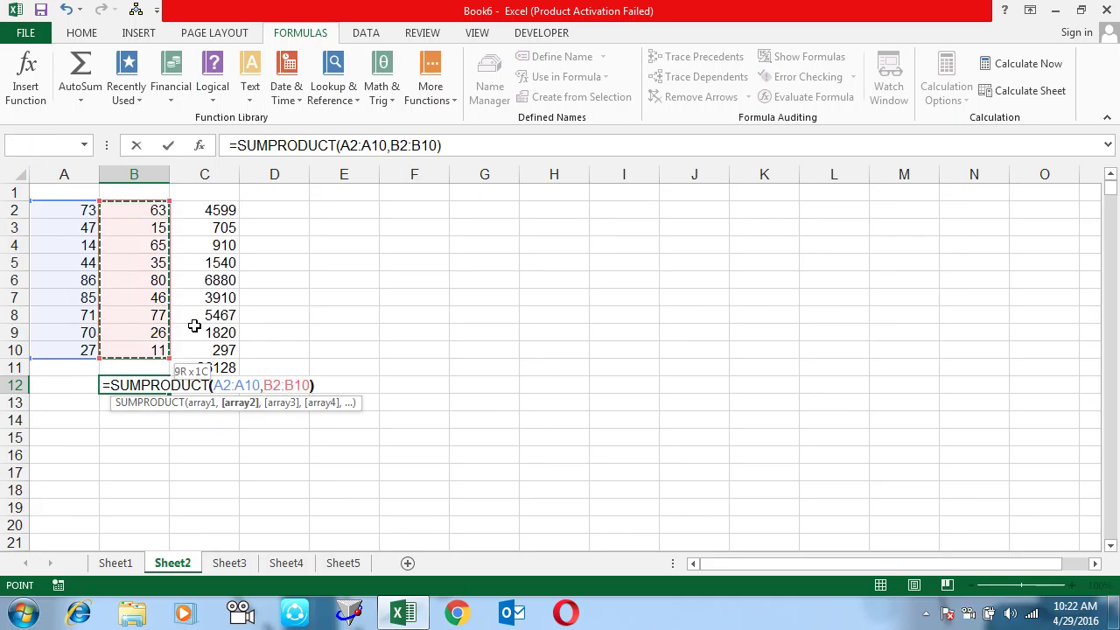
{"action": "key", "text": "Return"}
{"action": "key", "text": "Up"}
{"action": "key", "text": "Right"}
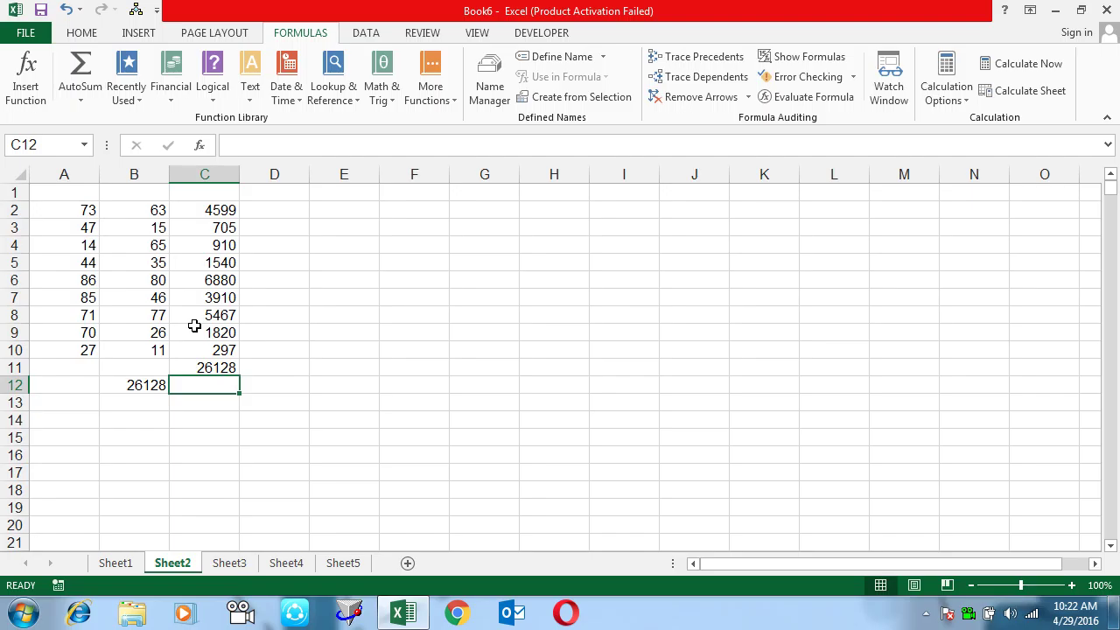
- Enter =SUM(A2:A10*B2:B10) in C12 as an array formula
{"action": "type", "text": "="}
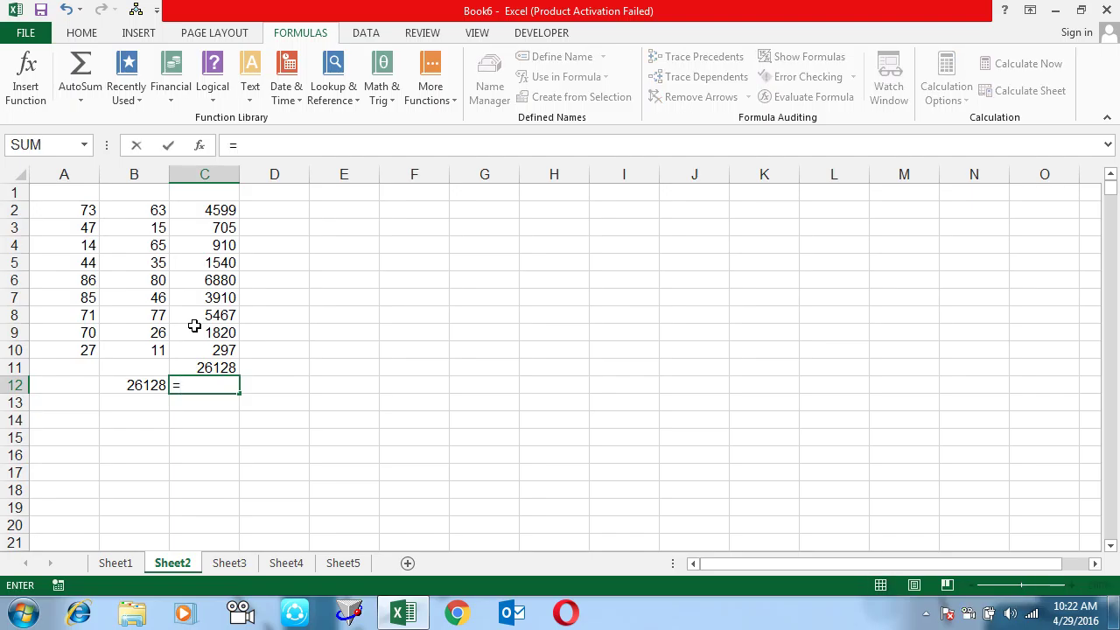
{"action": "type", "text": "sum"}
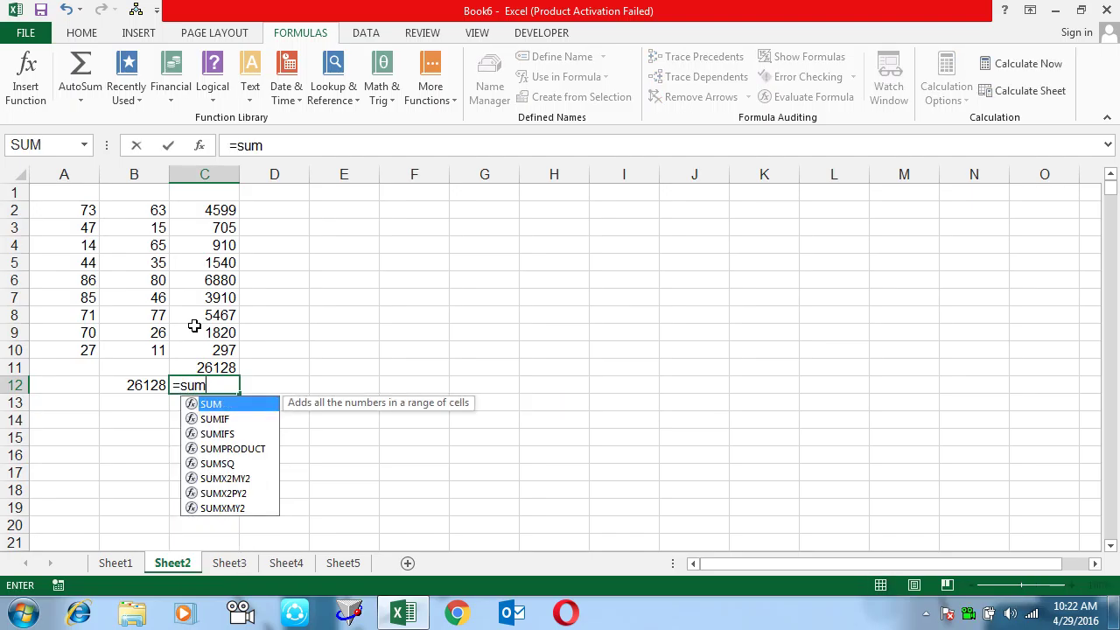
{"action": "key", "text": "Tab"}
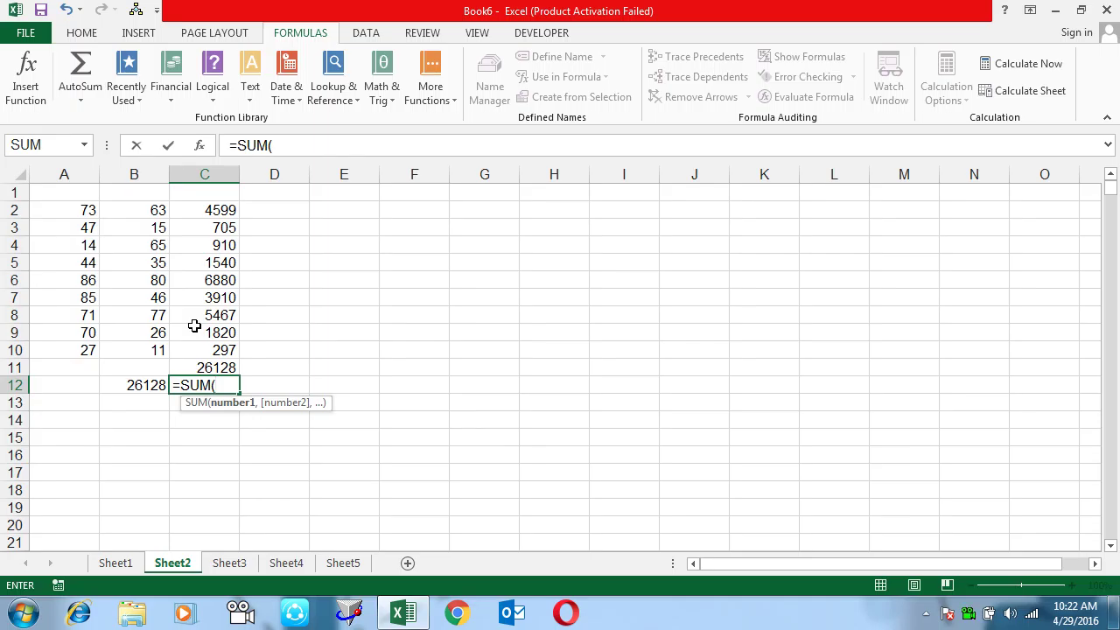
{"action": "left_click", "coordinate": [69, 208]}
{"action": "left_click_drag", "start_coordinate": [69, 208], "coordinate": [69, 344]}
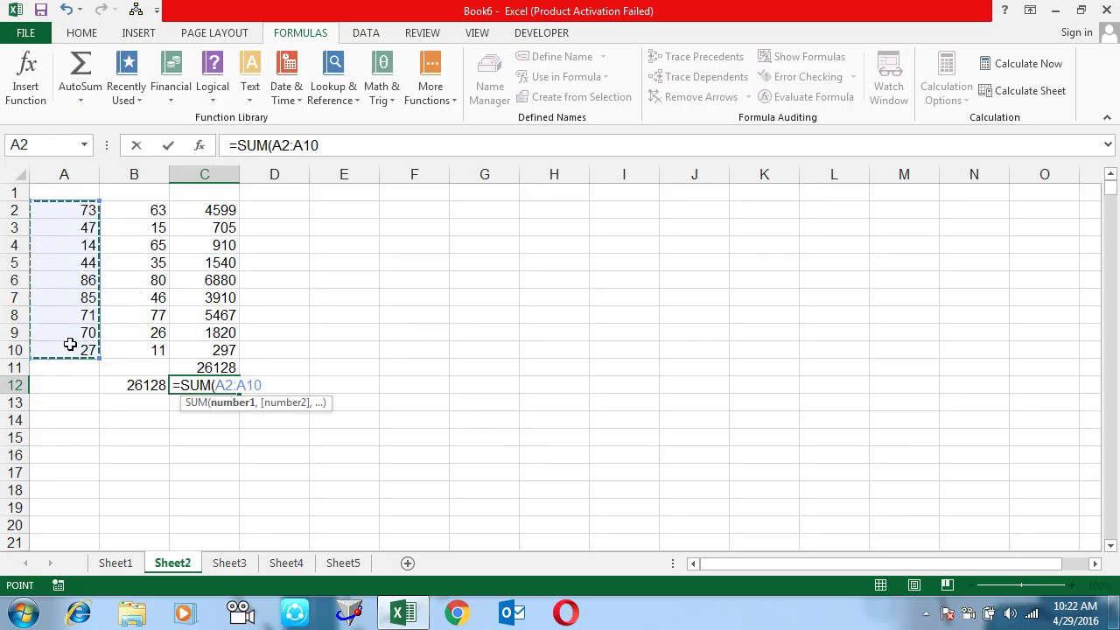
{"action": "type", "text": "*"}
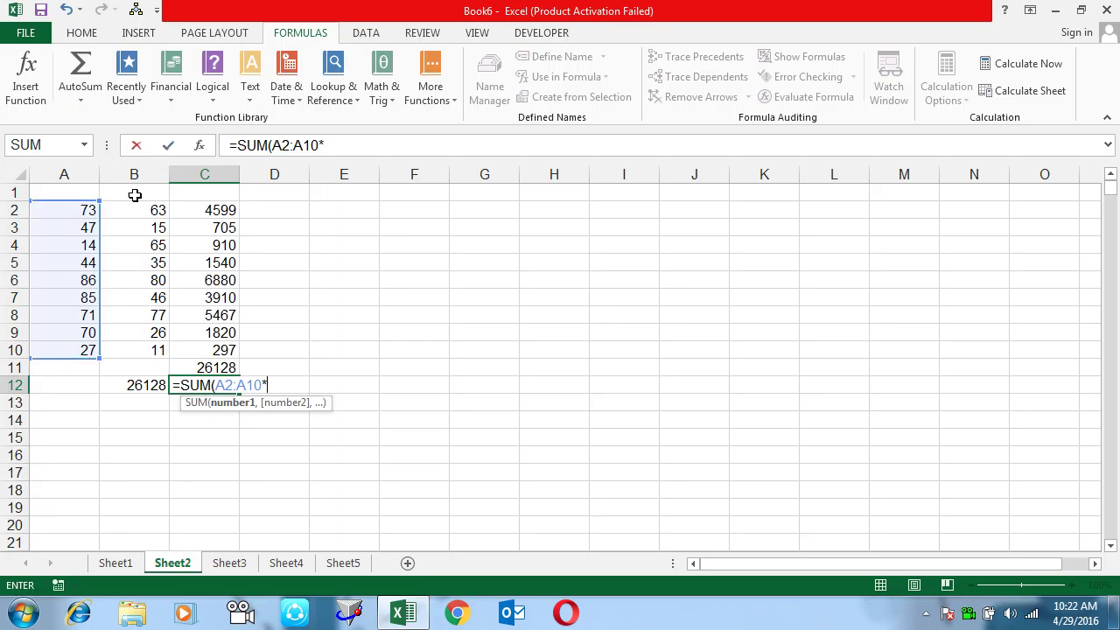
{"action": "left_click", "coordinate": [138, 209]}
{"action": "left_click_drag", "start_coordinate": [138, 208], "coordinate": [155, 346]}
{"action": "type", "text": ")"}
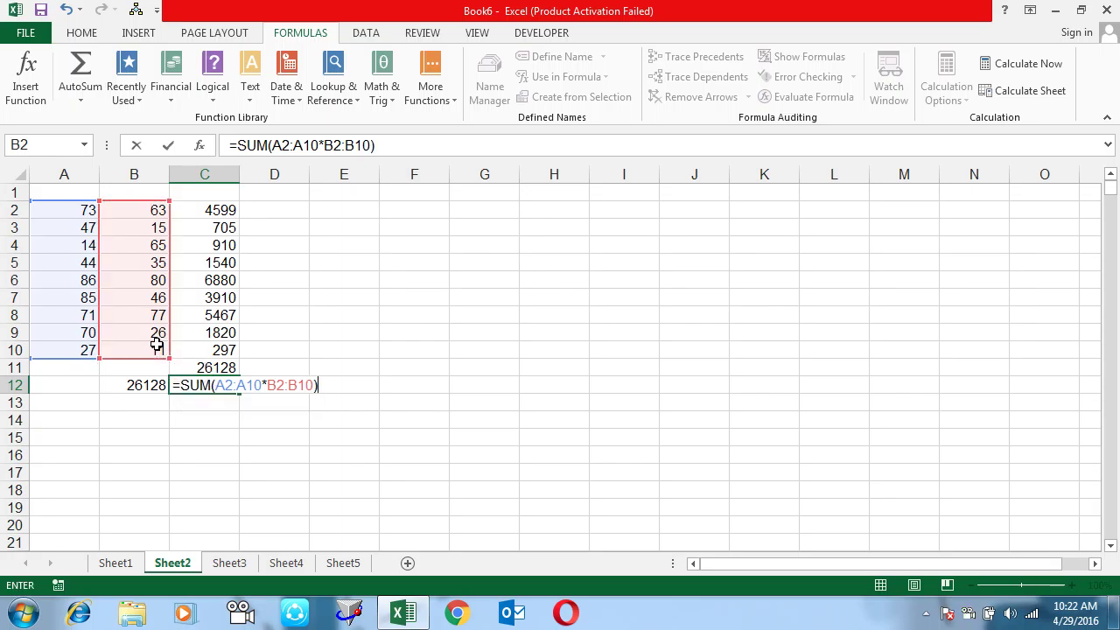
{"action": "key", "text": "ctrl+shift+Return"}
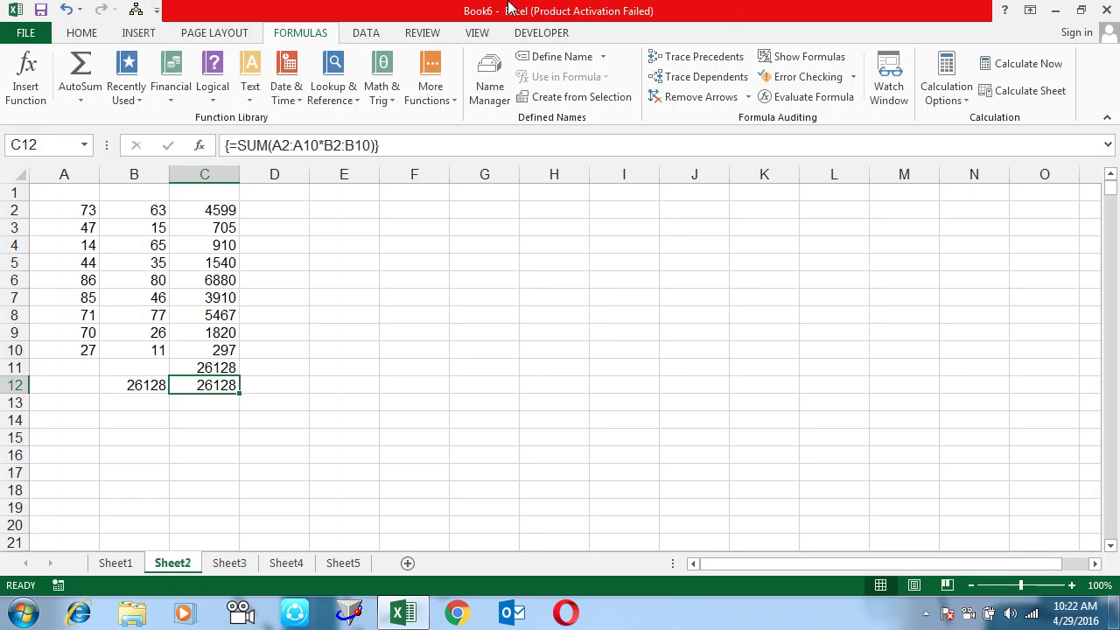
{"action": "left_click", "coordinate": [806, 97]}
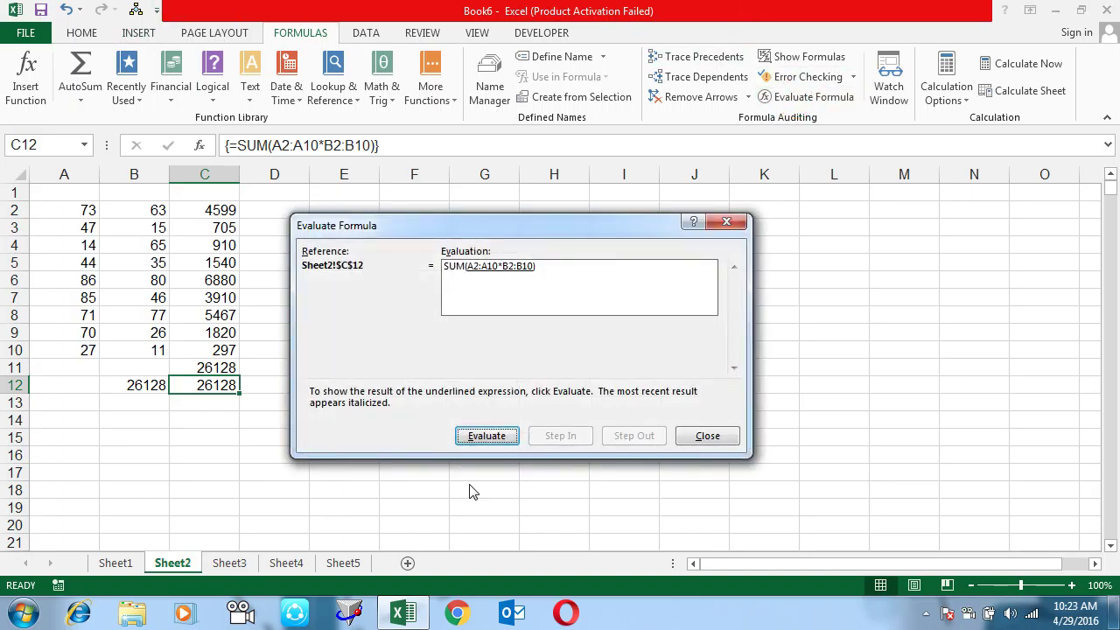
{"action": "left_click", "coordinate": [474, 450]}
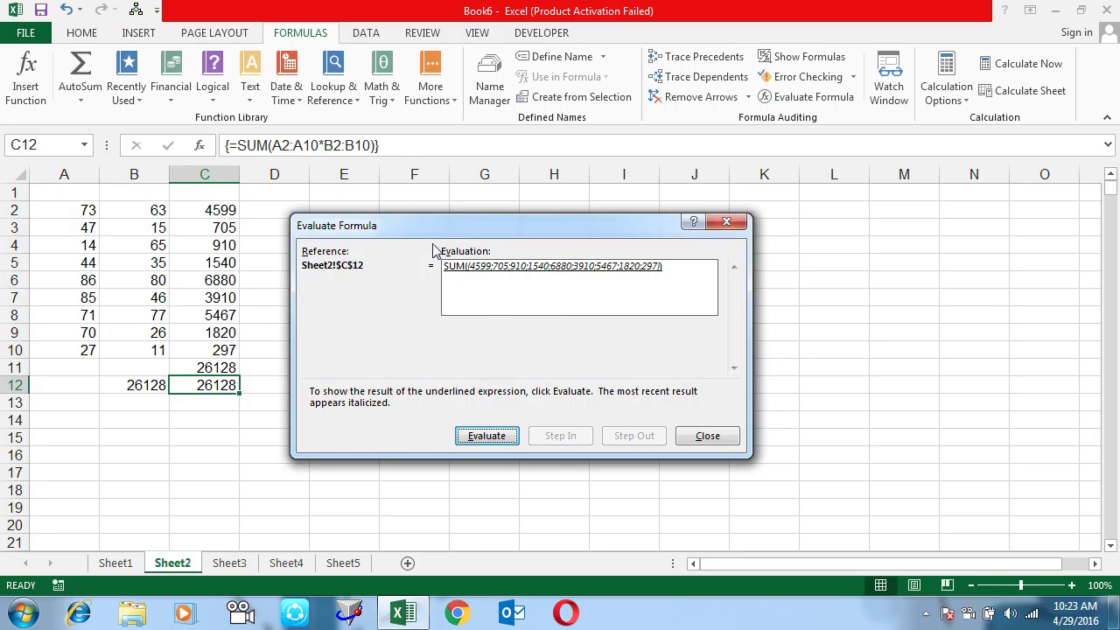
{"action": "left_click", "coordinate": [481, 435]}
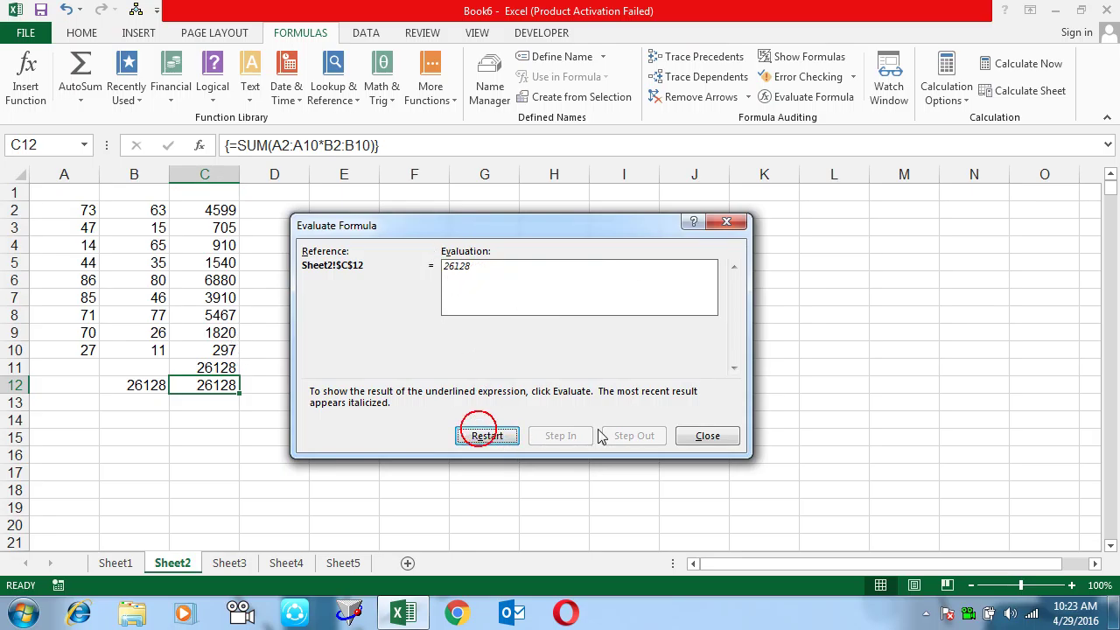
{"action": "left_click", "coordinate": [705, 436]}
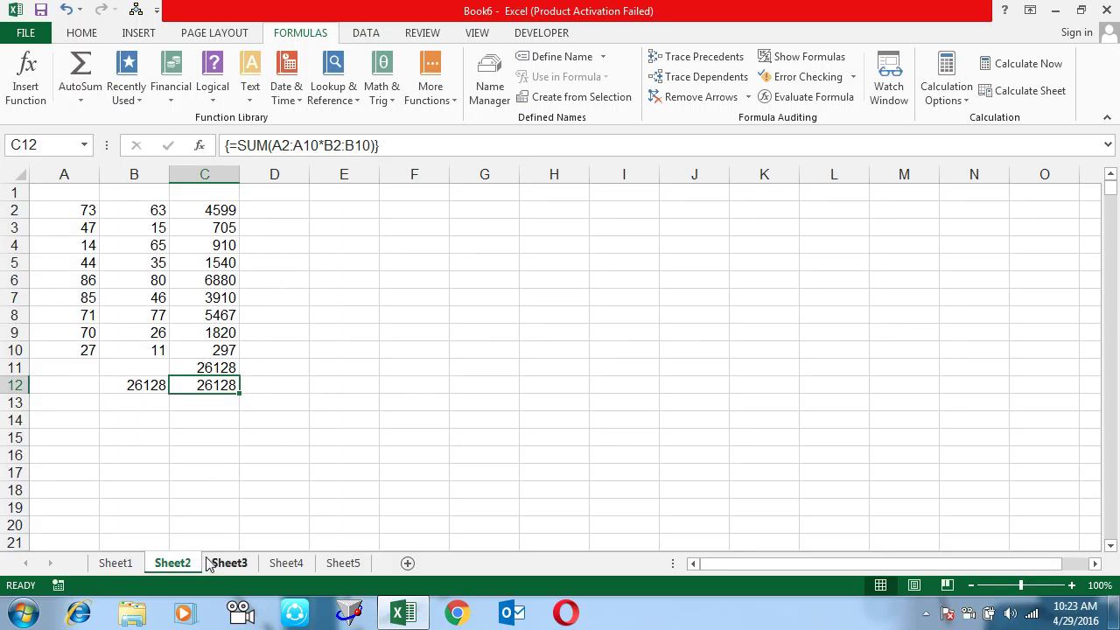
{"action": "left_click", "coordinate": [322, 216]}
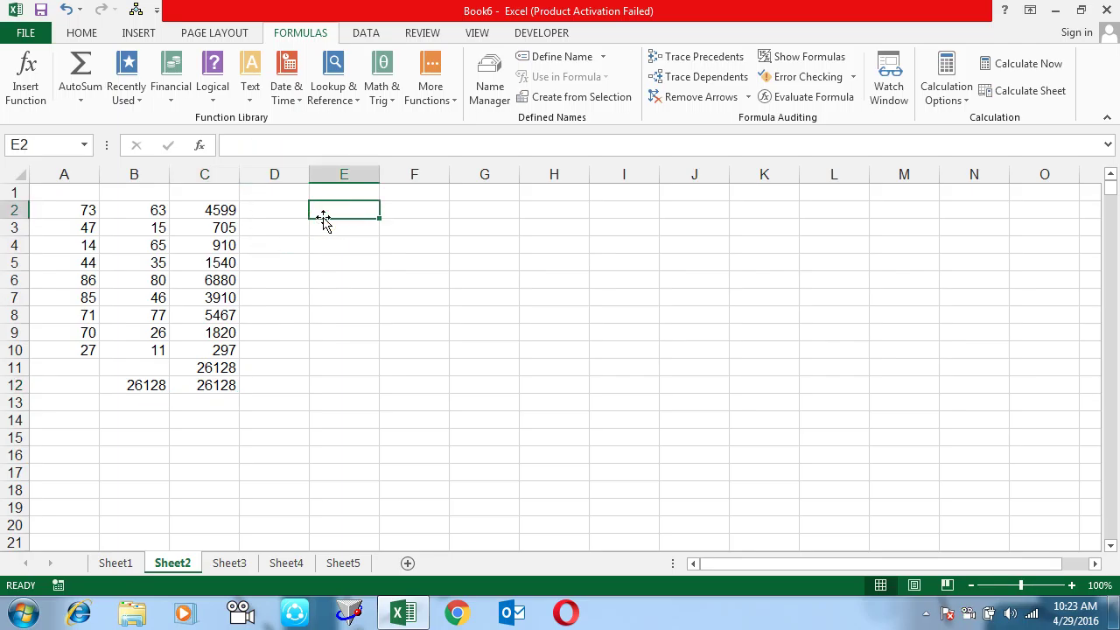
- Type the headings Name, City and Sales across row 2
{"action": "type", "text": "Name"}
{"action": "key", "text": "Tab"}
{"action": "type", "text": "City"}
{"action": "key", "text": "Tab"}
{"action": "type", "text": "Sal"}
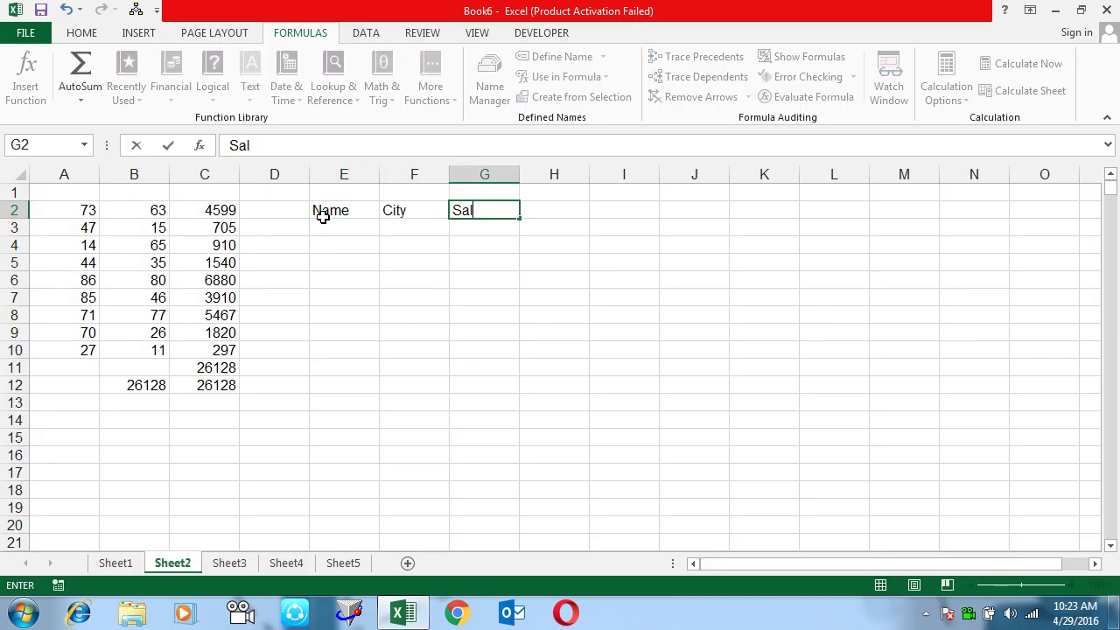
{"action": "type", "text": "es"}
{"action": "key", "text": "Return"}
- Fill the first row with a salesperson's name, city faridabad and =RANDBETWEEN(10,90) sales
{"action": "type", "text": "sandeep"}
{"action": "key", "text": "Tab"}
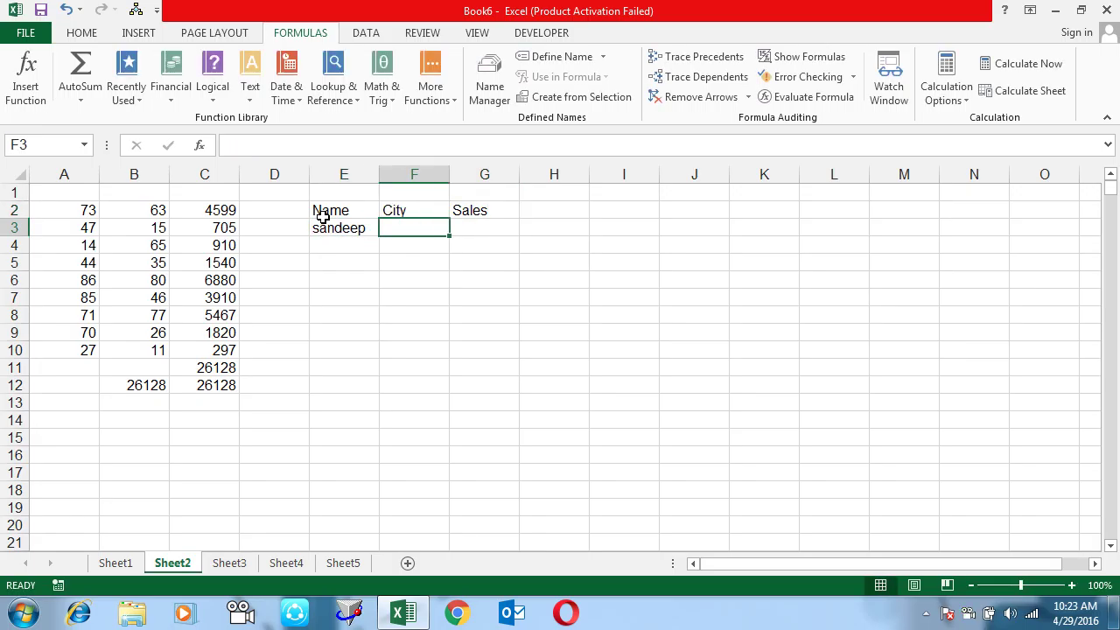
{"action": "type", "text": "faridabad"}
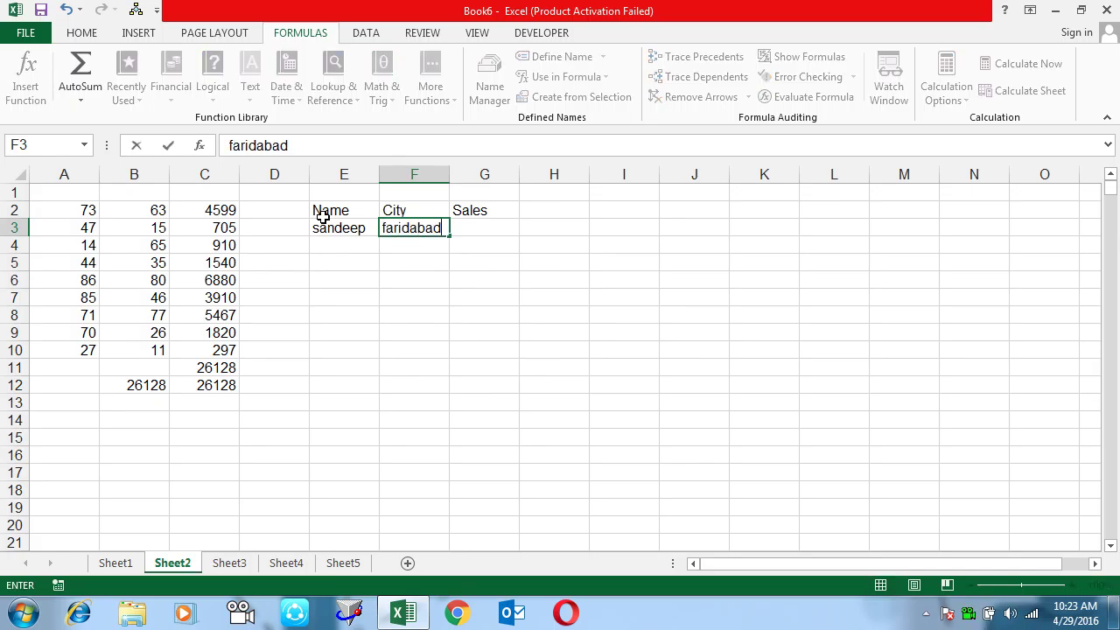
{"action": "key", "text": "Tab"}
{"action": "type", "text": "=ra"}
{"action": "key", "text": "Down"}
{"action": "key", "text": "Down"}
{"action": "key", "text": "Tab"}
{"action": "type", "text": "10,90)"}
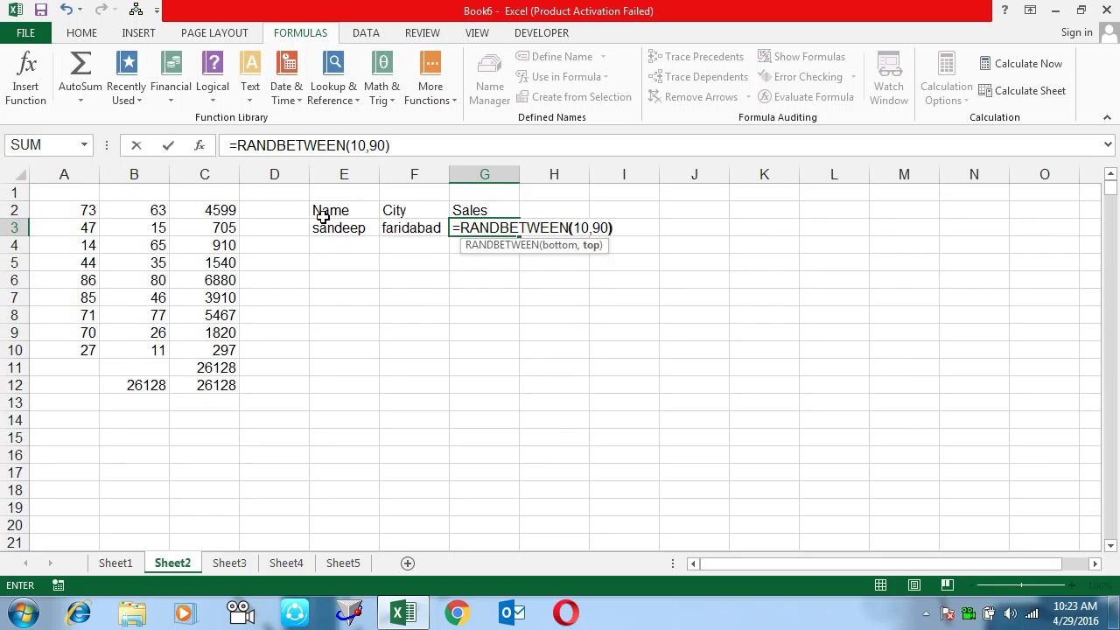
{"action": "key", "text": "Return"}
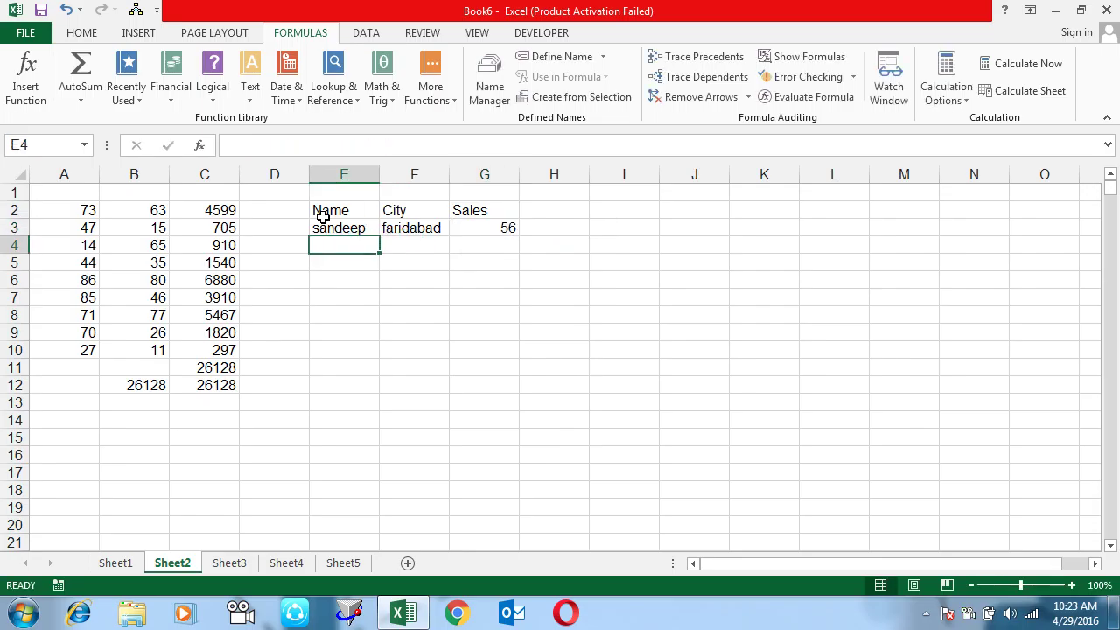
- Fill E3:G3 down to row 132 and convert the table to fixed values
{"action": "left_click", "coordinate": [323, 222]}
{"action": "key", "text": "shift+Right"}
{"action": "key", "text": "shift+Right"}
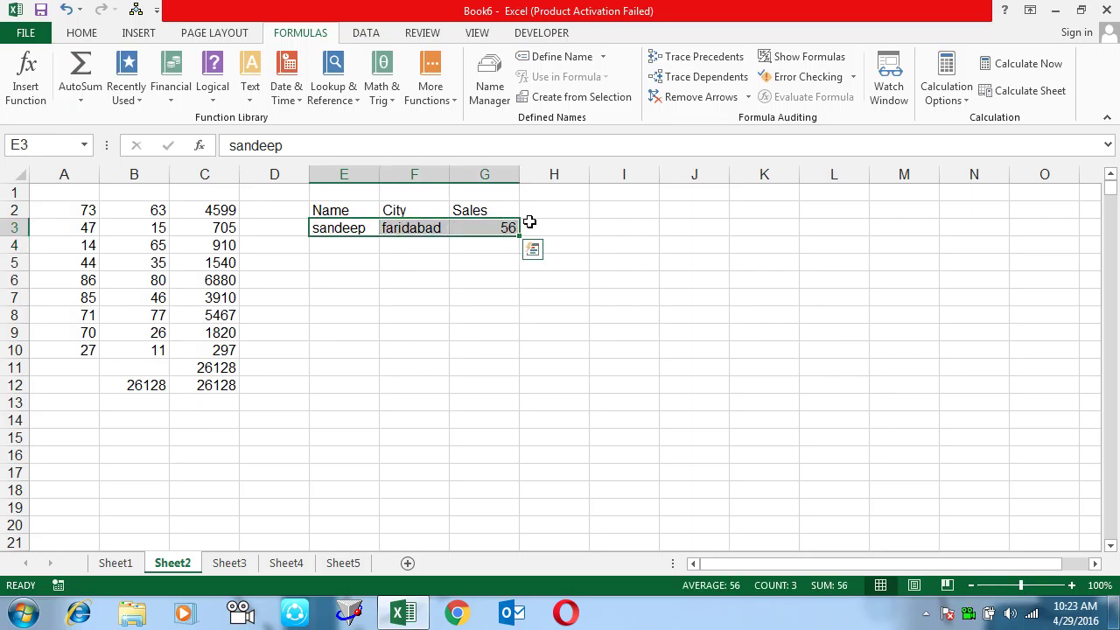
{"action": "left_click_drag", "start_coordinate": [520, 235], "coordinate": [523, 530]}
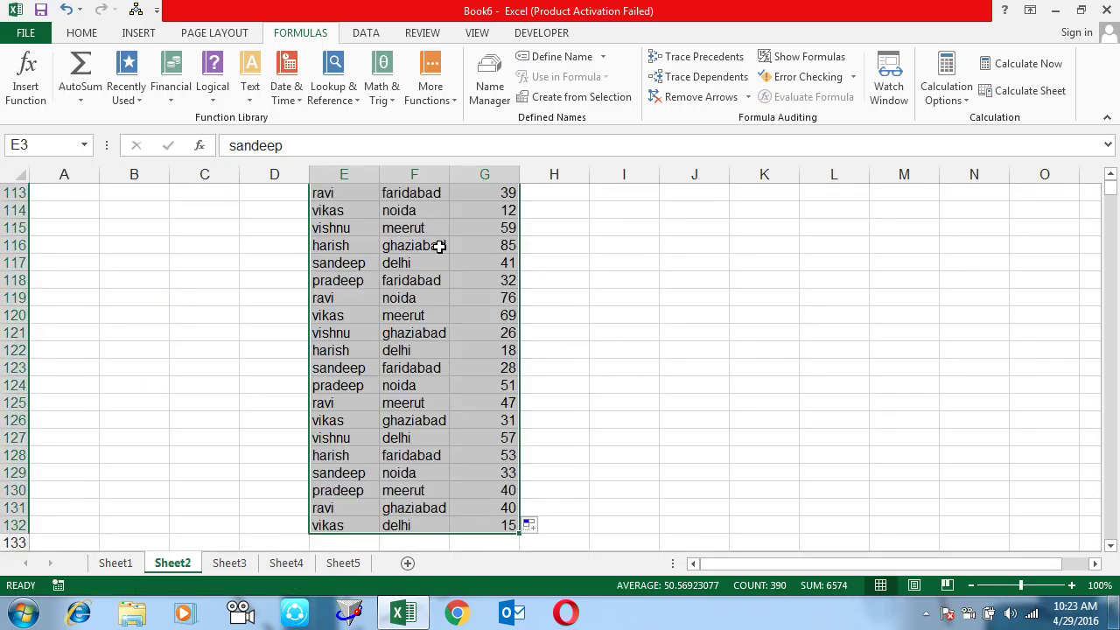
{"action": "key", "text": "ctrl+c"}
{"action": "key", "text": "ctrl+alt+v"}
{"action": "key", "text": "v"}
{"action": "key", "text": "Return"}
- Copy the first two names from E3:E4 into I3:I4
{"action": "key", "text": "Escape"}
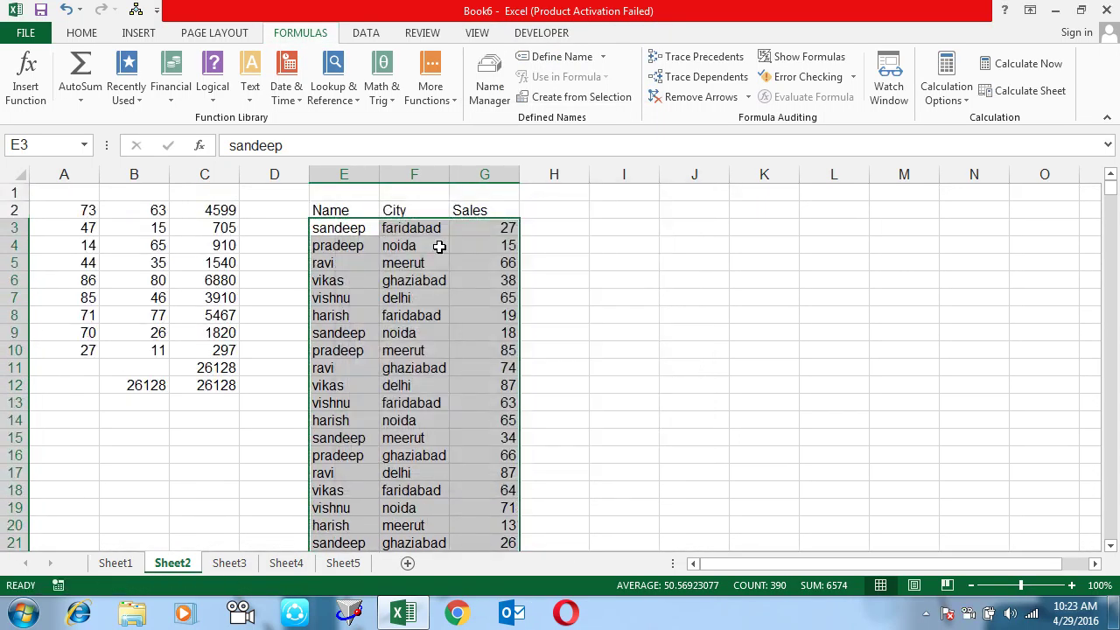
{"action": "key", "text": "Up"}
{"action": "key", "text": "Down"}
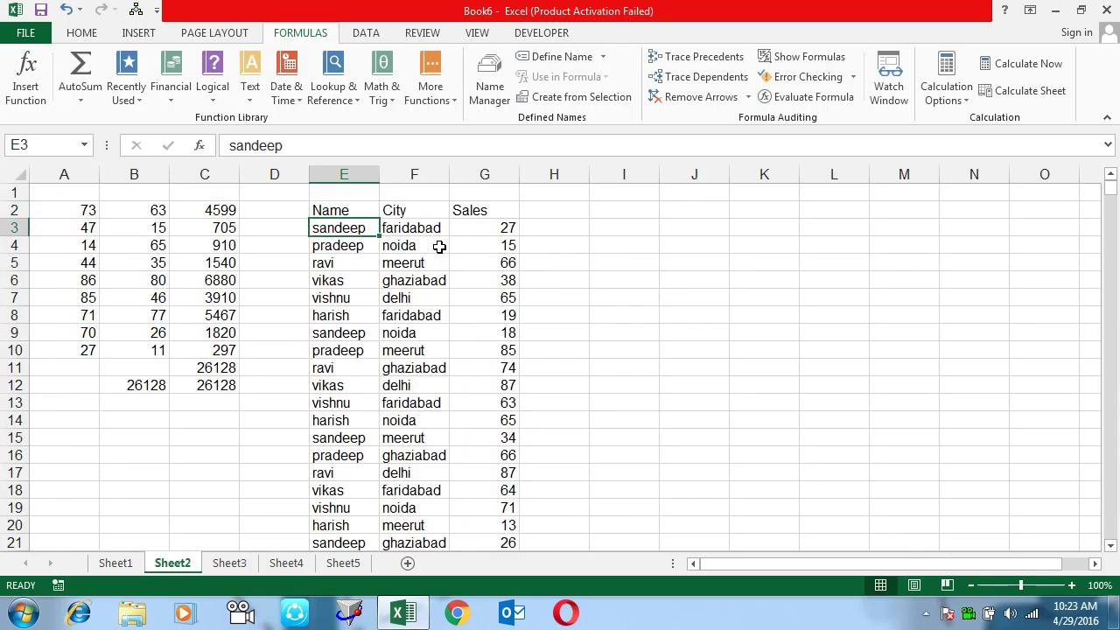
{"action": "key", "text": "shift+Down"}
{"action": "key", "text": "ctrl+c"}
{"action": "key", "text": "Right"}
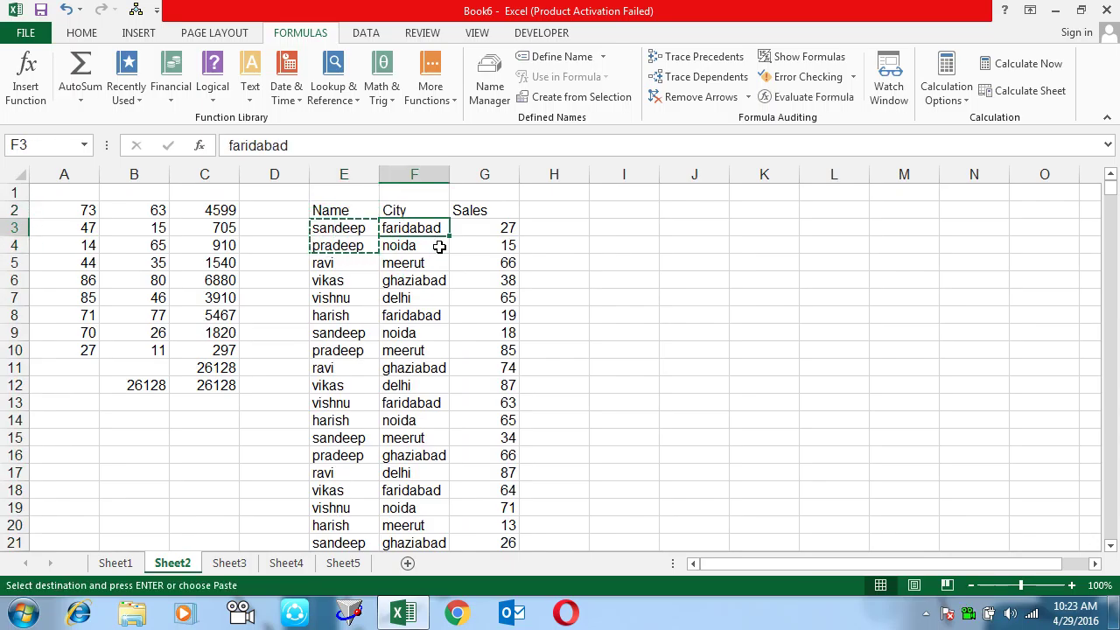
{"action": "key", "text": "Right"}
{"action": "key", "text": "Right"}
{"action": "key", "text": "Right"}
{"action": "key", "text": "Return"}
- Enter =IF(E3="<first name>",G3,0) in H3 to keep only the first salesperson's sales
{"action": "key", "text": "Right"}
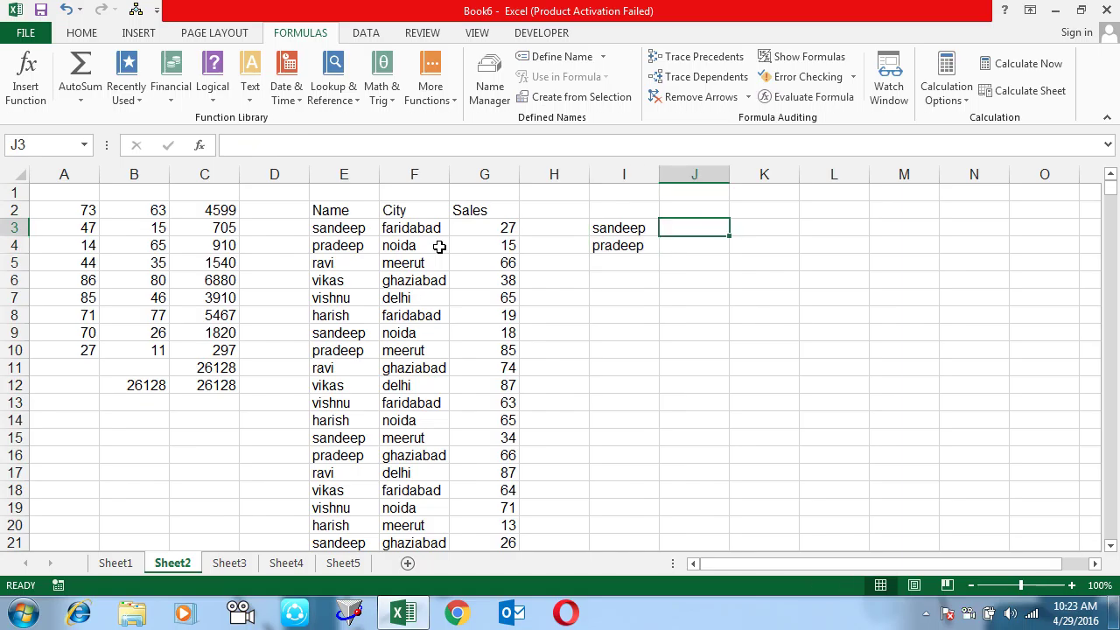
{"action": "type", "text": "="}
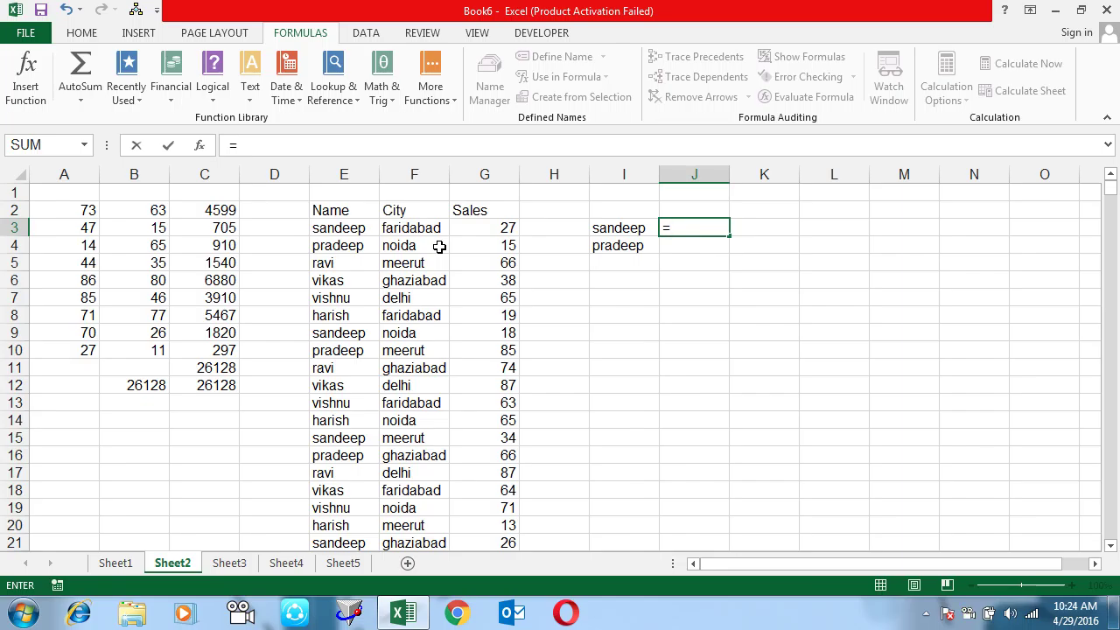
{"action": "key", "text": "Escape"}
{"action": "key", "text": "Left"}
{"action": "key", "text": "Left"}
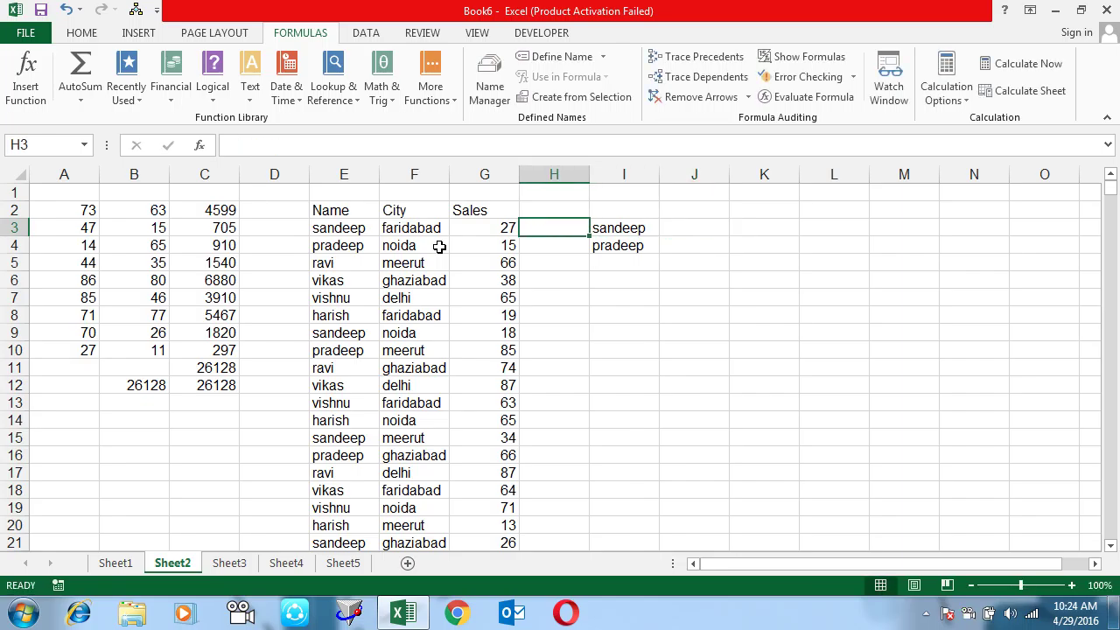
{"action": "key", "text": "Right"}
{"action": "key", "text": "Left"}
{"action": "type", "text": "=IF"}
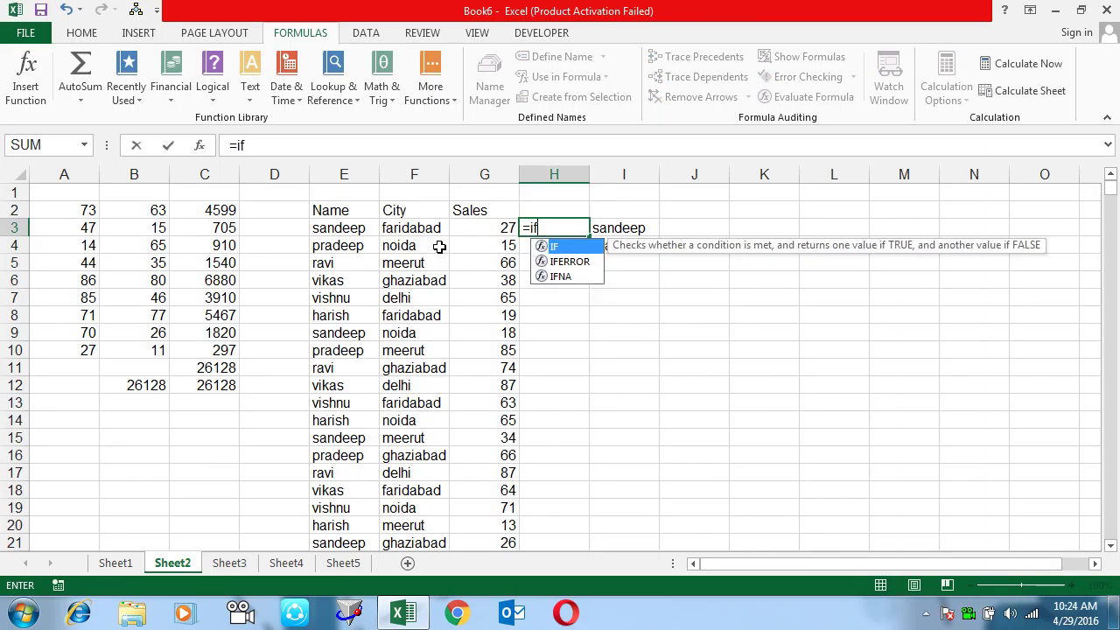
{"action": "type", "text": "("}
{"action": "key", "text": "Left"}
{"action": "key", "text": "Left"}
{"action": "key", "text": "Left"}
{"action": "type", "text": "=\""}
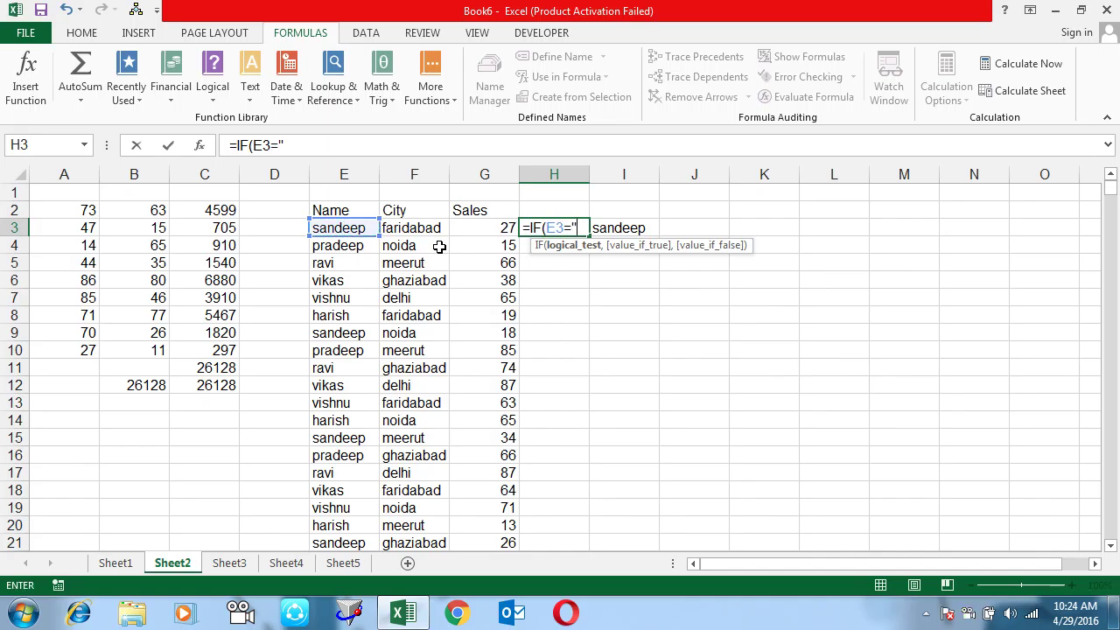
{"action": "type", "text": "sandeep\","}
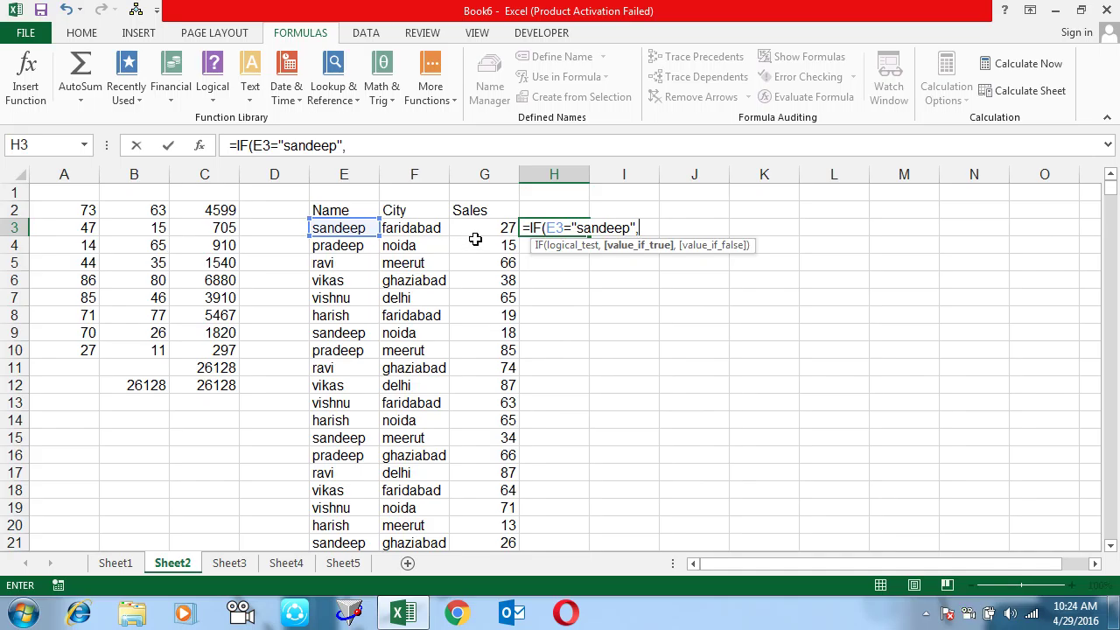
{"action": "left_click", "coordinate": [484, 230]}
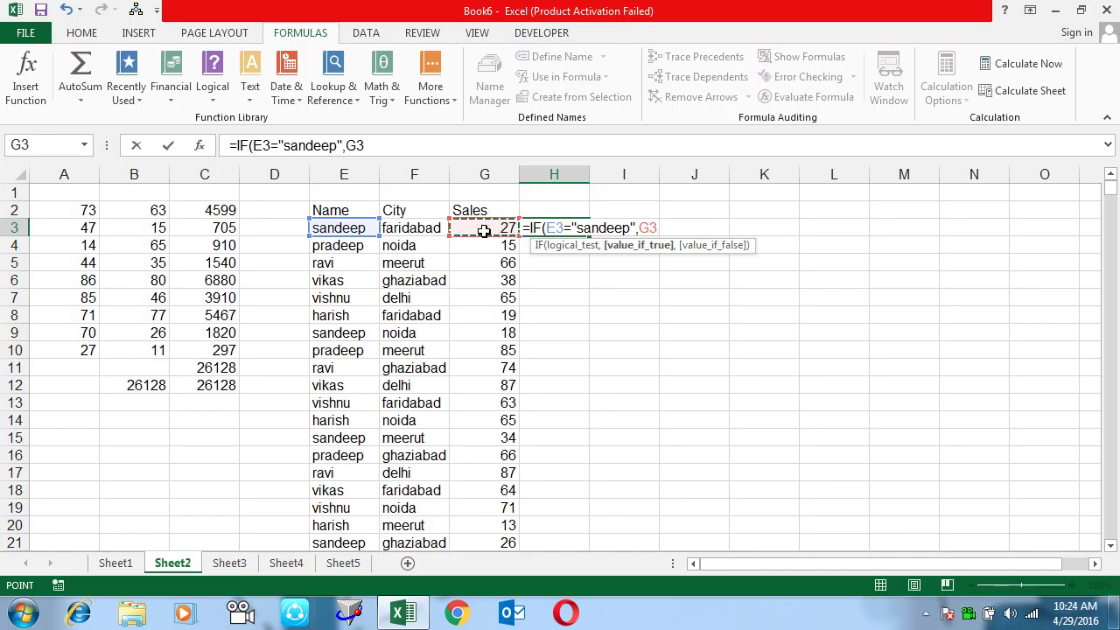
{"action": "type", "text": ",0)"}
{"action": "key", "text": "Return"}
- Copy the H3 formula down through H3:H132
{"action": "key", "text": "Up"}
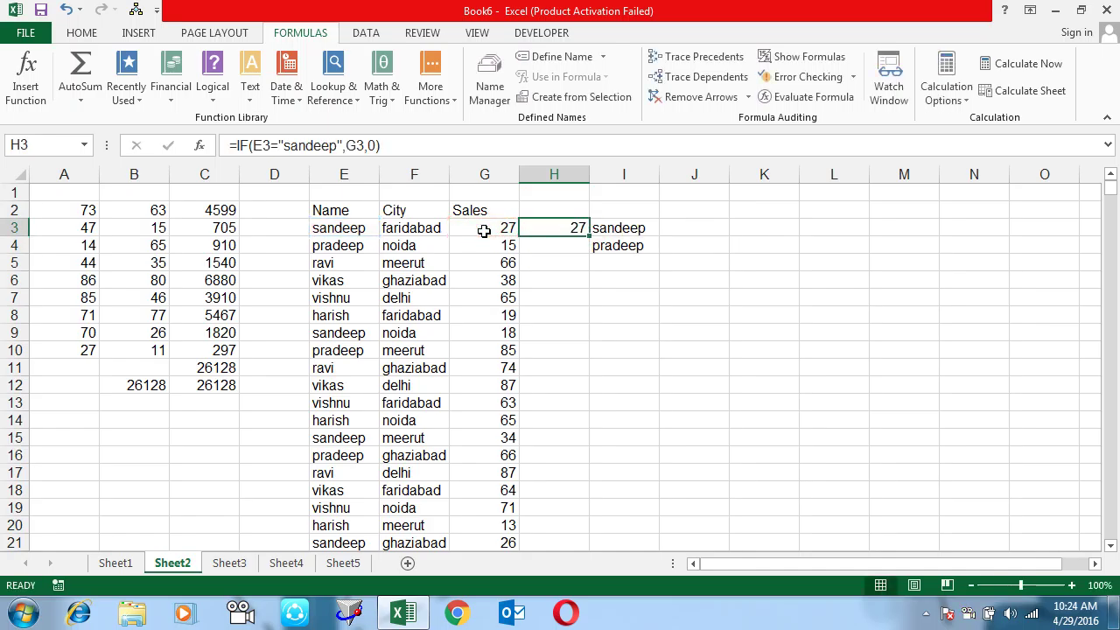
{"action": "key", "text": "ctrl+c"}
{"action": "key", "text": "Left"}
{"action": "key", "text": "ctrl+Down"}
{"action": "key", "text": "Right"}
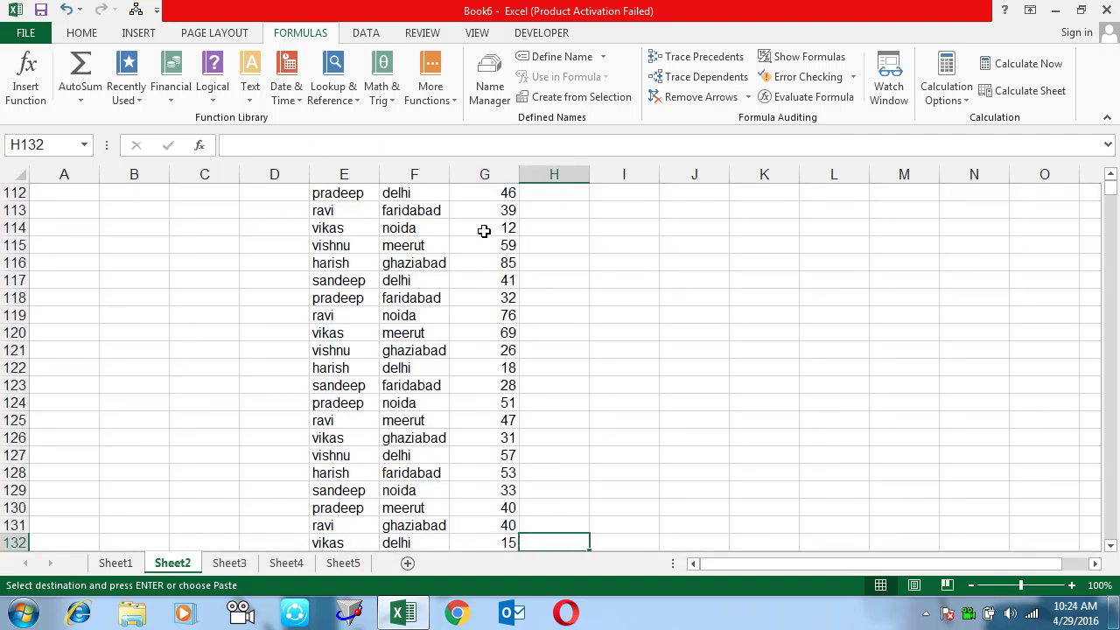
{"action": "key", "text": "ctrl+shift+Right"}
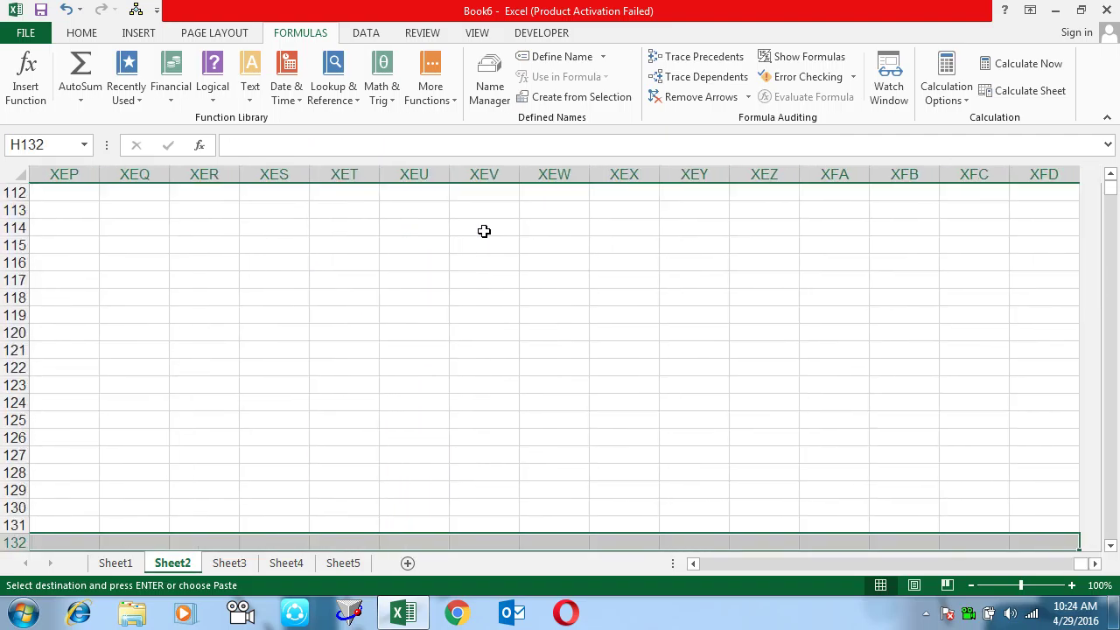
{"action": "key", "text": "Left"}
{"action": "key", "text": "Right"}
{"action": "key", "text": "ctrl+shift+Up"}
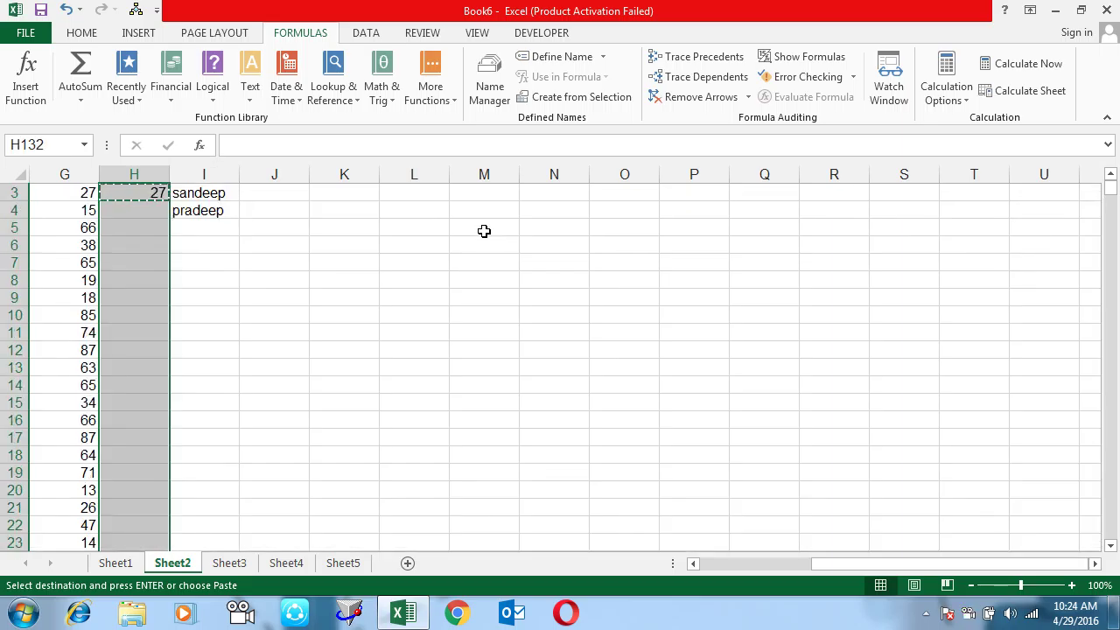
{"action": "key", "text": "ctrl+v"}
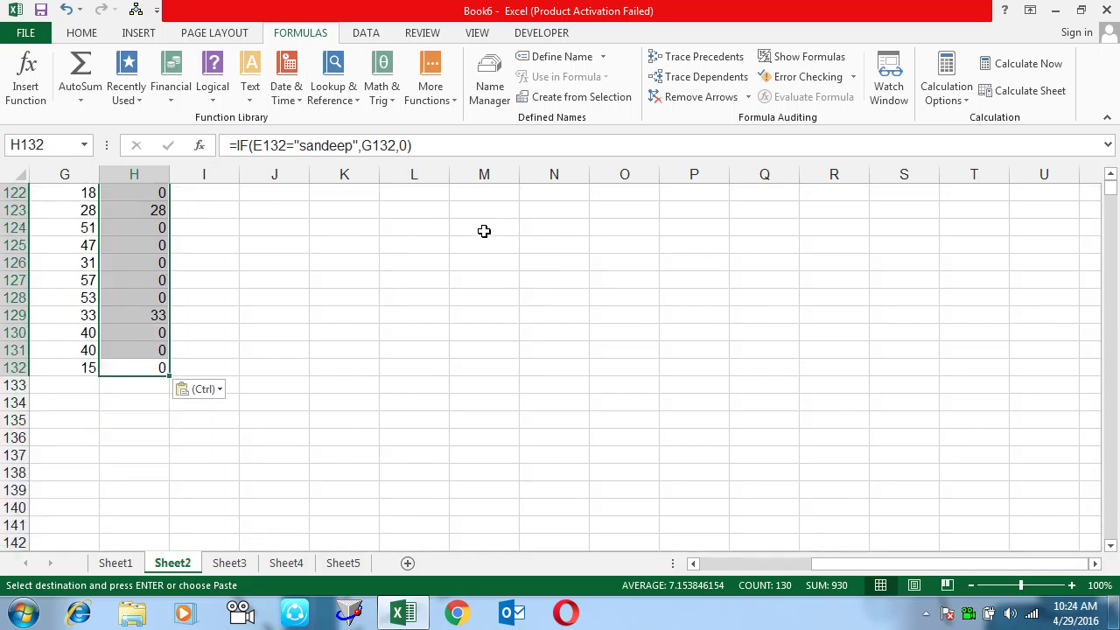
- Start an AutoSum formula in H2 above the results
{"action": "key", "text": "Up"}
{"action": "key", "text": "ctrl+Up"}
{"action": "key", "text": "Up"}
{"action": "key", "text": "Up"}
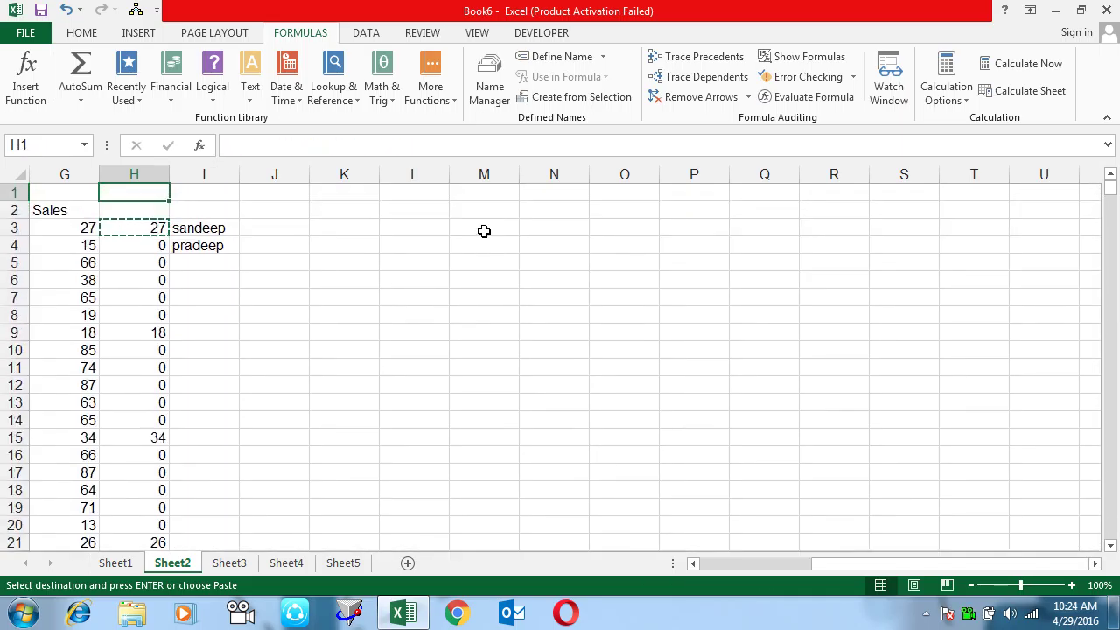
{"action": "key", "text": "Down"}
{"action": "key", "text": "alt+equal"}
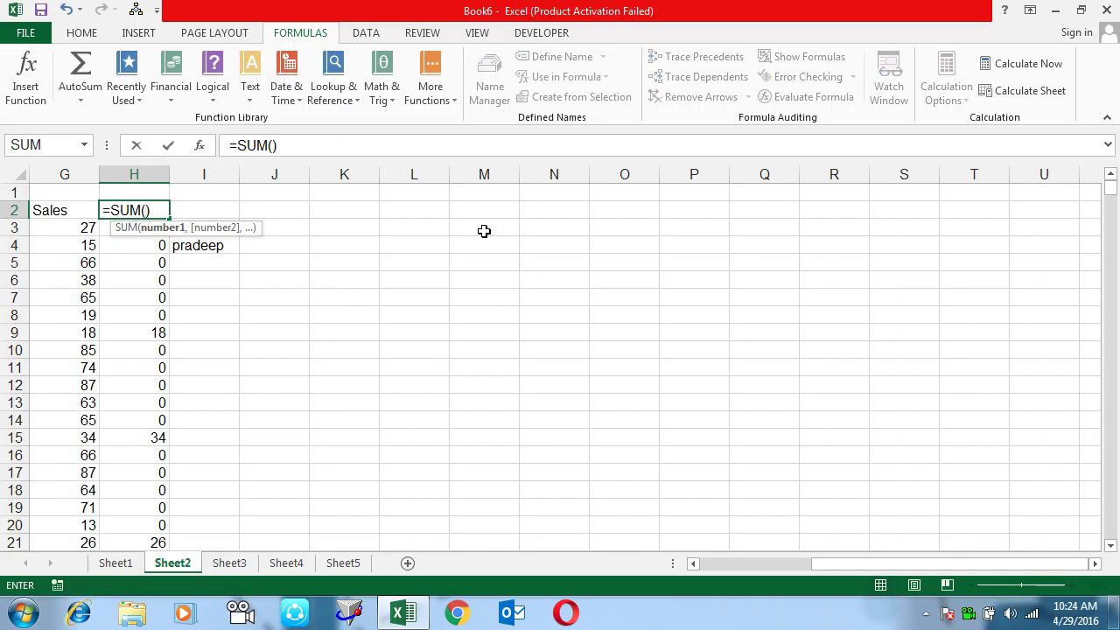
- Complete H2 as =SUM(H3:H132), showing a total of 930
{"action": "key", "text": "Down"}
{"action": "key", "text": "ctrl+shift+Down"}
{"action": "key", "text": "Return"}
{"action": "key", "text": "Up"}
- Review the IF formula in H3 without changing it
{"action": "key", "text": "Left"}
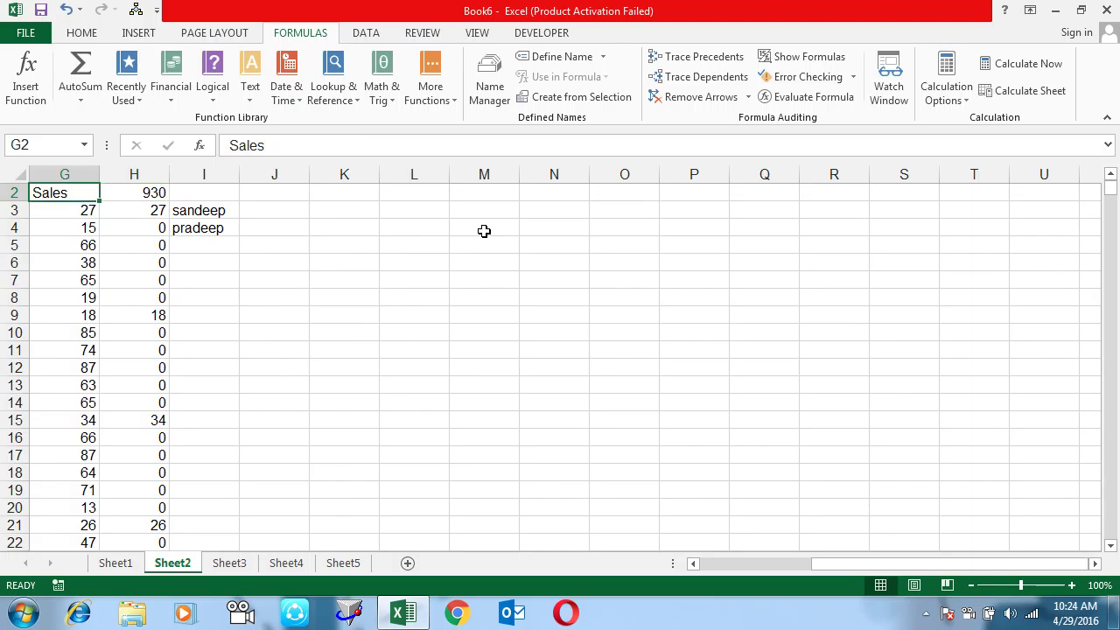
{"action": "key", "text": "Home"}
{"action": "key", "text": "Right"}
{"action": "key", "text": "Right"}
{"action": "key", "text": "Right"}
{"action": "key", "text": "Right"}
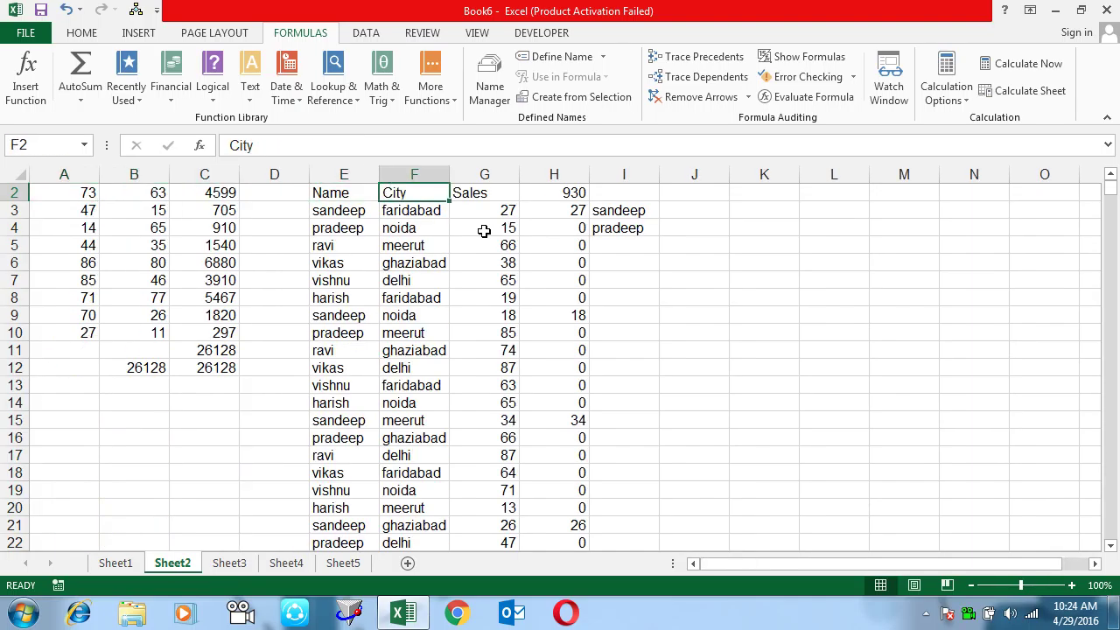
{"action": "key", "text": "Up"}
{"action": "key", "text": "Right"}
{"action": "key", "text": "Right"}
{"action": "key", "text": "Down"}
{"action": "key", "text": "Down"}
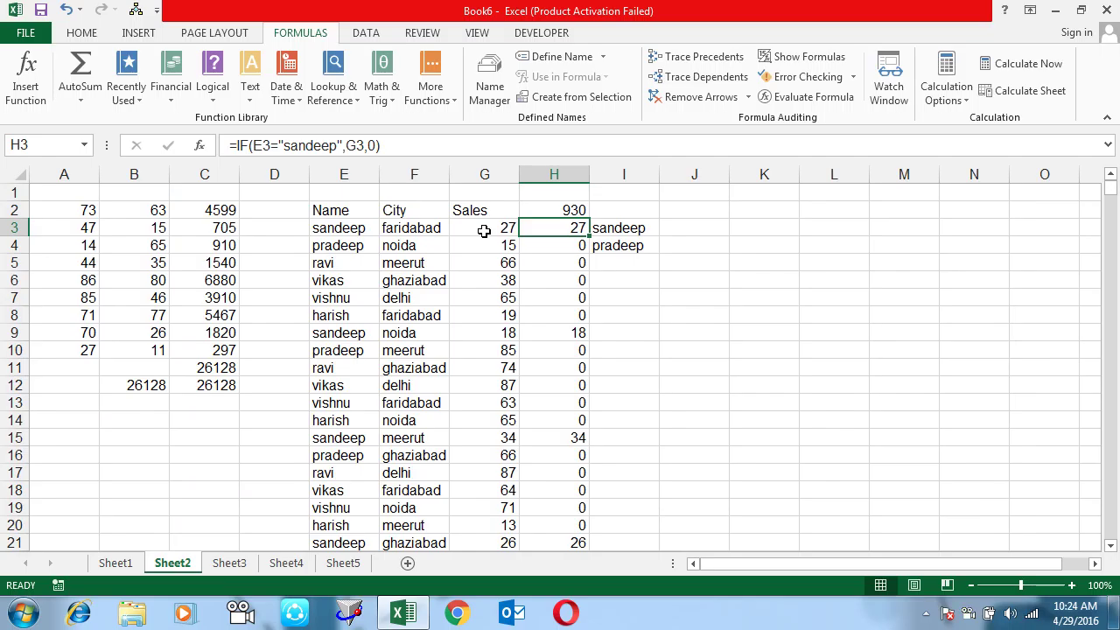
{"action": "key", "text": "F2"}
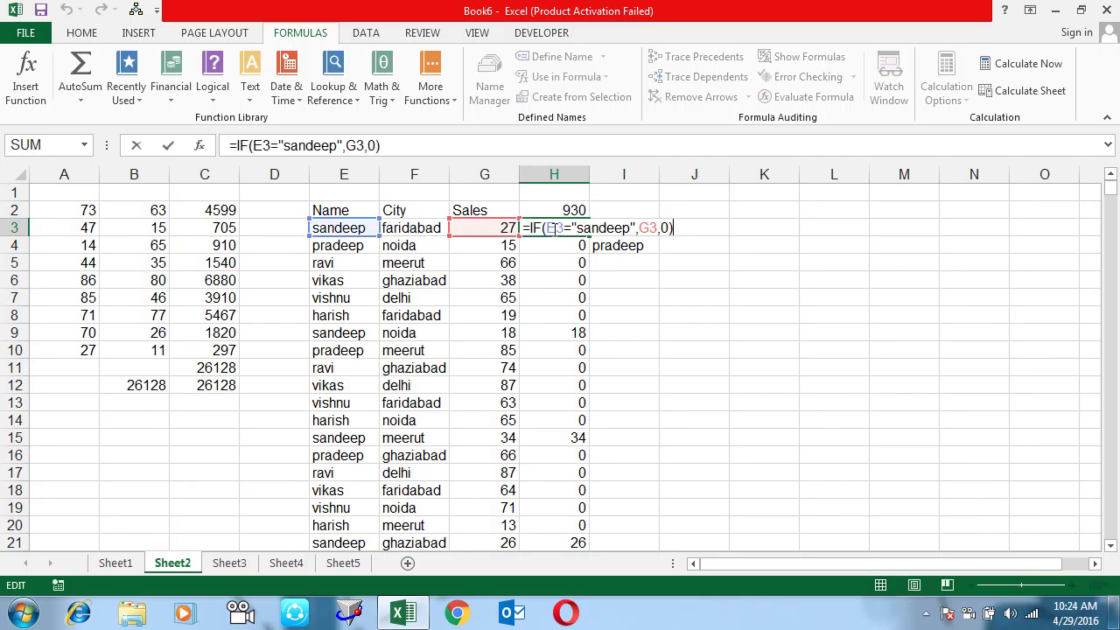
{"action": "key", "text": "Escape"}
{"action": "key", "text": "Right"}
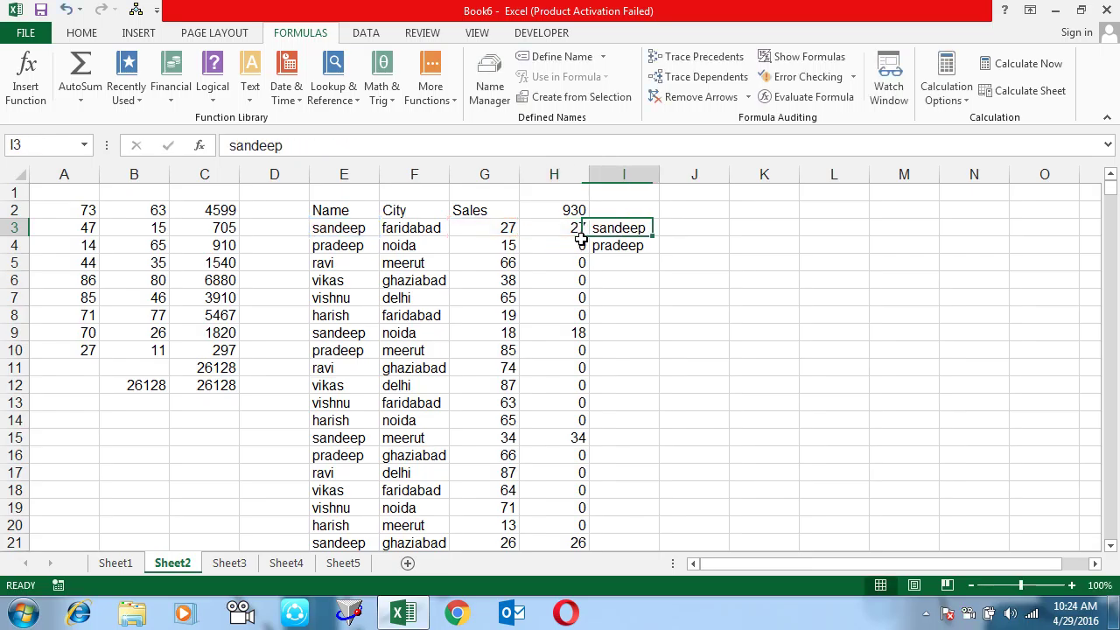
{"action": "key", "text": "Right"}
- Enter =IF(E3:E132=I3,G3:G132,0) in J3
{"action": "type", "text": "=i"}
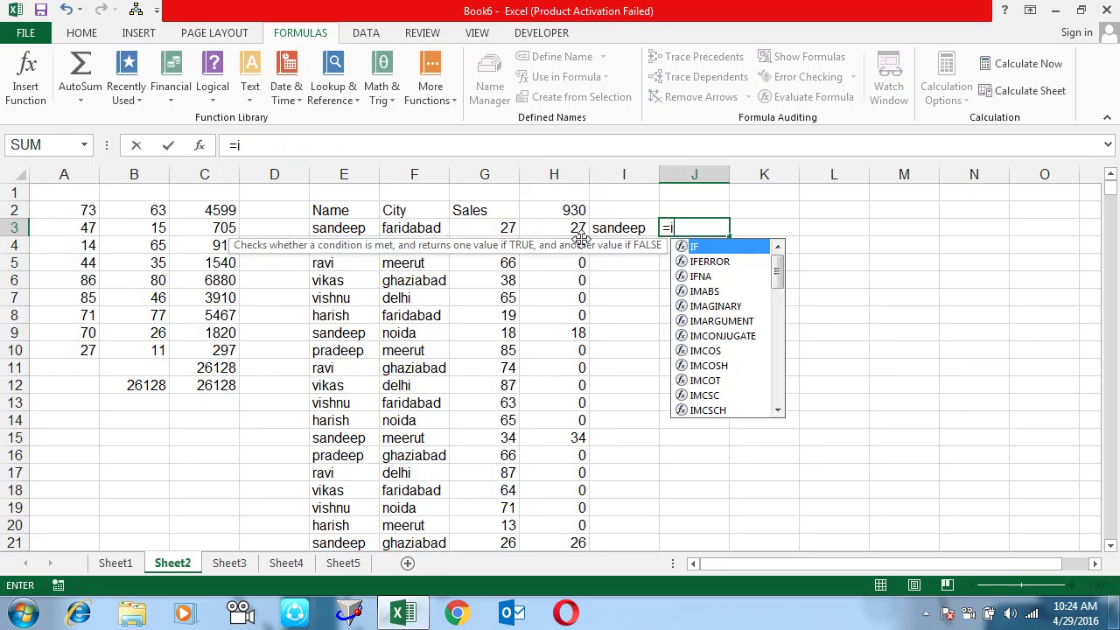
{"action": "type", "text": "f"}
{"action": "key", "text": "Tab"}
{"action": "key", "text": "Left"}
{"action": "key", "text": "Left"}
{"action": "key", "text": "Left"}
{"action": "key", "text": "Left"}
{"action": "key", "text": "Left"}
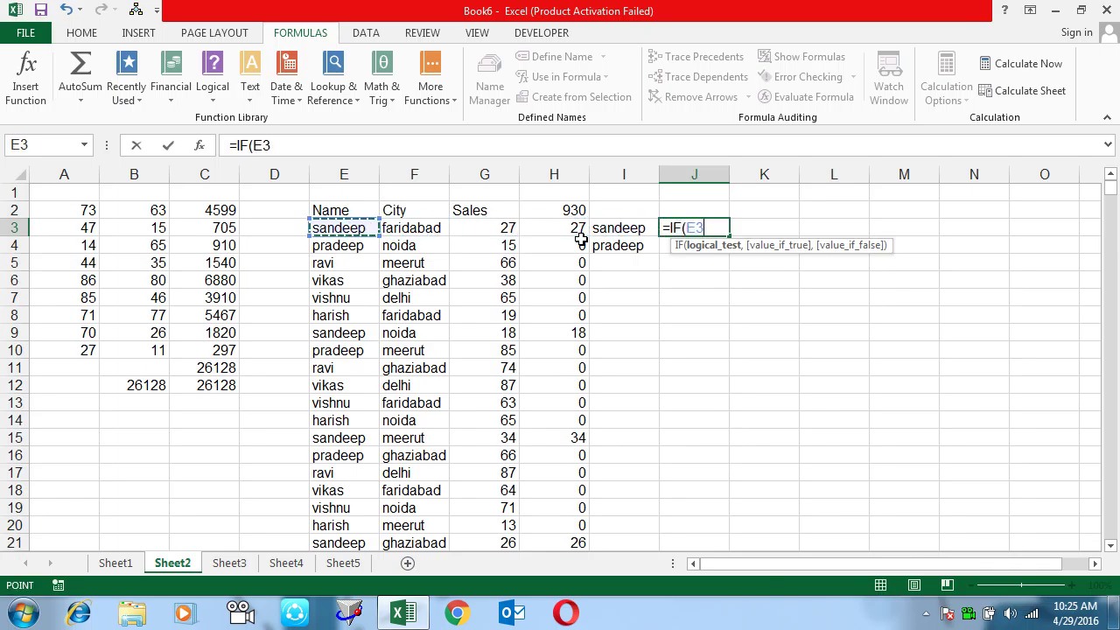
{"action": "key", "text": "ctrl+shift+Down"}
{"action": "type", "text": ":E132="}
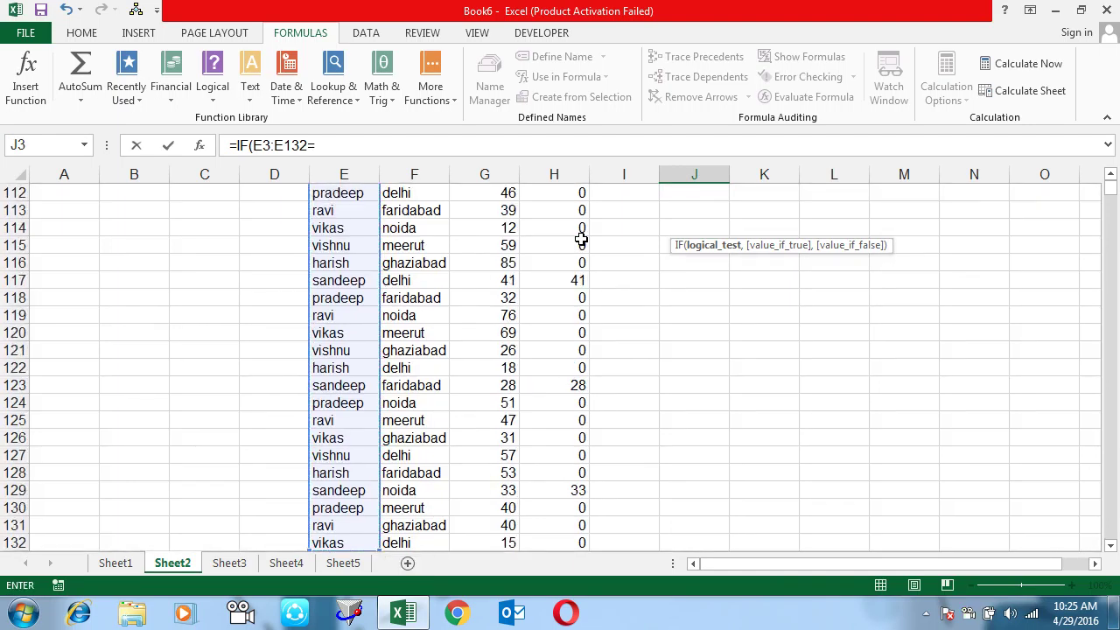
{"action": "key", "text": "Left"}
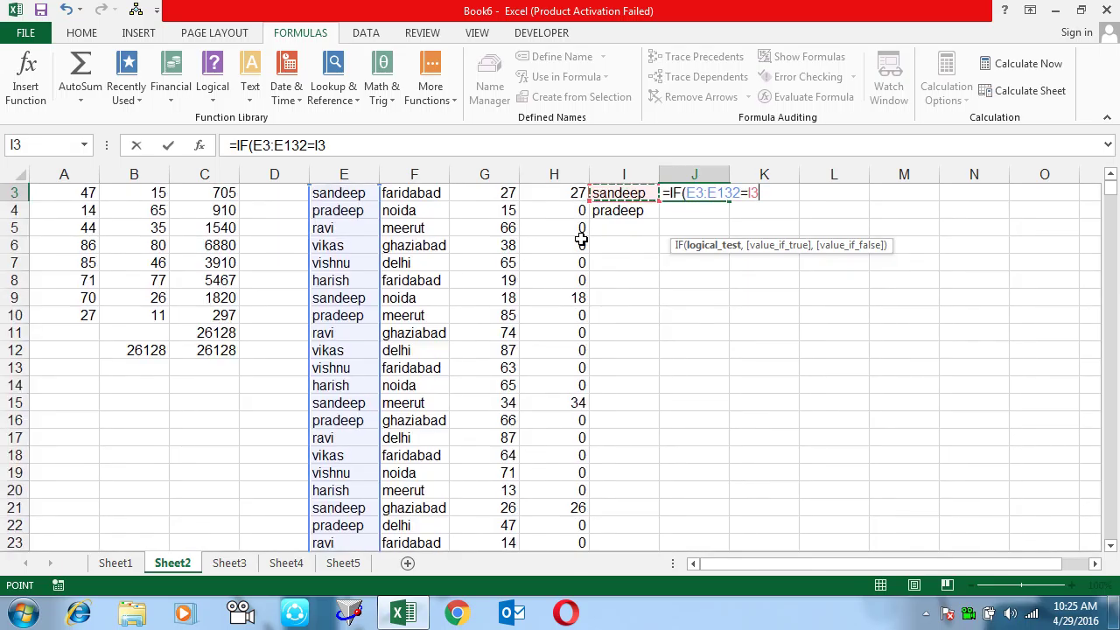
{"action": "type", "text": ","}
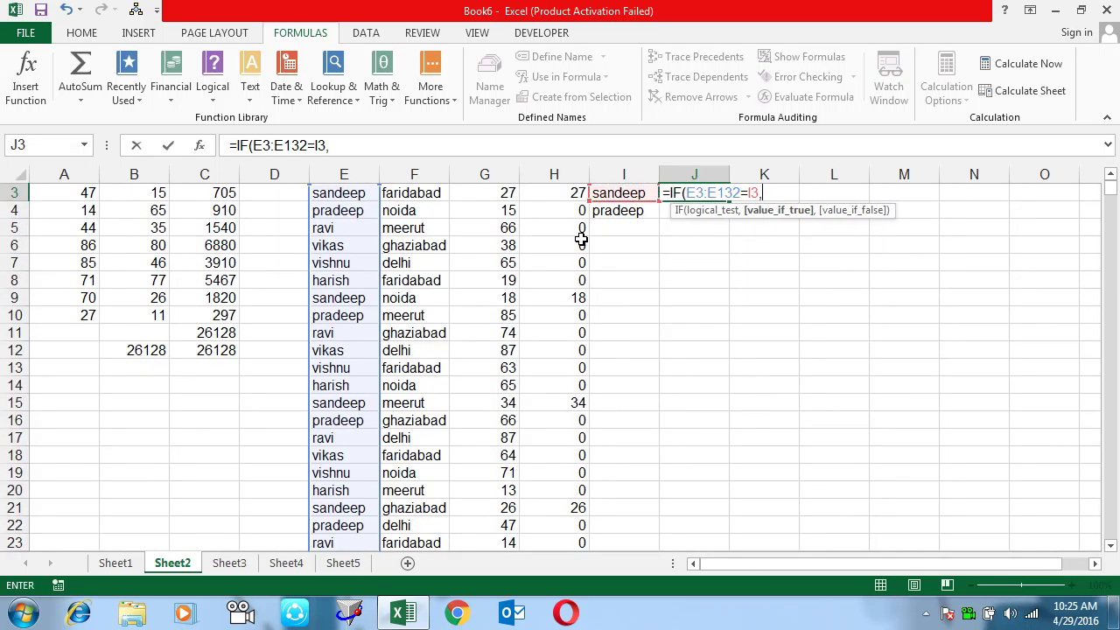
{"action": "key", "text": "Left"}
{"action": "key", "text": "Left"}
{"action": "key", "text": "Left"}
{"action": "key", "text": "Up"}
{"action": "key", "text": "Down"}
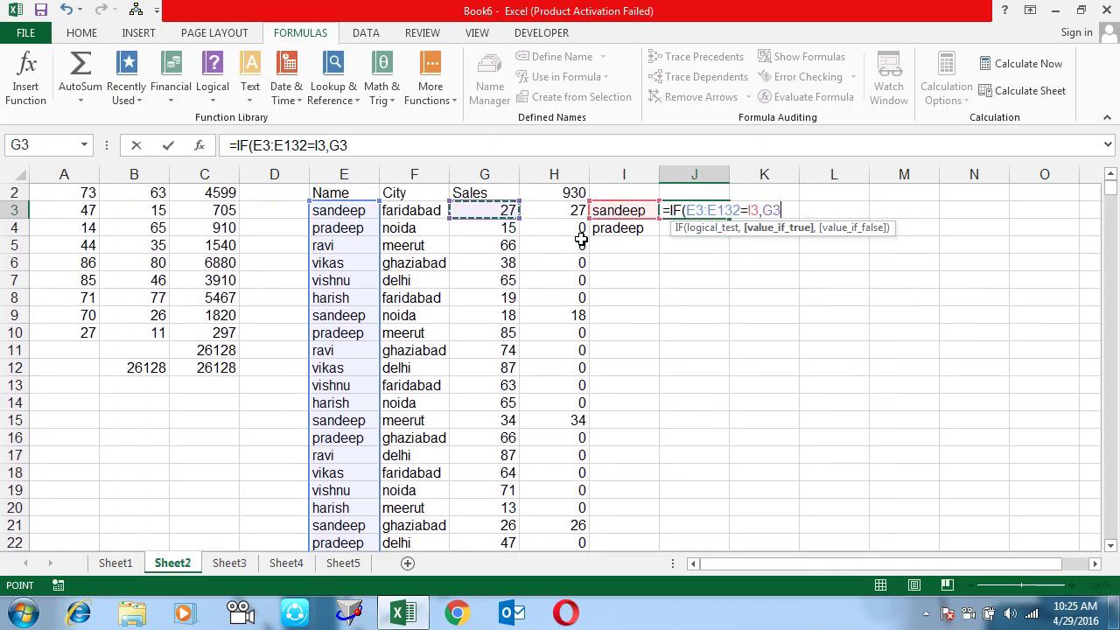
{"action": "key", "text": "ctrl+shift+Down"}
{"action": "type", "text": ",0"}
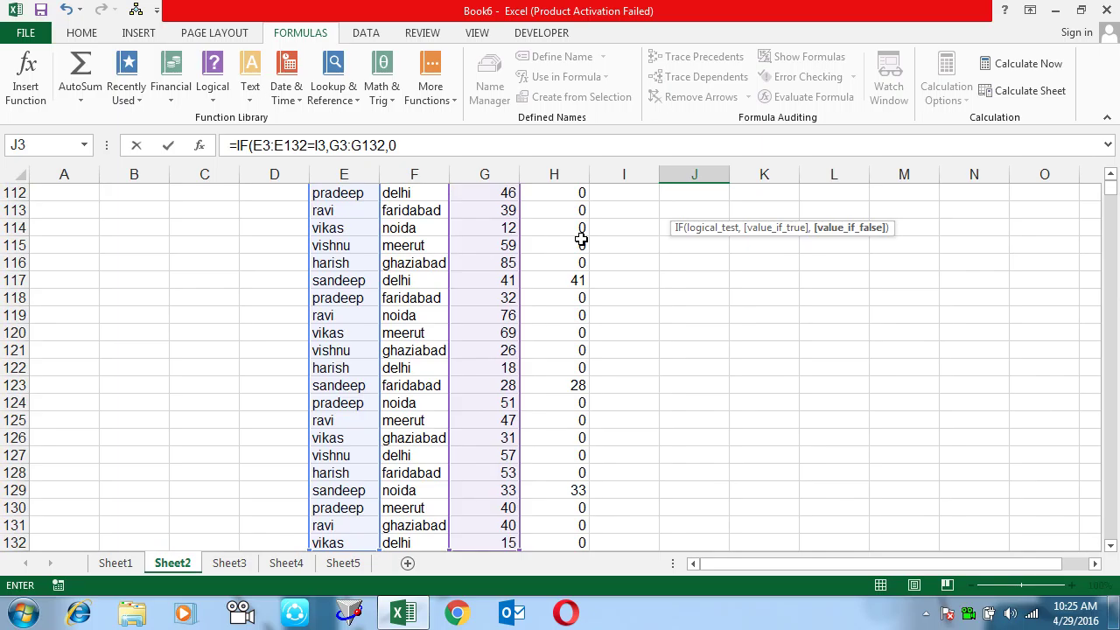
{"action": "type", "text": ")"}
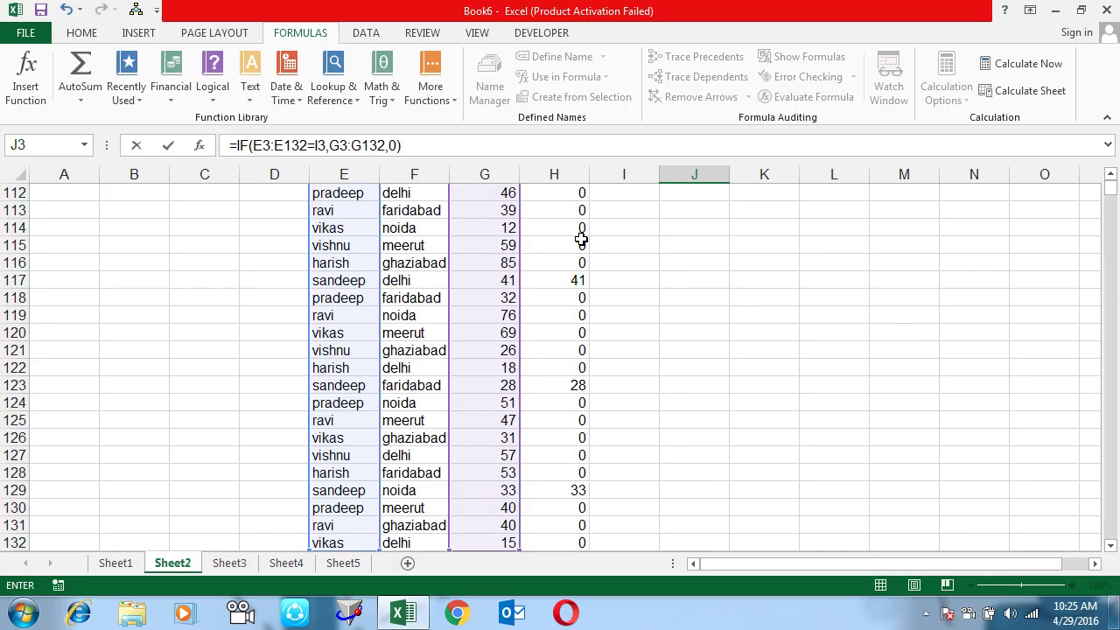
{"action": "key", "text": "Return"}
- Wrap the J3 formula in SUM and commit it as an array formula
{"action": "key", "text": "Up"}
{"action": "key", "text": "Up"}
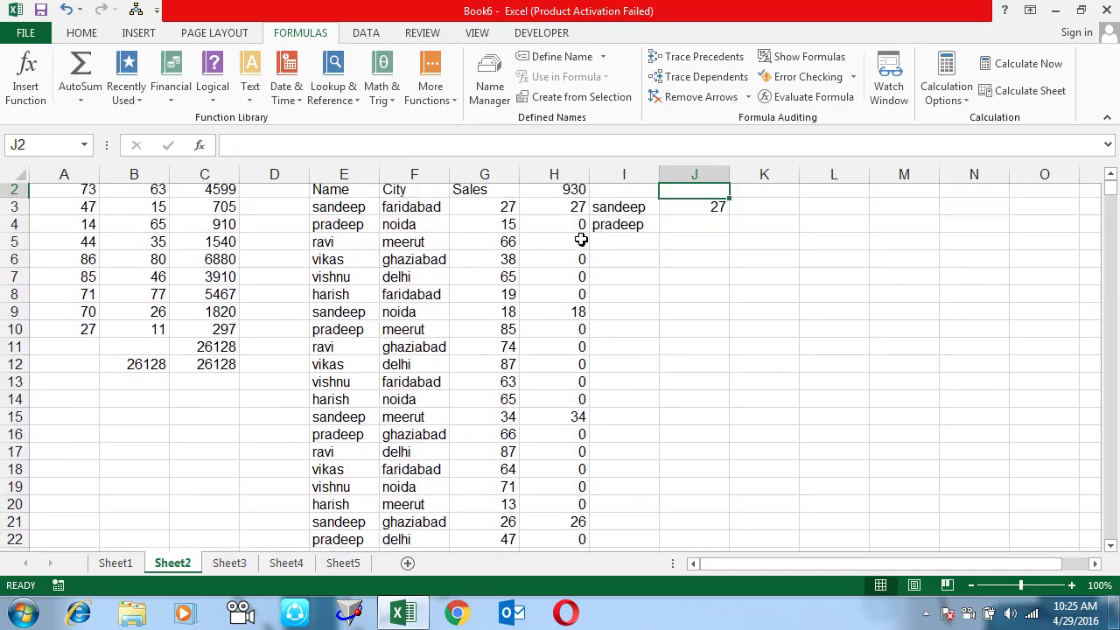
{"action": "key", "text": "Up"}
{"action": "key", "text": "Down"}
{"action": "key", "text": "Down"}
{"action": "key", "text": "F2"}
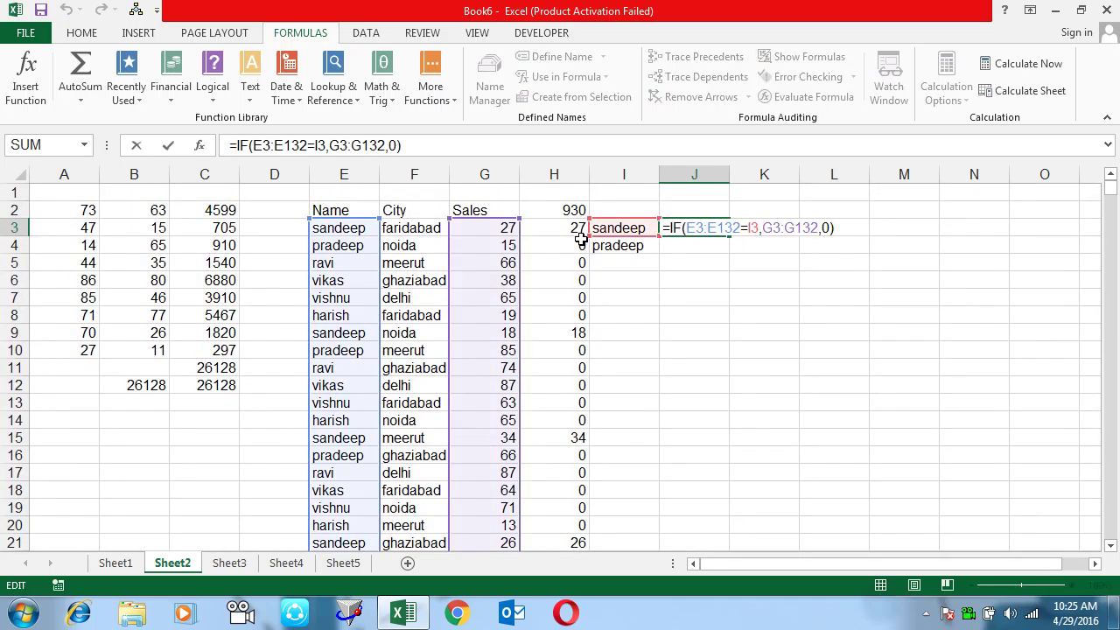
{"action": "left_click", "coordinate": [670, 228]}
{"action": "type", "text": "sum"}
{"action": "key", "text": "Tab"}
{"action": "key", "text": "Right"}
{"action": "key", "text": "Right"}
{"action": "key", "text": "Right"}
{"action": "key", "text": "Right"}
{"action": "key", "text": "Right"}
{"action": "key", "text": "Right"}
{"action": "key", "text": "Right"}
{"action": "key", "text": "Right"}
{"action": "key", "text": "Right"}
{"action": "key", "text": "Right"}
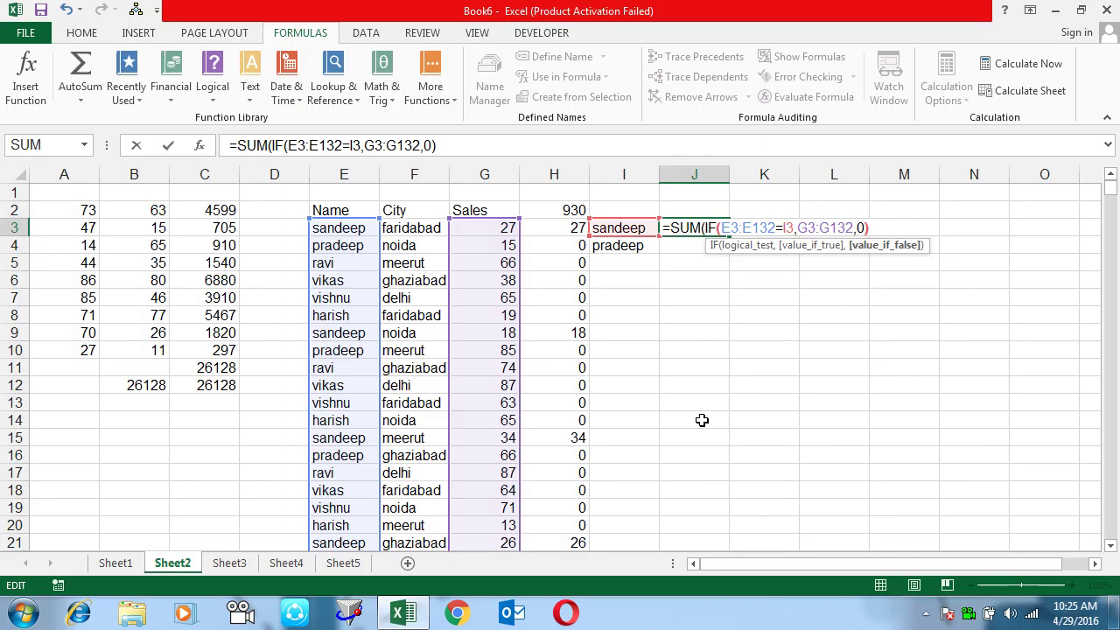
{"action": "key", "text": "Right"}
{"action": "type", "text": ")"}
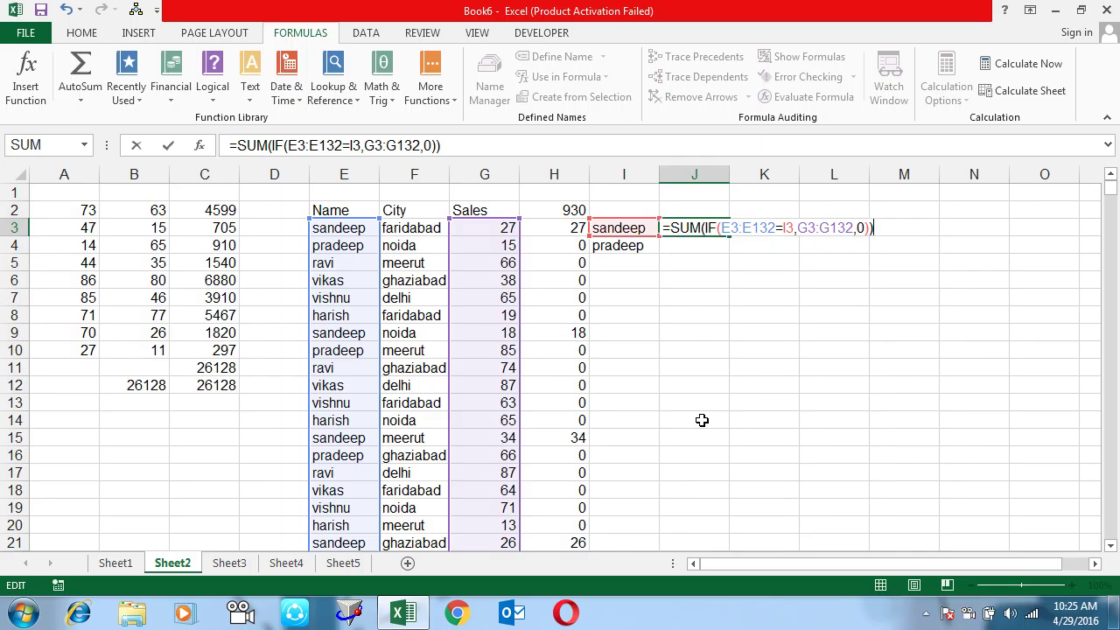
{"action": "key", "text": "ctrl+shift+Return"}
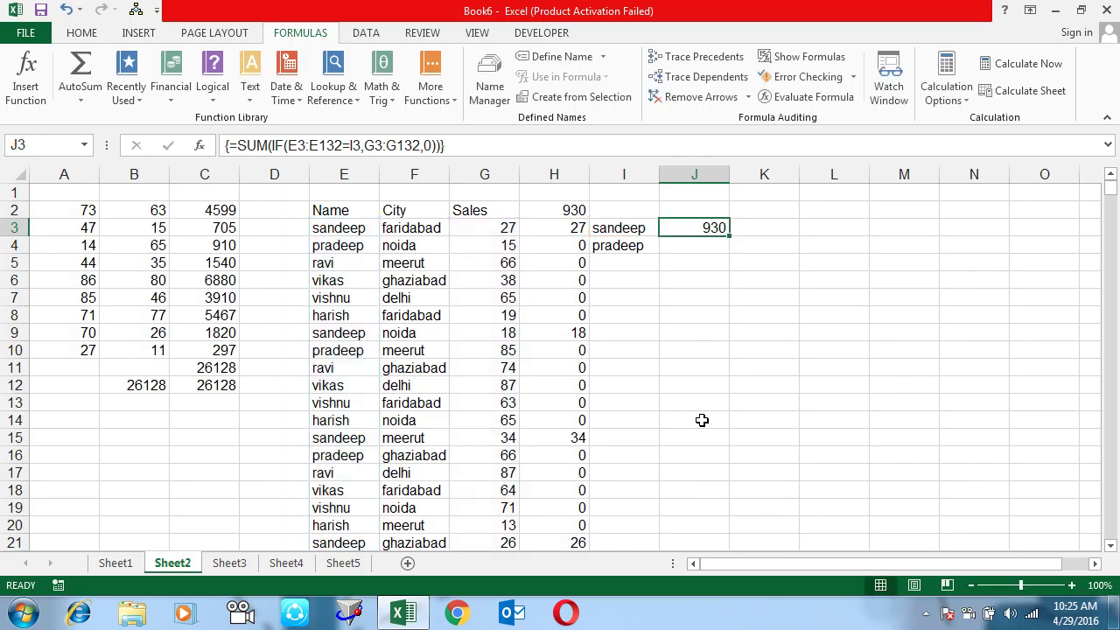
- Recommit {=SUM(IF(E3:E132=I3,G3:G132,0))} in J3 as an array formula, returning 930
{"action": "key", "text": "F2"}
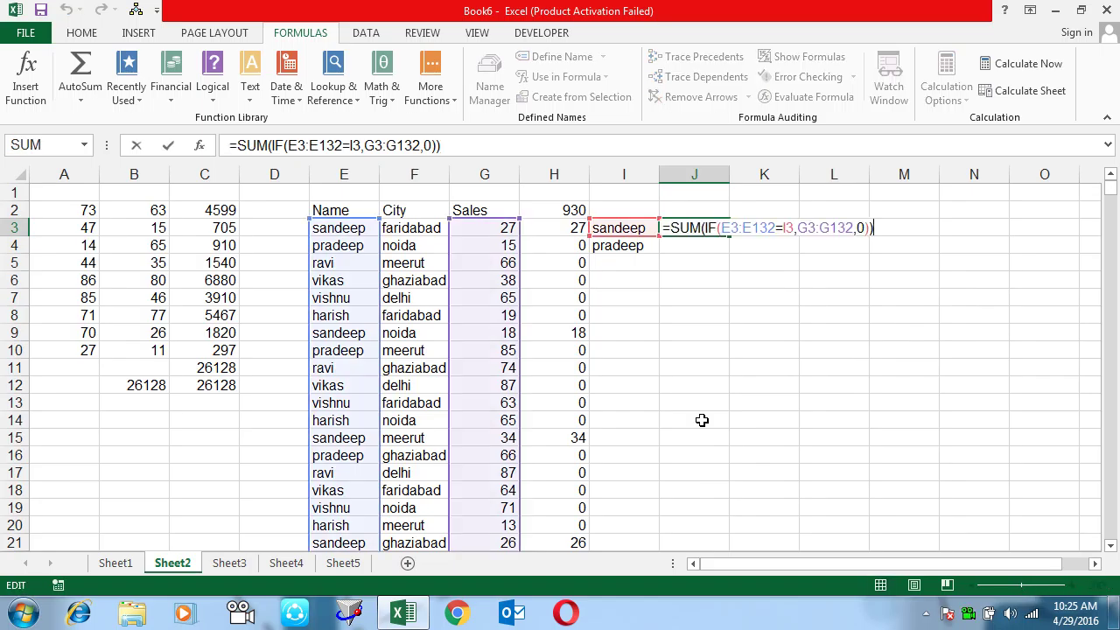
{"action": "key", "text": "ctrl+shift+Return"}
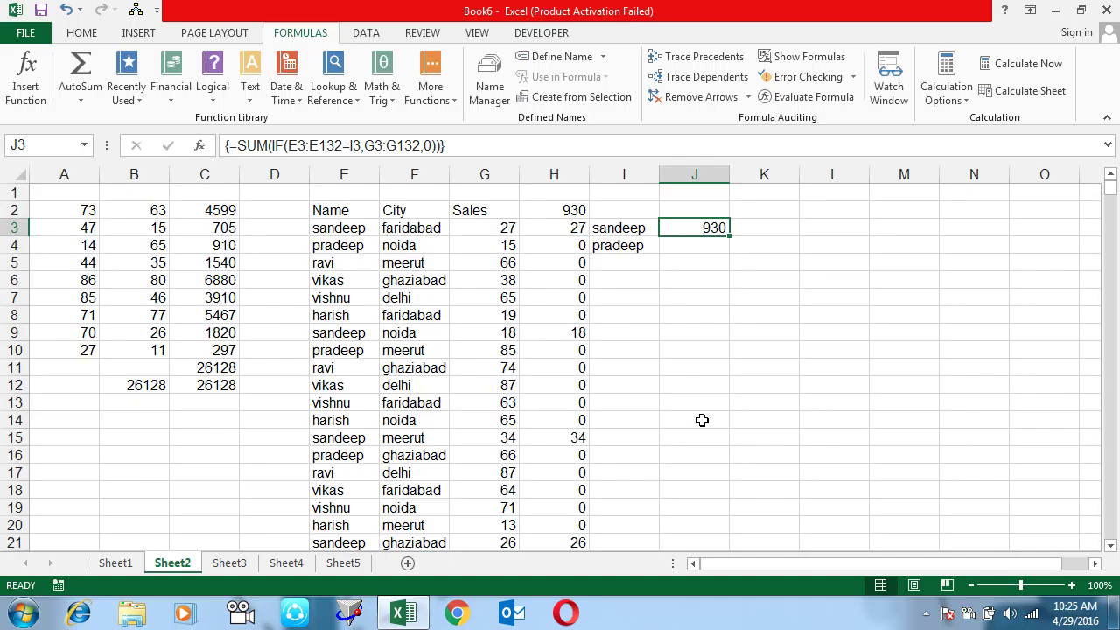
{"action": "key", "text": "F2"}
{"action": "key", "text": "Left"}
{"action": "key", "text": "Left"}
{"action": "key", "text": "Left"}
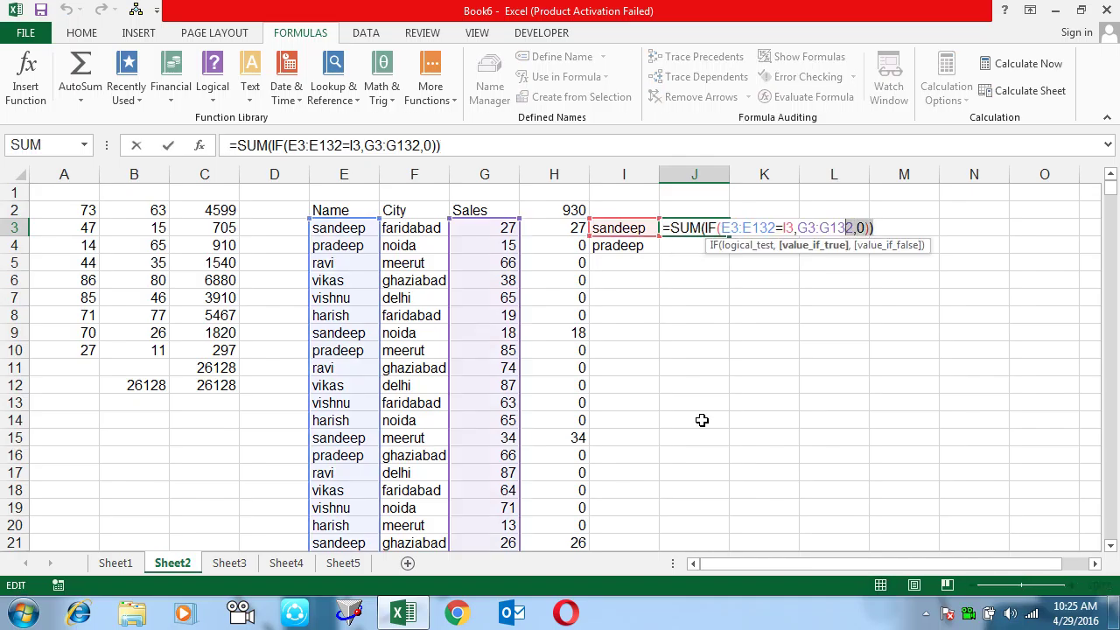
{"action": "key", "text": "Left"}
{"action": "key", "text": "Left"}
{"action": "key", "text": "Left"}
{"action": "key", "text": "shift+Left"}
{"action": "key", "text": "shift+Left"}
{"action": "key", "text": "shift+Left"}
{"action": "key", "text": "shift+Left"}
{"action": "key", "text": "ctrl+c"}
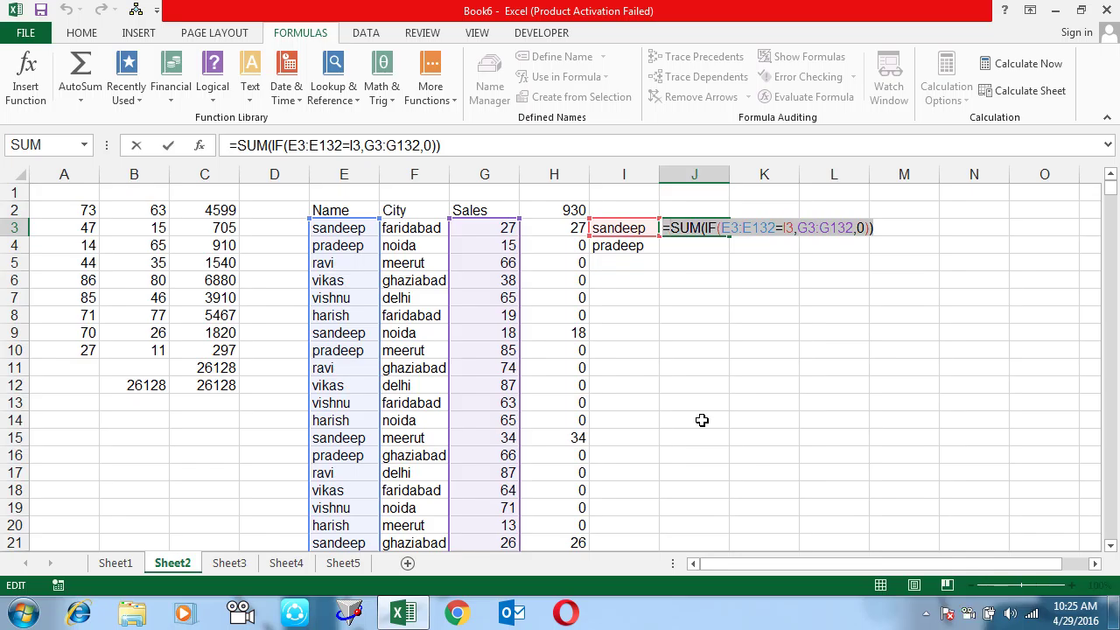
{"action": "key", "text": "ctrl+shift+Return"}
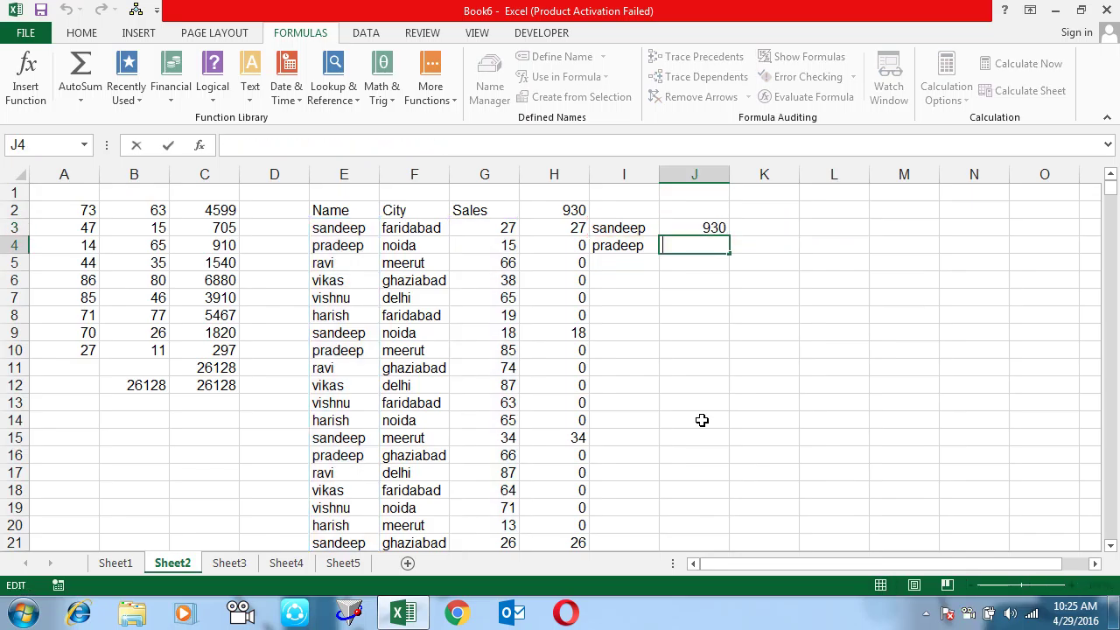
- Paste the SUM(IF) formula into J4, point it at I4, and array-enter it for 1115
{"action": "type", "text": "="}
{"action": "key", "text": "ctrl+v"}
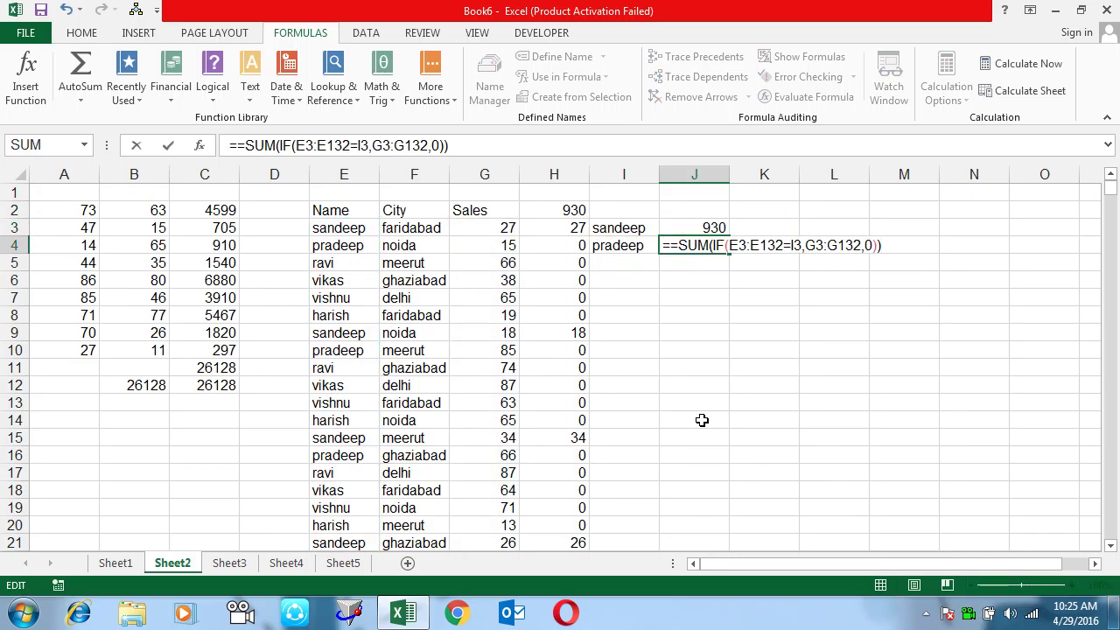
{"action": "left_click", "coordinate": [666, 246]}
{"action": "key", "text": "Delete"}
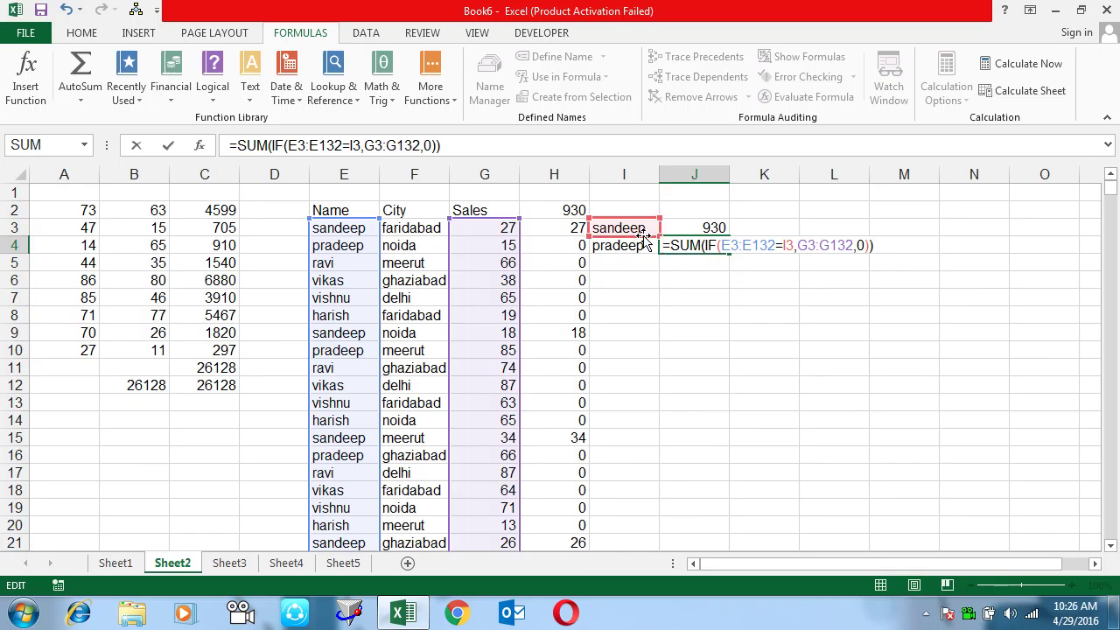
{"action": "left_click_drag", "start_coordinate": [643, 232], "coordinate": [654, 245]}
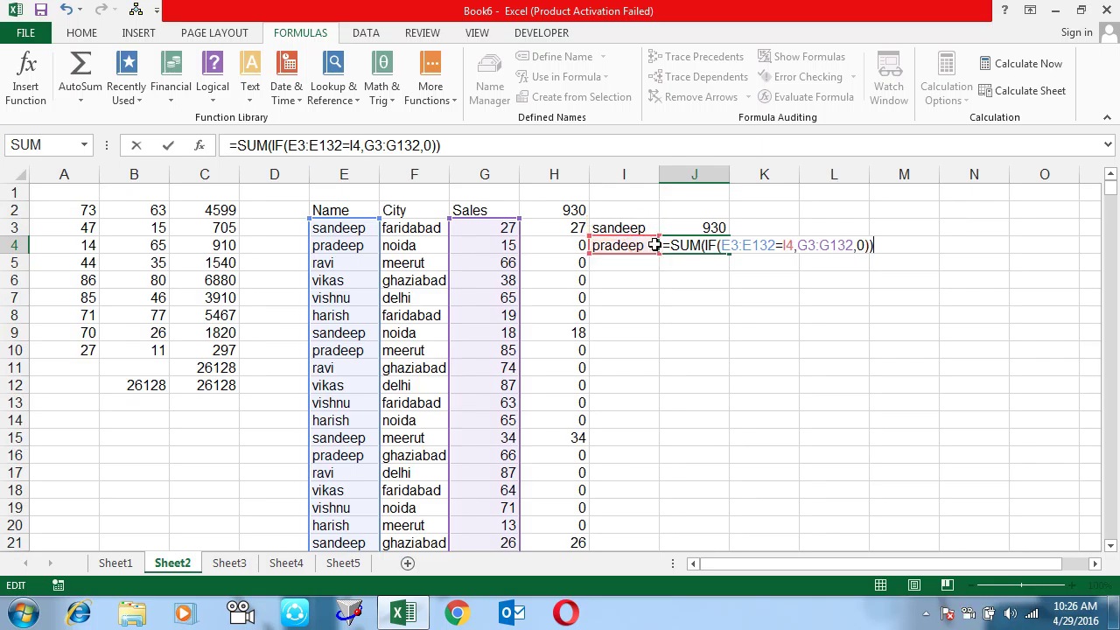
{"action": "key", "text": "ctrl+shift+Return"}
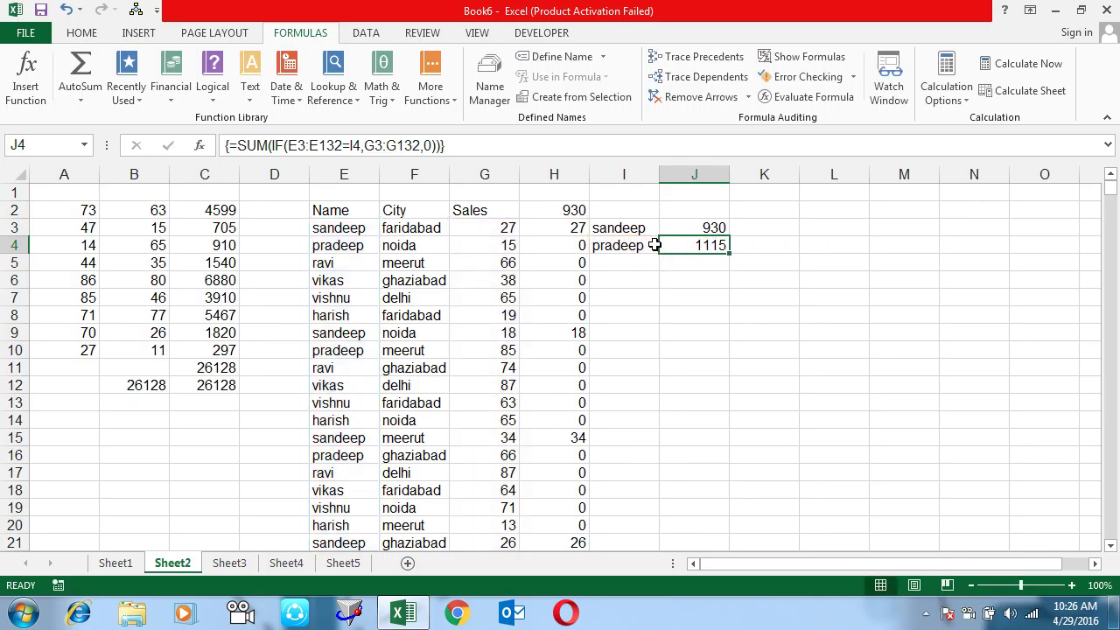
- AutoSum J3:J4 in J5 for a 2045 total and make it bold
{"action": "key", "text": "Down"}
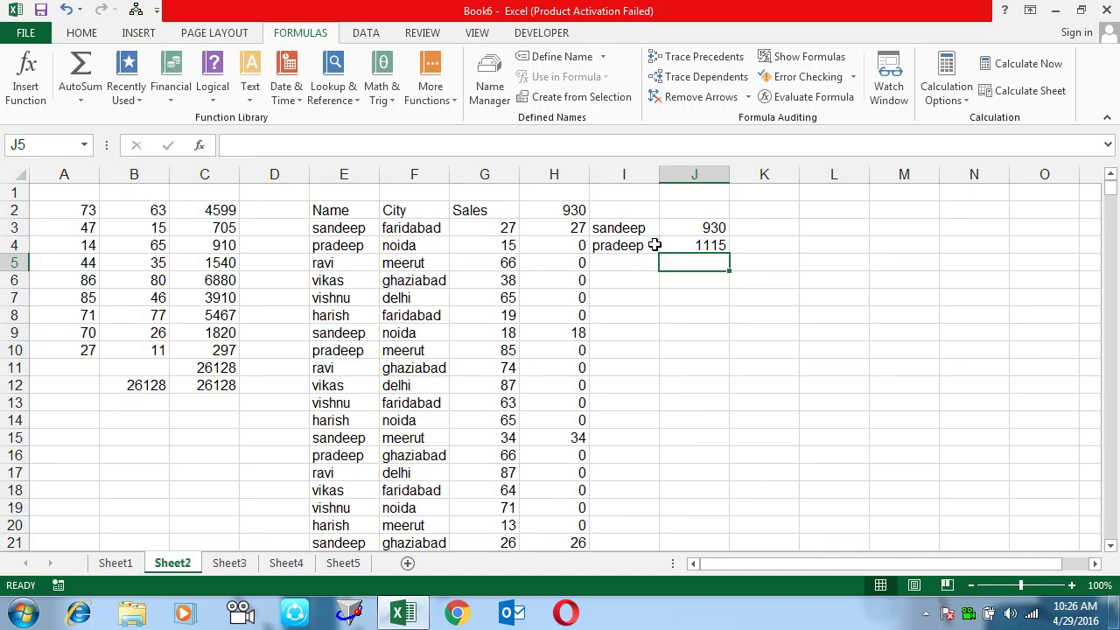
{"action": "key", "text": "alt+equal"}
{"action": "key", "text": "Return"}
{"action": "key", "text": "Up"}
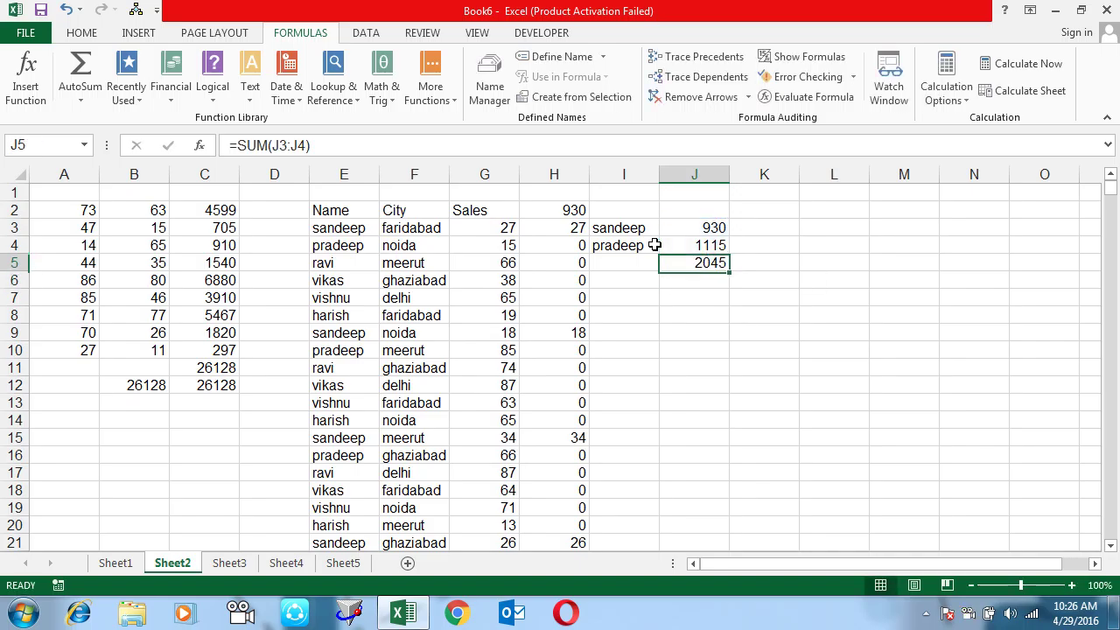
{"action": "key", "text": "ctrl+b"}
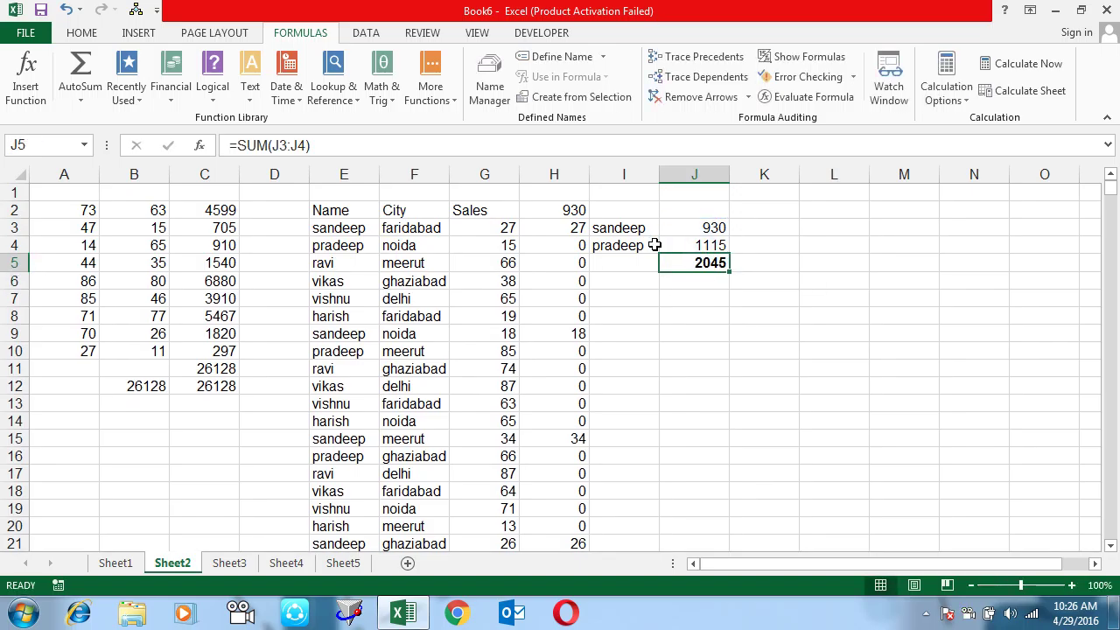
- Review the J3 array formula and the names in I3:I4, ending at J6
{"action": "key", "text": "Up"}
{"action": "key", "text": "Up"}
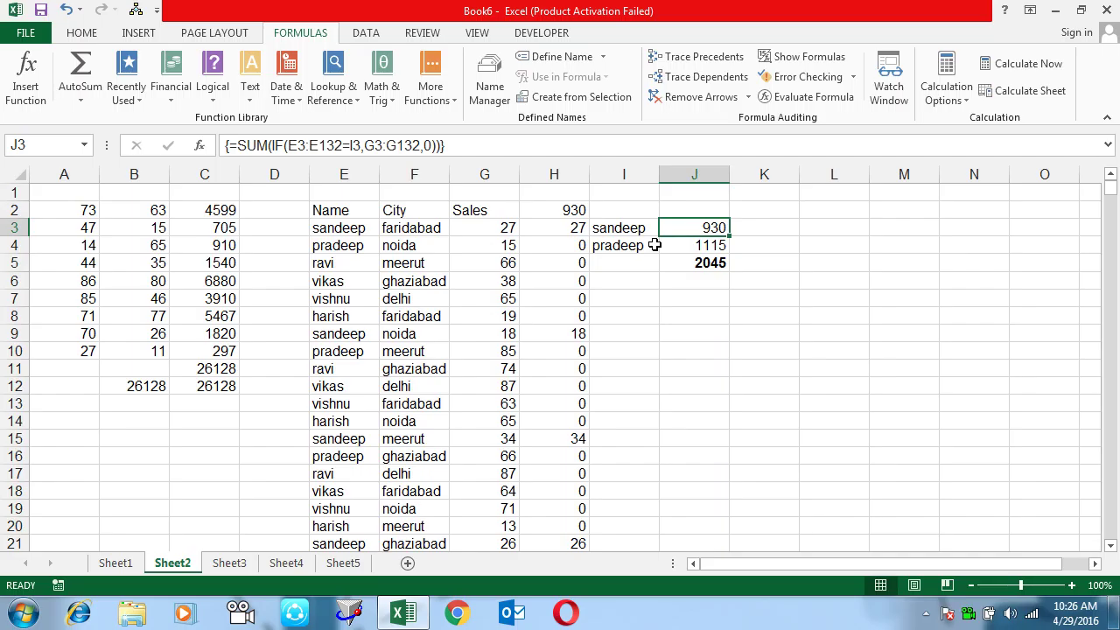
{"action": "key", "text": "Left"}
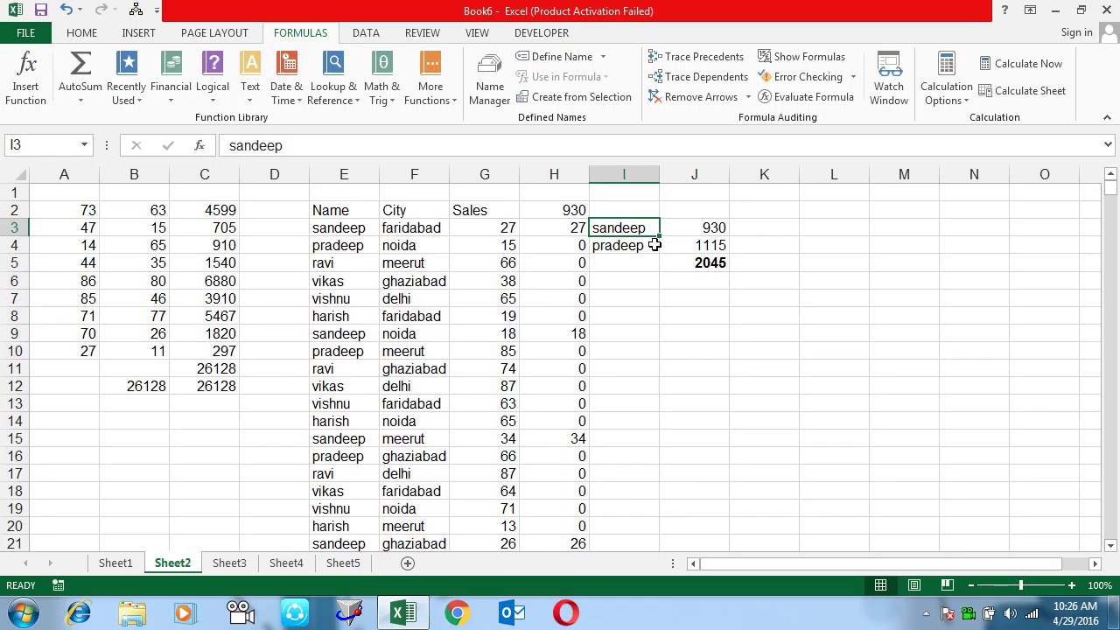
{"action": "key", "text": "shift+Down"}
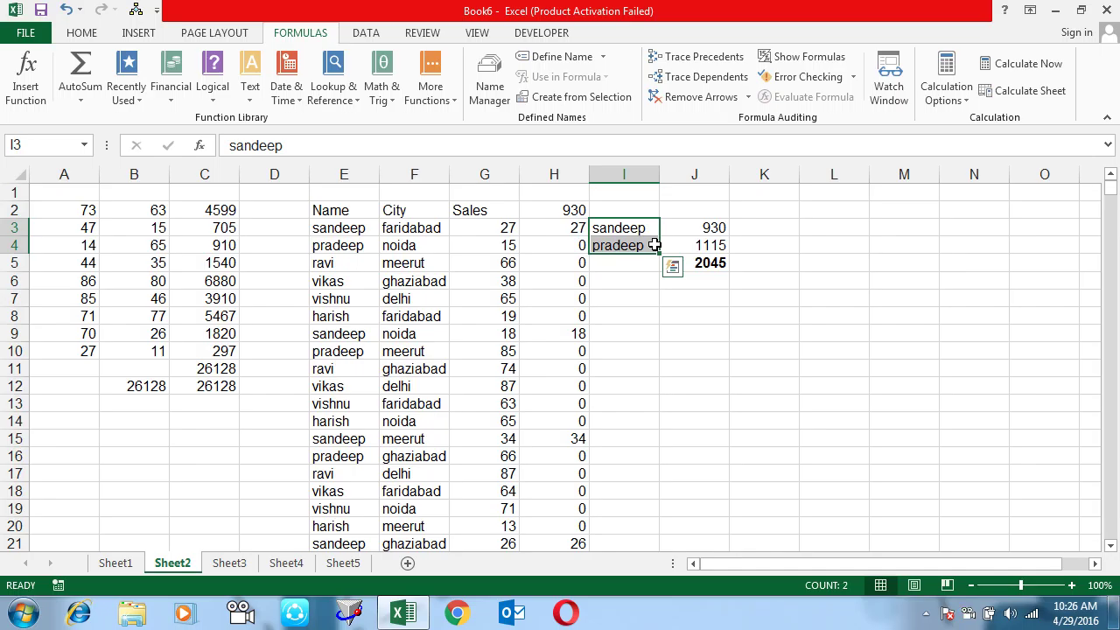
{"action": "key", "text": "Down"}
{"action": "key", "text": "Right"}
{"action": "key", "text": "Down"}
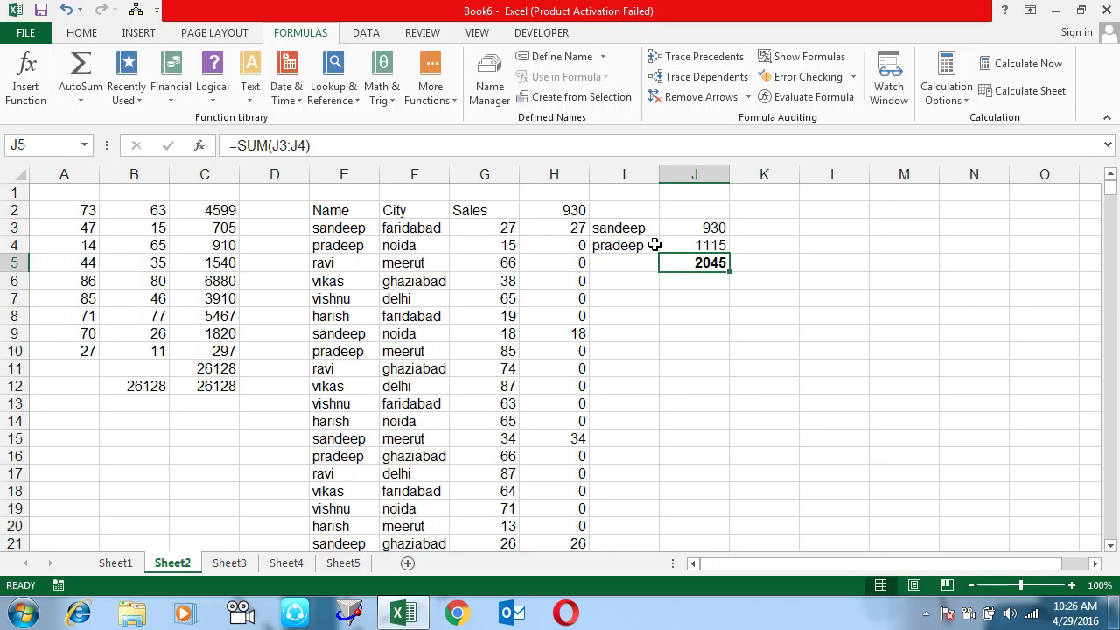
{"action": "key", "text": "Down"}
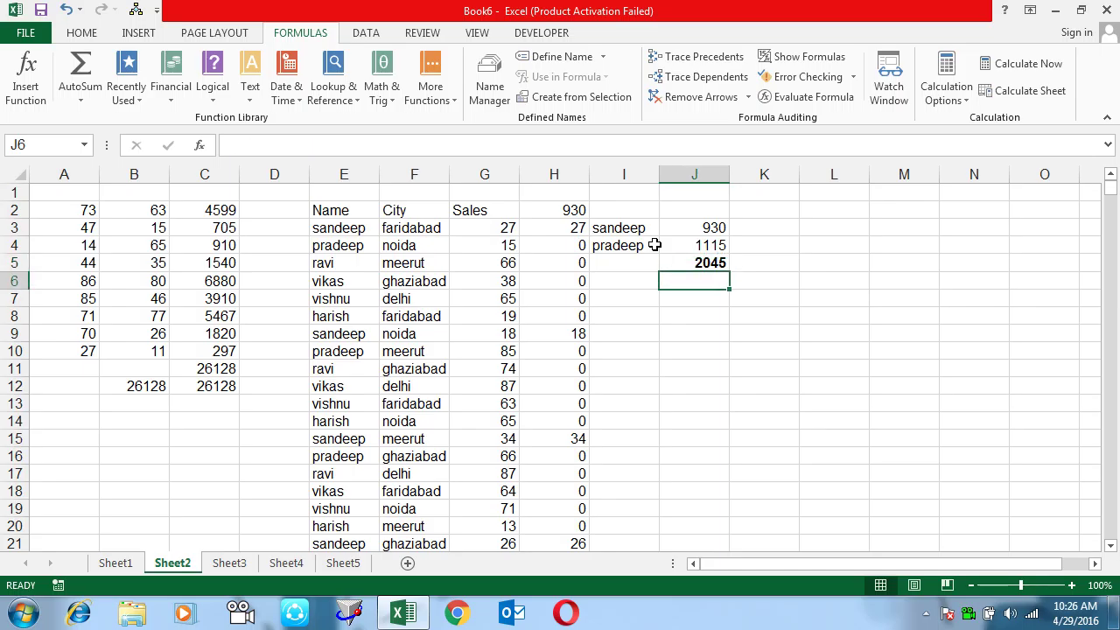
- Enter =SUMIF(E:E,"sandeep",G:G) in I6, returning 930
{"action": "key", "text": "Left"}
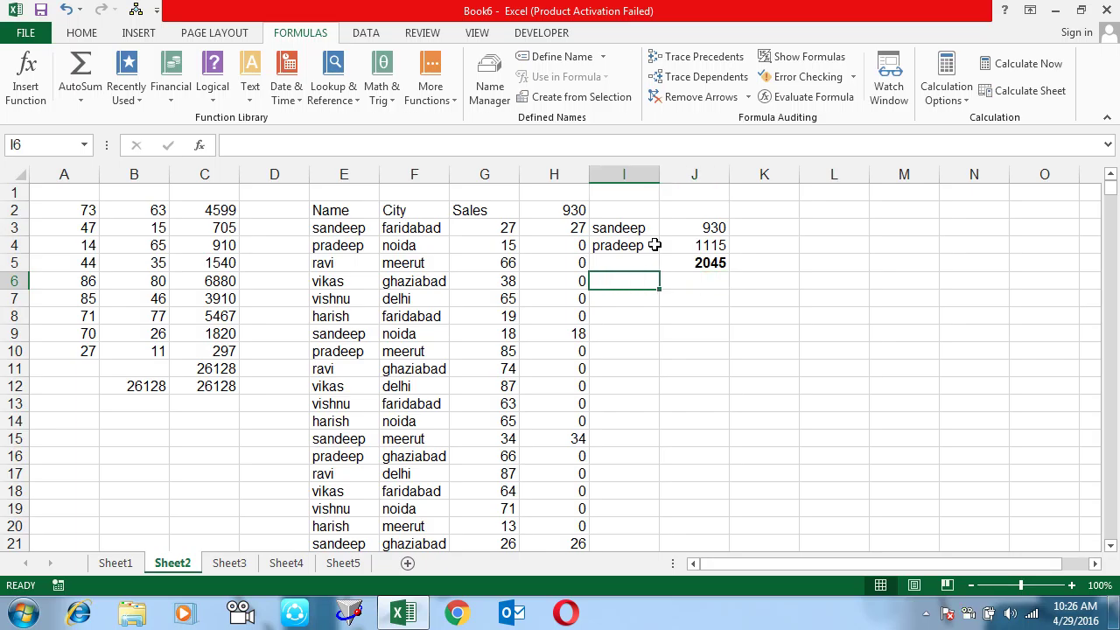
{"action": "type", "text": "=sum"}
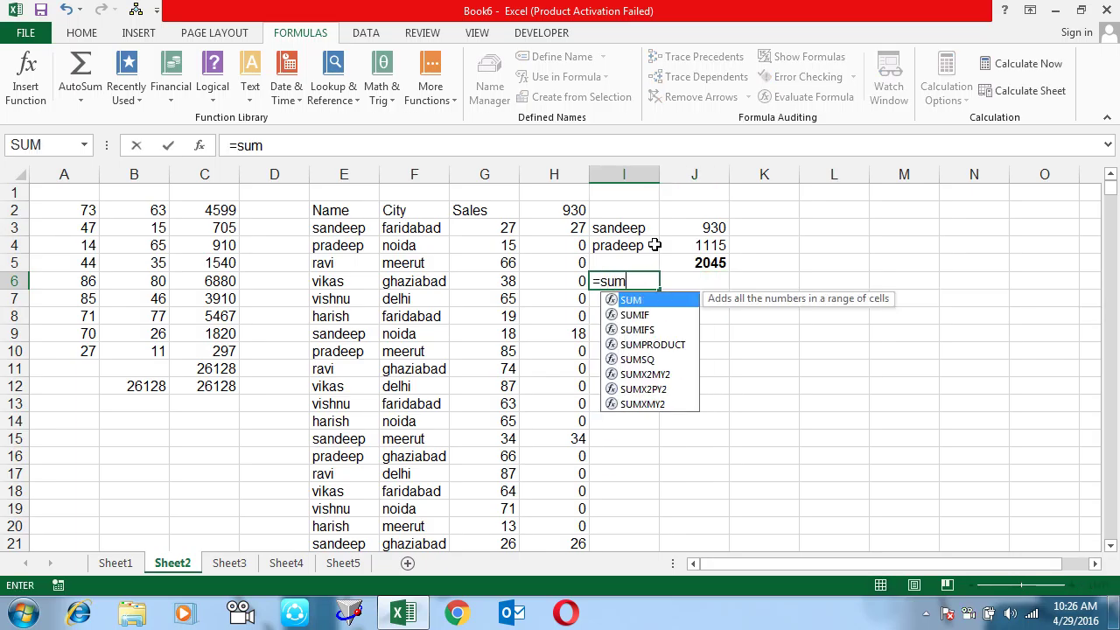
{"action": "key", "text": "Tab"}
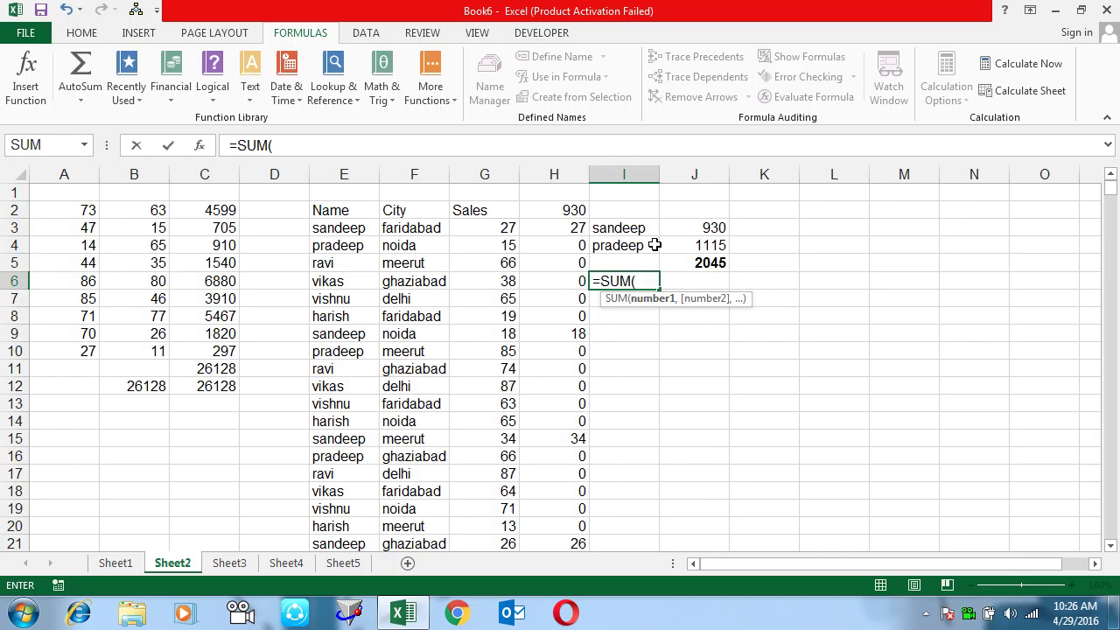
{"action": "type", "text": "i"}
{"action": "key", "text": "BackSpace"}
{"action": "key", "text": "BackSpace"}
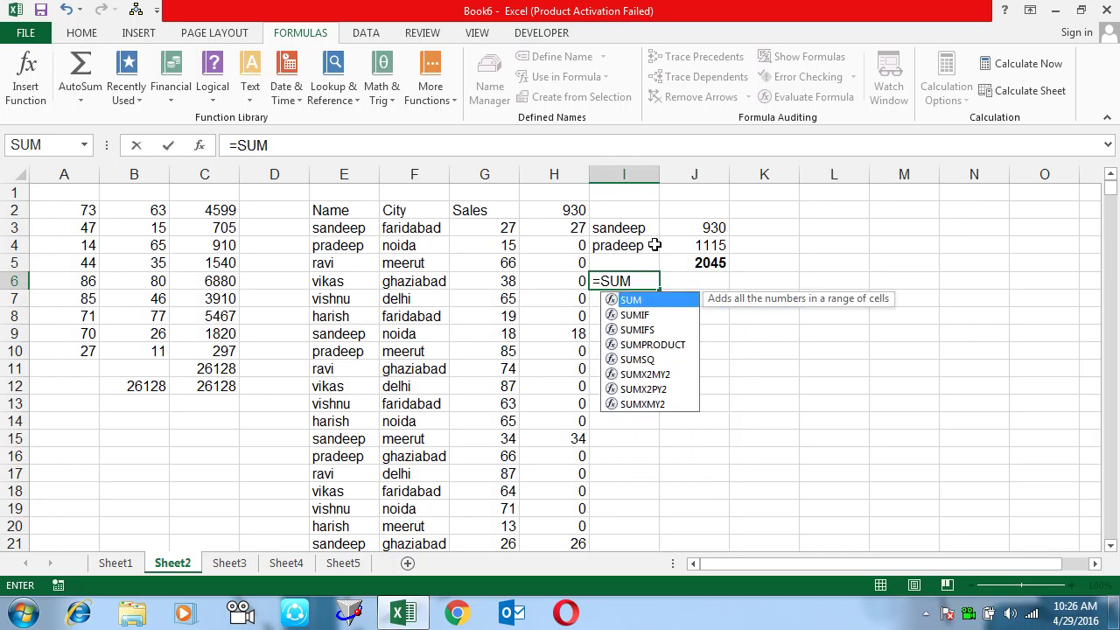
{"action": "type", "text": "if"}
{"action": "key", "text": "Tab"}
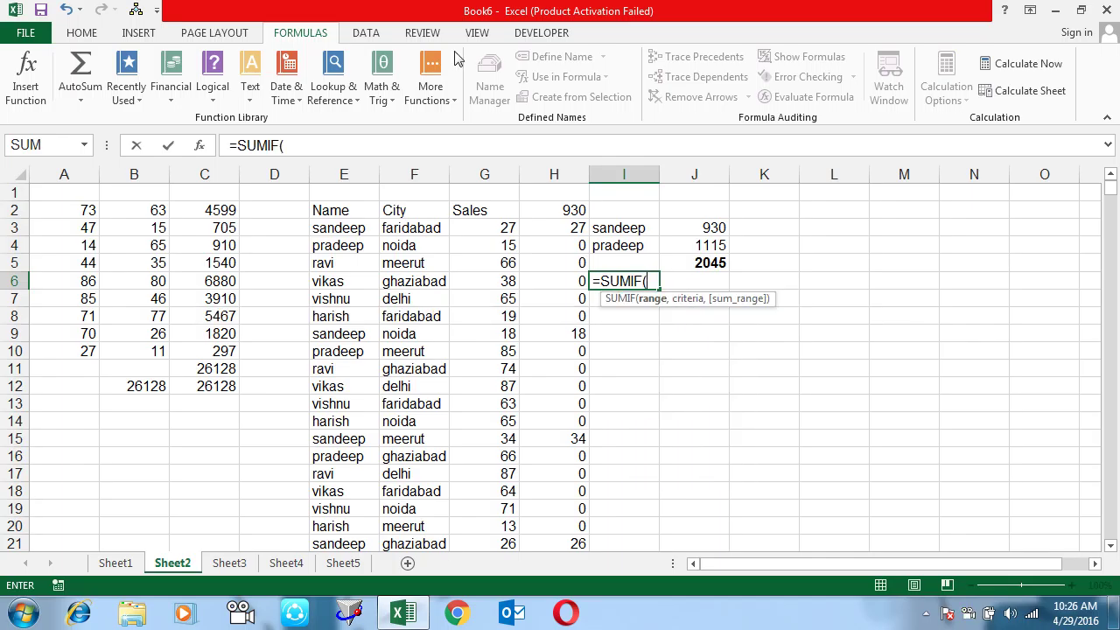
{"action": "left_click", "coordinate": [344, 173]}
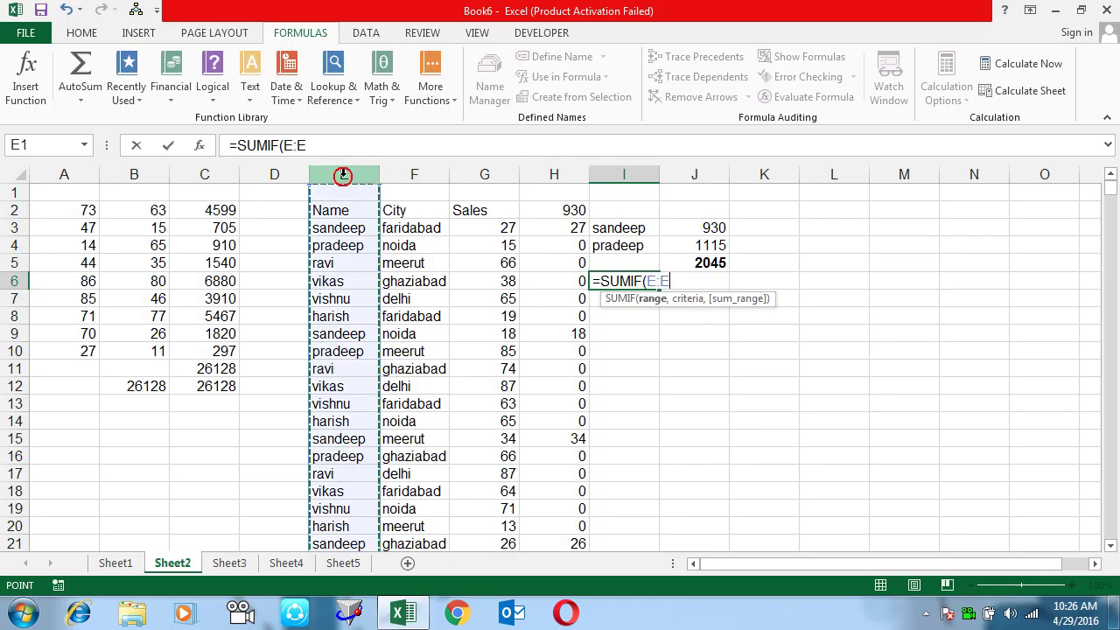
{"action": "type", "text": ","}
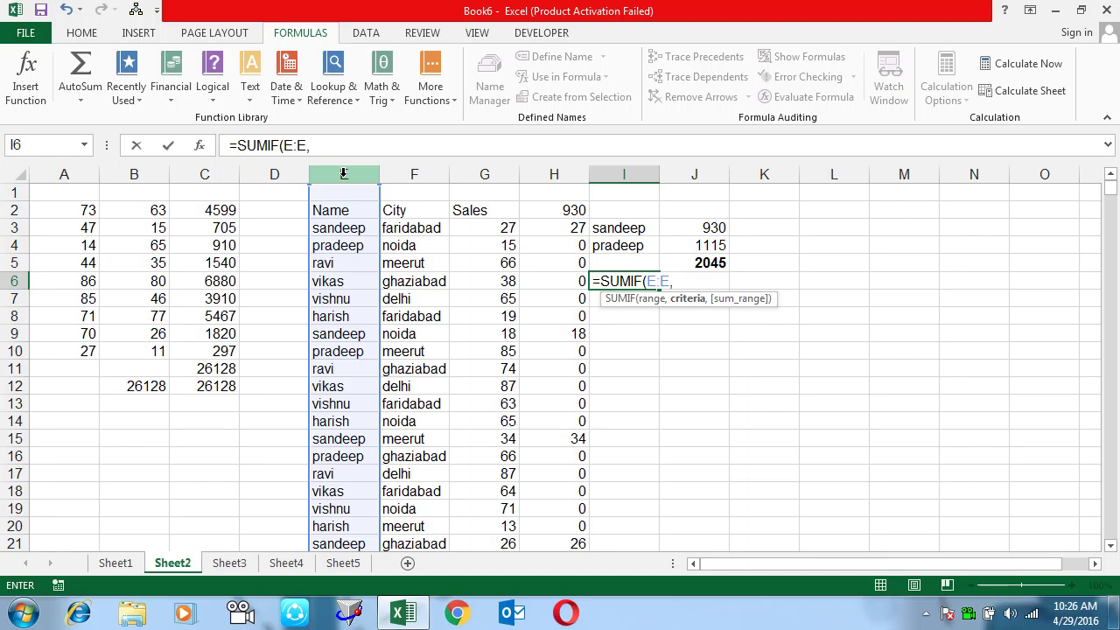
{"action": "type", "text": "\"sandeep\""}
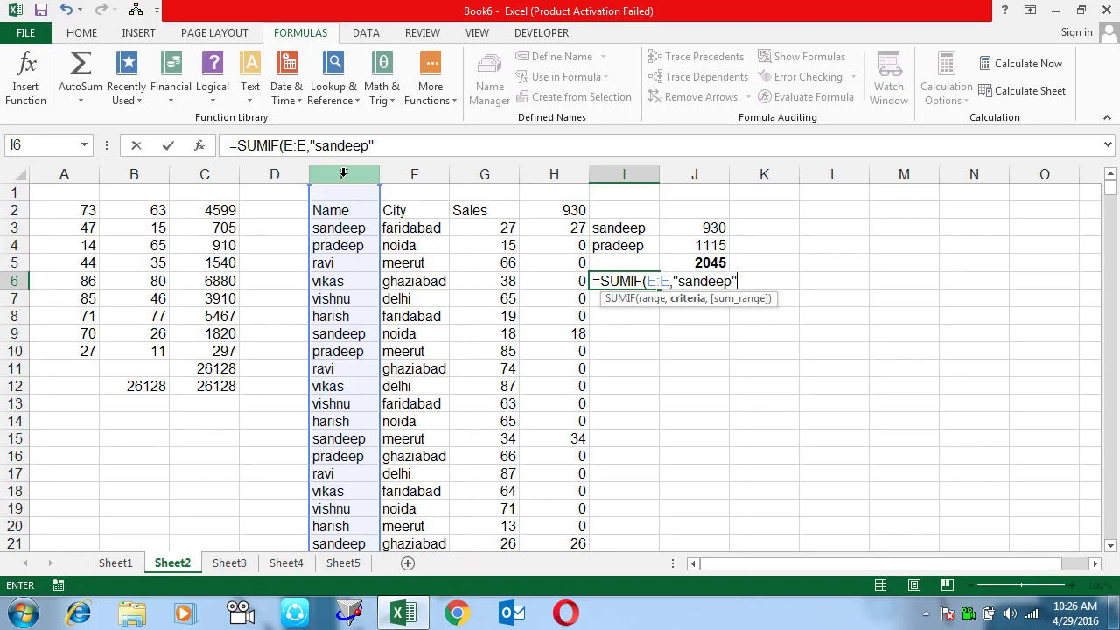
{"action": "type", "text": ","}
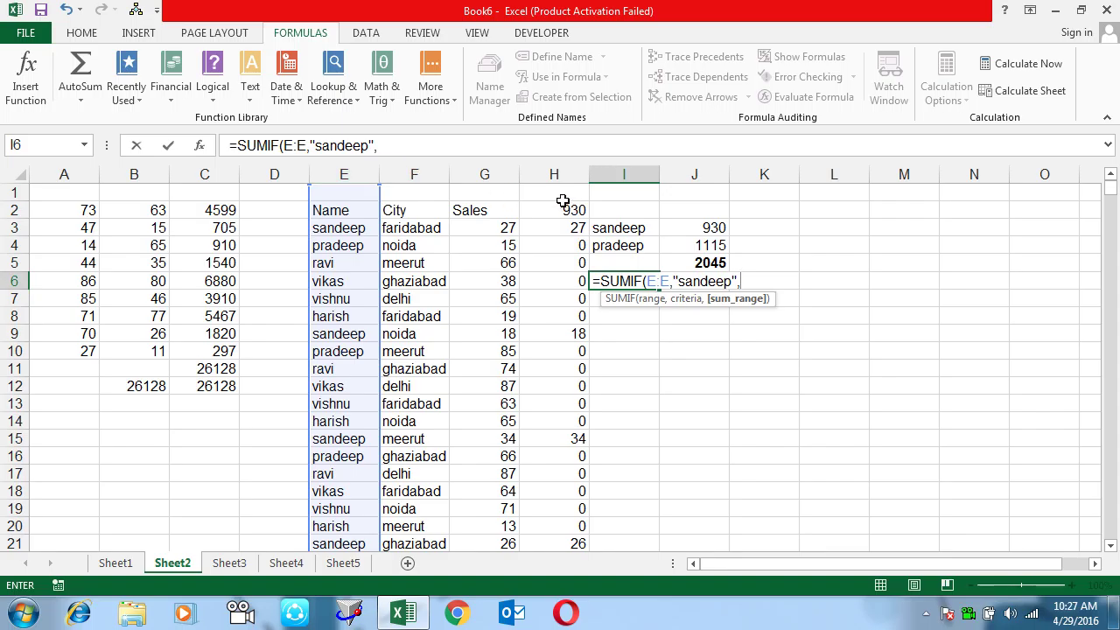
{"action": "left_click", "coordinate": [480, 174]}
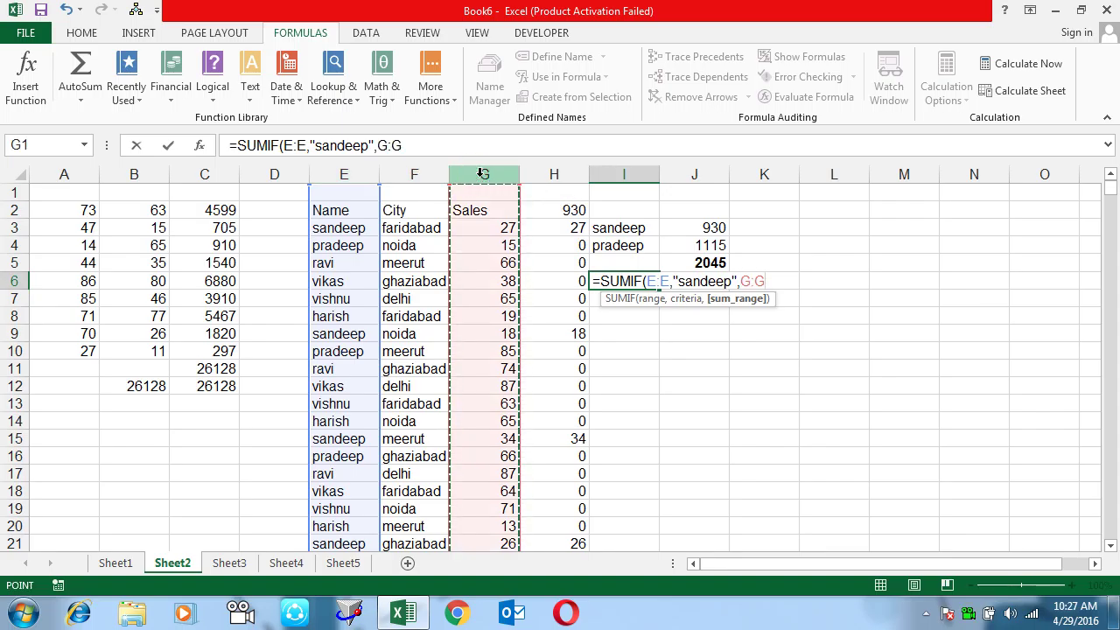
{"action": "type", "text": ")"}
{"action": "key", "text": "Return"}
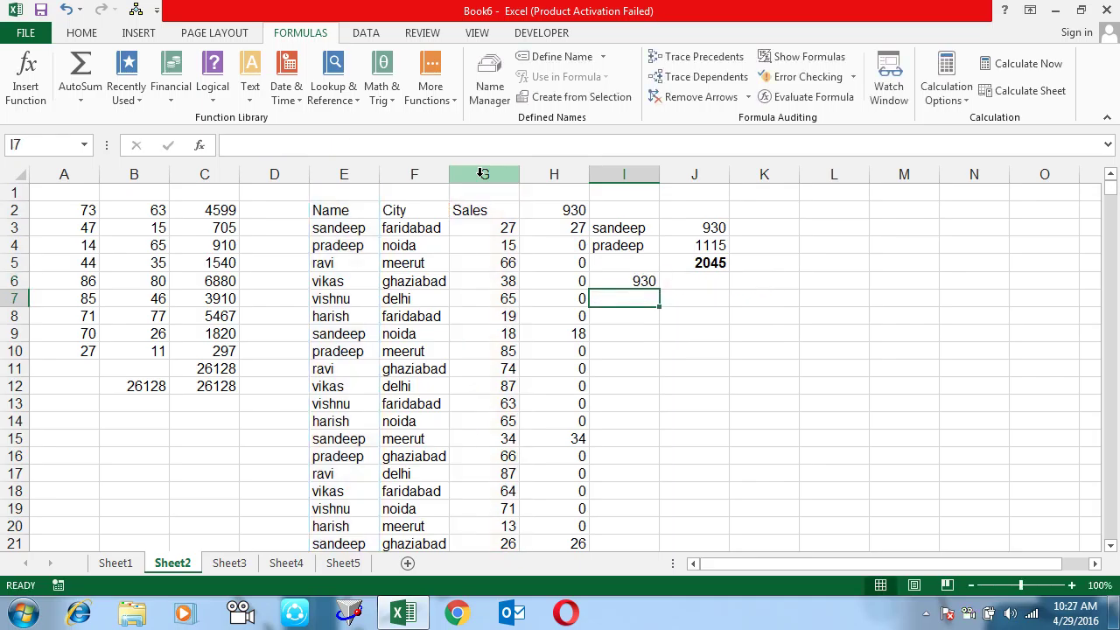
- Change I6's criterion to the array constant {"sandeep";"pradeep"}
{"action": "key", "text": "Up"}
{"action": "key", "text": "F2"}
{"action": "key", "text": "Left"}
{"action": "key", "text": "Left"}
{"action": "key", "text": "Left"}
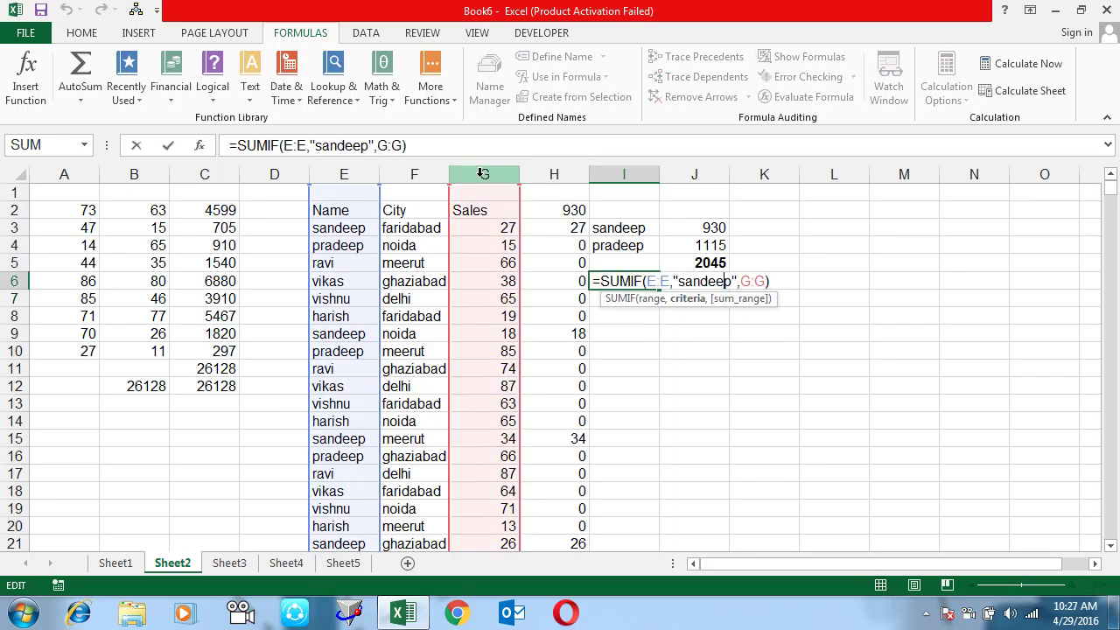
{"action": "key", "text": "Left"}
{"action": "key", "text": "Left"}
{"action": "key", "text": "Left"}
{"action": "type", "text": "{"}
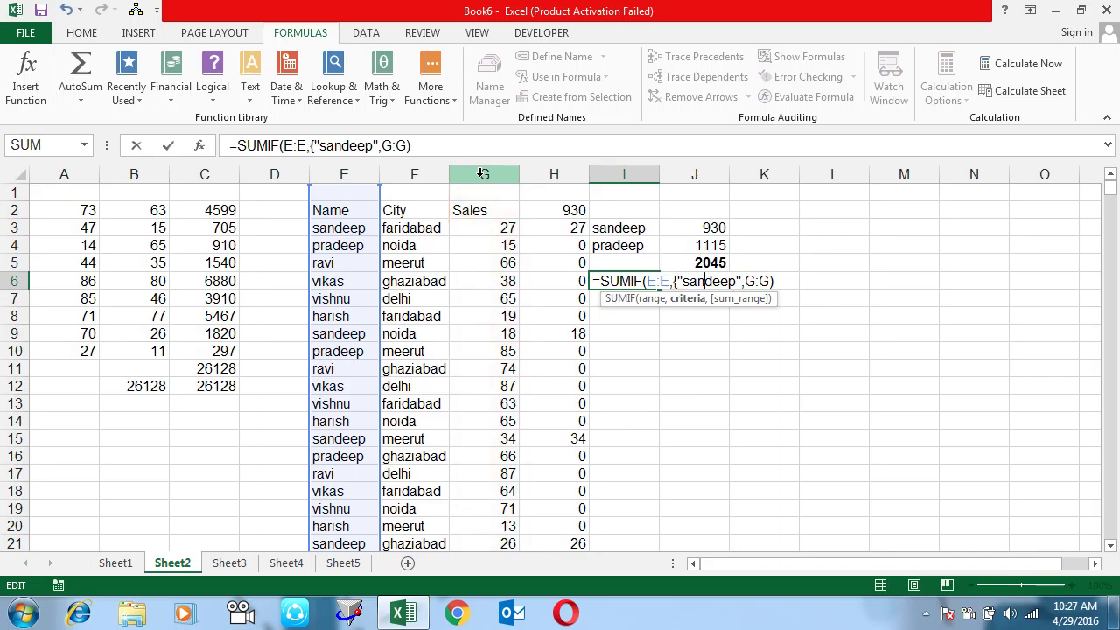
{"action": "key", "text": "Right"}
{"action": "type", "text": ";"}
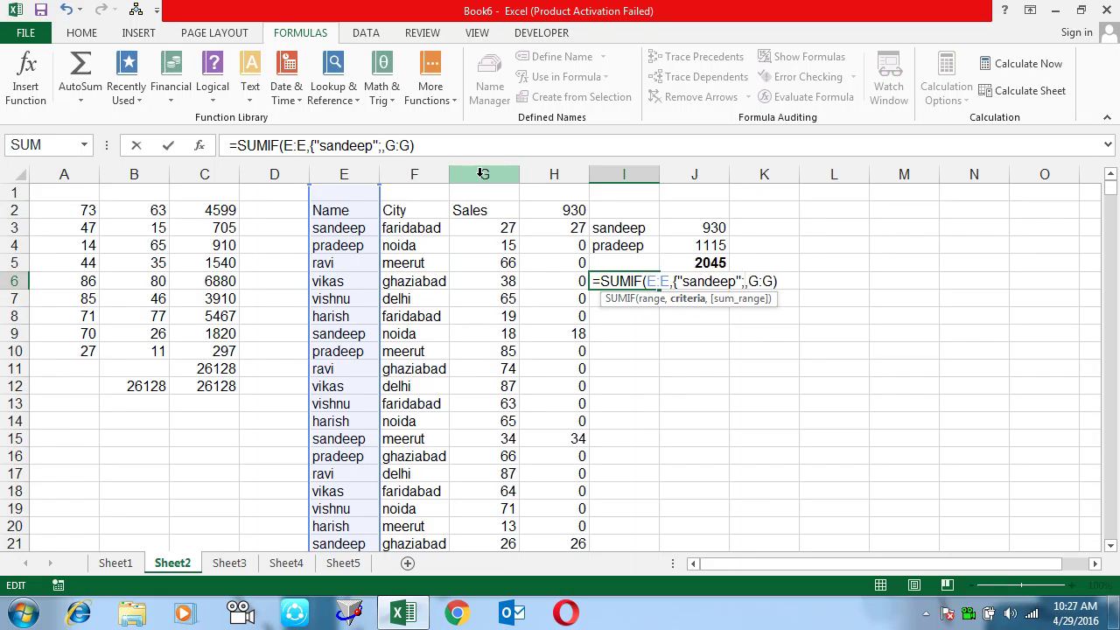
{"action": "type", "text": "\"pradd"}
{"action": "key", "text": "BackSpace"}
{"action": "type", "text": "eep"}
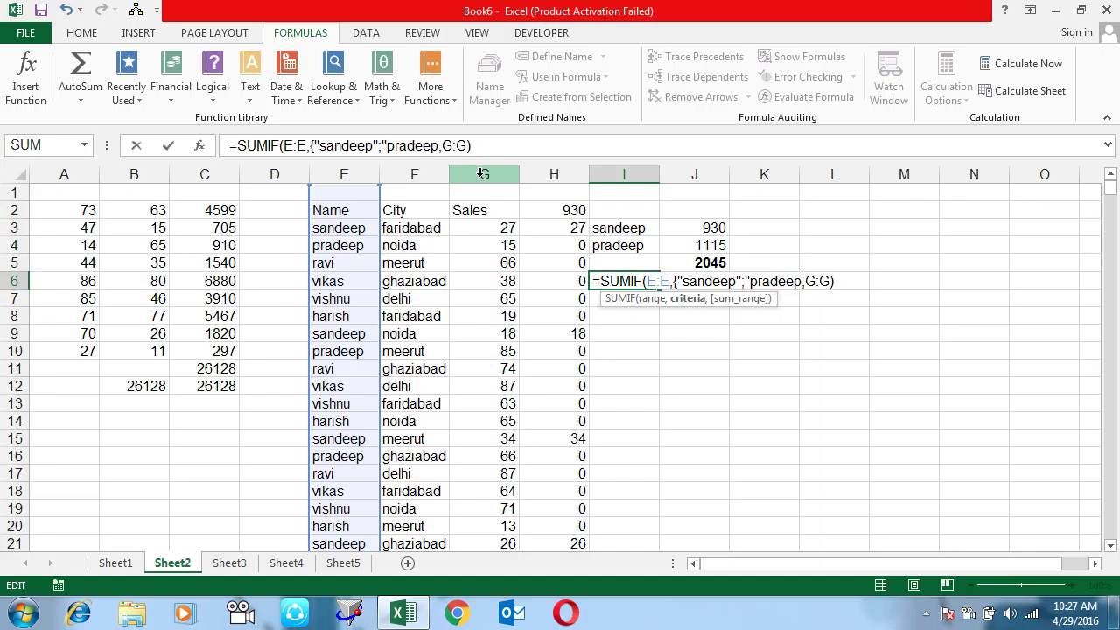
{"action": "type", "text": "\"}"}
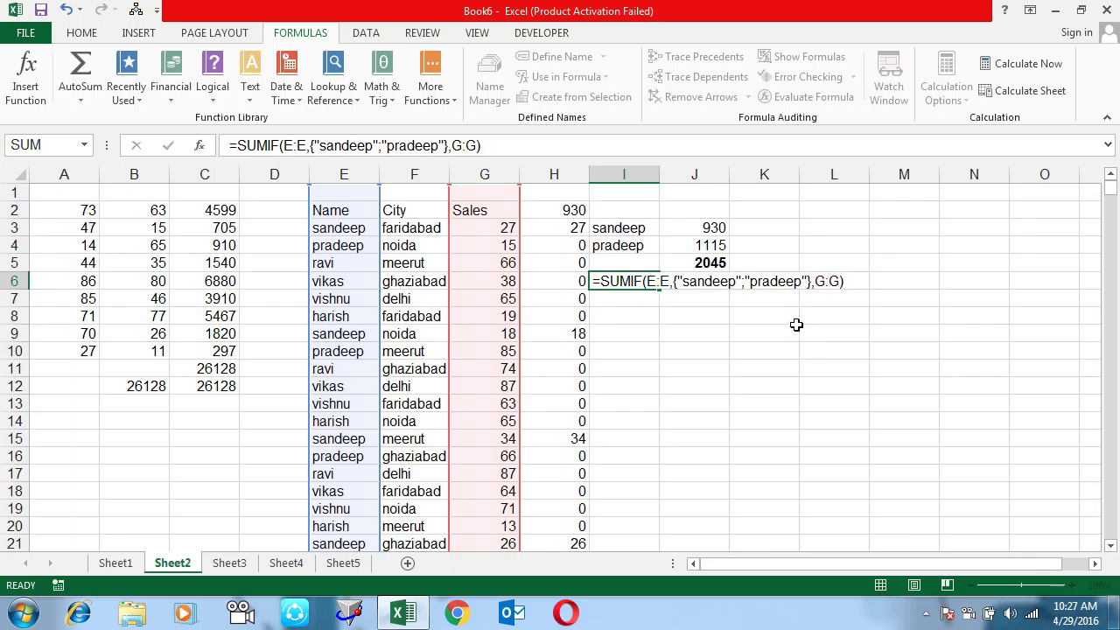
{"action": "key", "text": "Return"}
- Wrap I6's SUMIF in SUM and array-enter it, giving 2045
{"action": "key", "text": "Up"}
{"action": "key", "text": "F2"}
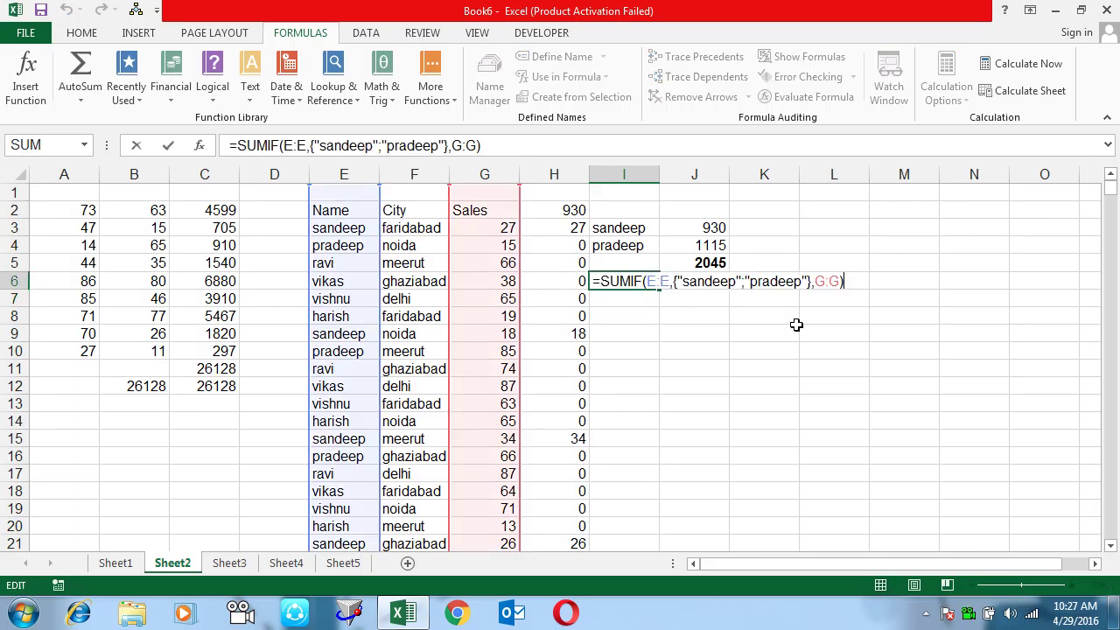
{"action": "key", "text": "ctrl+shift+Return"}
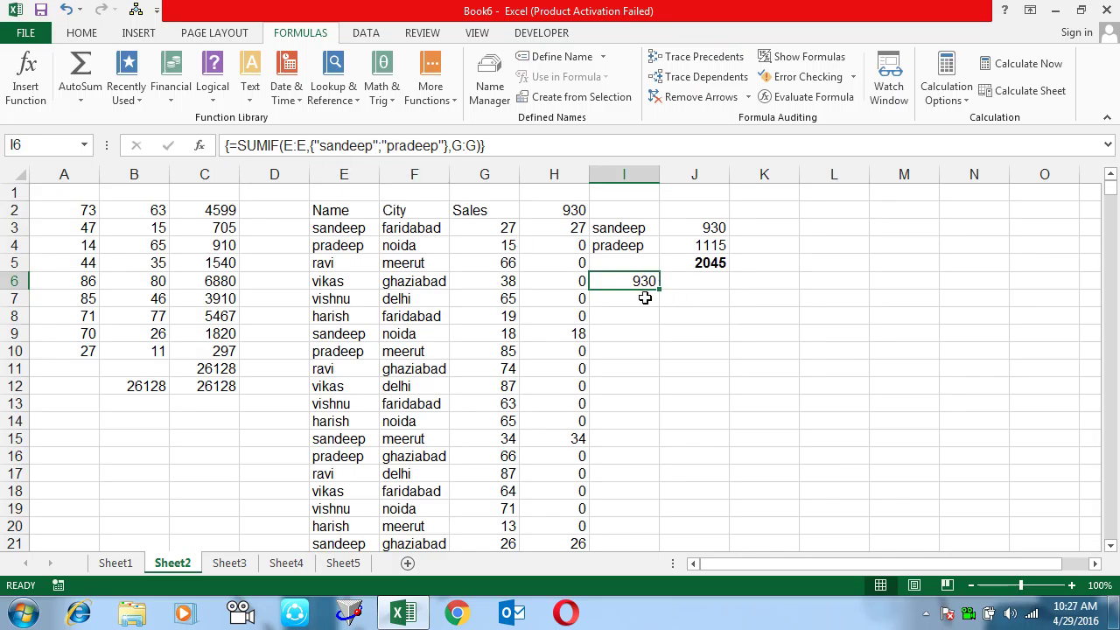
{"action": "key", "text": "F2"}
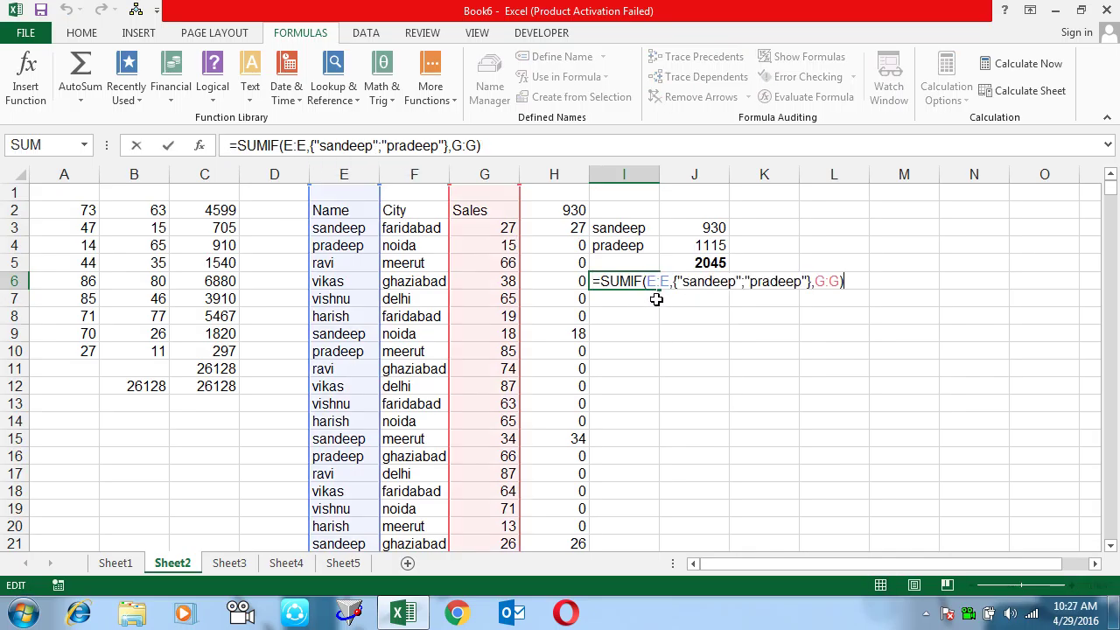
{"action": "type", "text": "sum("}
{"action": "key", "text": "Right"}
{"action": "key", "text": "Right"}
{"action": "key", "text": "Right"}
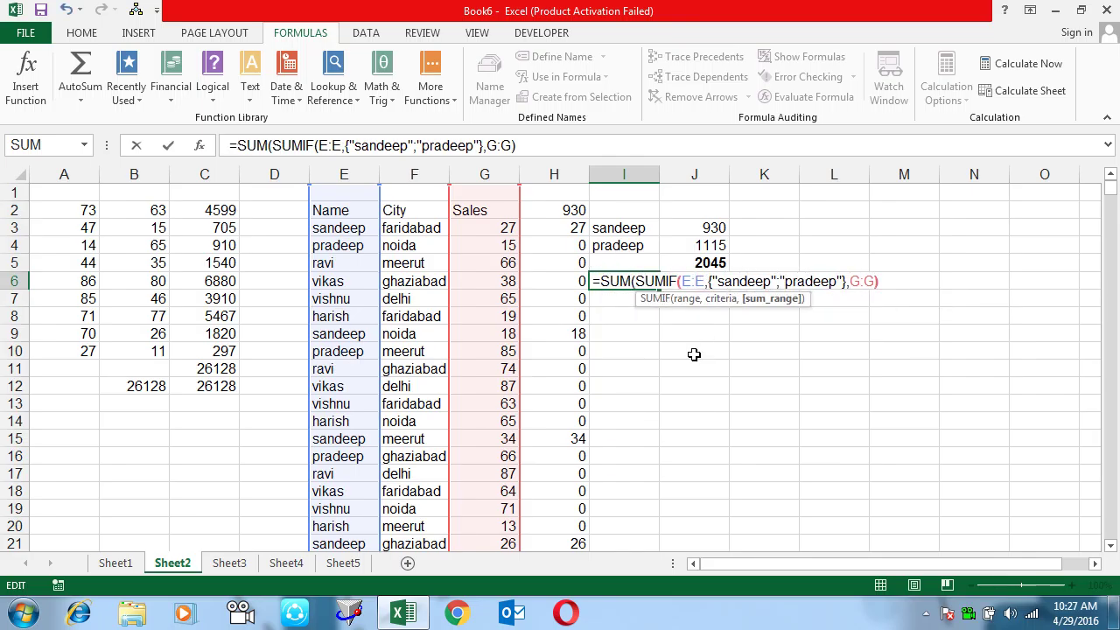
{"action": "key", "text": "End"}
{"action": "type", "text": ")"}
{"action": "key", "text": "ctrl+shift+Return"}
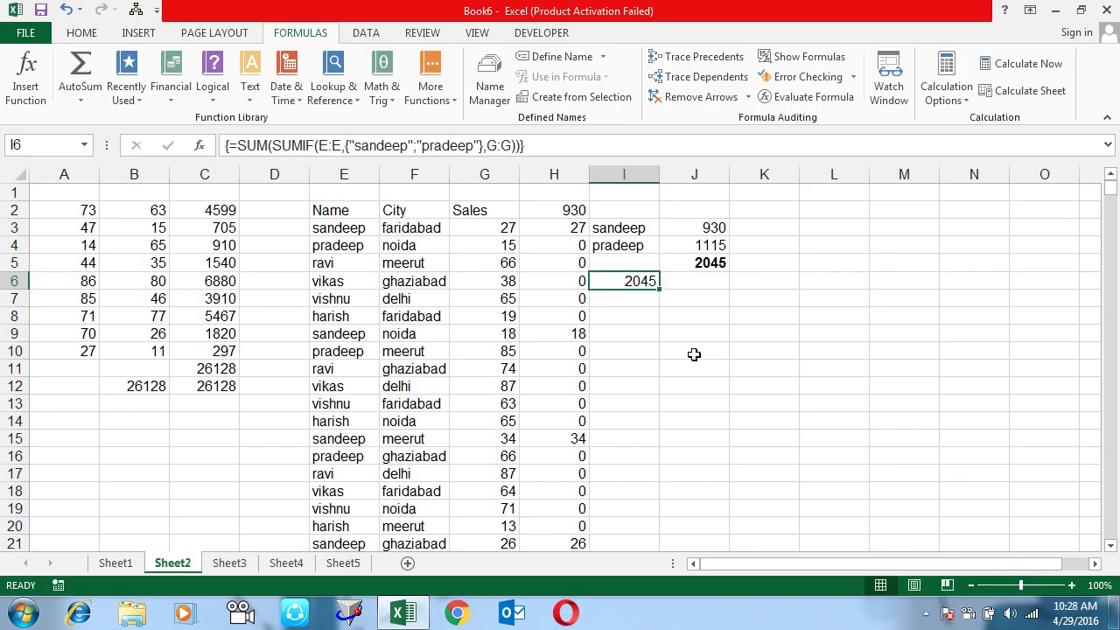
- Enter =SUMIF(E:E,I3,G:G) in K3 to total sandeep's sales
{"action": "key", "text": "Right"}
{"action": "key", "text": "Up"}
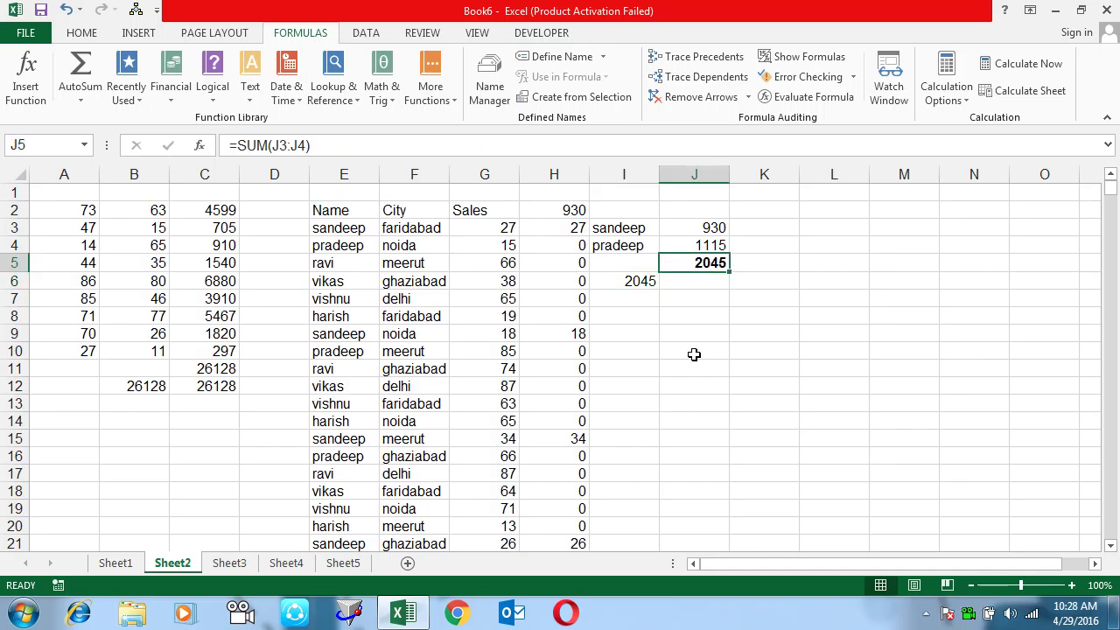
{"action": "key", "text": "Up"}
{"action": "key", "text": "Up"}
{"action": "key", "text": "Right"}
{"action": "type", "text": "=sum"}
{"action": "key", "text": "Tab"}
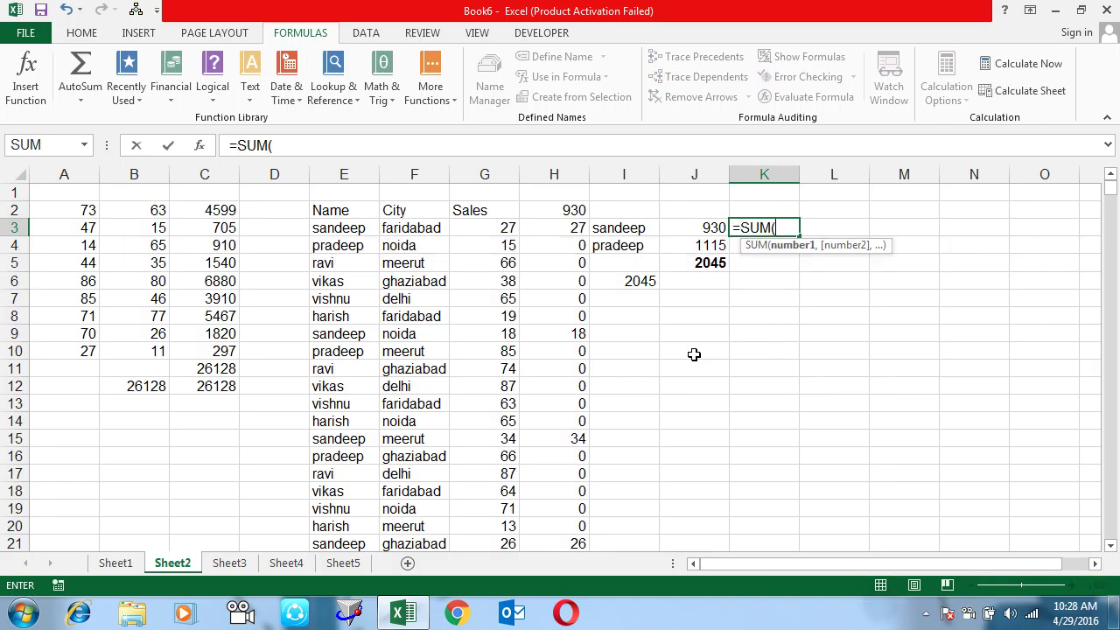
{"action": "key", "text": "BackSpace"}
{"action": "type", "text": "if"}
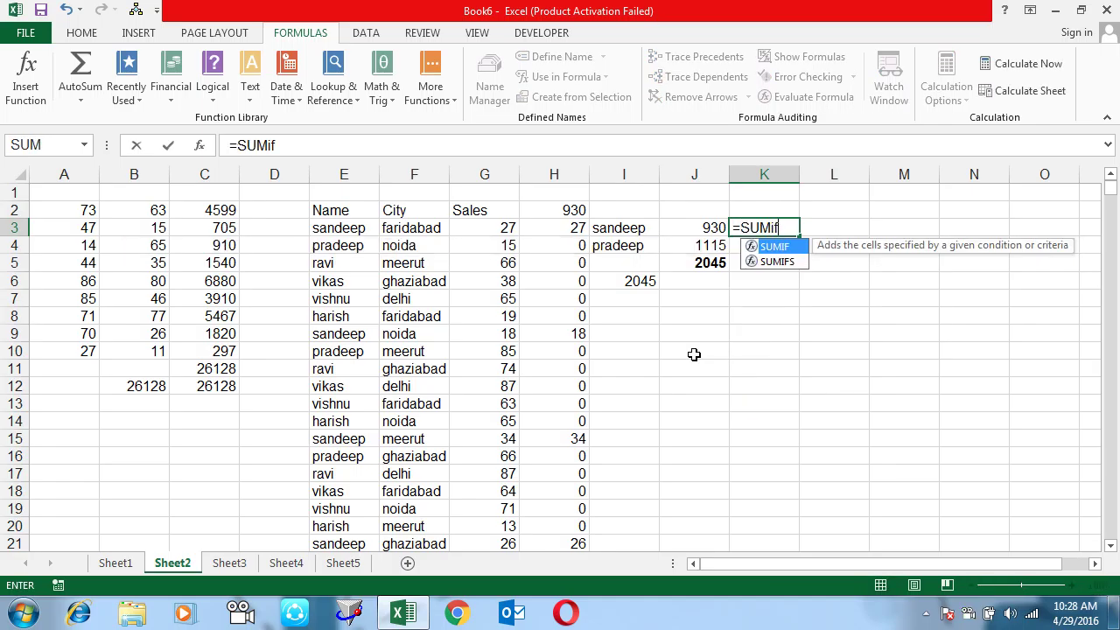
{"action": "key", "text": "Tab"}
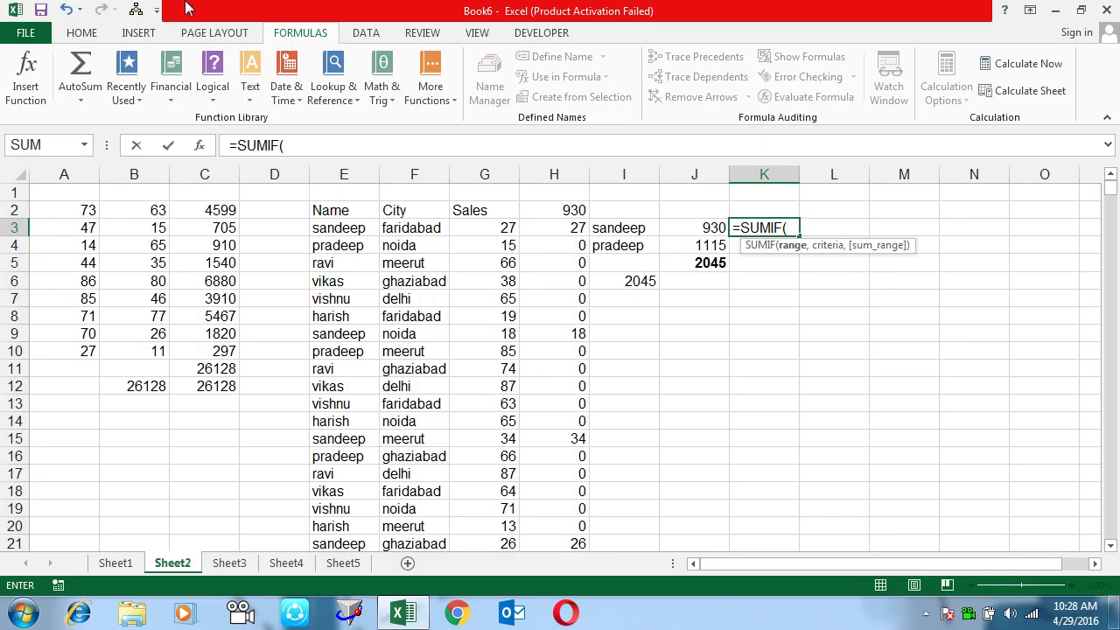
{"action": "left_click", "coordinate": [340, 174]}
{"action": "type", "text": ","}
{"action": "left_click", "coordinate": [638, 229]}
{"action": "type", "text": ","}
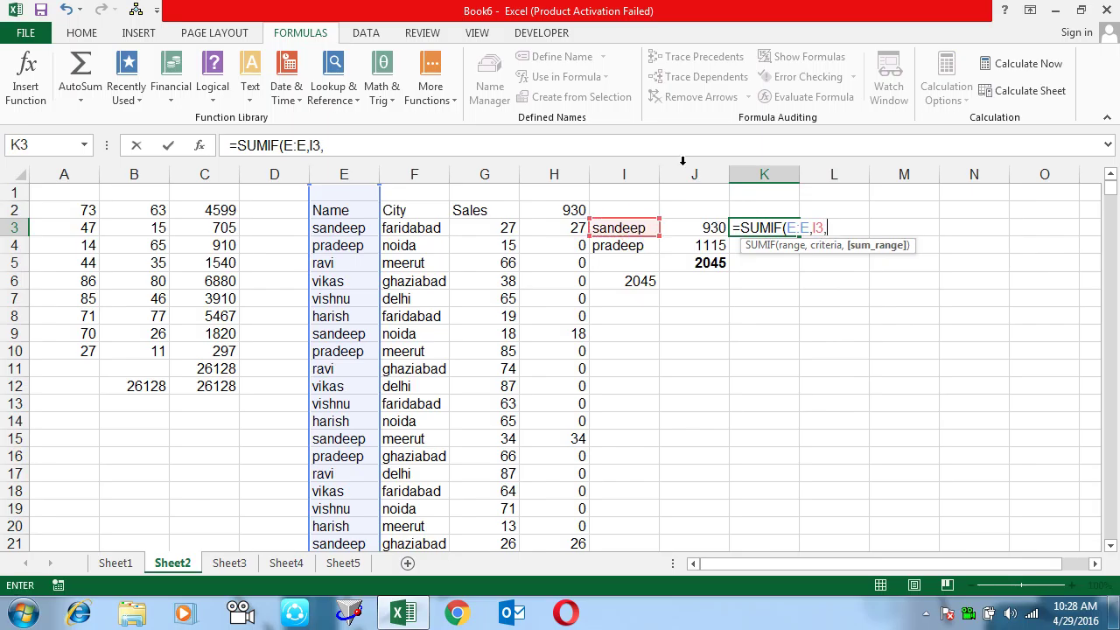
{"action": "left_click", "coordinate": [503, 171]}
{"action": "type", "text": ")"}
{"action": "key", "text": "Return"}
- Extend K3 with +SUMIF(E:E,I4,H:H) for pradeep over column H
{"action": "key", "text": "Up"}
{"action": "key", "text": "F2"}
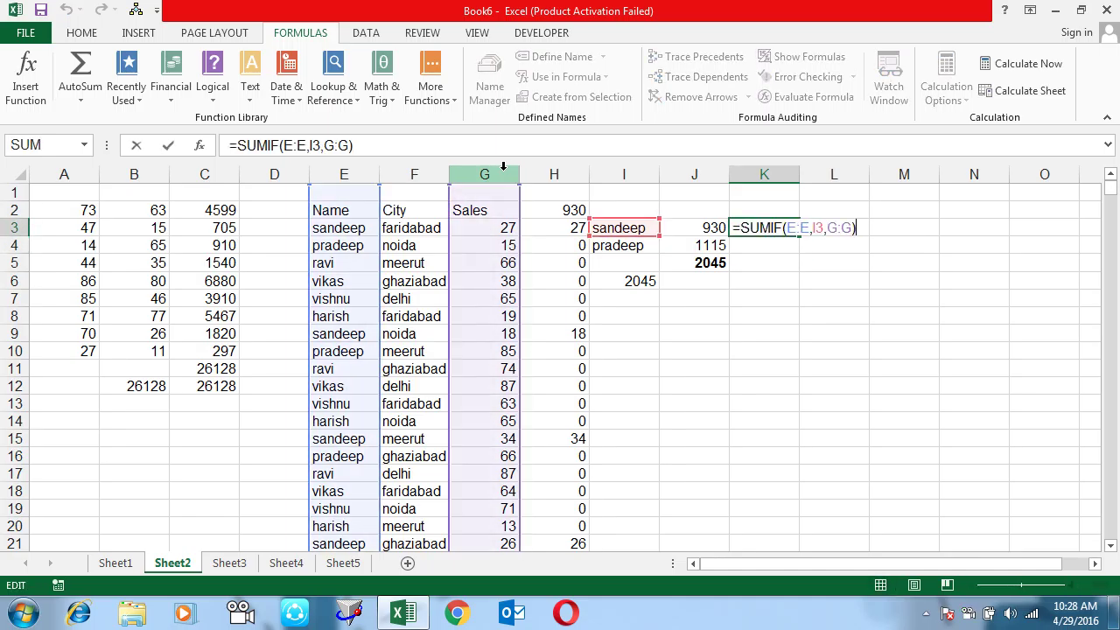
{"action": "type", "text": "+"}
{"action": "type", "text": "sum"}
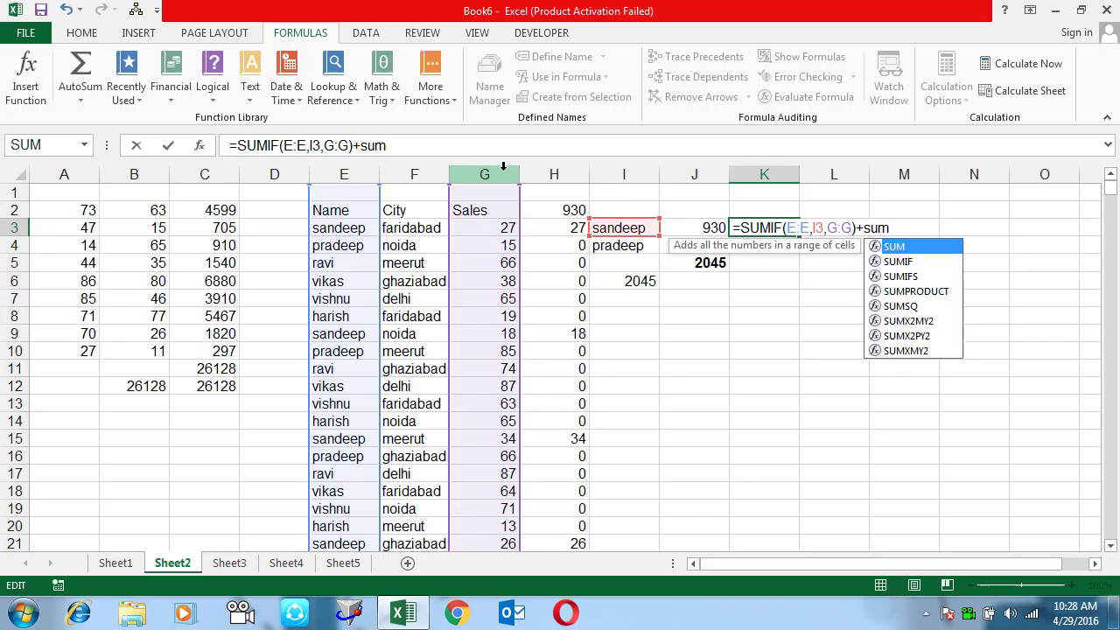
{"action": "type", "text": "if"}
{"action": "key", "text": "Tab"}
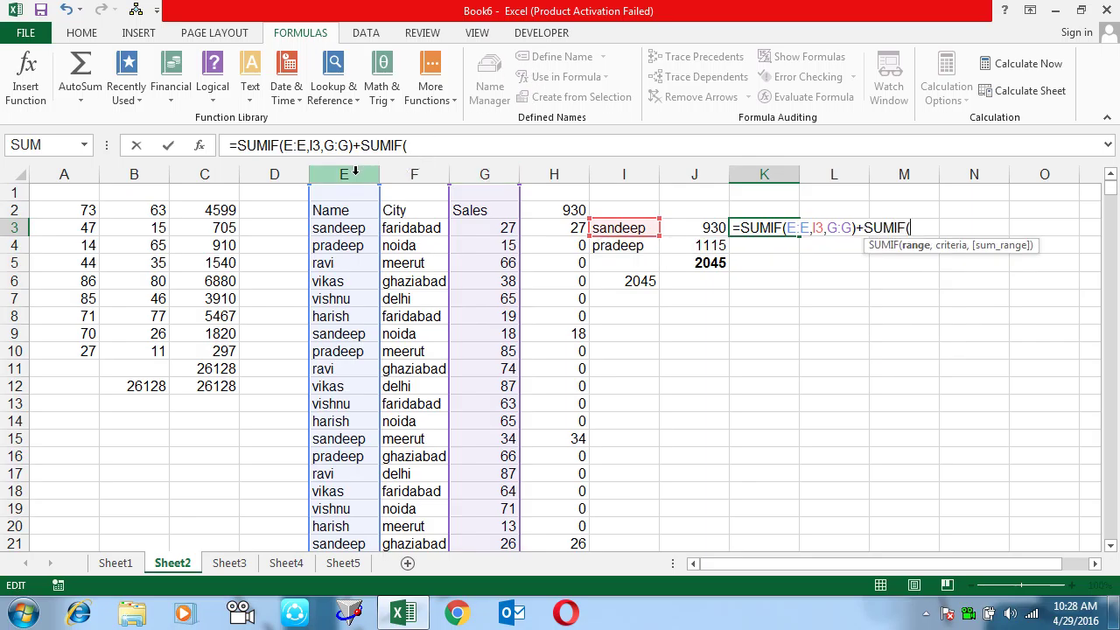
{"action": "left_click", "coordinate": [356, 172]}
{"action": "type", "text": ","}
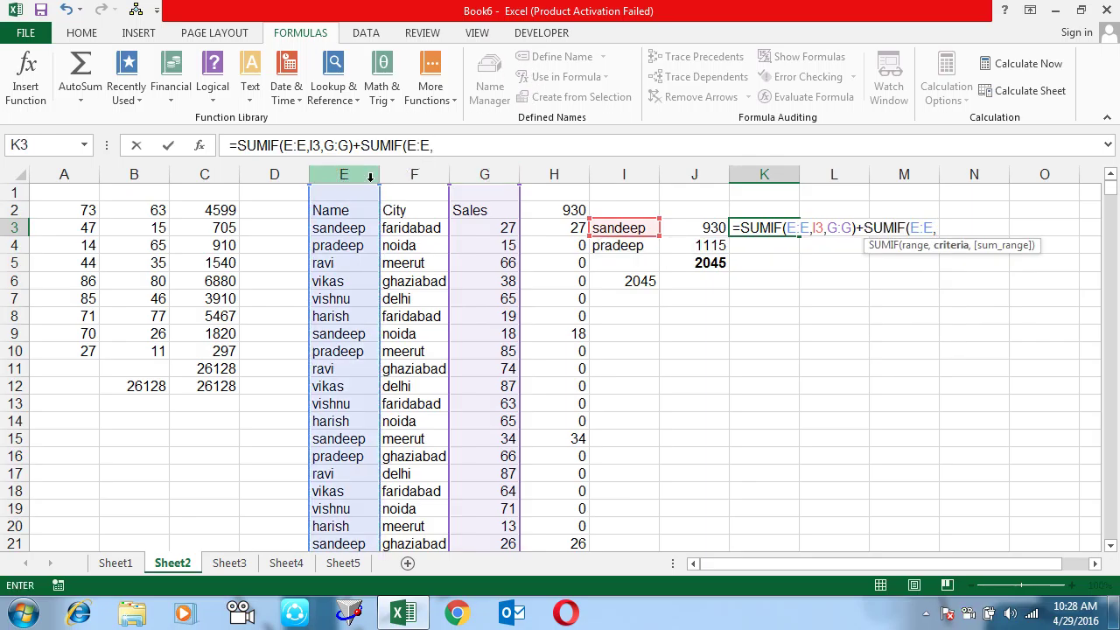
{"action": "left_click", "coordinate": [633, 247]}
{"action": "type", "text": ","}
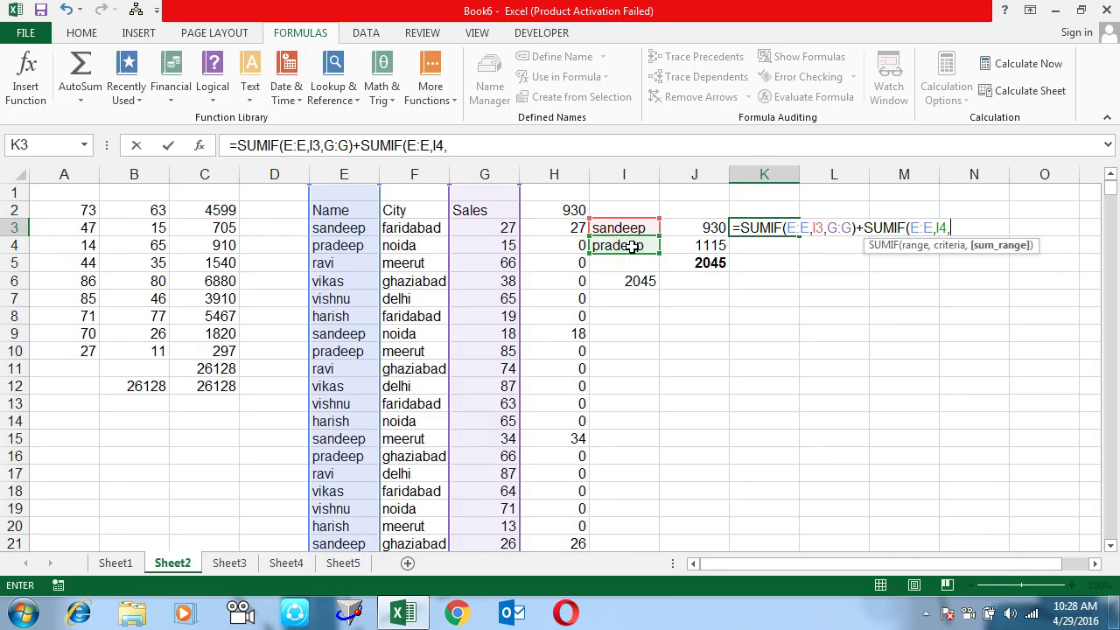
{"action": "left_click", "coordinate": [570, 170]}
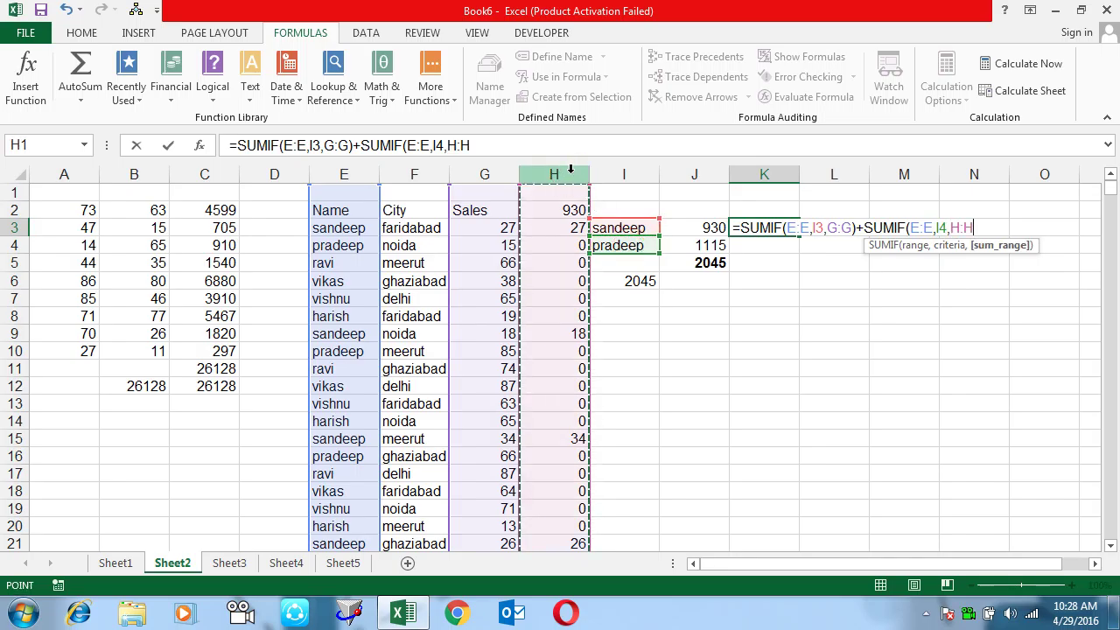
{"action": "type", "text": ")"}
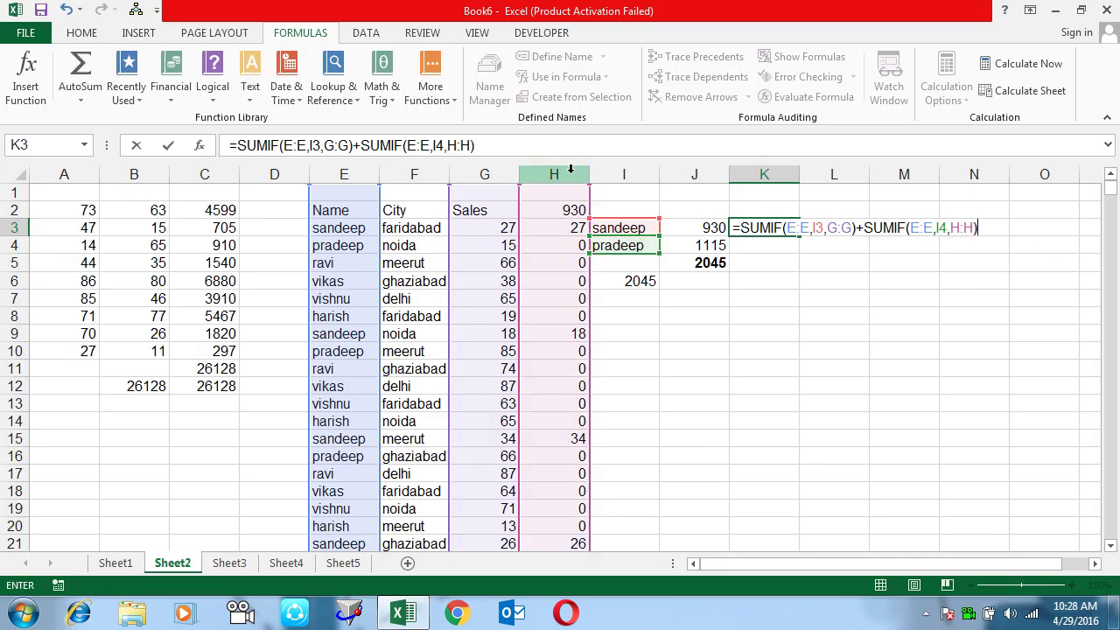
{"action": "key", "text": "Return"}
- Check K3's combined formula showing 930, then return to the I6 array total
{"action": "key", "text": "Up"}
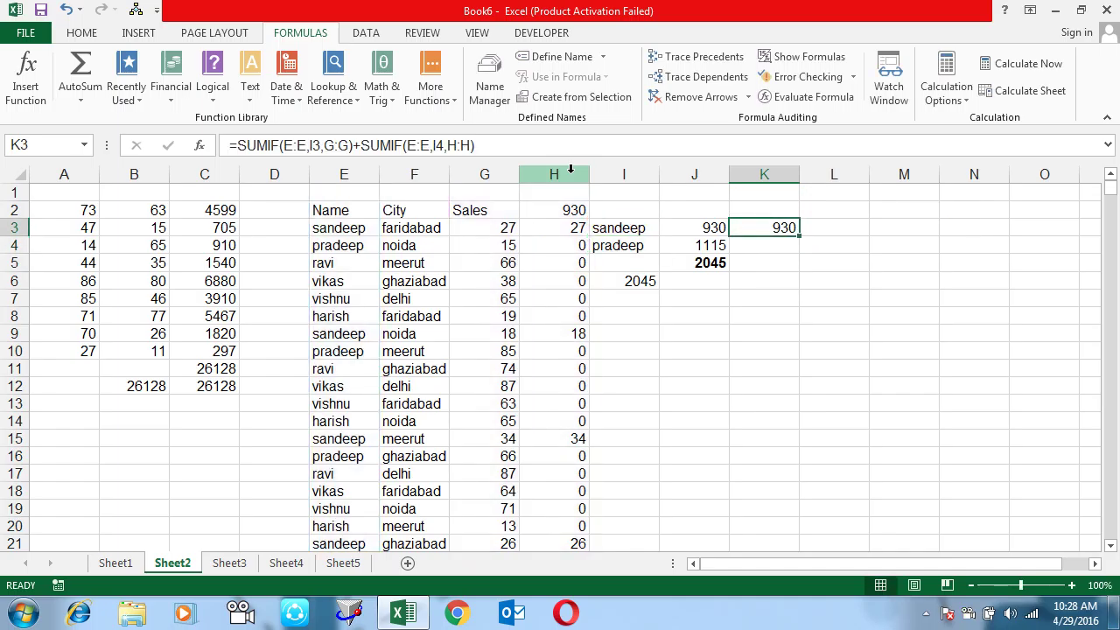
{"action": "key", "text": "F2"}
{"action": "key", "text": "Return"}
{"action": "key", "text": "Down"}
{"action": "key", "text": "Down"}
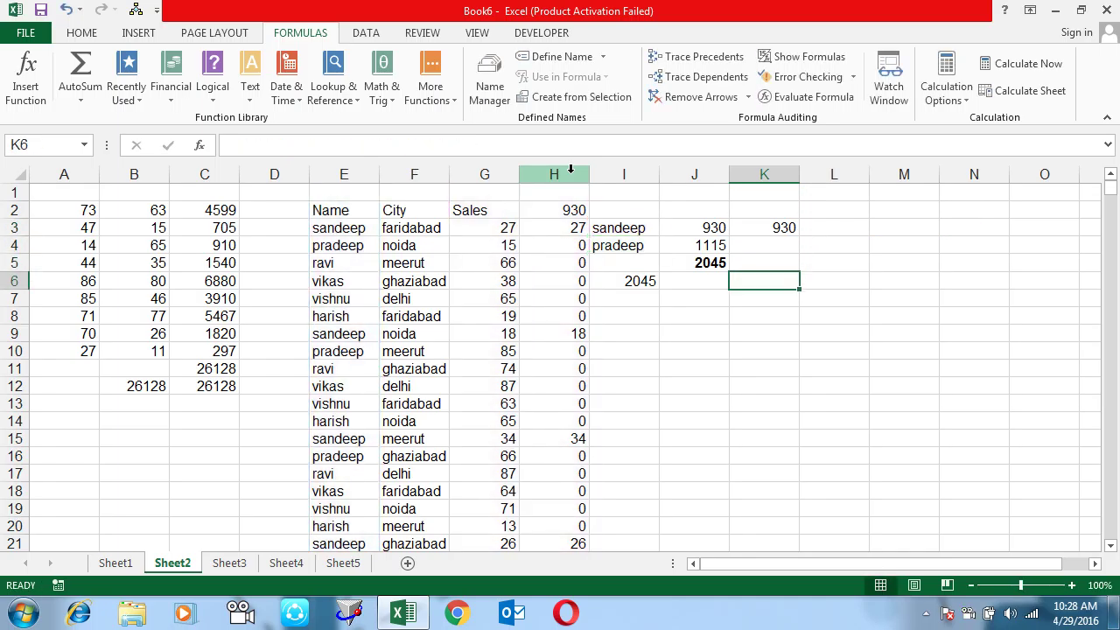
{"action": "key", "text": "Left"}
{"action": "key", "text": "Left"}
{"action": "key", "text": "F2"}
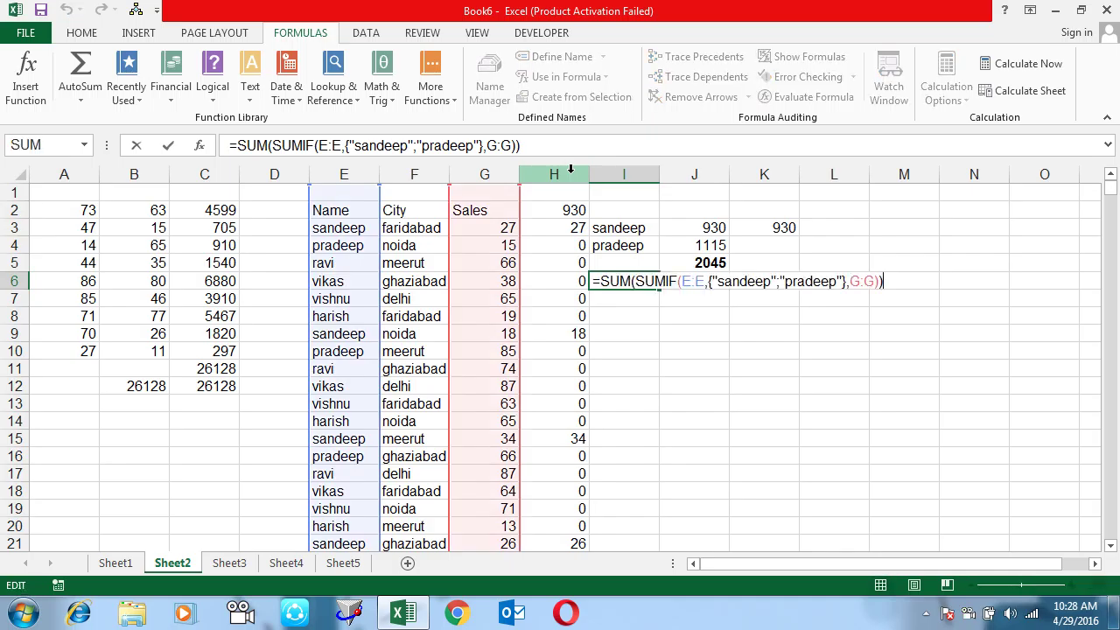
{"action": "key", "text": "ctrl+shift+Return"}
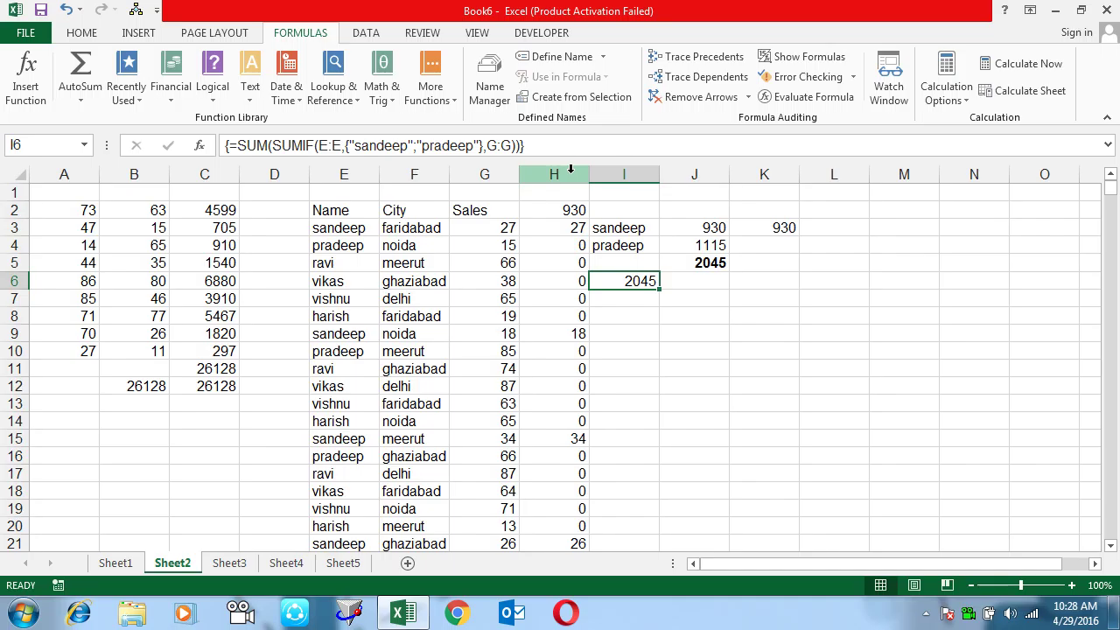
{"action": "key", "text": "Up"}
{"action": "key", "text": "Up"}
{"action": "key", "text": "Up"}
{"action": "key", "text": "Right"}
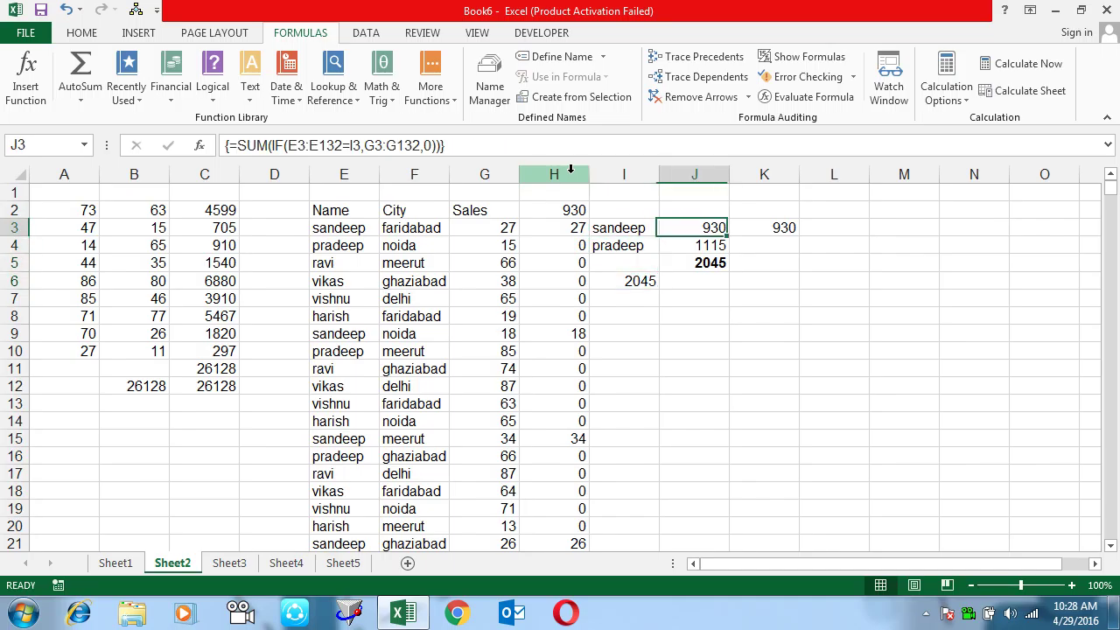
{"action": "key", "text": "Right"}
{"action": "key", "text": "F2"}
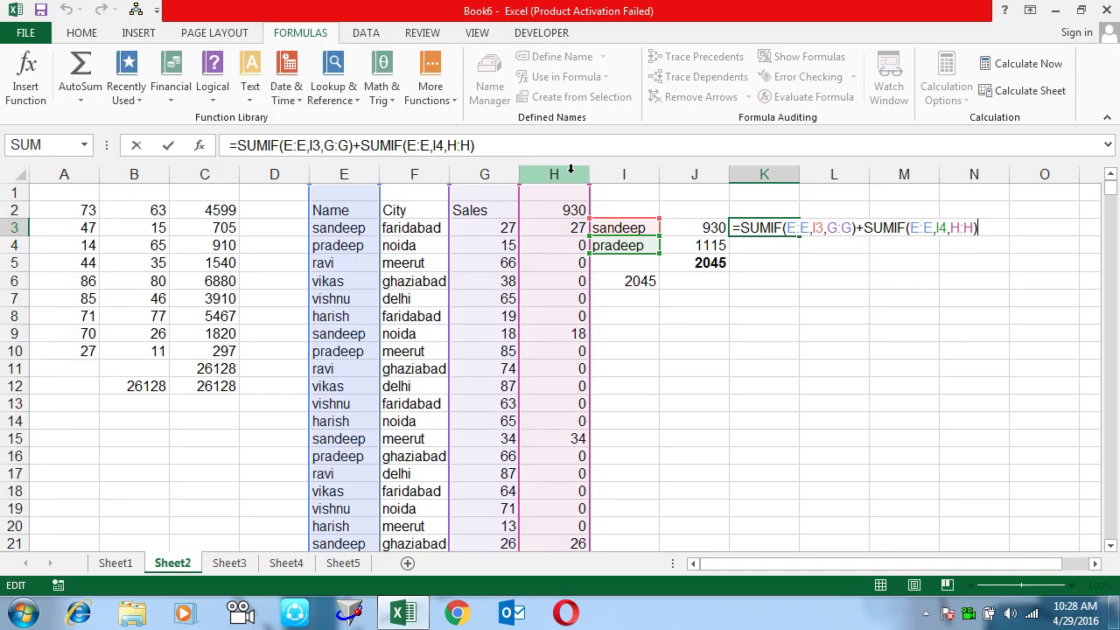
{"action": "key", "text": "Escape"}
{"action": "key", "text": "Left"}
{"action": "key", "text": "Left"}
{"action": "key", "text": "Left"}
{"action": "key", "text": "Right"}
{"action": "key", "text": "Down"}
{"action": "key", "text": "Down"}
{"action": "key", "text": "Down"}
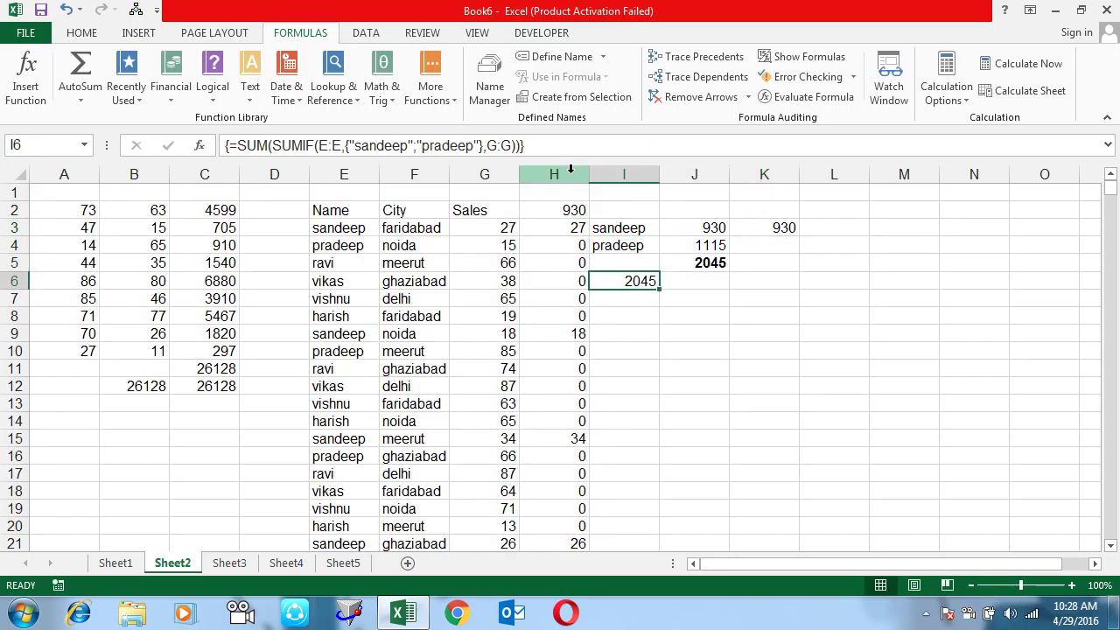
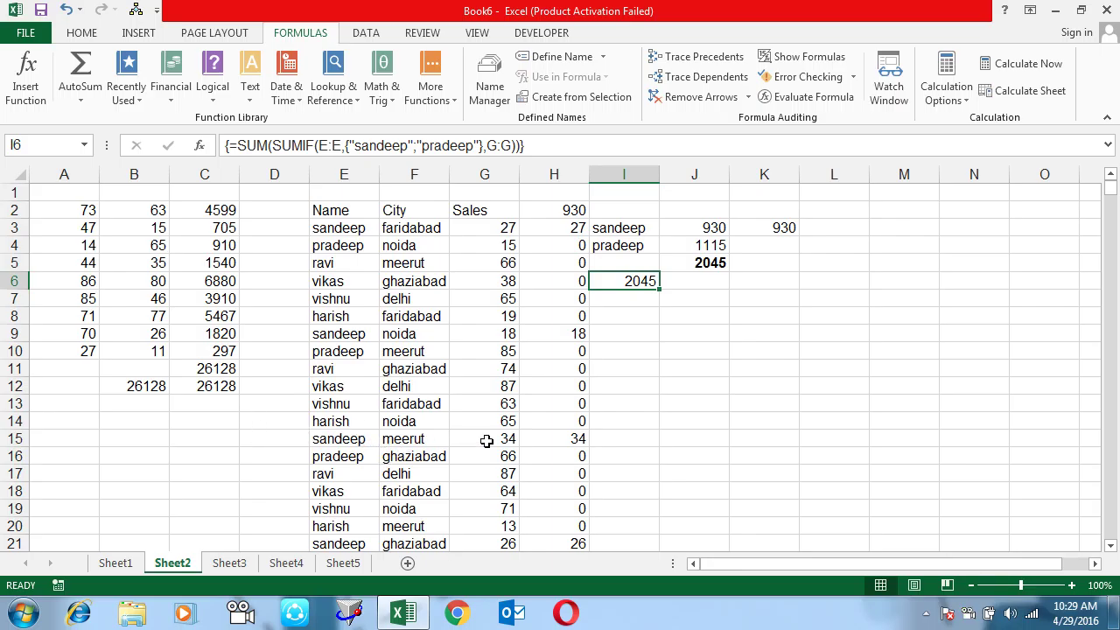
- Inspect the existing formulas behind the sandeep, pradeep and 2045 totals
{"action": "left_click", "coordinate": [697, 265]}
{"action": "left_click", "coordinate": [720, 245]}
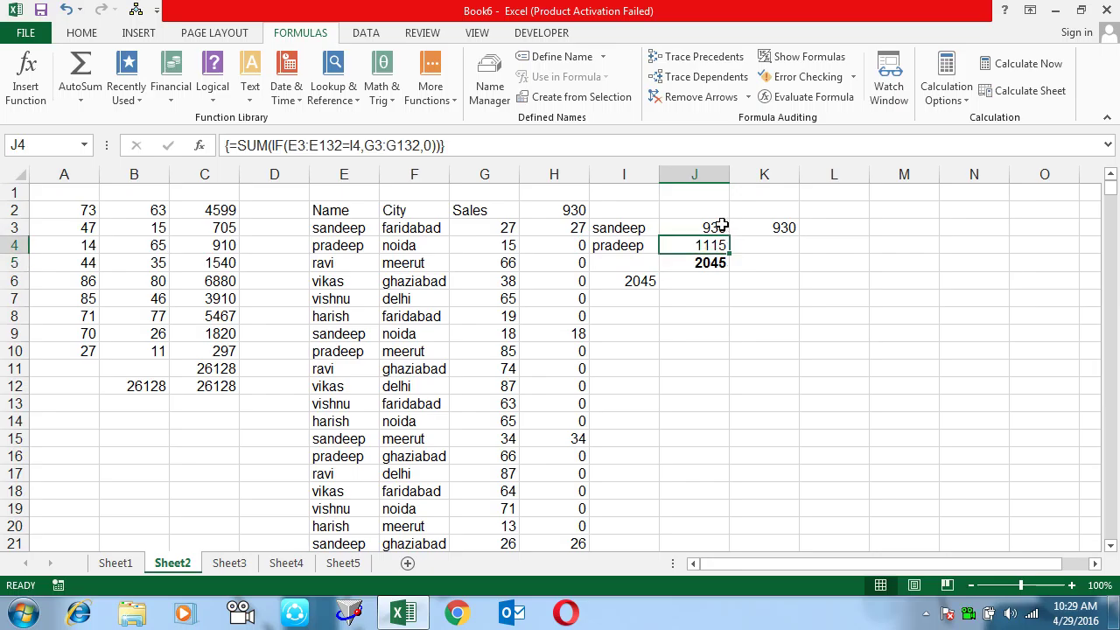
{"action": "left_click", "coordinate": [717, 225]}
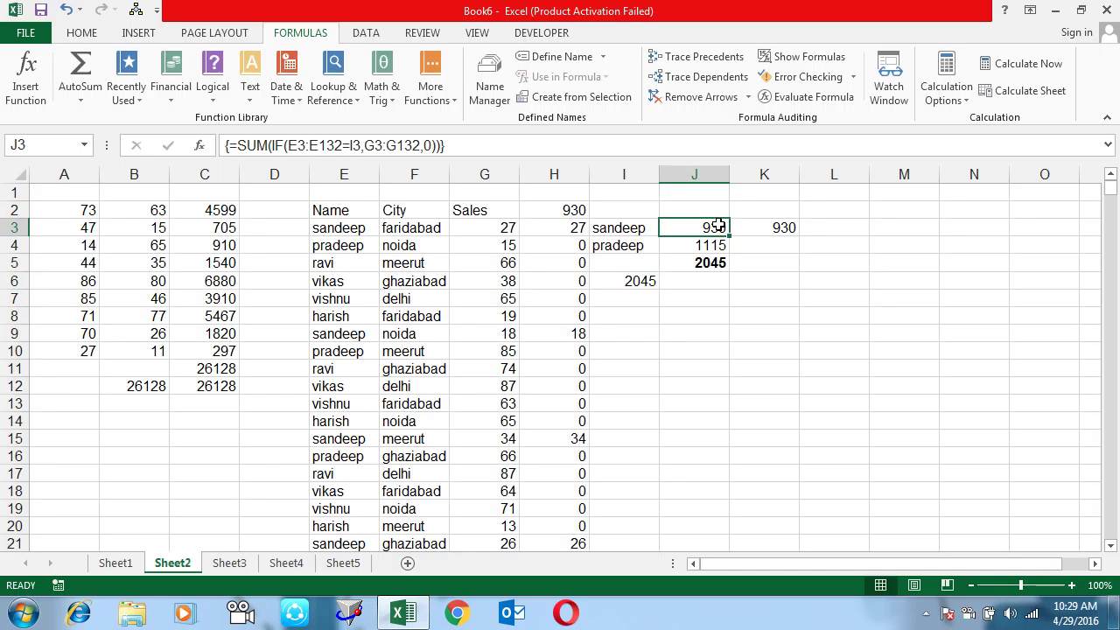
- In L3, start a SUM formula comparing the Name range E2:E132 with I3
{"action": "left_click", "coordinate": [816, 224]}
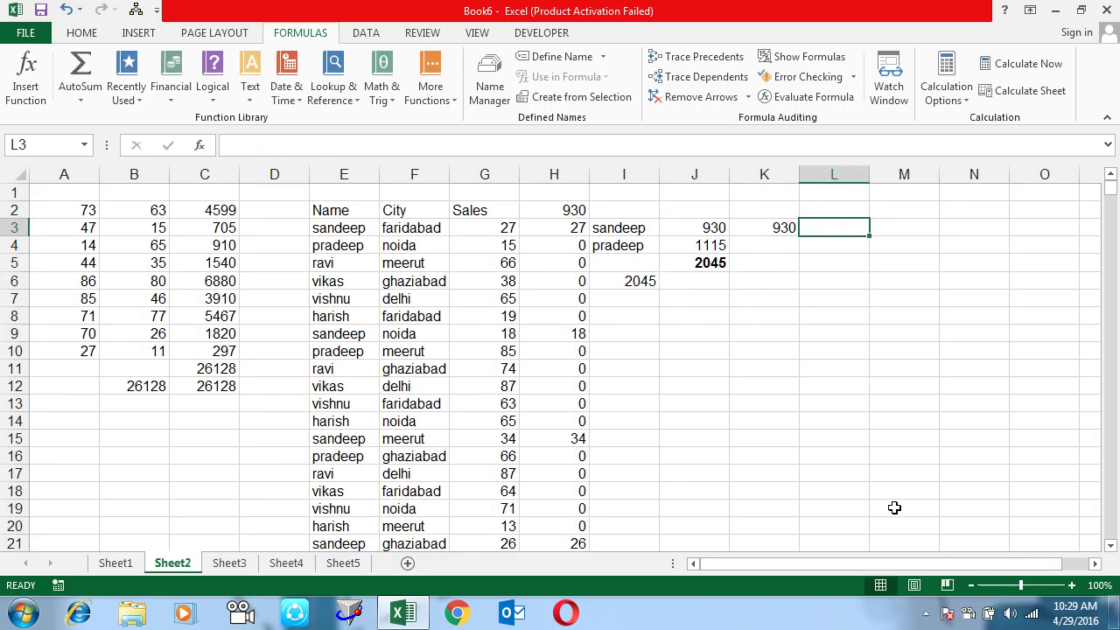
{"action": "type", "text": "=sum"}
{"action": "key", "text": "Tab"}
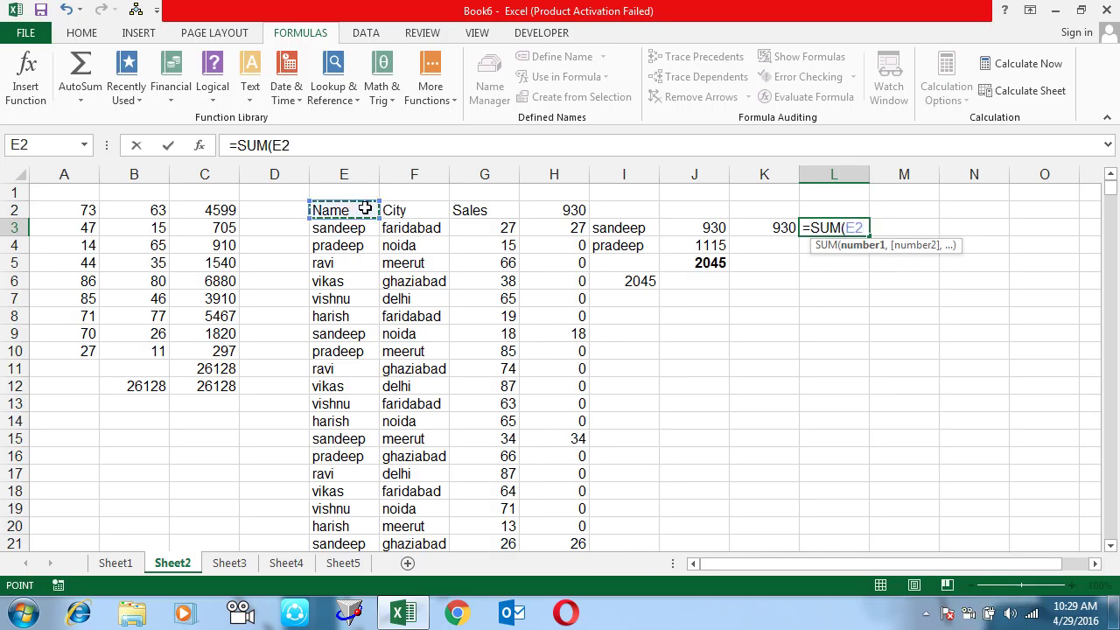
{"action": "key", "text": "ctrl+shift+Down"}
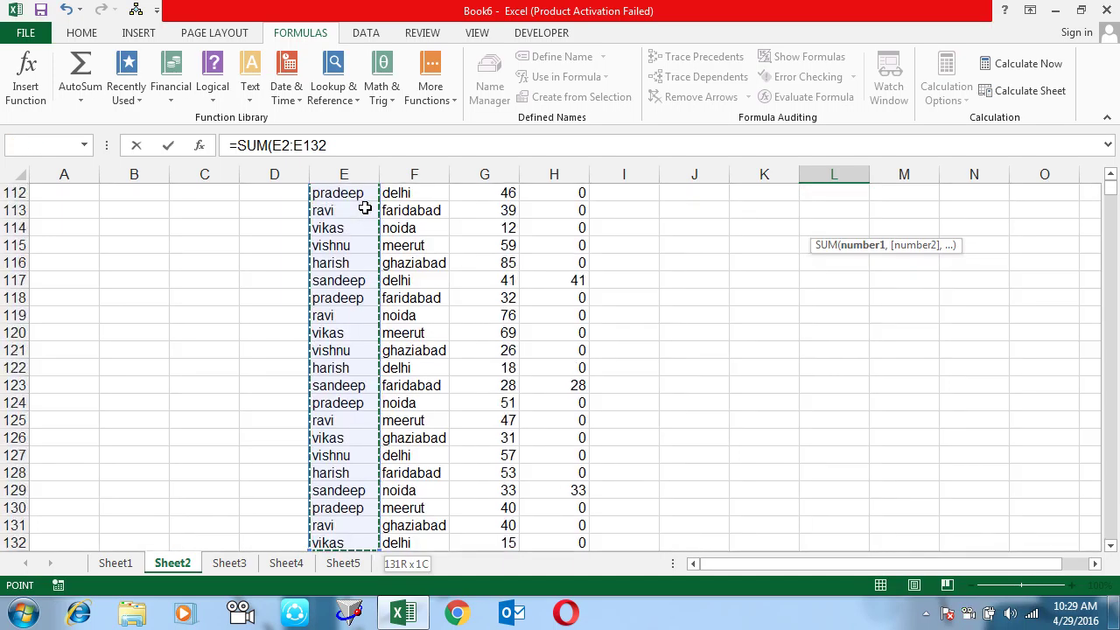
{"action": "type", "text": "="}
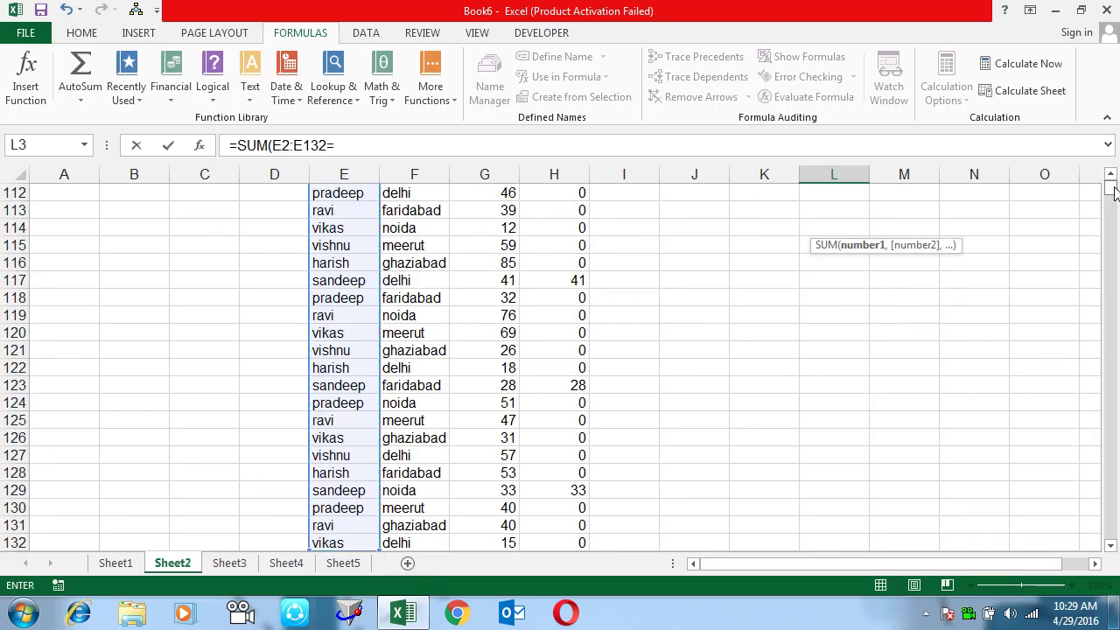
{"action": "left_click_drag", "start_coordinate": [1110, 189], "coordinate": [1113, 184]}
{"action": "left_click", "coordinate": [623, 228]}
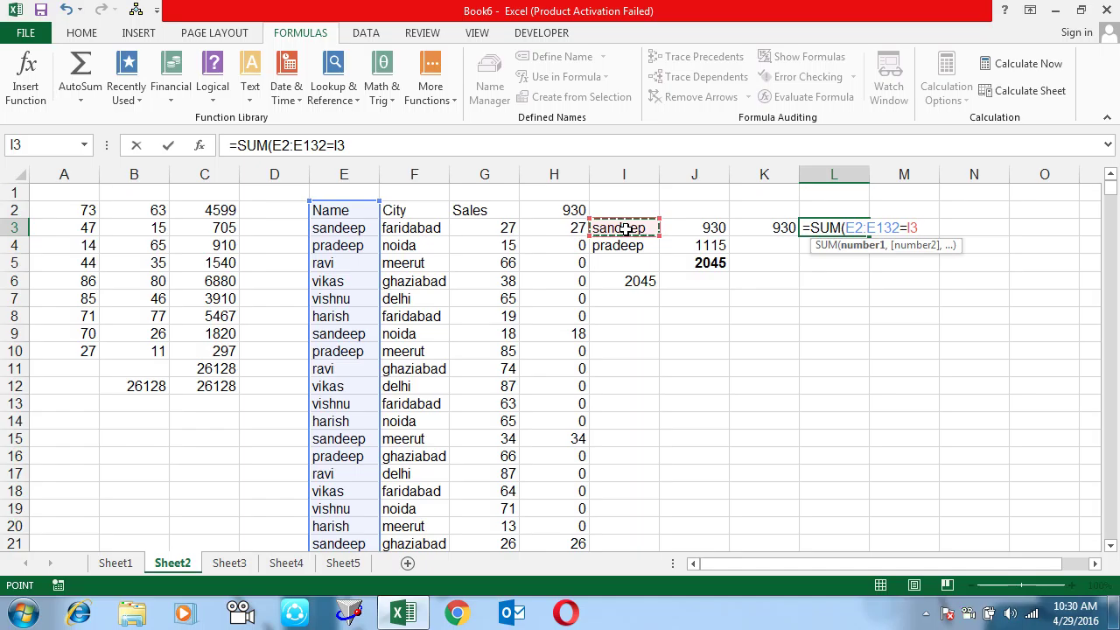
{"action": "type", "text": ")"}
- Multiply by Sales G2:G132, fix the parentheses, and commit as an array formula
{"action": "left_click", "coordinate": [845, 229]}
{"action": "type", "text": "("}
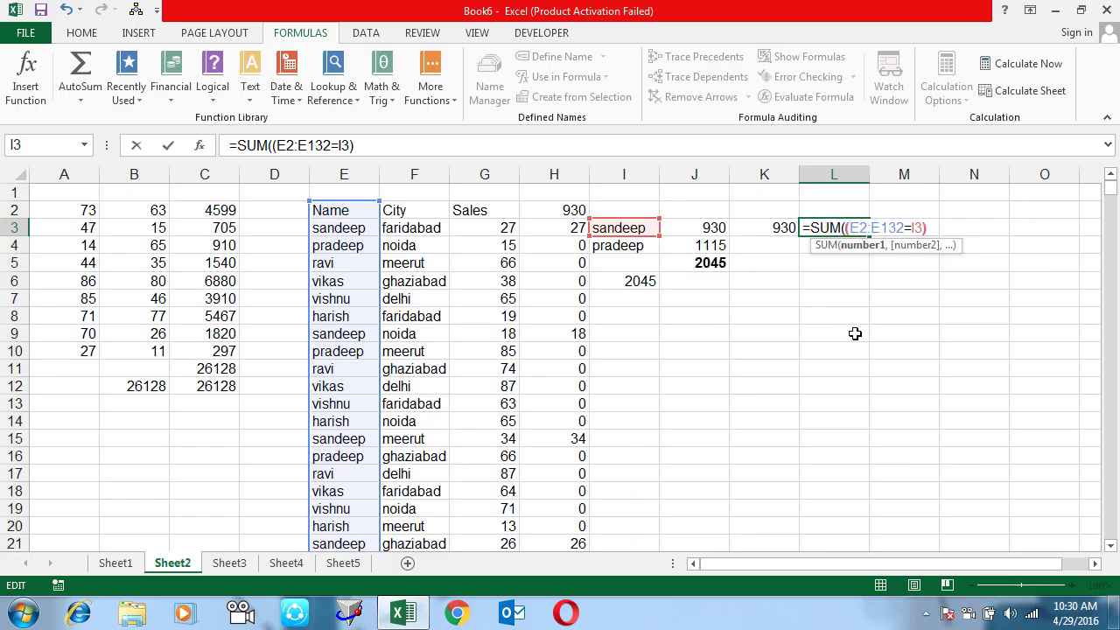
{"action": "key", "text": "End"}
{"action": "type", "text": "*"}
{"action": "left_click", "coordinate": [492, 210]}
{"action": "key", "text": "ctrl+shift+Down"}
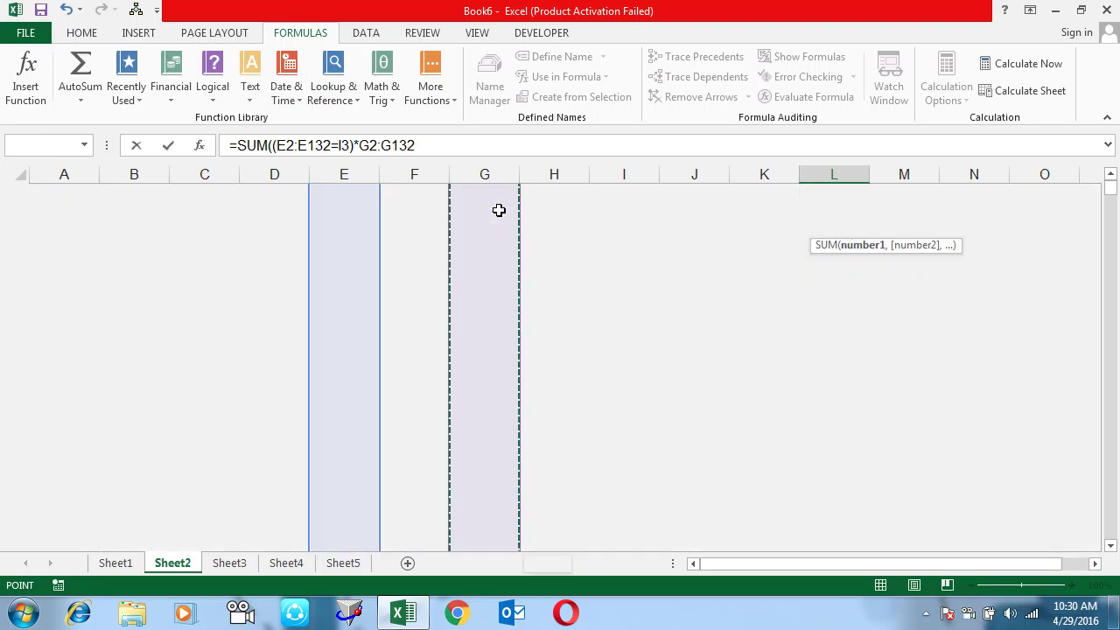
{"action": "type", "text": ")"}
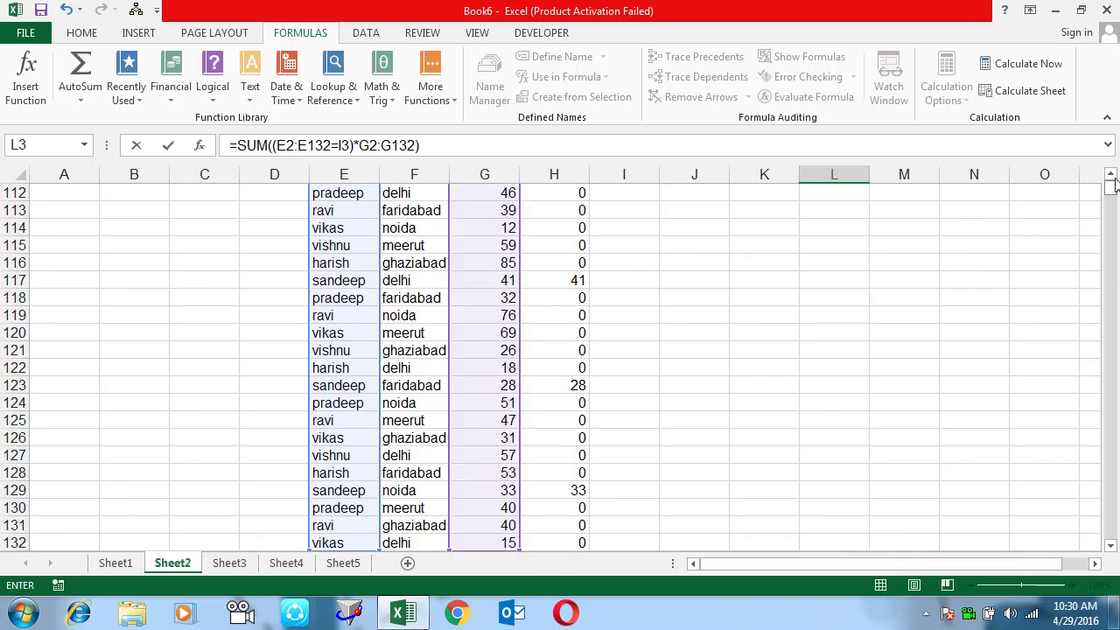
{"action": "left_click_drag", "start_coordinate": [1112, 193], "coordinate": [1111, 184]}
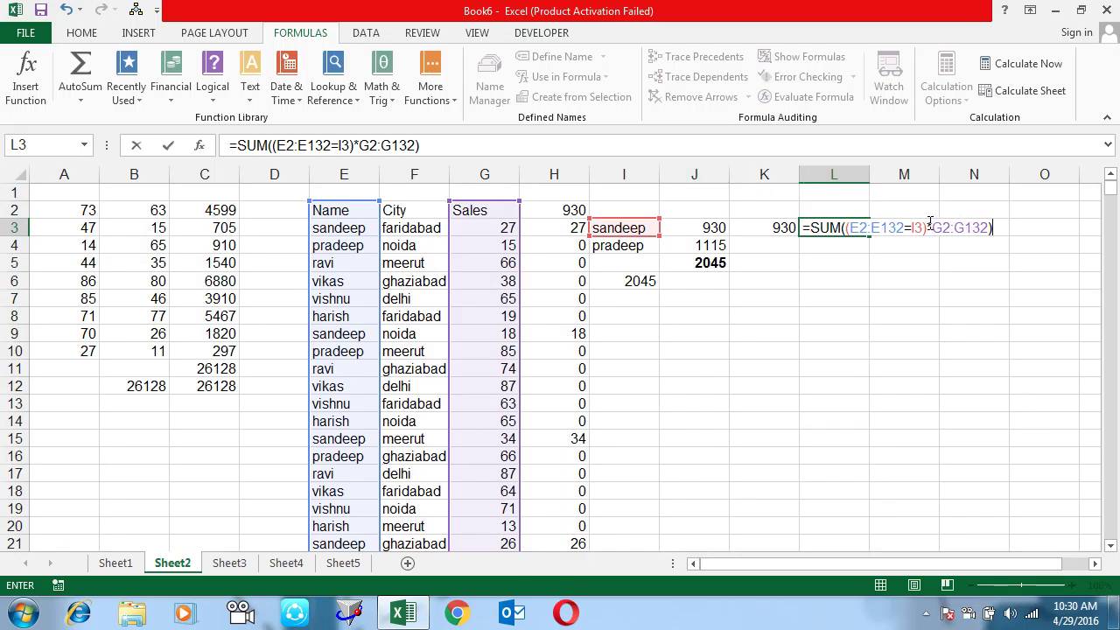
{"action": "left_click", "coordinate": [931, 225]}
{"action": "type", "text": "("}
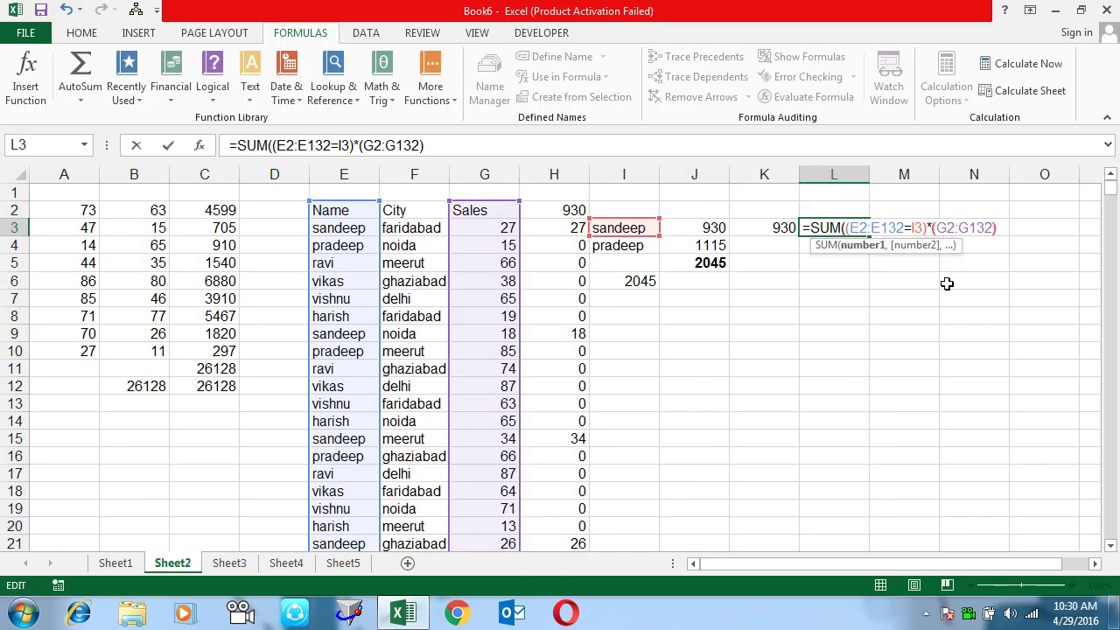
{"action": "key", "text": "Right"}
{"action": "key", "text": "Right"}
{"action": "key", "text": "Right"}
{"action": "type", "text": ")"}
{"action": "key", "text": "ctrl+shift+Return"}
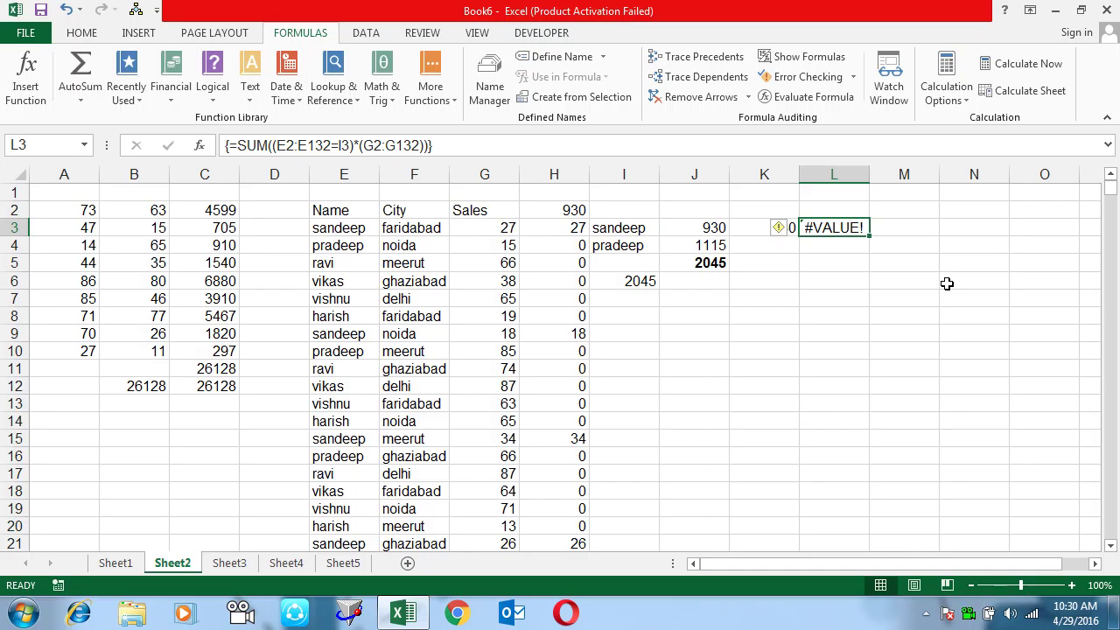
{"action": "key", "text": "F2"}
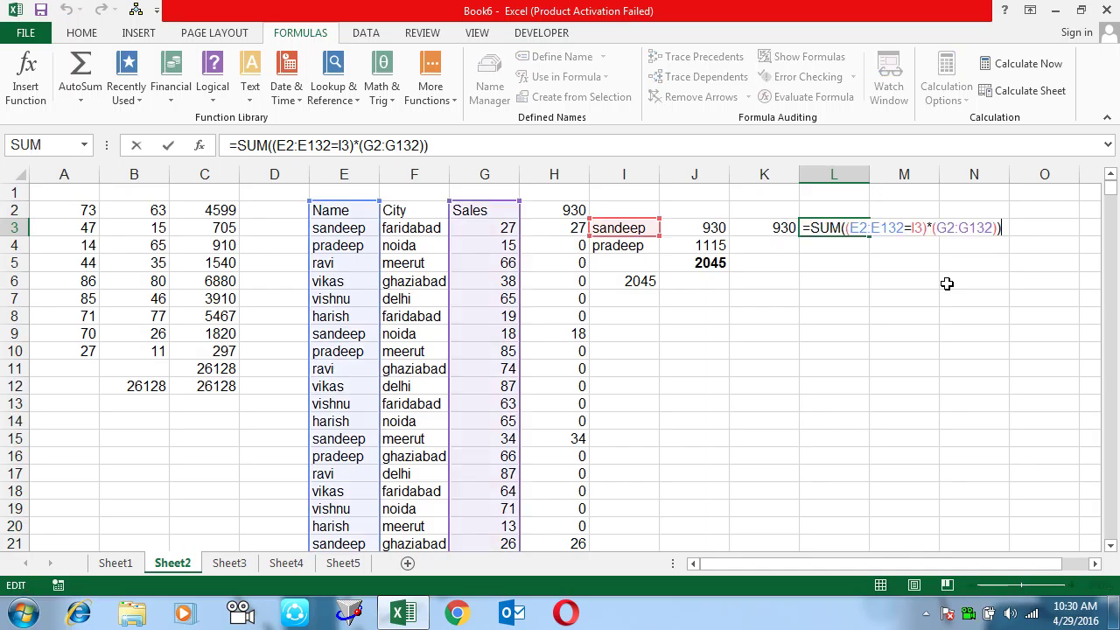
{"action": "key", "text": "Left"}
{"action": "key", "text": "Left"}
{"action": "key", "text": "Left"}
{"action": "key", "text": "Left"}
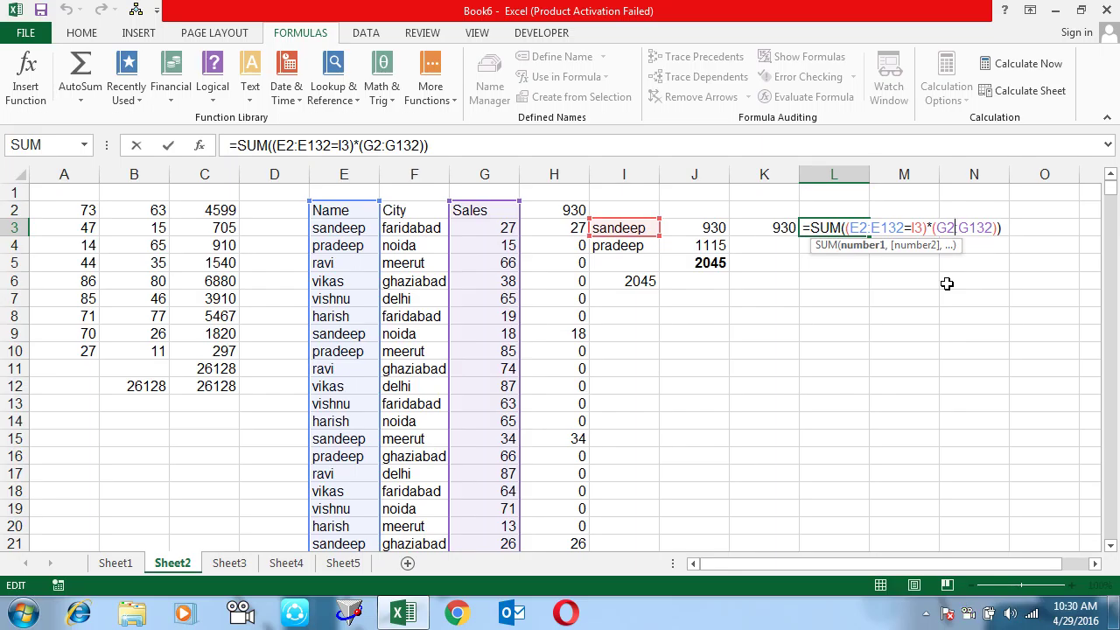
{"action": "key", "text": "Left"}
{"action": "key", "text": "Left"}
{"action": "key", "text": "Left"}
{"action": "type", "text": "--"}
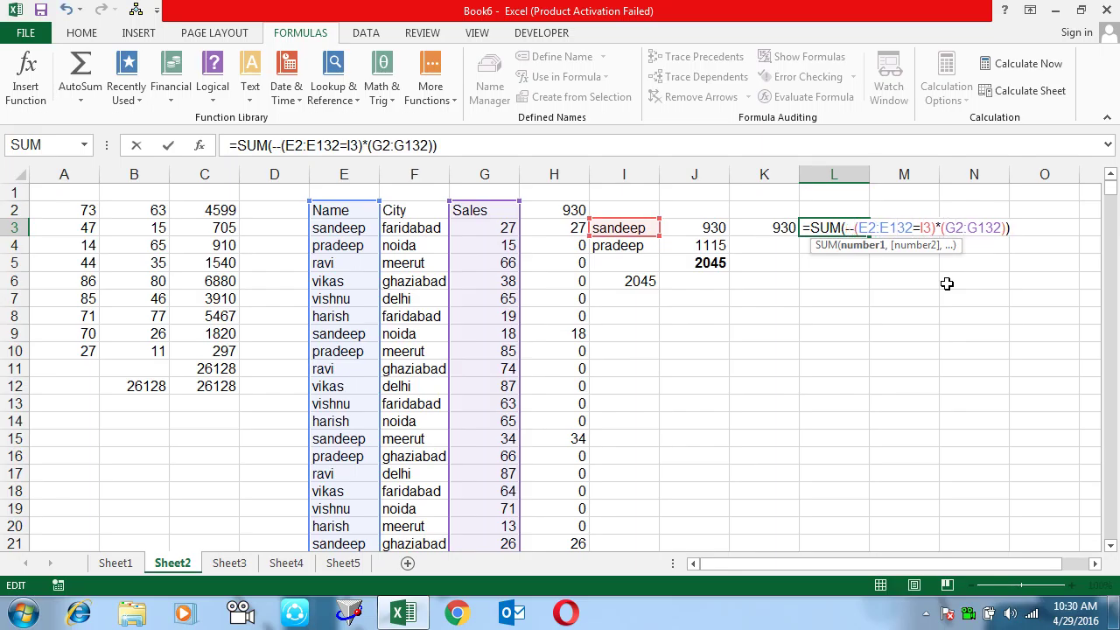
{"action": "key", "text": "ctrl+shift+Return"}
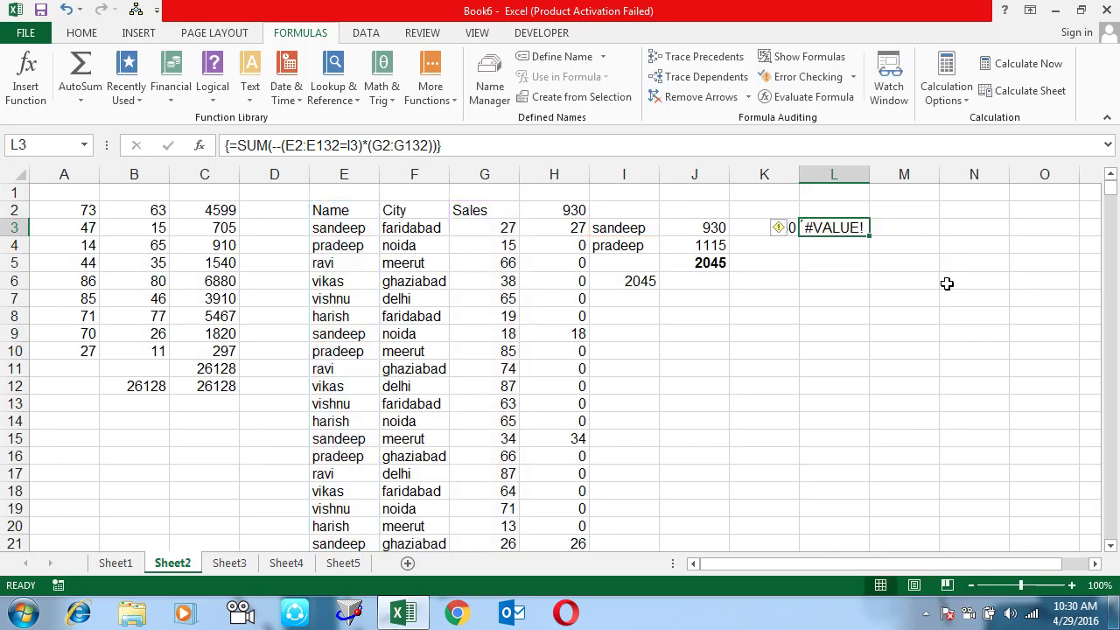
{"action": "key", "text": "F2"}
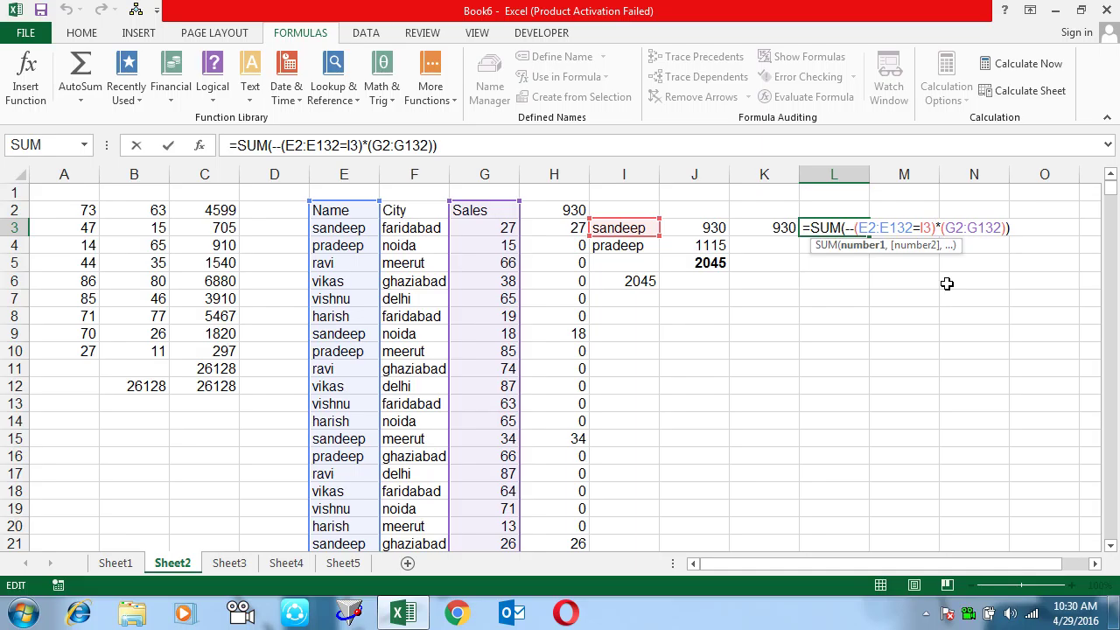
{"action": "key", "text": "Right"}
{"action": "key", "text": "Right"}
{"action": "key", "text": "Left"}
{"action": "key", "text": "Left"}
{"action": "key", "text": "Left"}
{"action": "key", "text": "BackSpace"}
{"action": "key", "text": "BackSpace"}
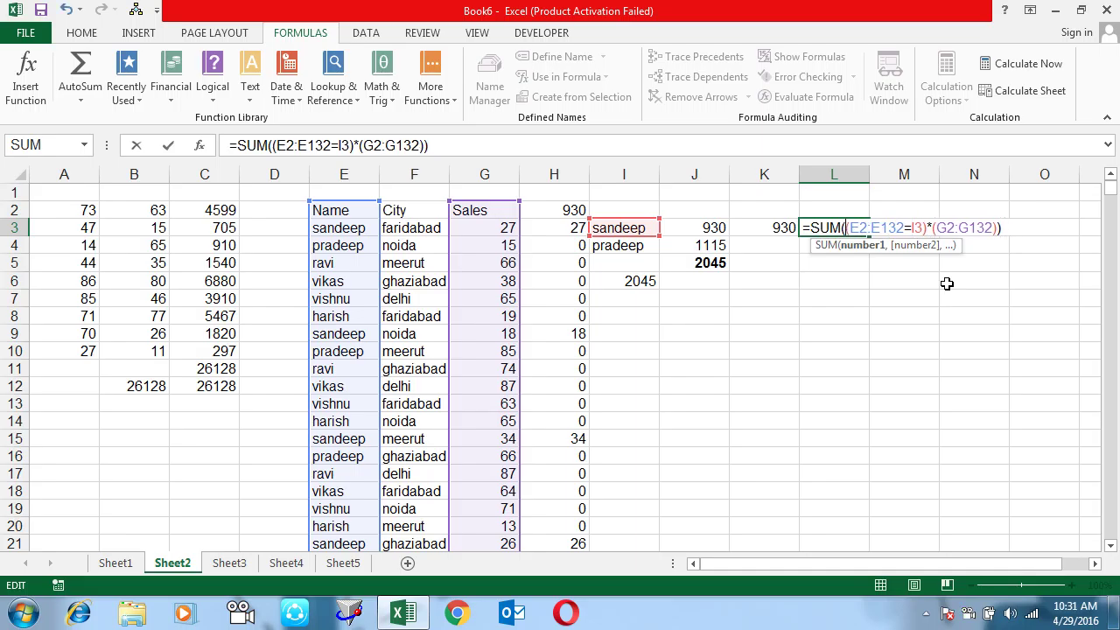
{"action": "type", "text": "("}
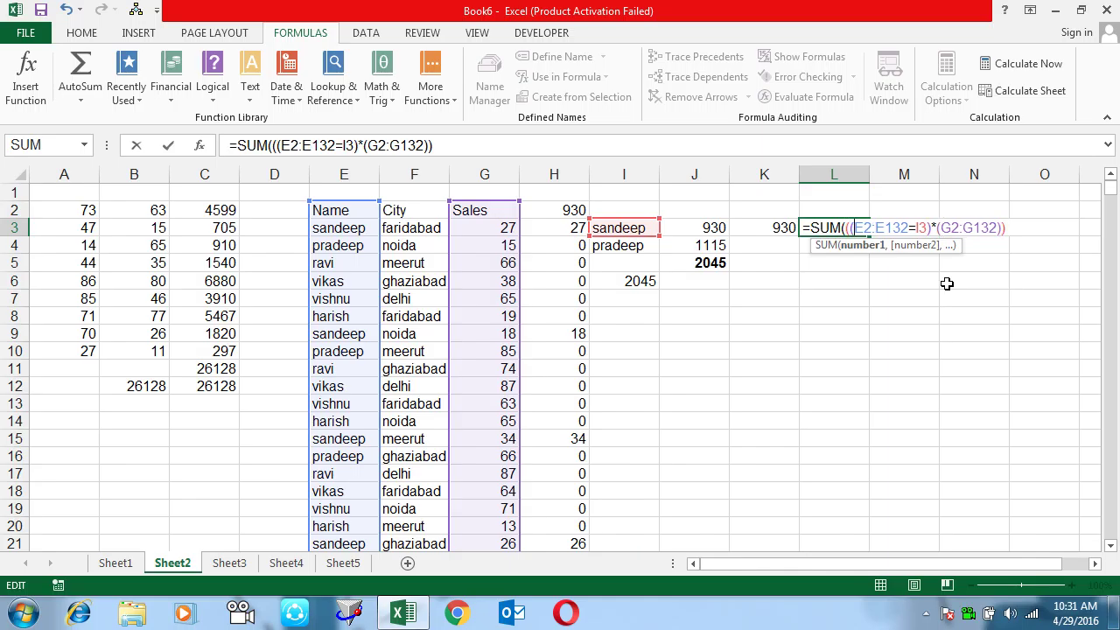
{"action": "key", "text": "Right"}
{"action": "key", "text": "Right"}
{"action": "key", "text": "Right"}
{"action": "type", "text": "*1)"}
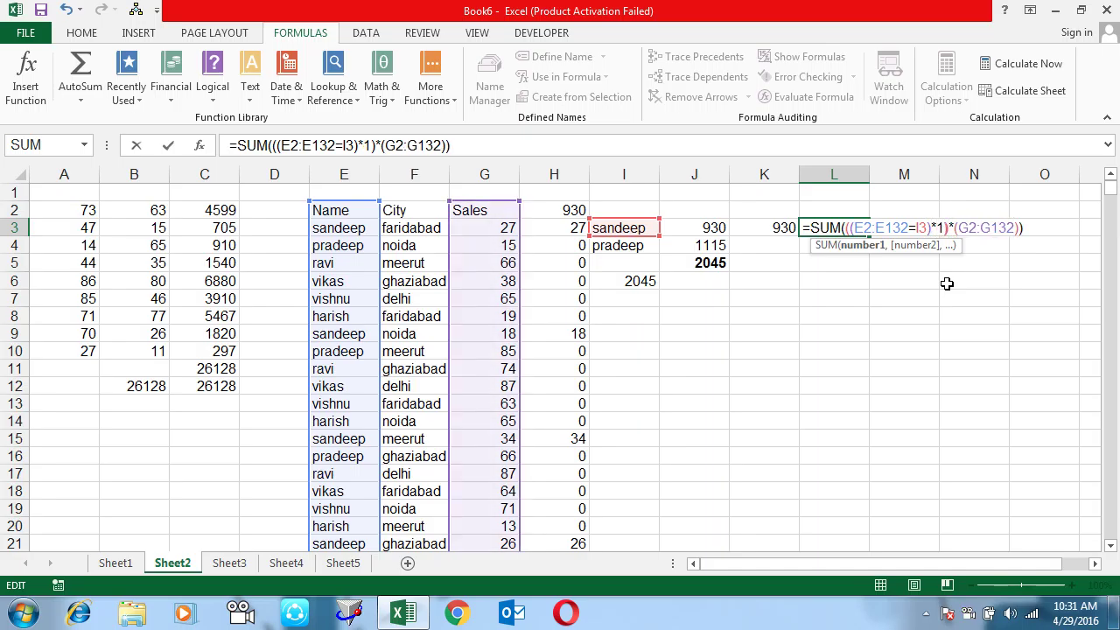
{"action": "key", "text": "ctrl+shift+Return"}
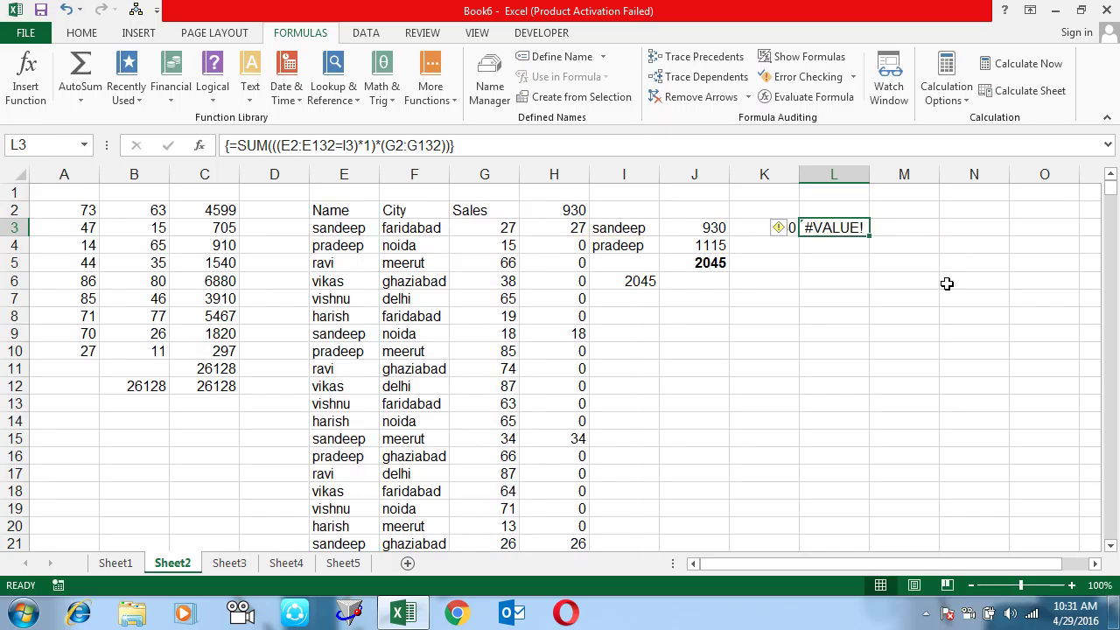
{"action": "key", "text": "F2"}
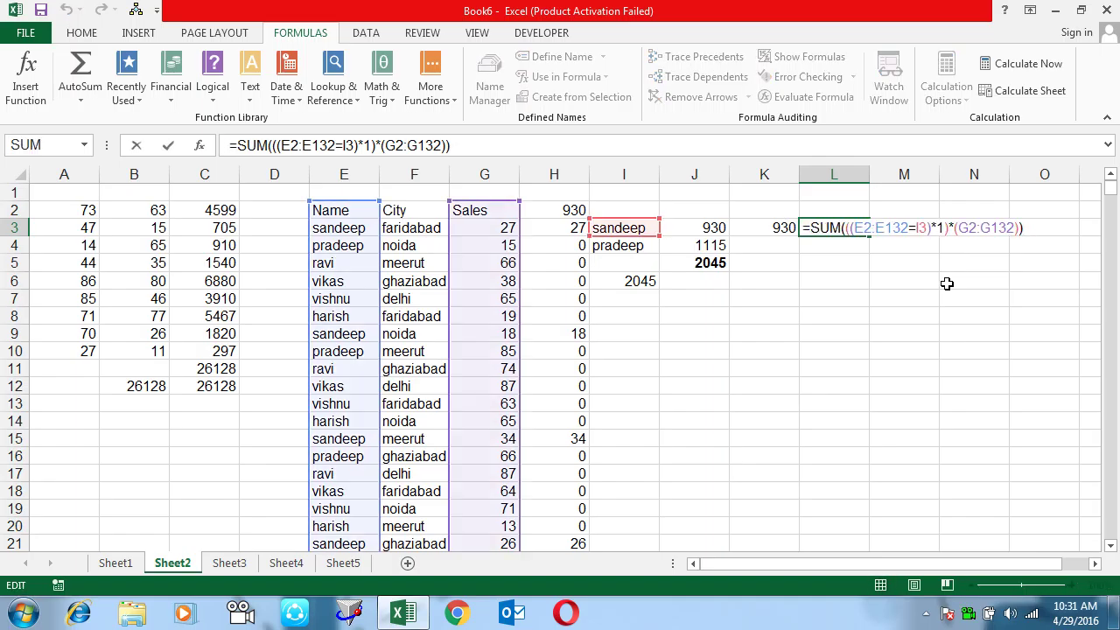
{"action": "key", "text": "Left"}
{"action": "key", "text": "Left"}
{"action": "key", "text": "Left"}
{"action": "key", "text": "Left"}
{"action": "key", "text": "Left"}
{"action": "key", "text": "Left"}
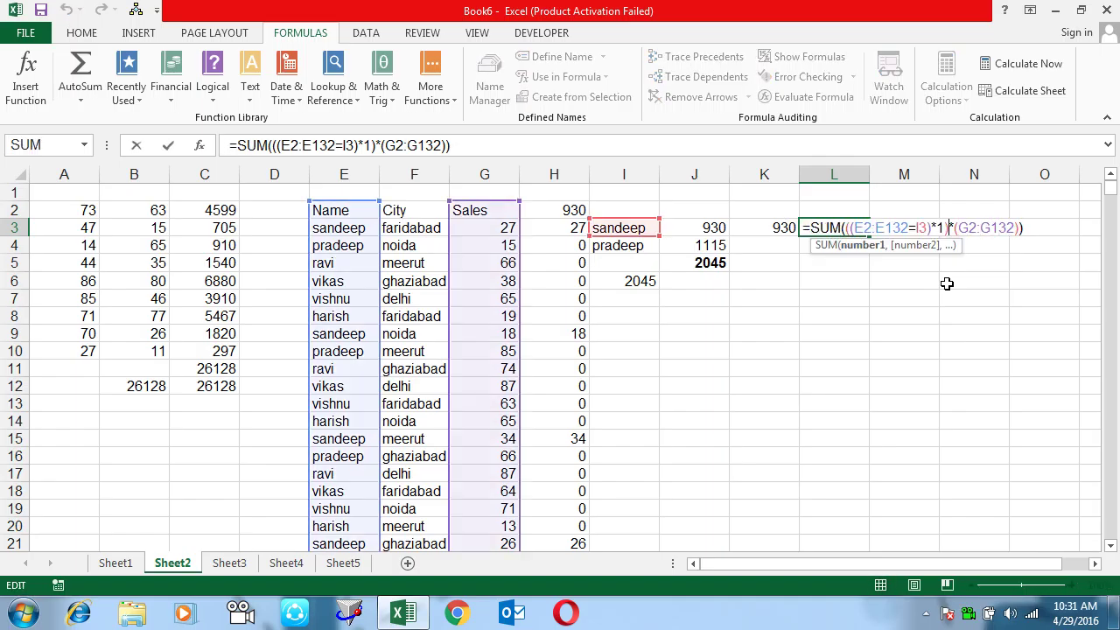
{"action": "key", "text": "BackSpace"}
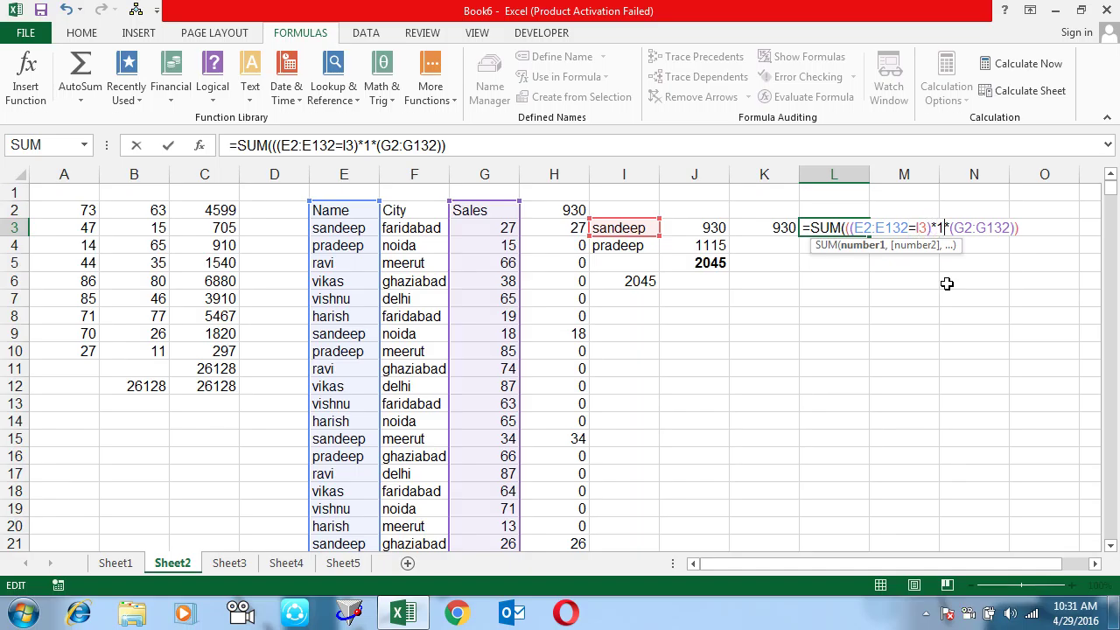
{"action": "key", "text": "BackSpace"}
{"action": "key", "text": "BackSpace"}
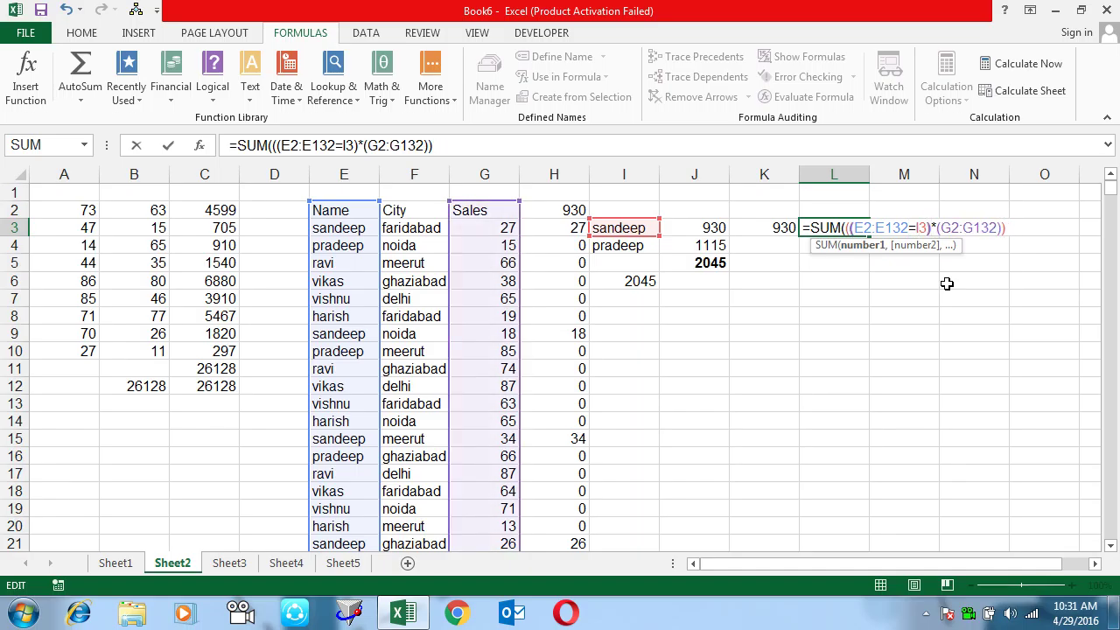
{"action": "key", "text": "BackSpace"}
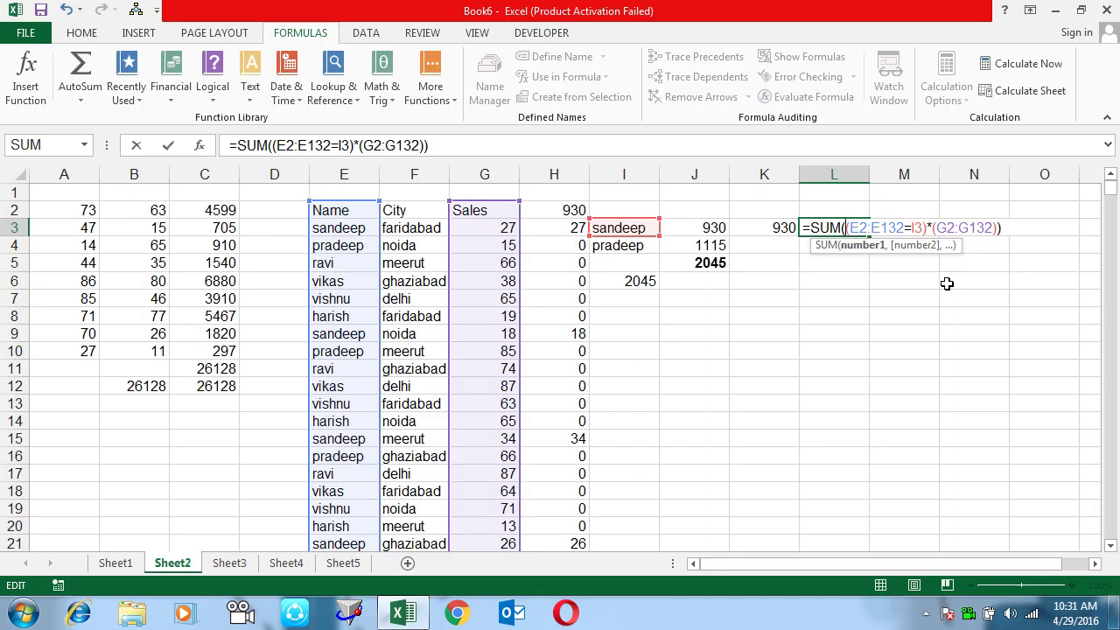
{"action": "key", "text": "ctrl+shift+Return"}
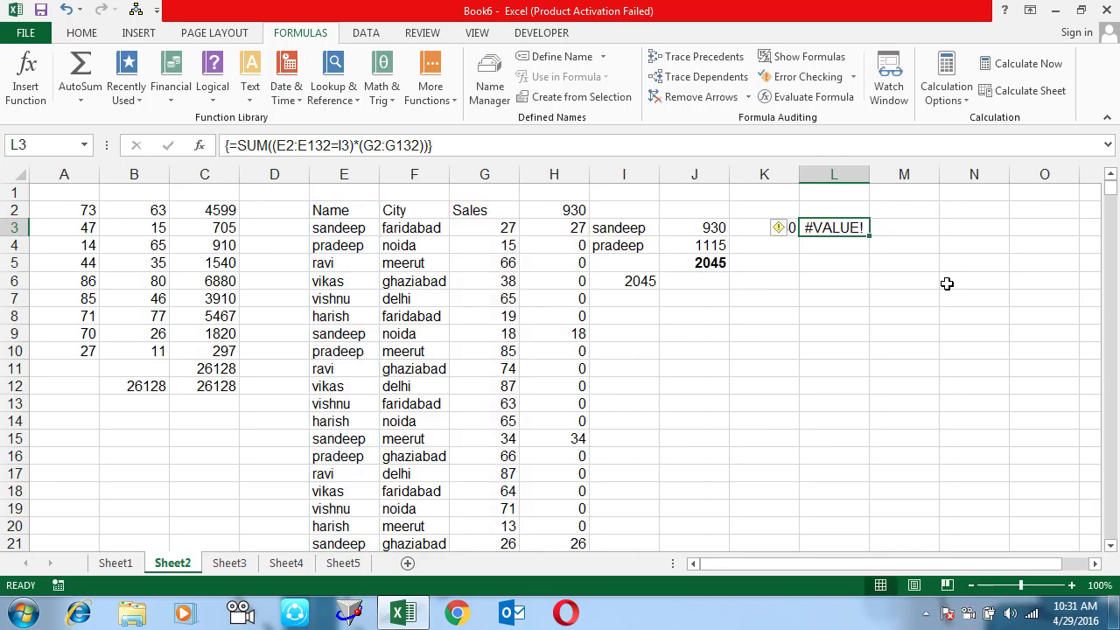
- Evaluate L3's formula step by step through the name comparison into TRUE/FALSE values
{"action": "left_click", "coordinate": [808, 97]}
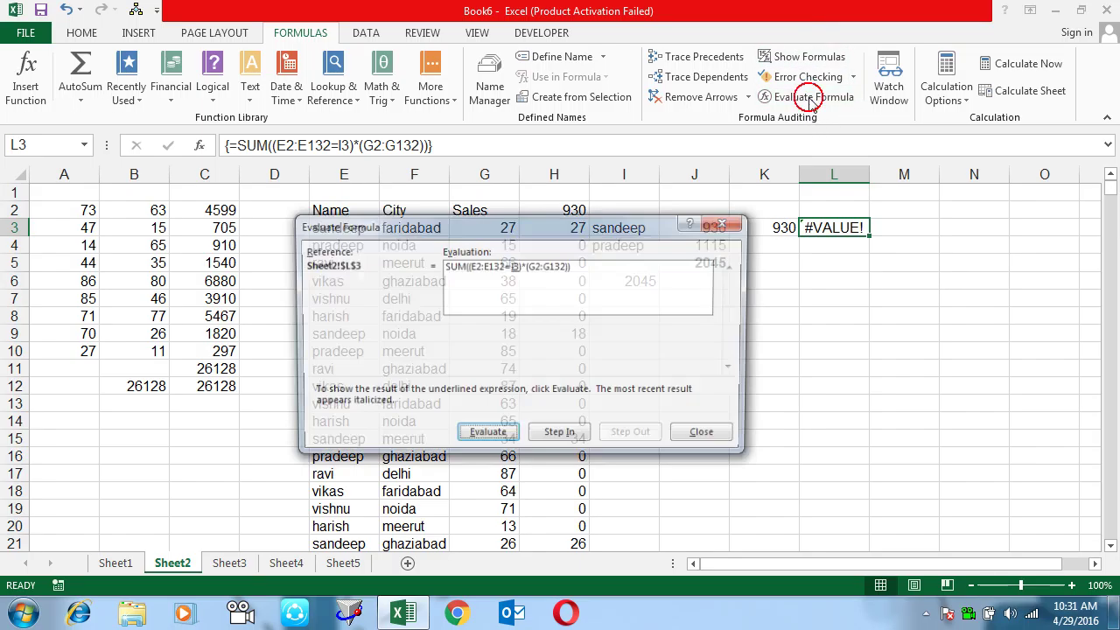
{"action": "left_click", "coordinate": [490, 439]}
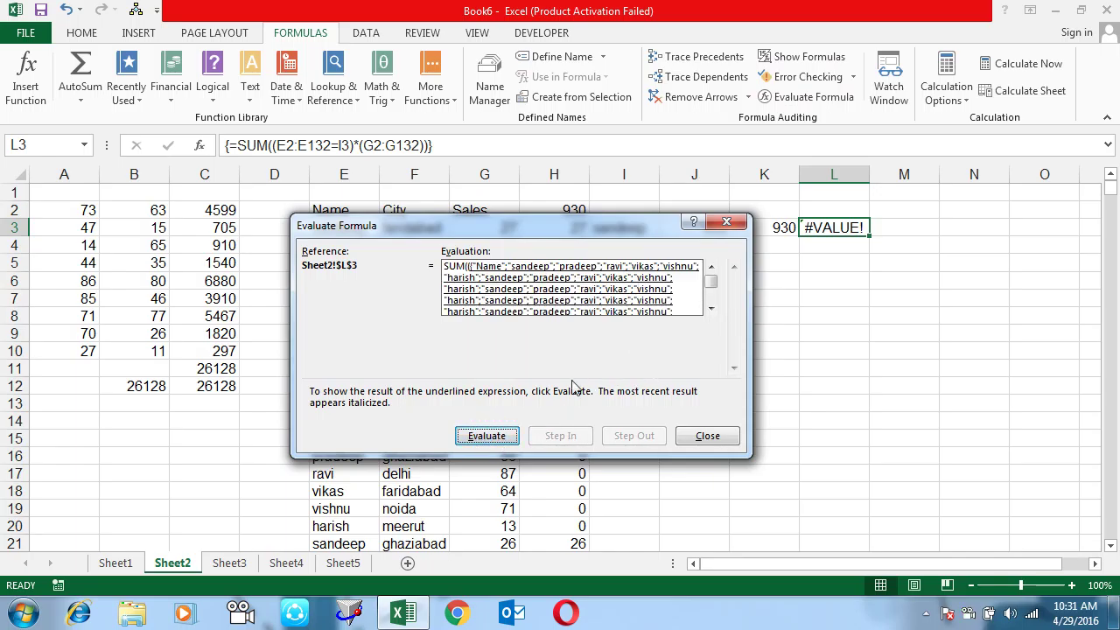
{"action": "left_click", "coordinate": [484, 439]}
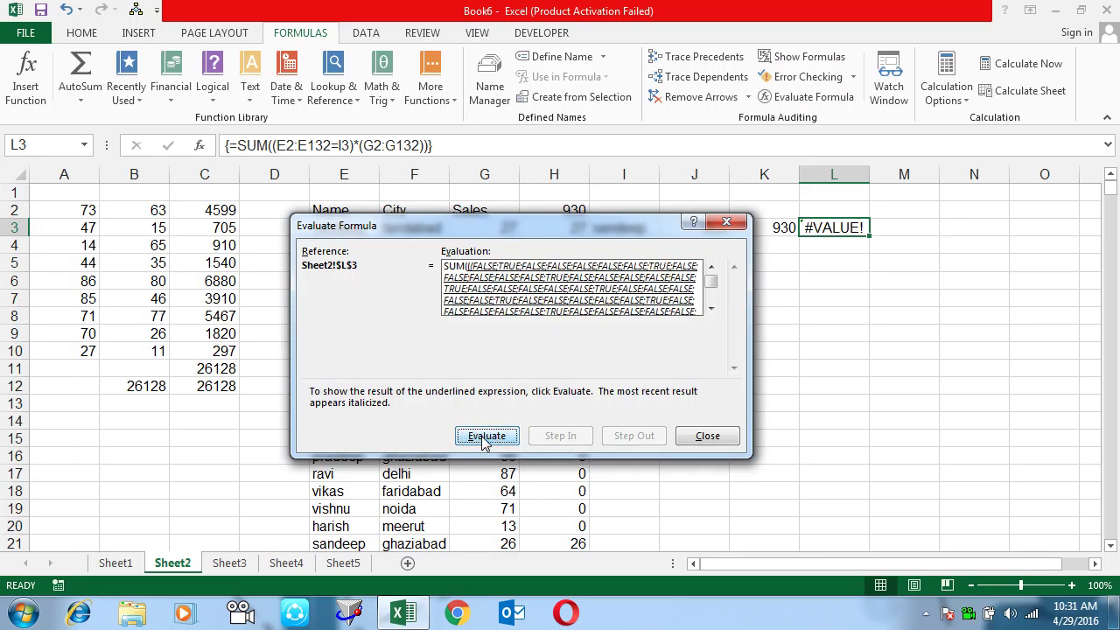
{"action": "left_click", "coordinate": [484, 437]}
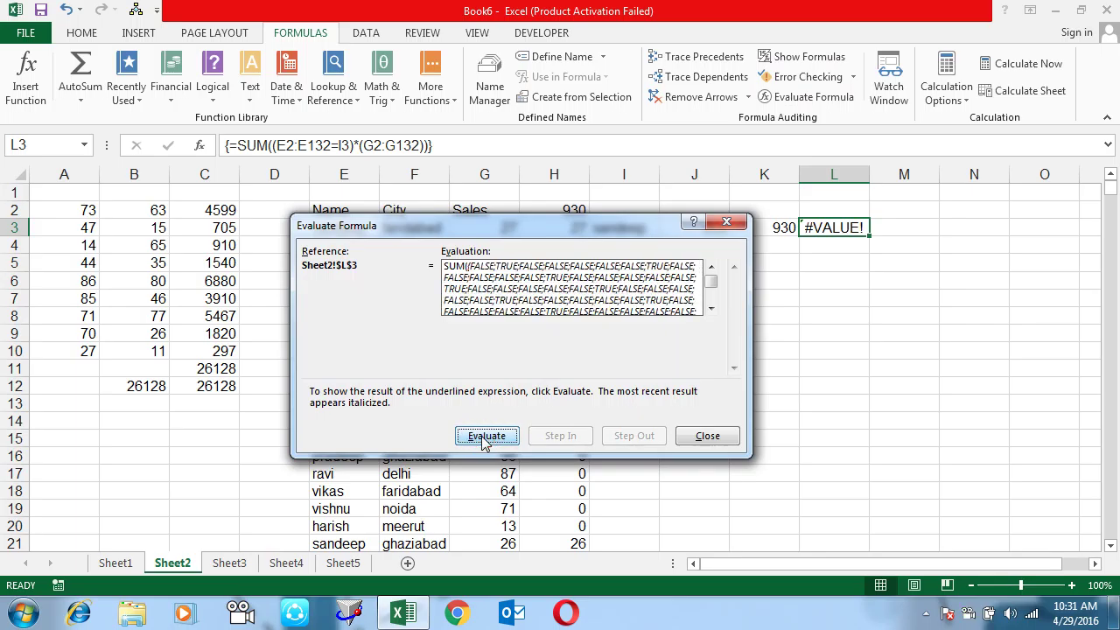
{"action": "left_click", "coordinate": [710, 309]}
{"action": "left_click", "coordinate": [711, 309]}
{"action": "left_click", "coordinate": [711, 309]}
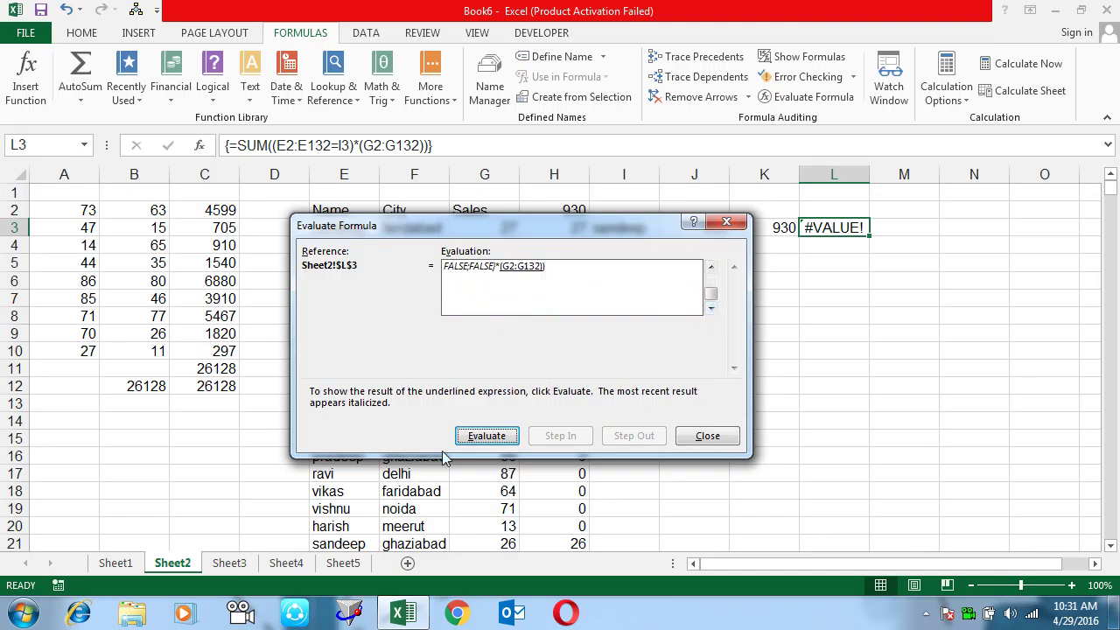
- Substitute the sales values and multiply, exposing the leading #VALUE!, then close the evaluation
{"action": "left_click", "coordinate": [504, 436]}
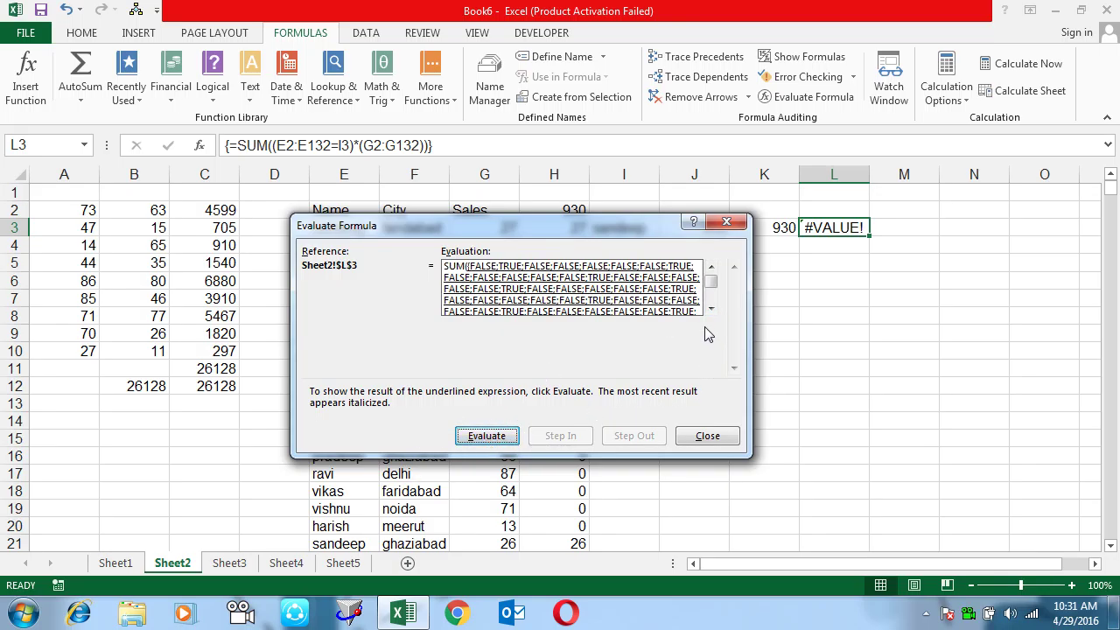
{"action": "left_click", "coordinate": [502, 442]}
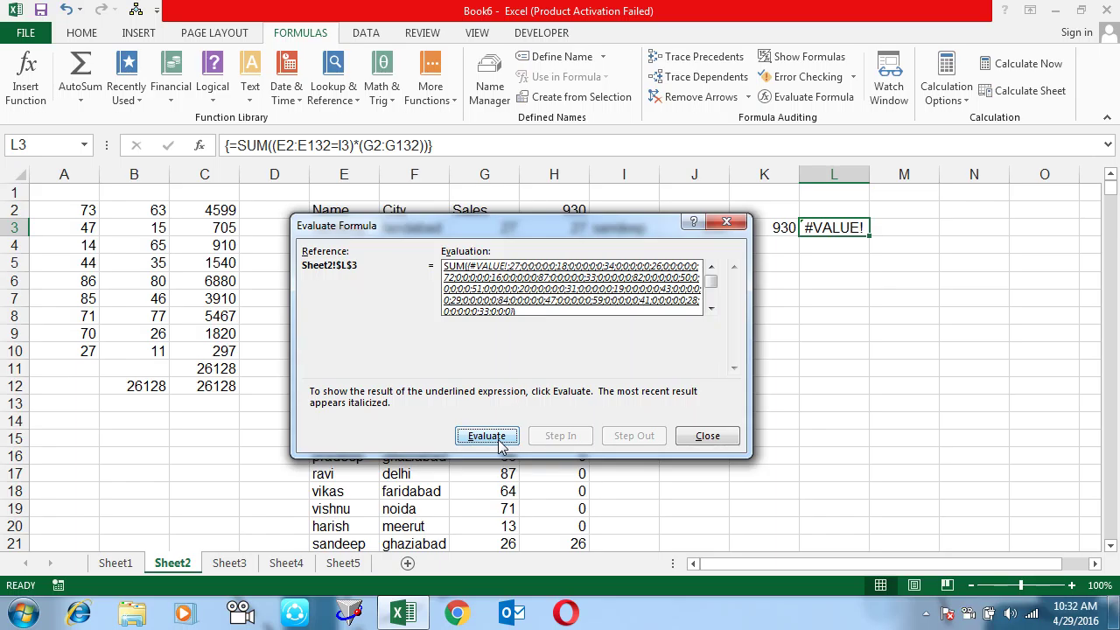
{"action": "left_click_drag", "start_coordinate": [523, 228], "coordinate": [557, 336]}
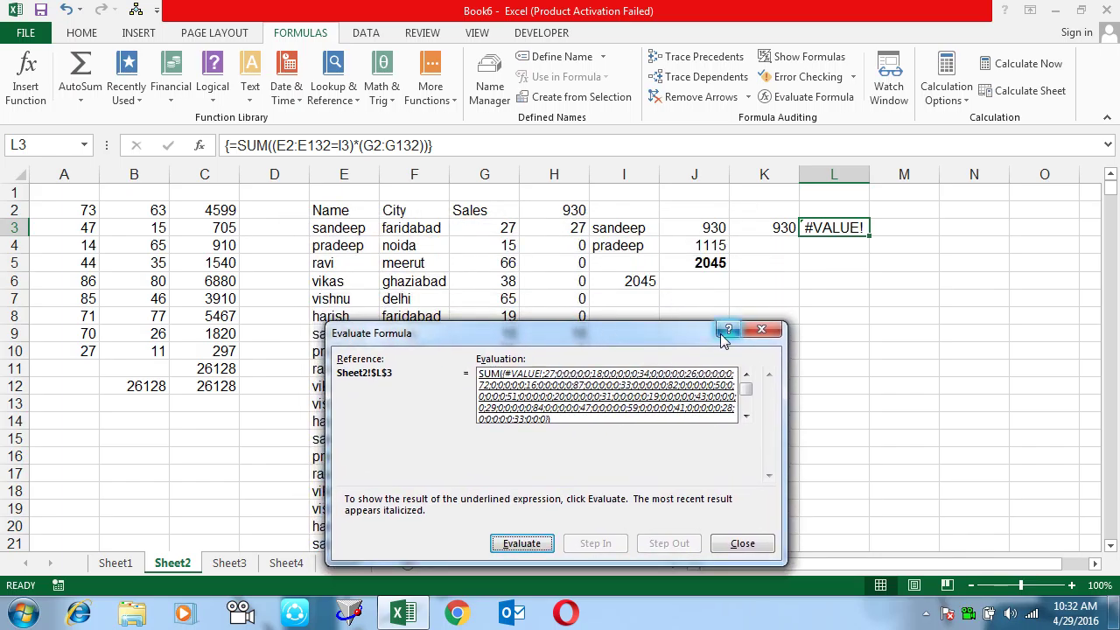
{"action": "left_click", "coordinate": [773, 331]}
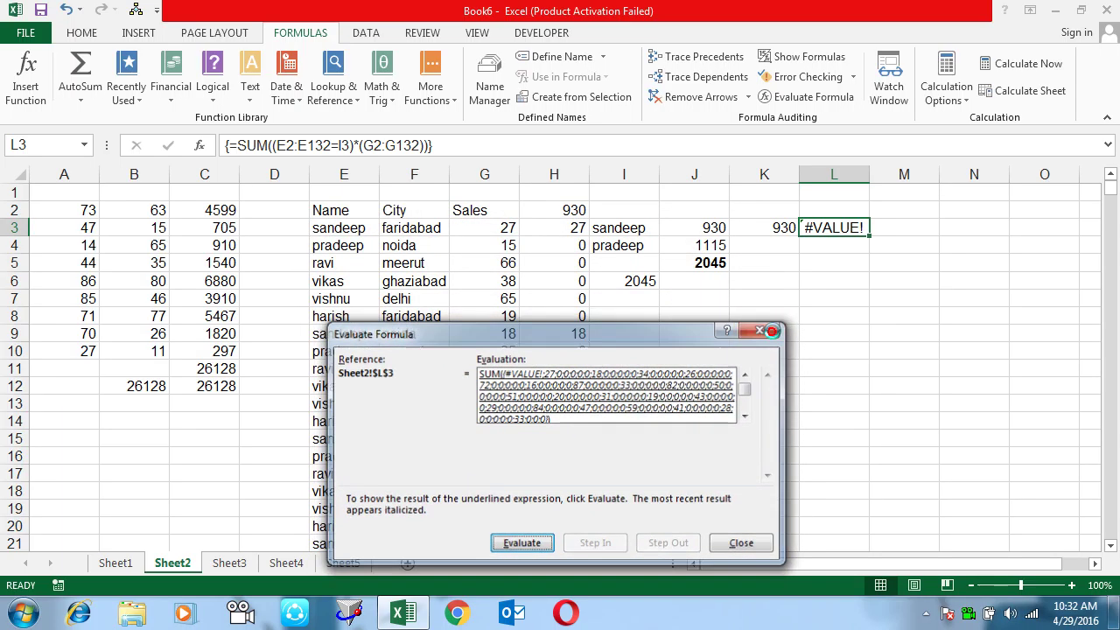
- Start both L3 ranges at row 3 (E3:E132, G3:G132) and recommit, returning 930
{"action": "key", "text": "F2"}
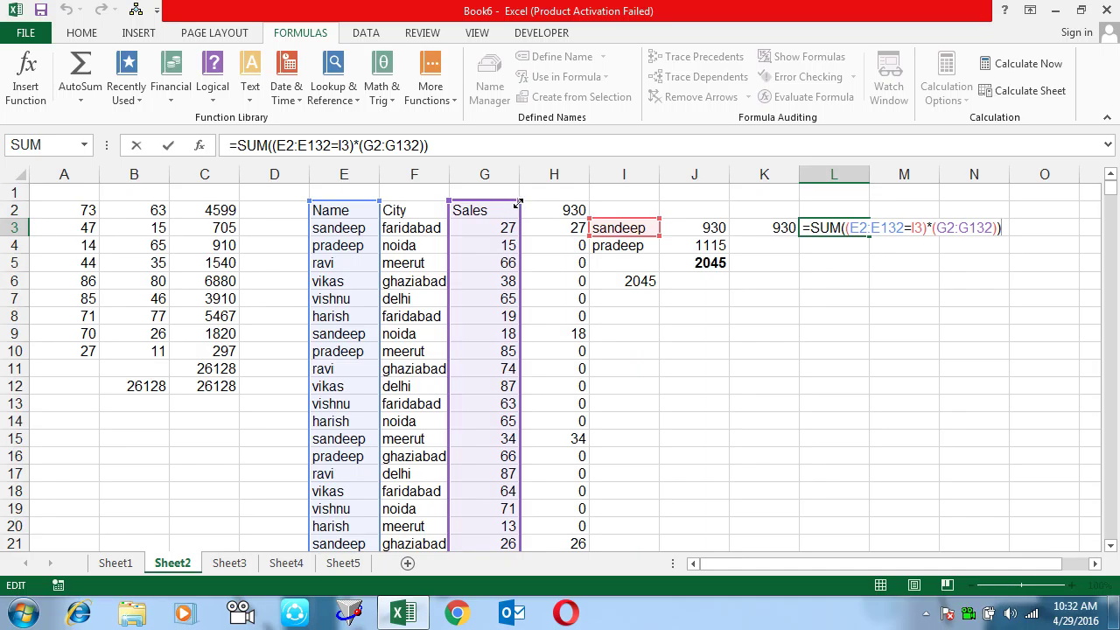
{"action": "left_click_drag", "start_coordinate": [517, 203], "coordinate": [517, 216]}
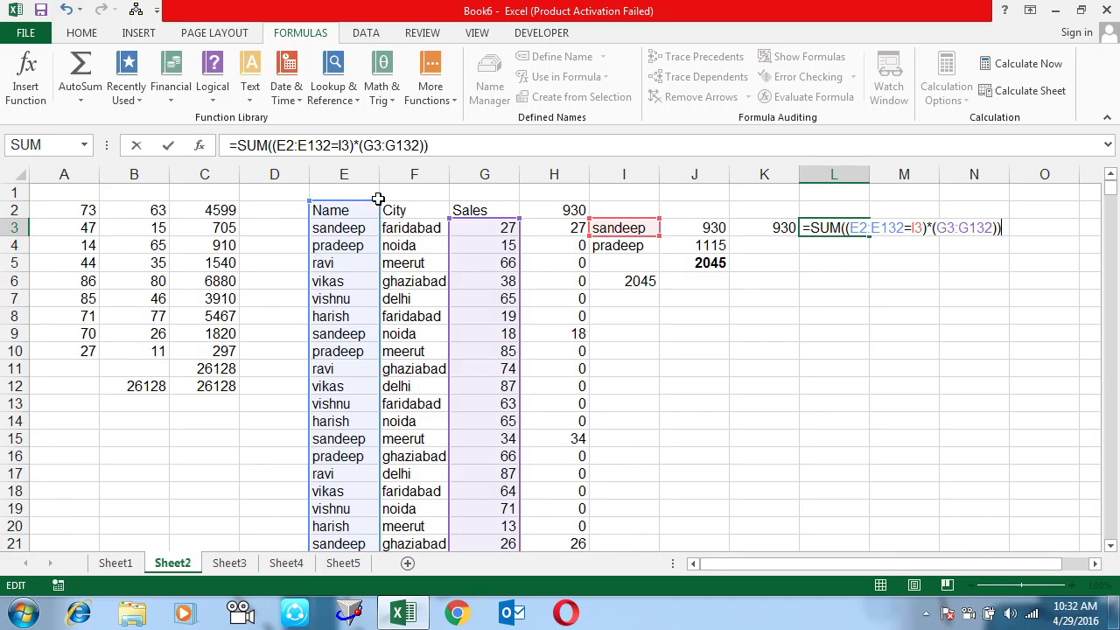
{"action": "left_click_drag", "start_coordinate": [377, 201], "coordinate": [383, 221]}
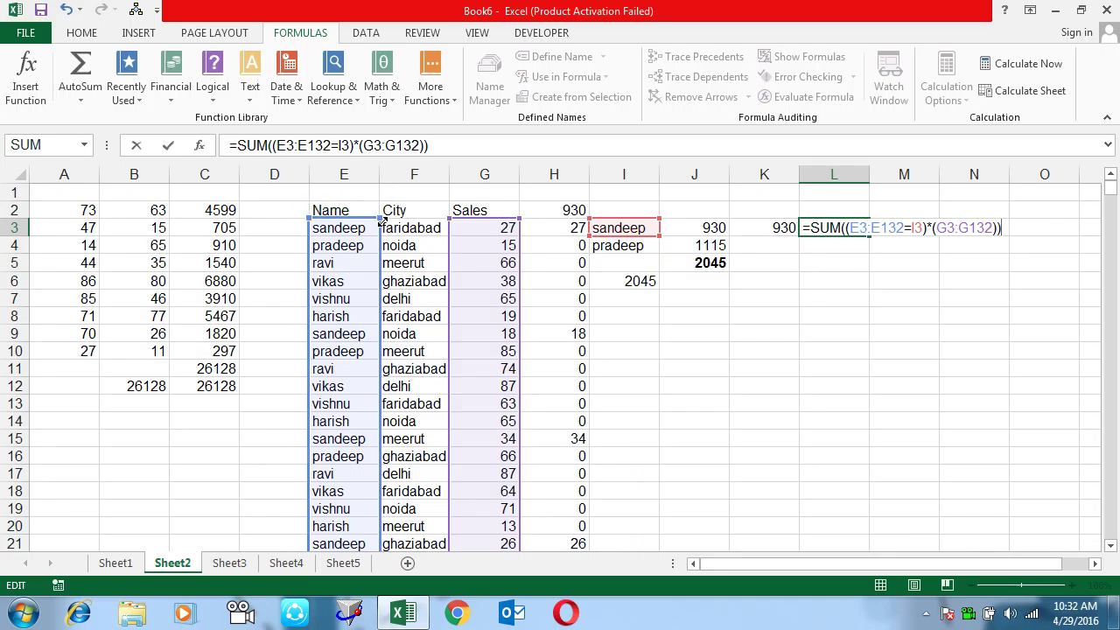
{"action": "key", "text": "ctrl+shift+Return"}
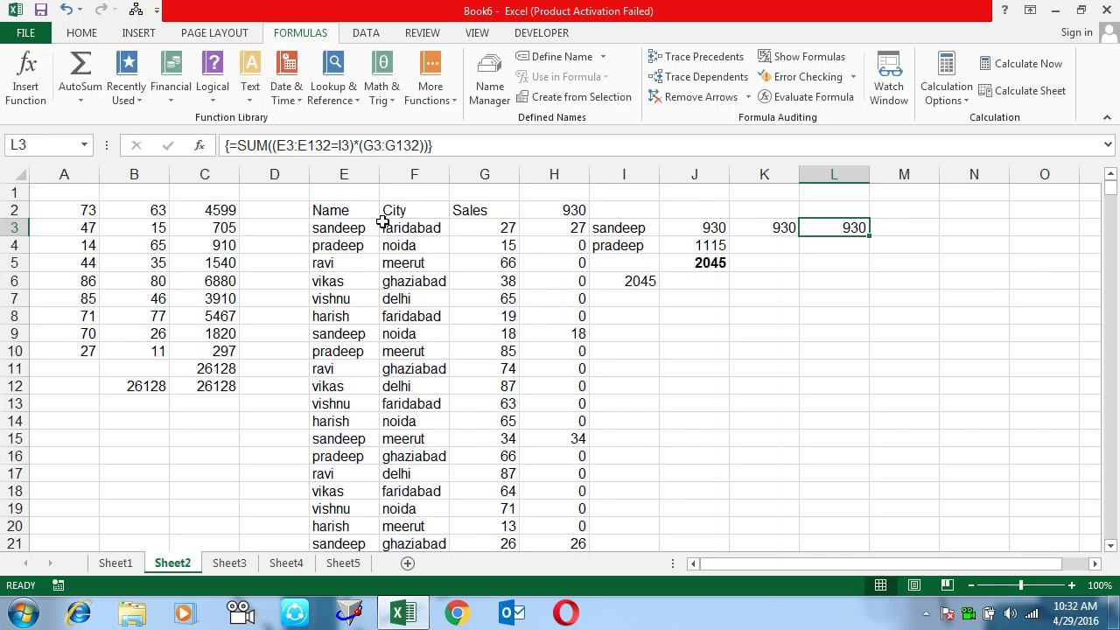
{"action": "key", "text": "F2"}
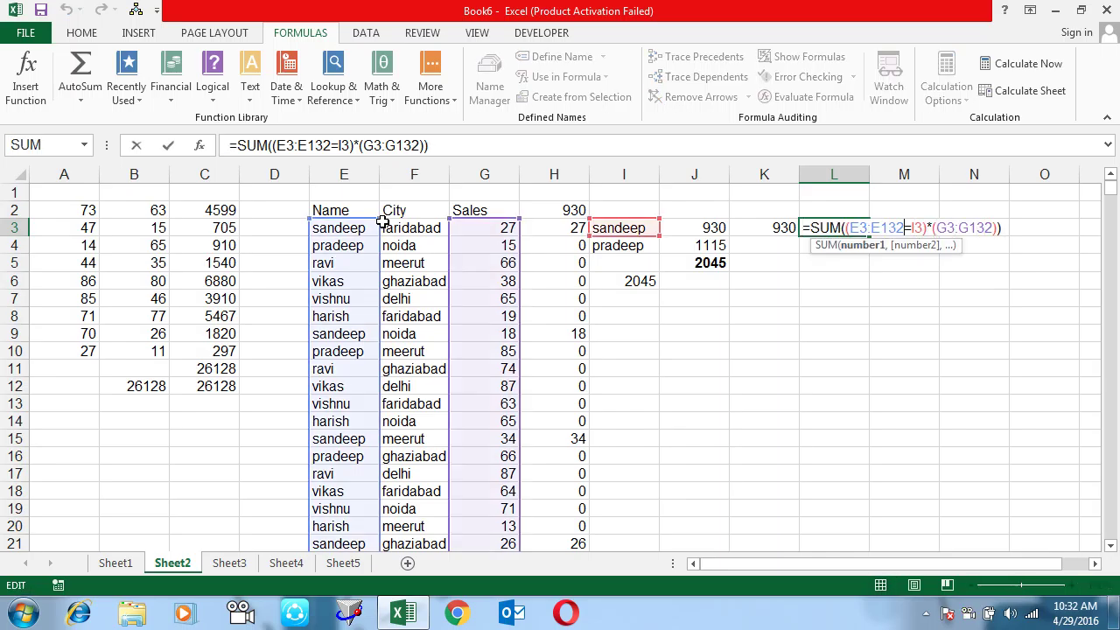
- Duplicate the (E3:E132=I3) condition in L3's formula, joined with a plus
{"action": "key", "text": "Right"}
{"action": "key", "text": "Right"}
{"action": "type", "text": "("}
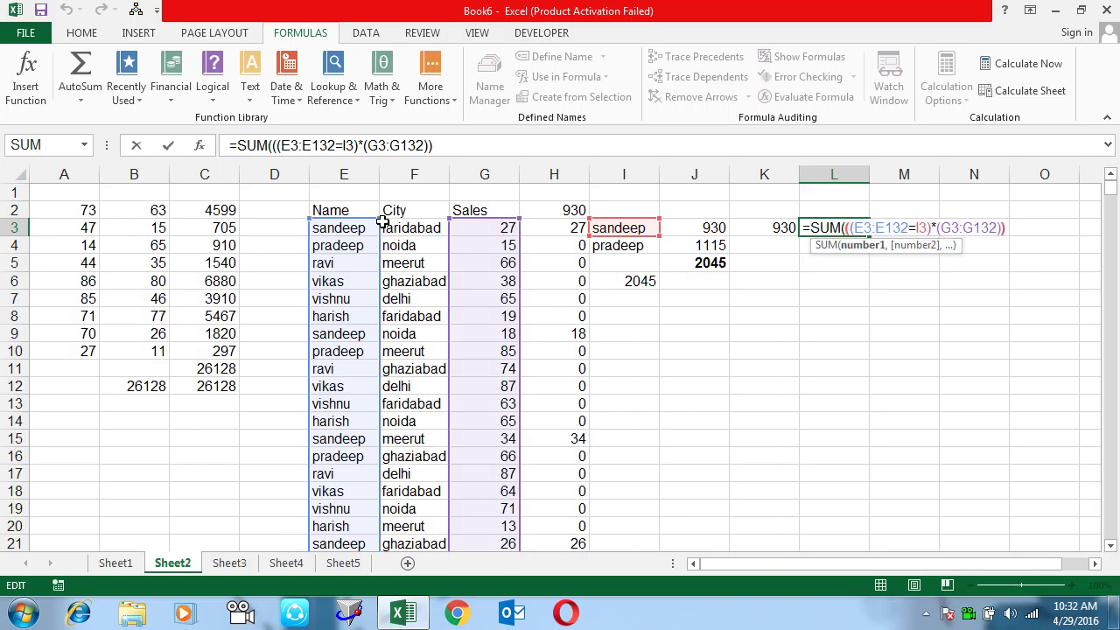
{"action": "key", "text": "Right"}
{"action": "key", "text": "Right"}
{"action": "key", "text": "Right"}
{"action": "key", "text": "shift+Left"}
{"action": "key", "text": "shift+Left"}
{"action": "key", "text": "shift+Left"}
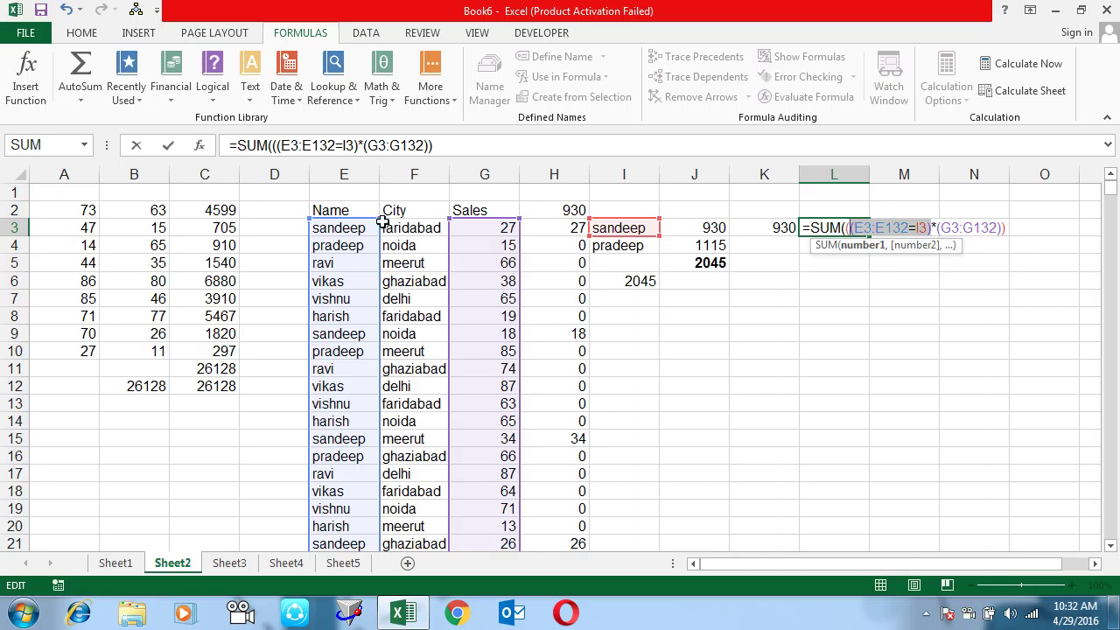
{"action": "key", "text": "Left"}
{"action": "key", "text": "Right"}
{"action": "type", "text": "+"}
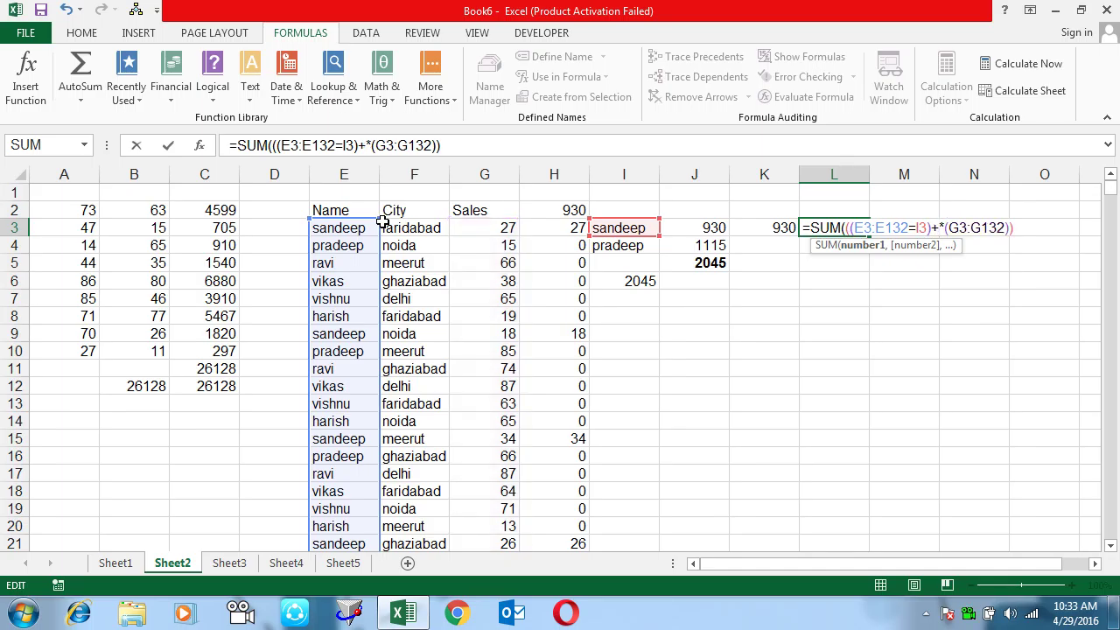
{"action": "type", "text": "(E3:E132=I3)"}
{"action": "key", "text": "Return"}
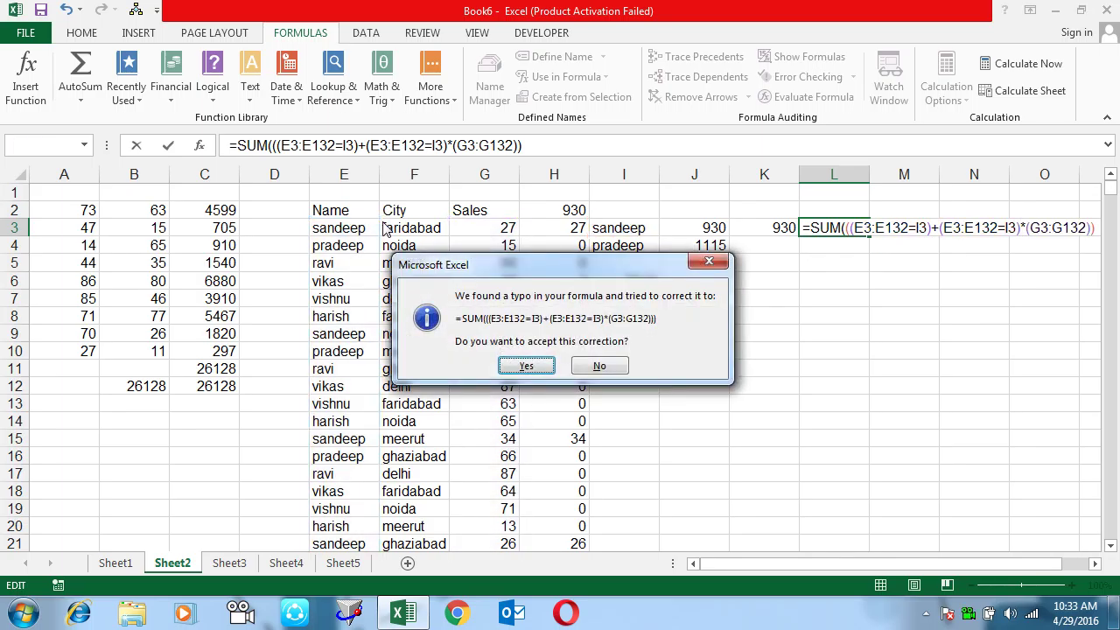
{"action": "key", "text": "Escape"}
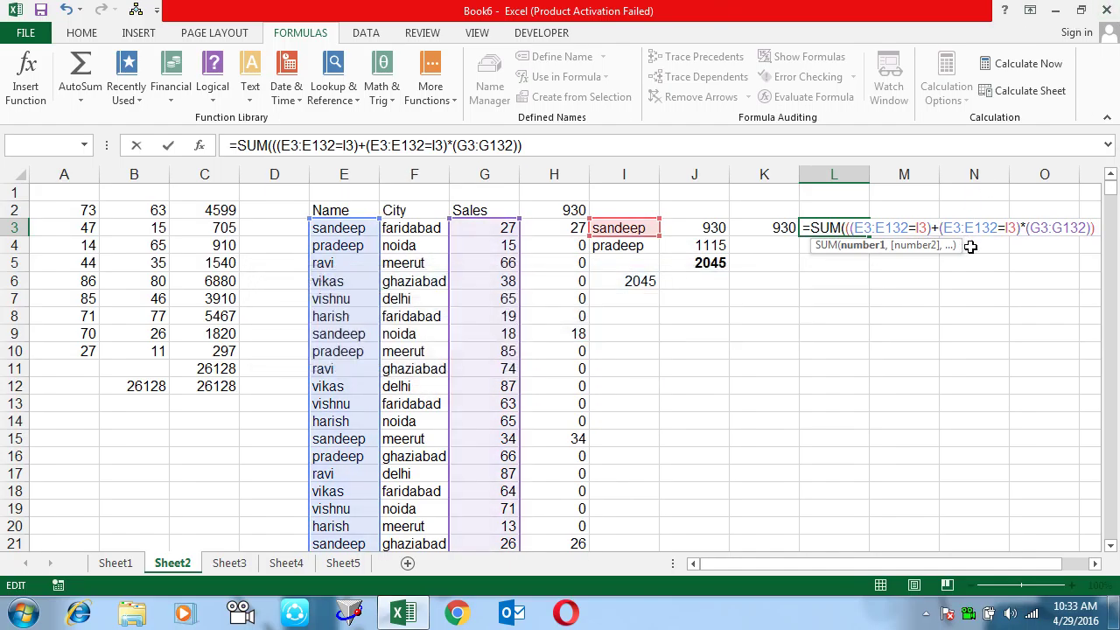
- Close the parenthesis, change the second I3 to I4, and commit as an array formula
{"action": "left_click", "coordinate": [1021, 227]}
{"action": "type", "text": ")"}
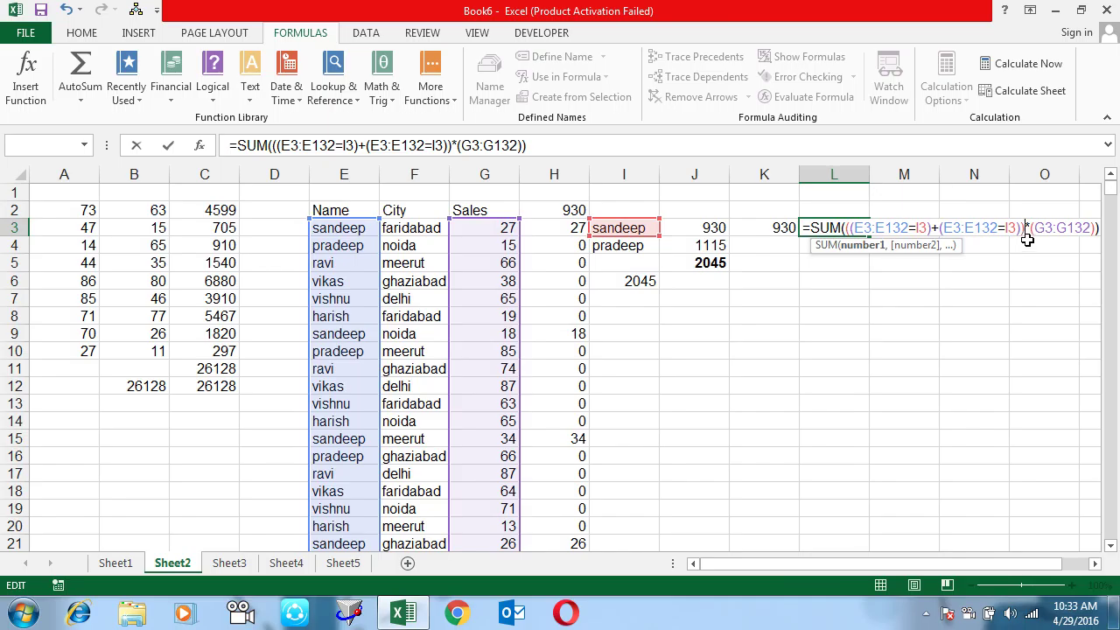
{"action": "double_click", "coordinate": [1013, 227]}
{"action": "type", "text": "I4"}
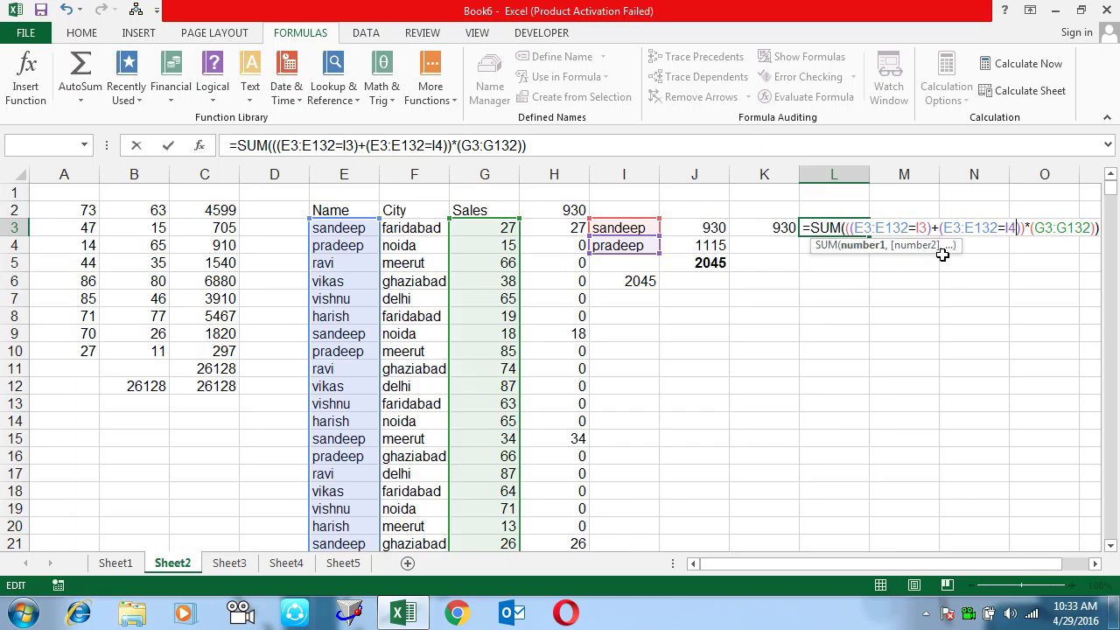
{"action": "key", "text": "ctrl+shift+Return"}
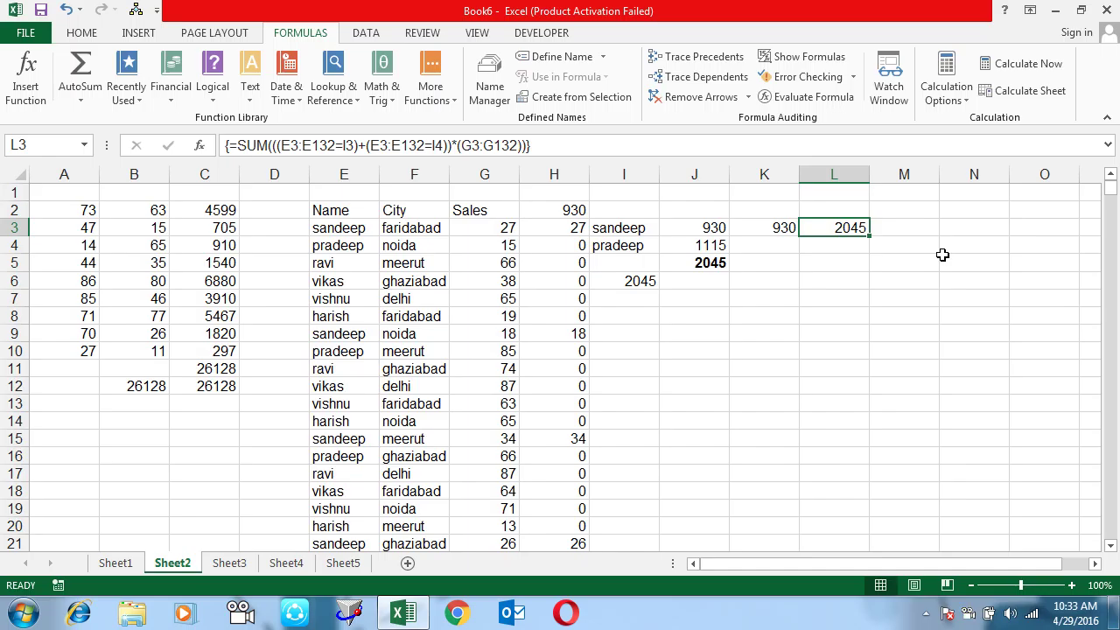
{"action": "key", "text": "F2"}
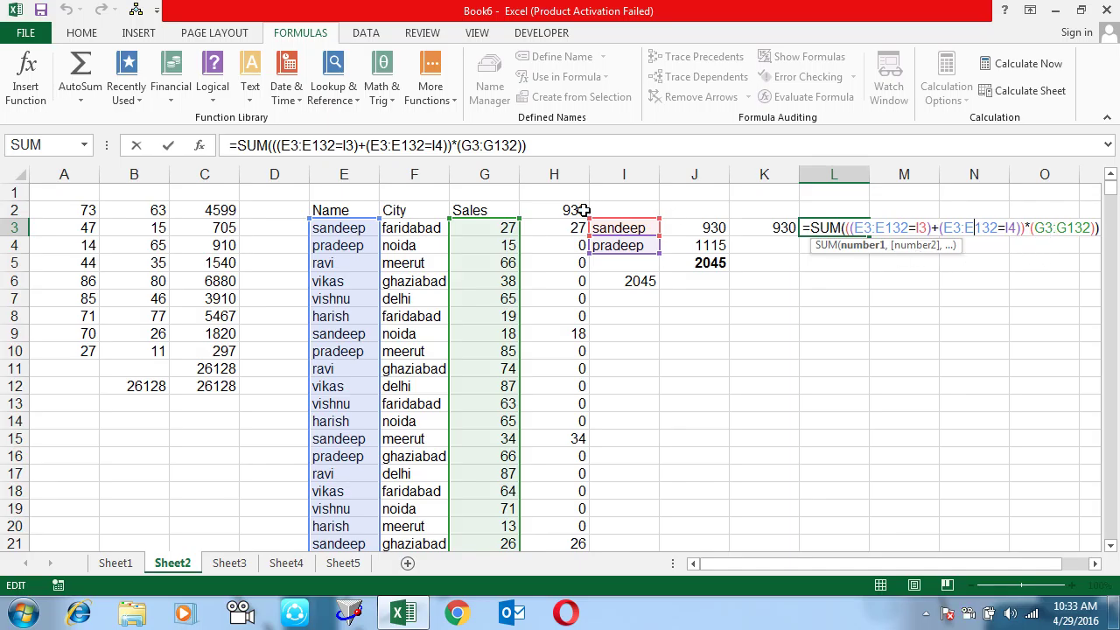
{"action": "triple_click", "coordinate": [540, 145]}
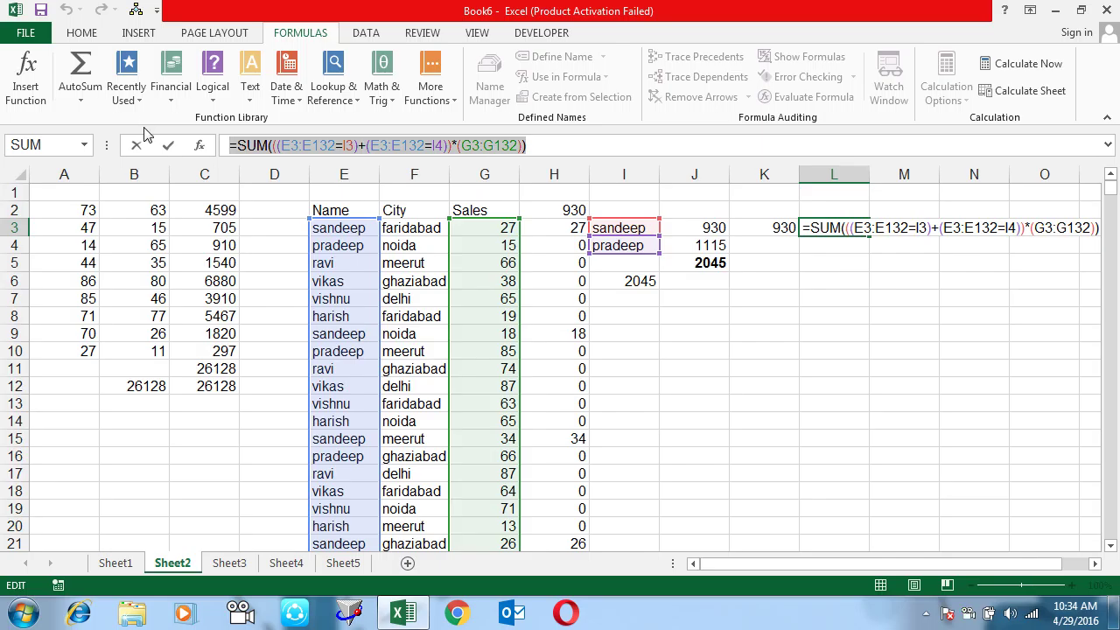
{"action": "key", "text": "ctrl+shift+Return"}
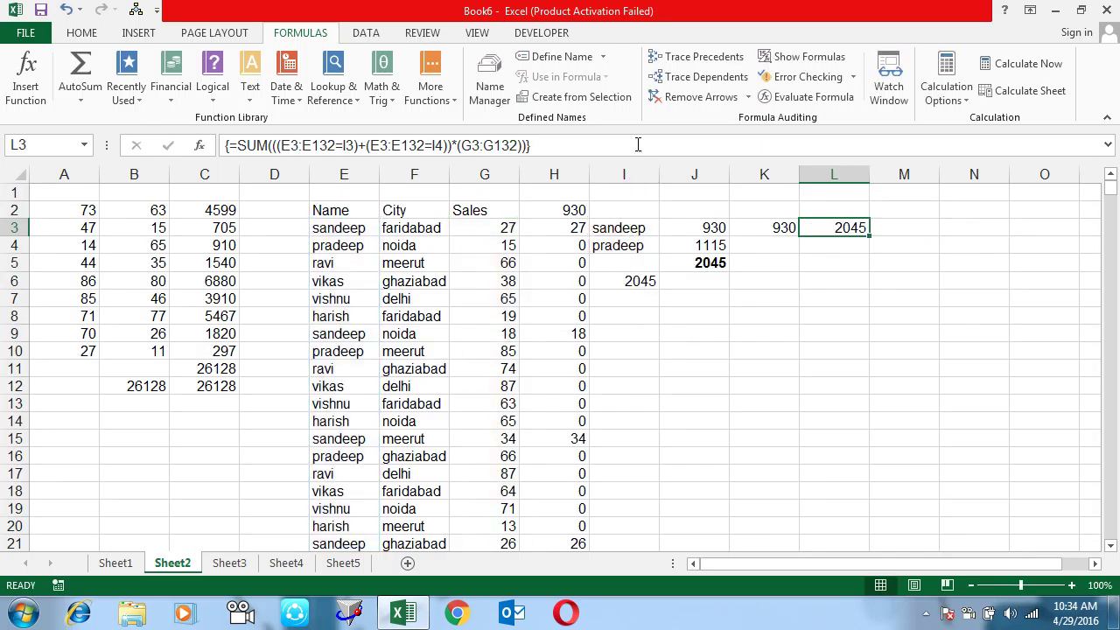
- Insert a blank column H and enter =E3="Sandeep" in H3, showing TRUE
{"action": "right_click", "coordinate": [565, 166]}
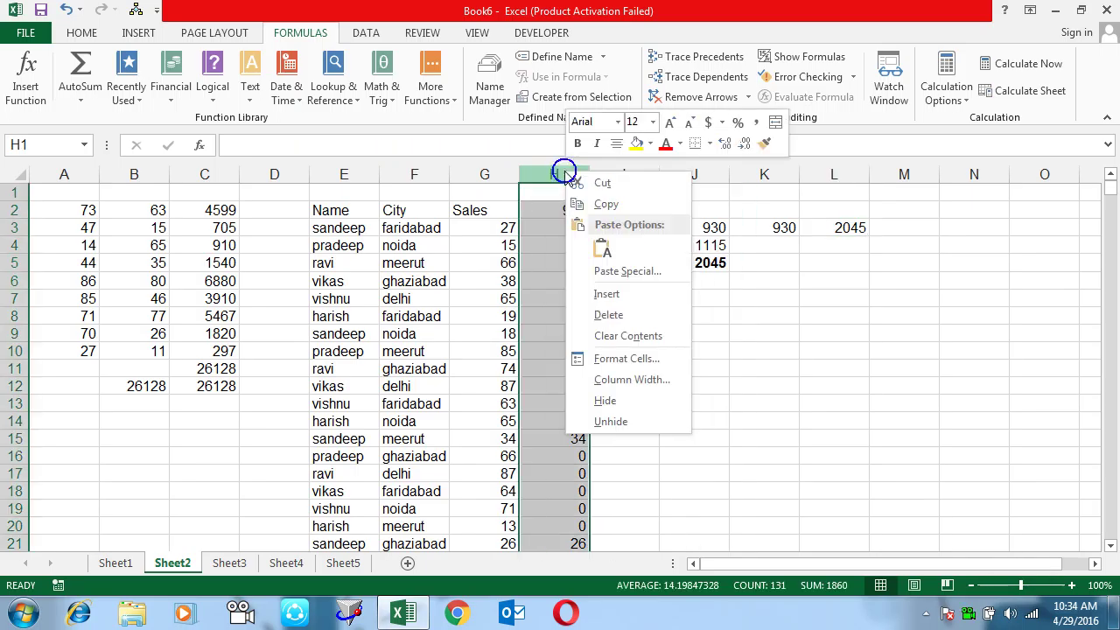
{"action": "left_click", "coordinate": [628, 295]}
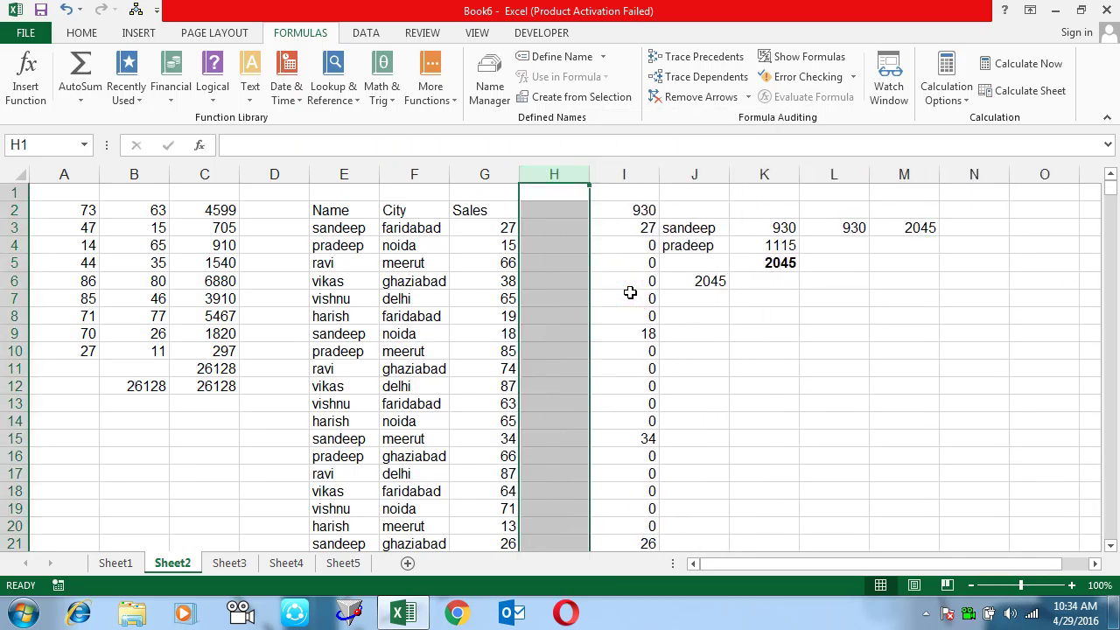
{"action": "key", "text": "Down"}
{"action": "key", "text": "Down"}
{"action": "type", "text": "="}
{"action": "key", "text": "Left"}
{"action": "key", "text": "Left"}
{"action": "key", "text": "Left"}
{"action": "type", "text": "=\"Sandeep"}
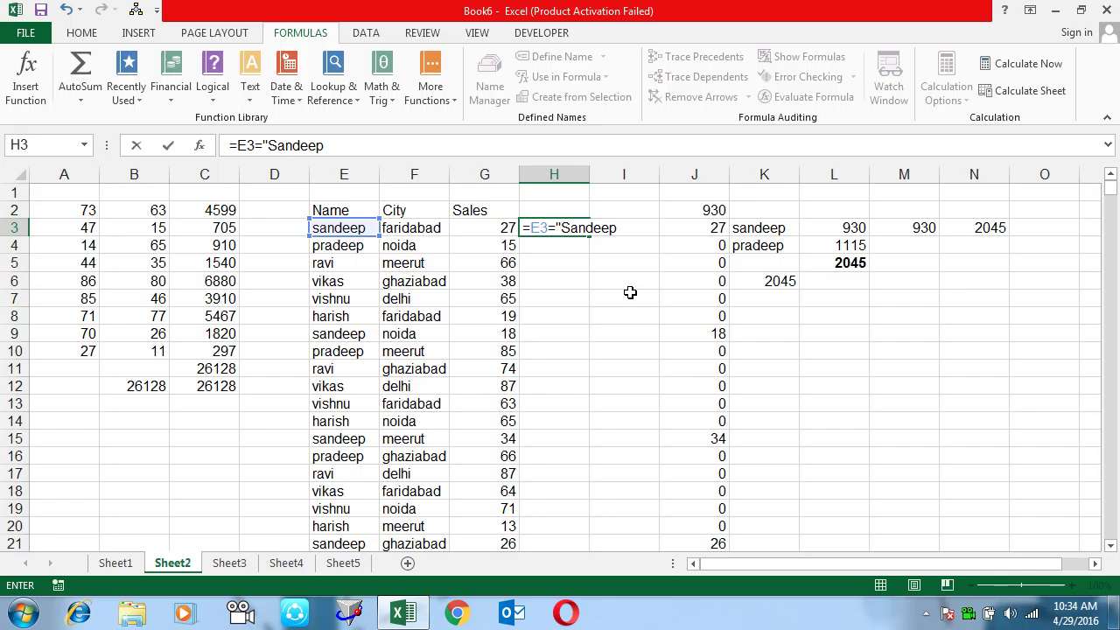
{"action": "key", "text": "Return"}
- Copy the Sandeep comparison formula down H3:H132
{"action": "key", "text": "Up"}
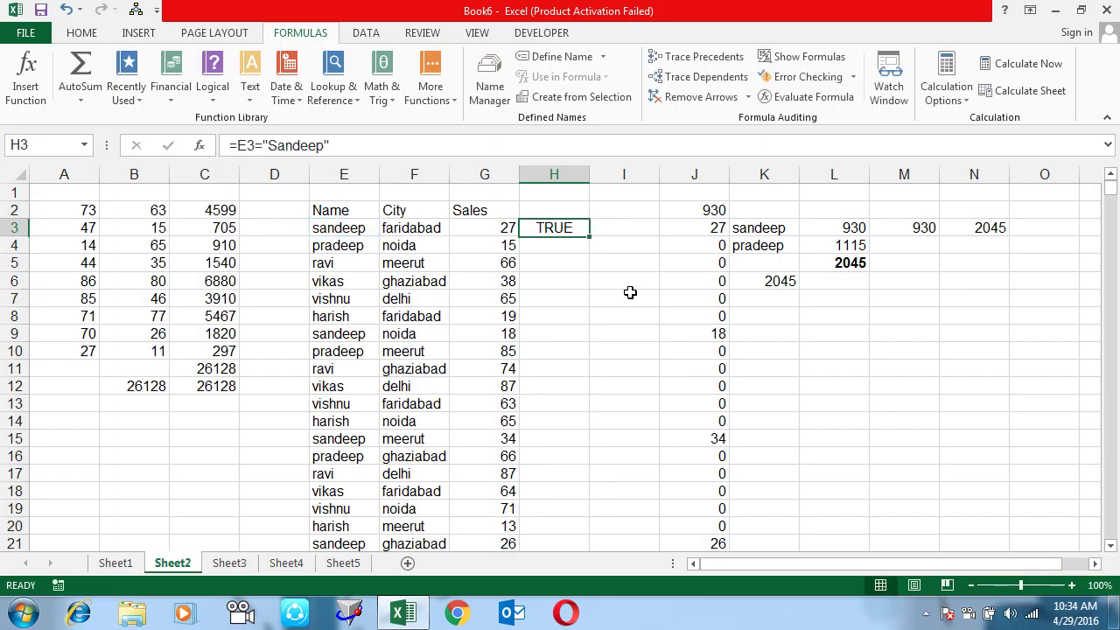
{"action": "key", "text": "ctrl+c"}
{"action": "key", "text": "Left"}
{"action": "key", "text": "ctrl+Down"}
{"action": "key", "text": "Right"}
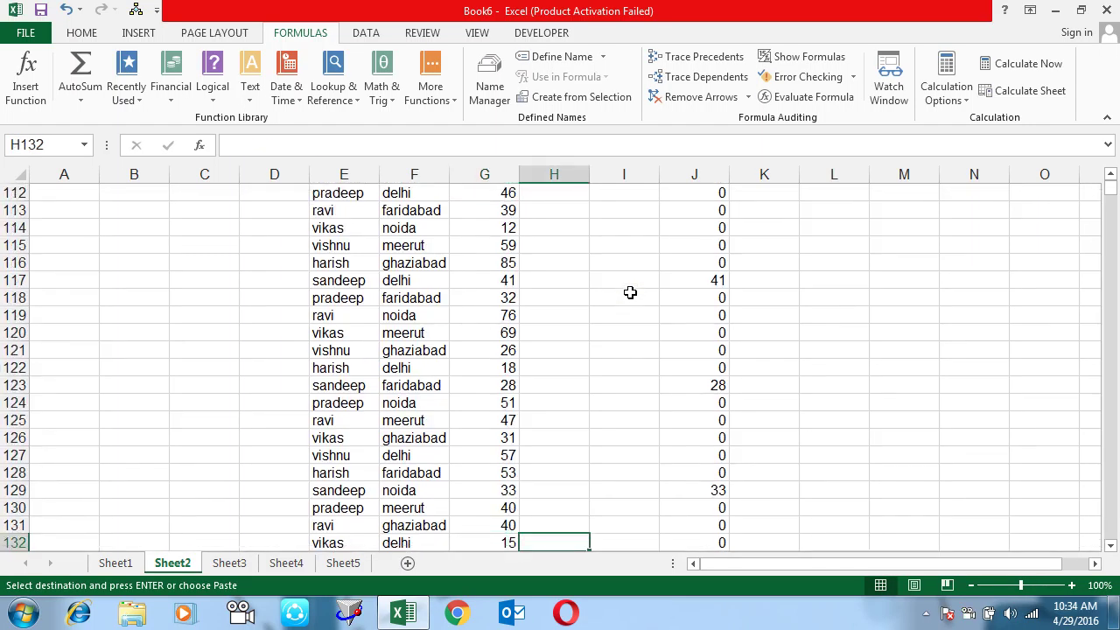
{"action": "key", "text": "ctrl+shift+Up"}
{"action": "key", "text": "ctrl+v"}
- Check H3's formula, then begin =E3="pradeep" in I3
{"action": "key", "text": "Up"}
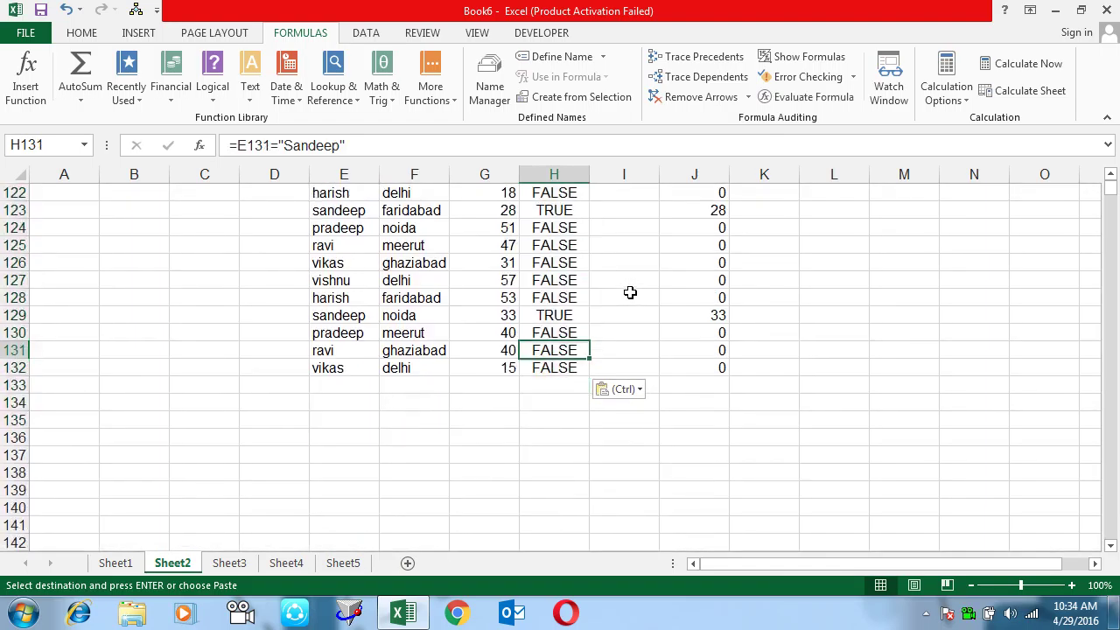
{"action": "key", "text": "ctrl+Up"}
{"action": "key", "text": "Up"}
{"action": "key", "text": "Up"}
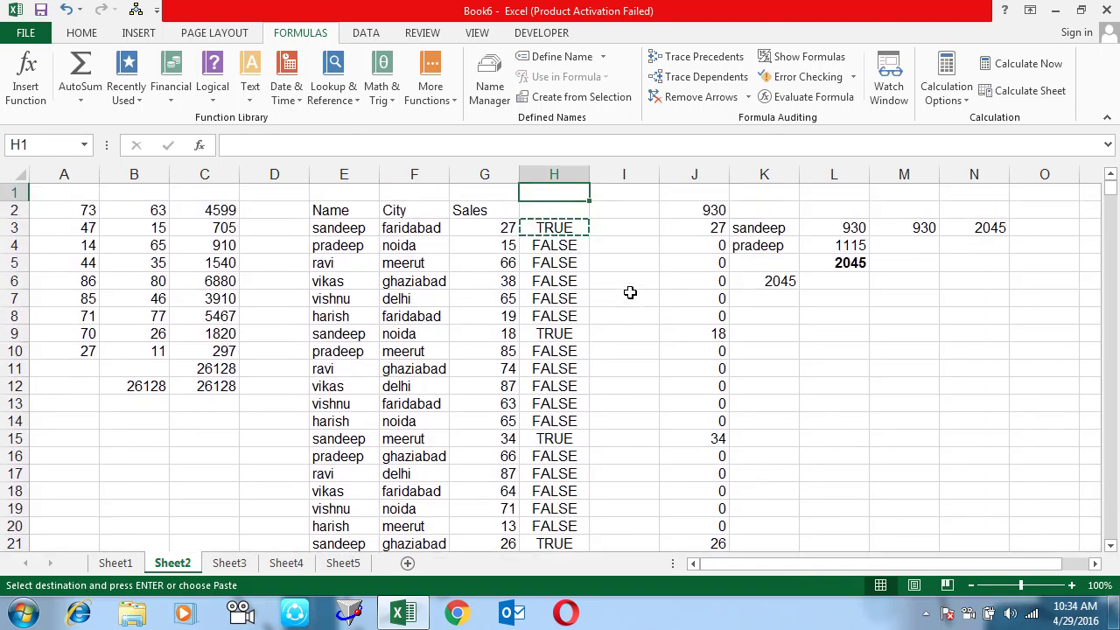
{"action": "key", "text": "Down"}
{"action": "key", "text": "Down"}
{"action": "key", "text": "Right"}
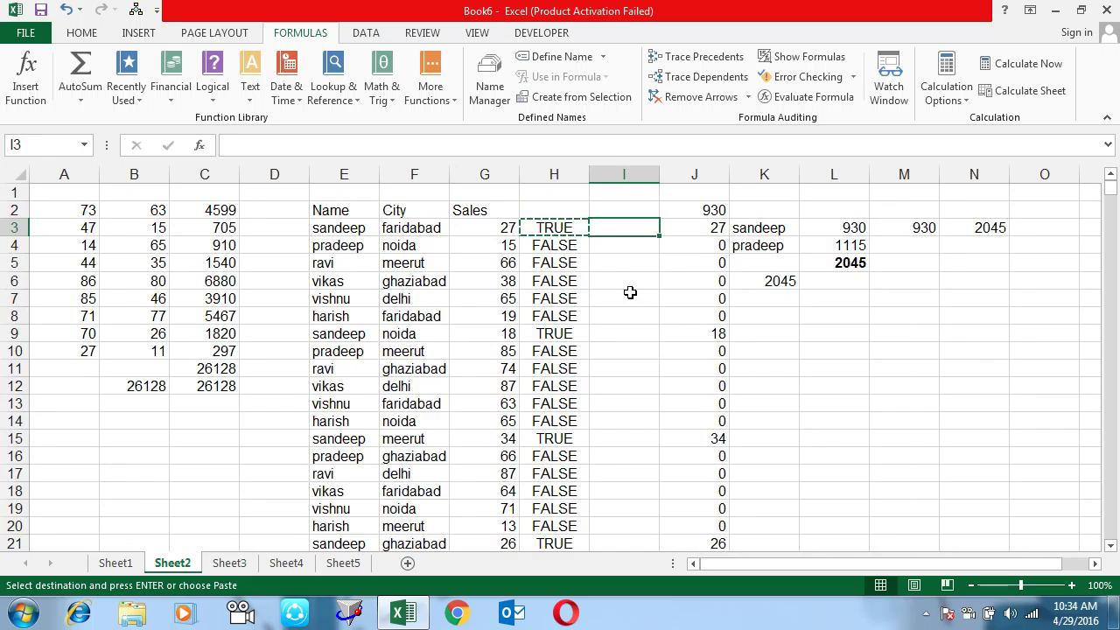
{"action": "key", "text": "Left"}
{"action": "key", "text": "Right"}
{"action": "type", "text": "=e3"}
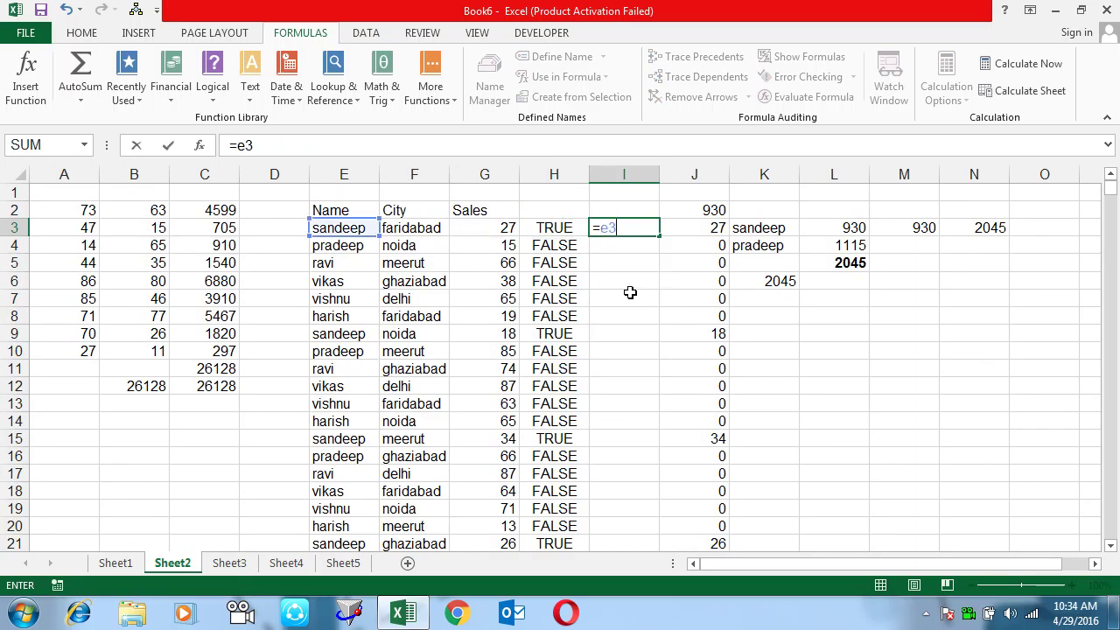
{"action": "type", "text": "=\"pradeep\""}
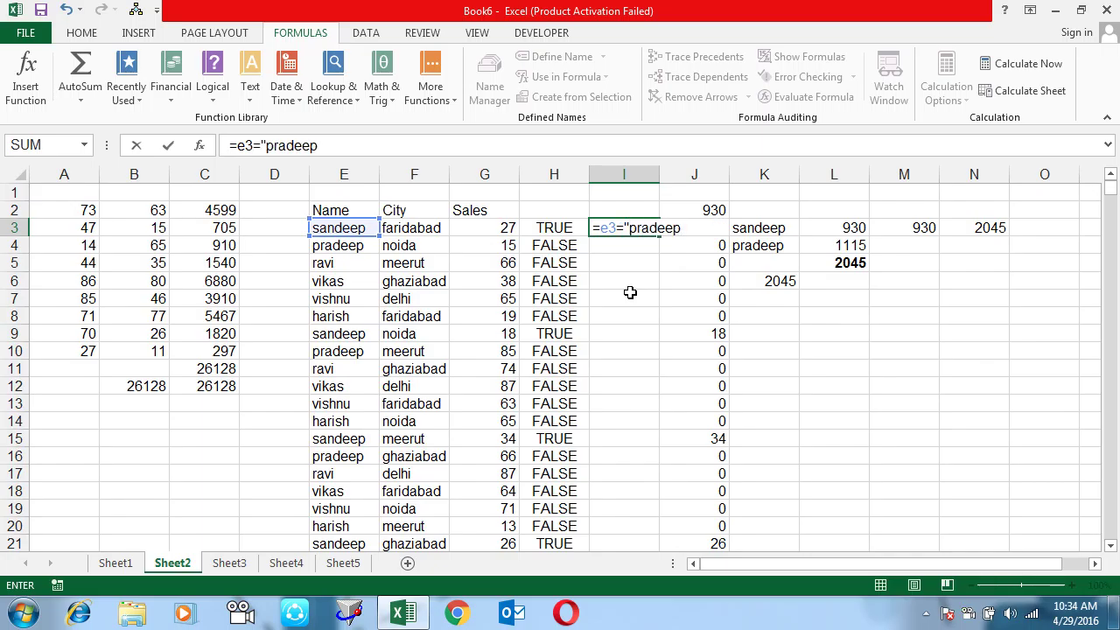
{"action": "type", "text": ")"}
- Commit =E3="pradeep" in I3, fill it down column I, and insert a blank column J
{"action": "key", "text": "Return"}
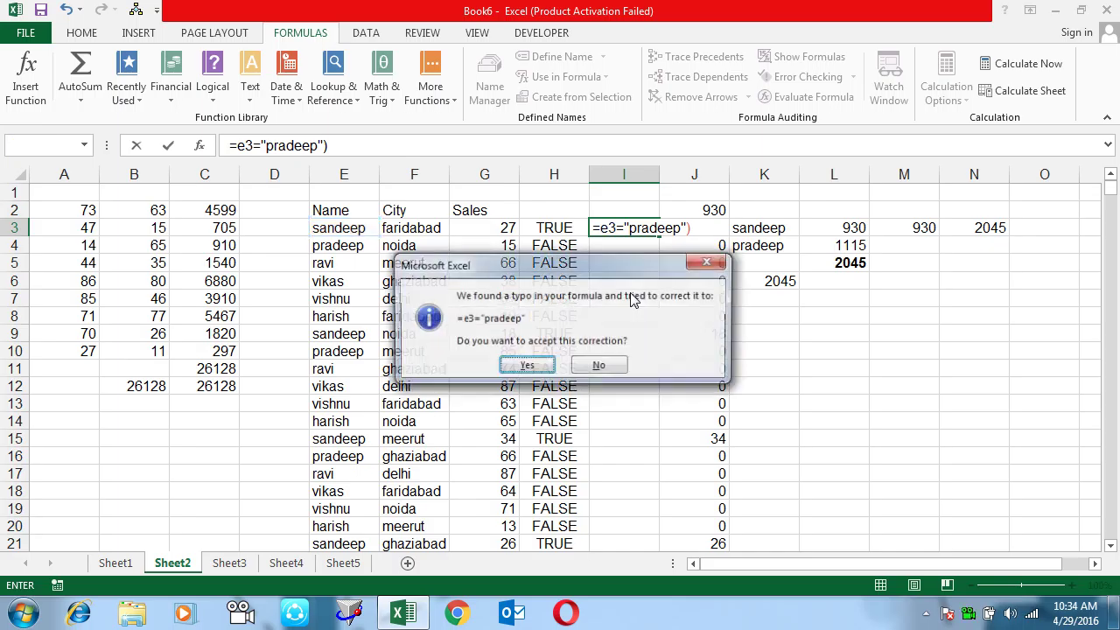
{"action": "key", "text": "Return"}
{"action": "key", "text": "Up"}
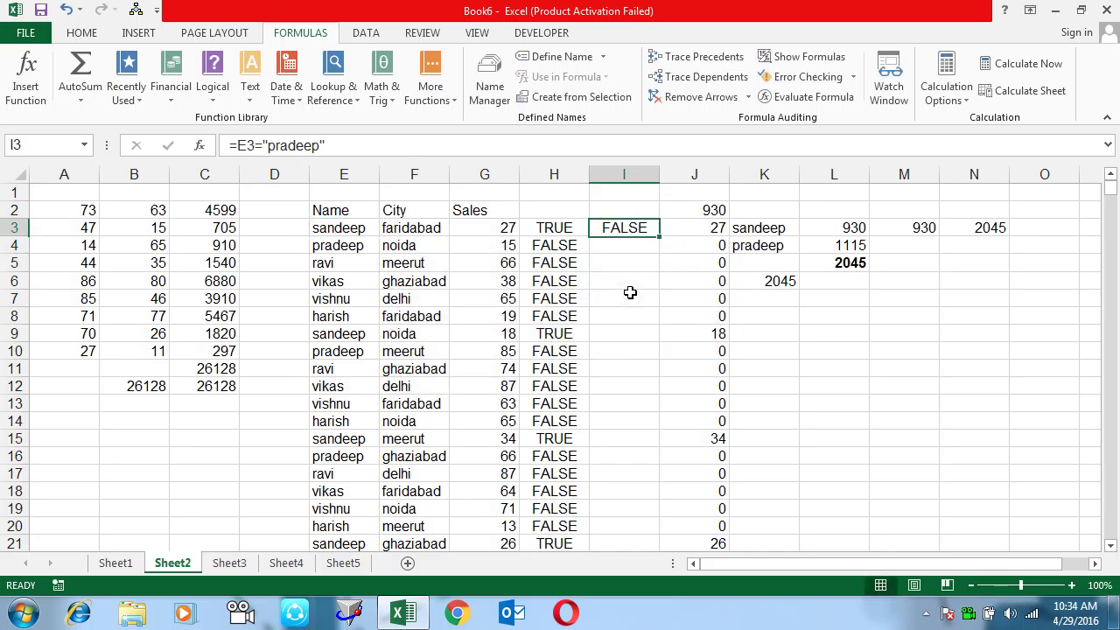
{"action": "double_click", "coordinate": [658, 236]}
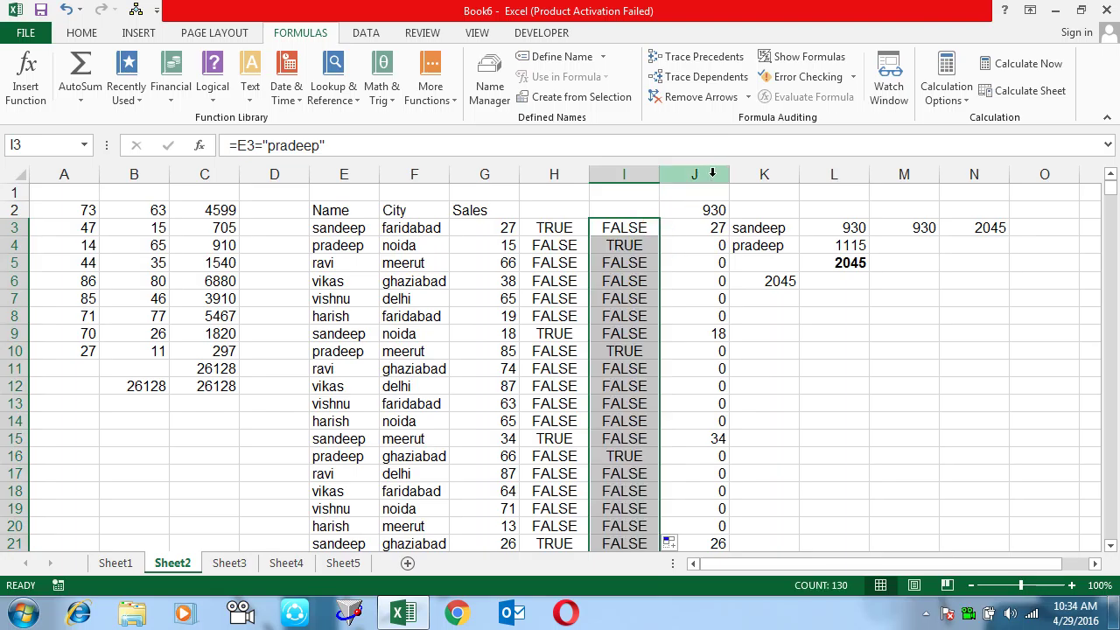
{"action": "right_click", "coordinate": [713, 172]}
{"action": "left_click", "coordinate": [759, 303]}
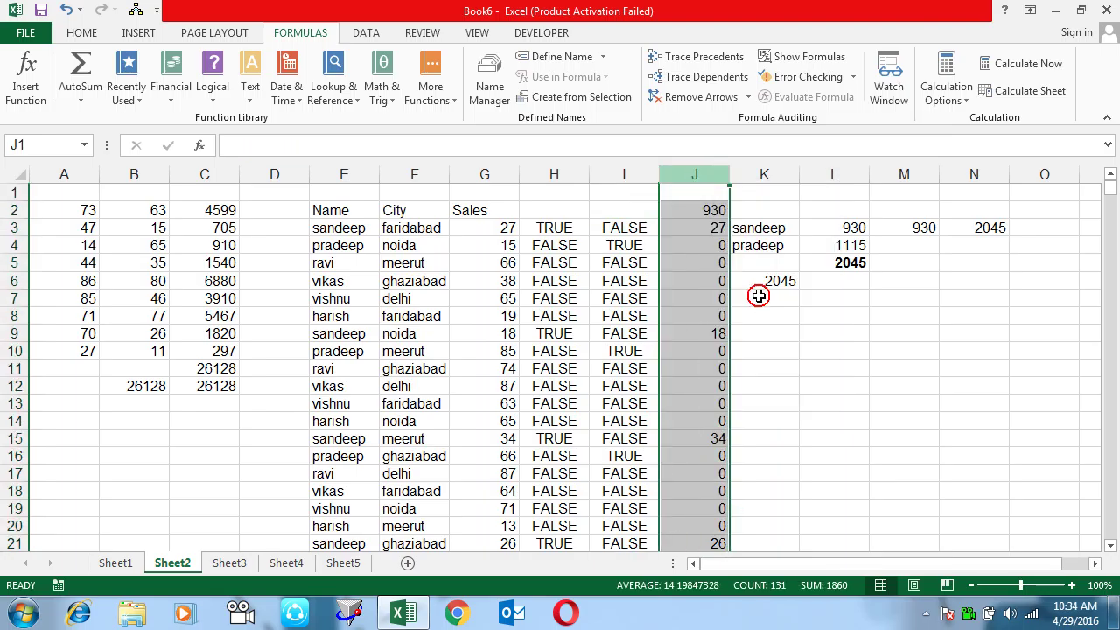
- Enter =H3+I3 in J3, correcting an initial =H3+1
{"action": "left_click", "coordinate": [664, 227]}
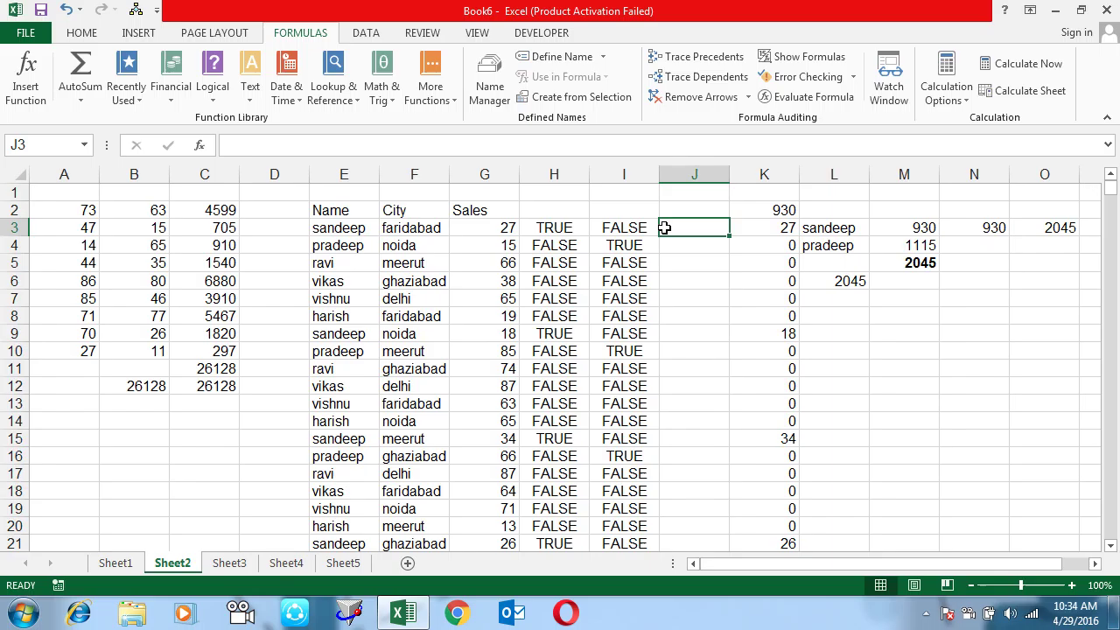
{"action": "type", "text": "="}
{"action": "key", "text": "Left"}
{"action": "key", "text": "Left"}
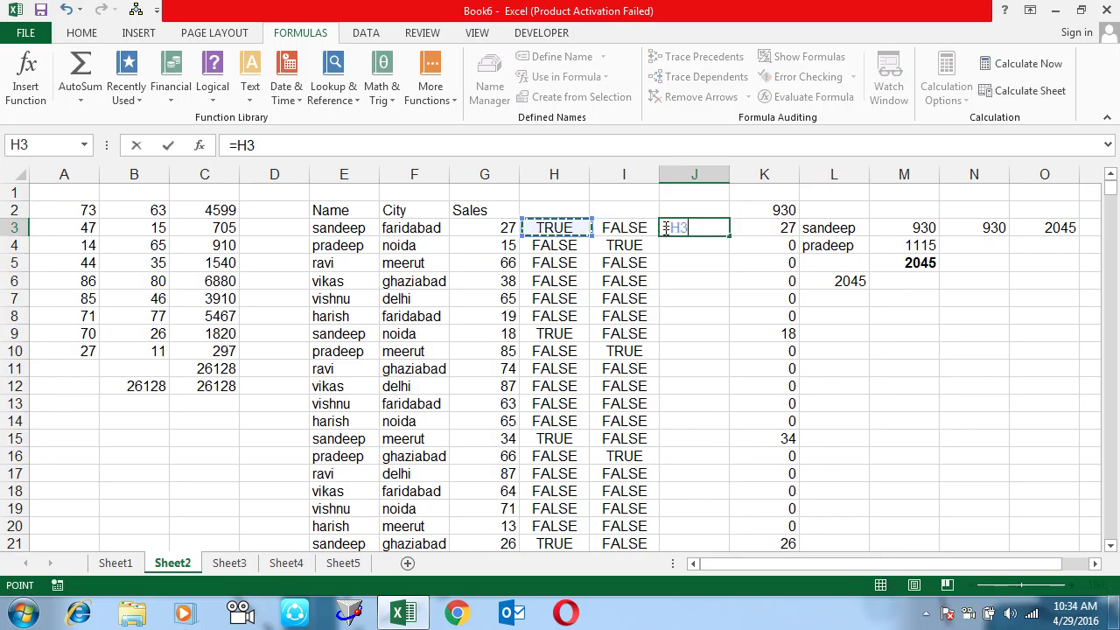
{"action": "type", "text": "+1"}
{"action": "key", "text": "Return"}
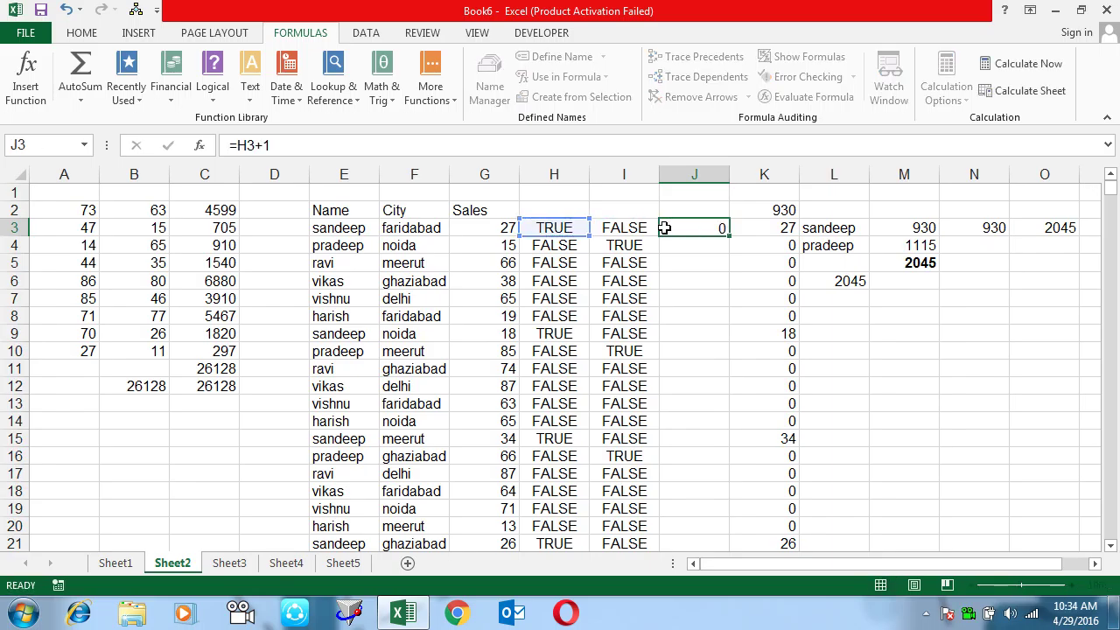
{"action": "left_click", "coordinate": [664, 227]}
{"action": "key", "text": "F2"}
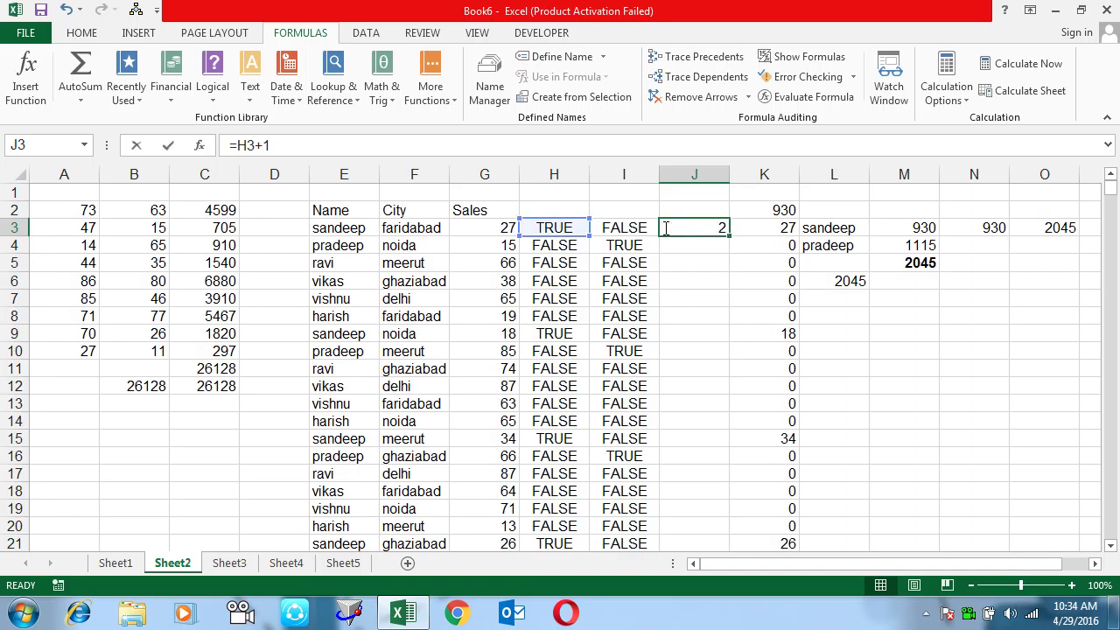
{"action": "key", "text": "BackSpace"}
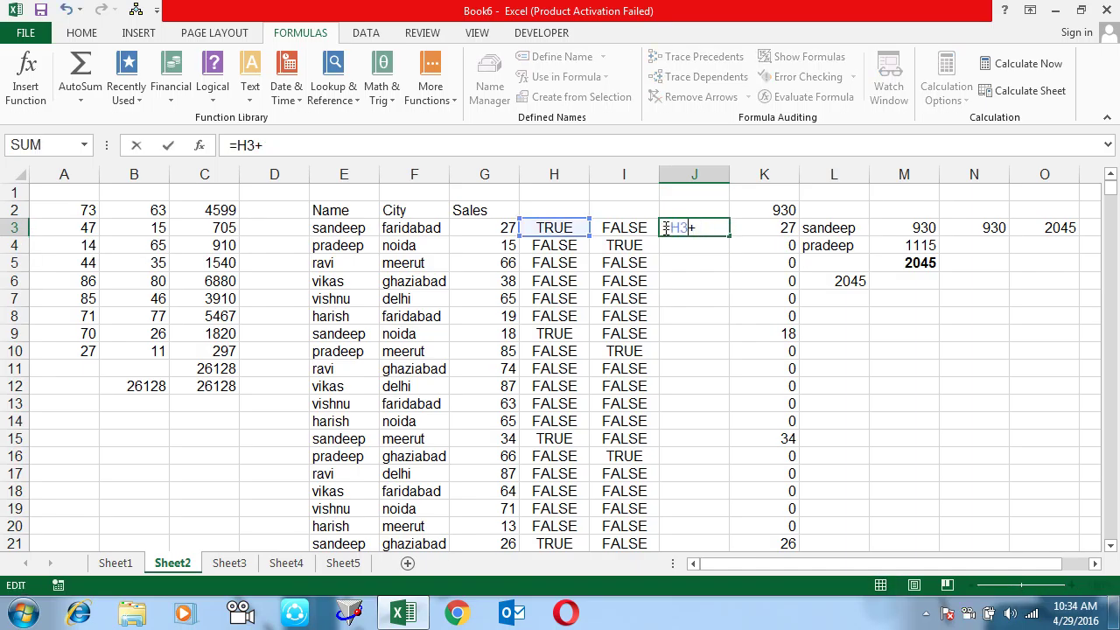
{"action": "left_click", "coordinate": [636, 227]}
{"action": "key", "text": "Return"}
- Copy the formula to J4 and fill J3:J4 down the whole of column J
{"action": "key", "text": "ctrl+d"}
{"action": "key", "text": "Up"}
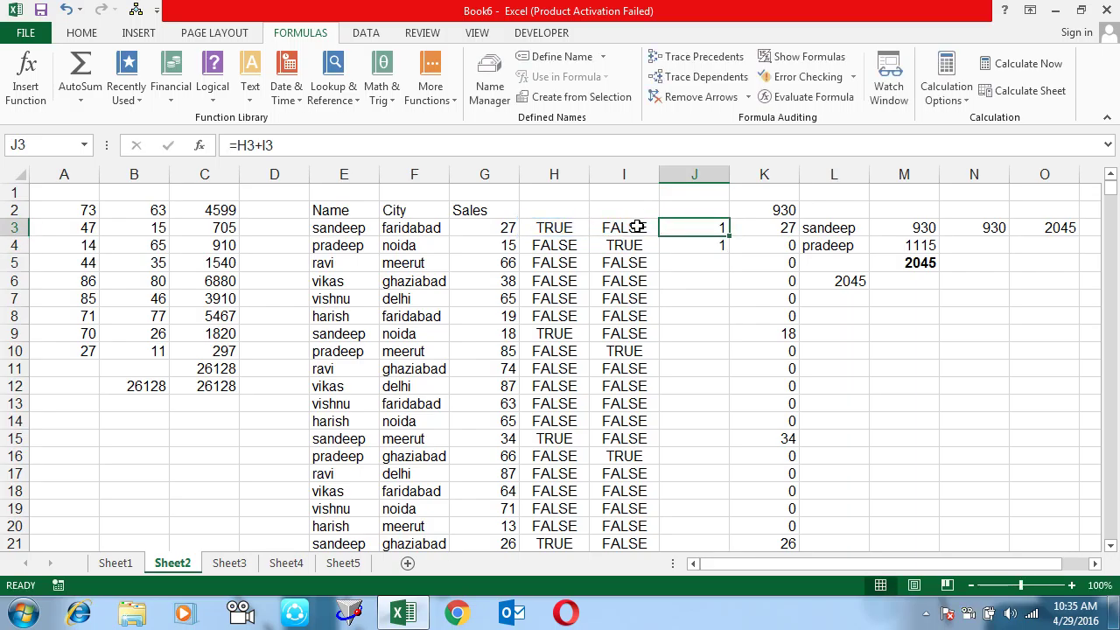
{"action": "key", "text": "shift+Down"}
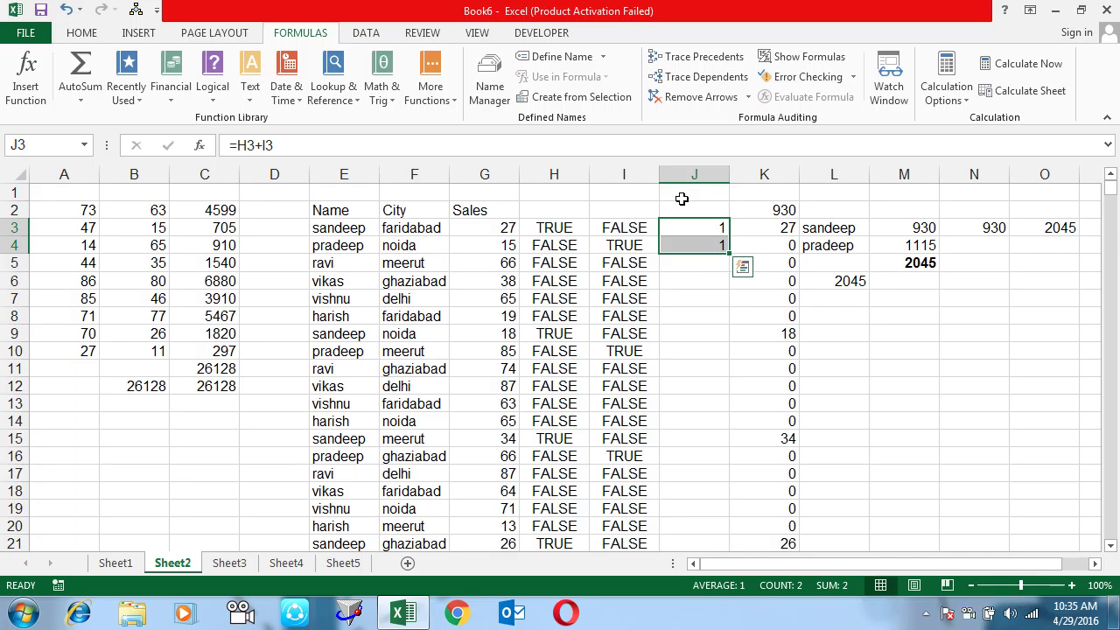
{"action": "double_click", "coordinate": [728, 253]}
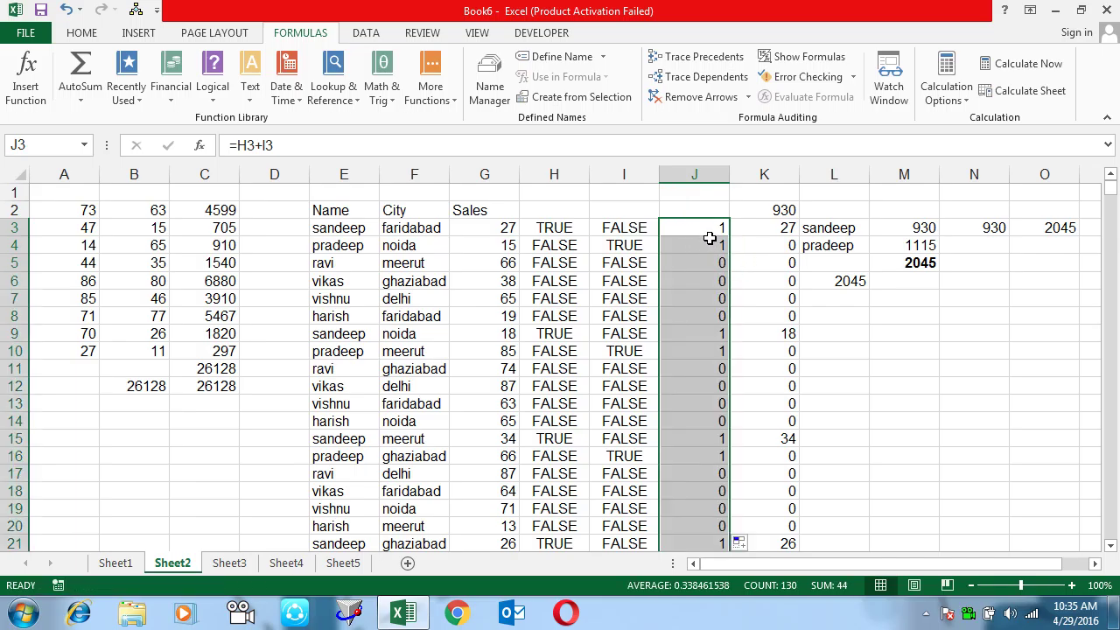
{"action": "scroll", "coordinate": [709, 237], "scroll_direction": "down", "scroll_amount": 1}
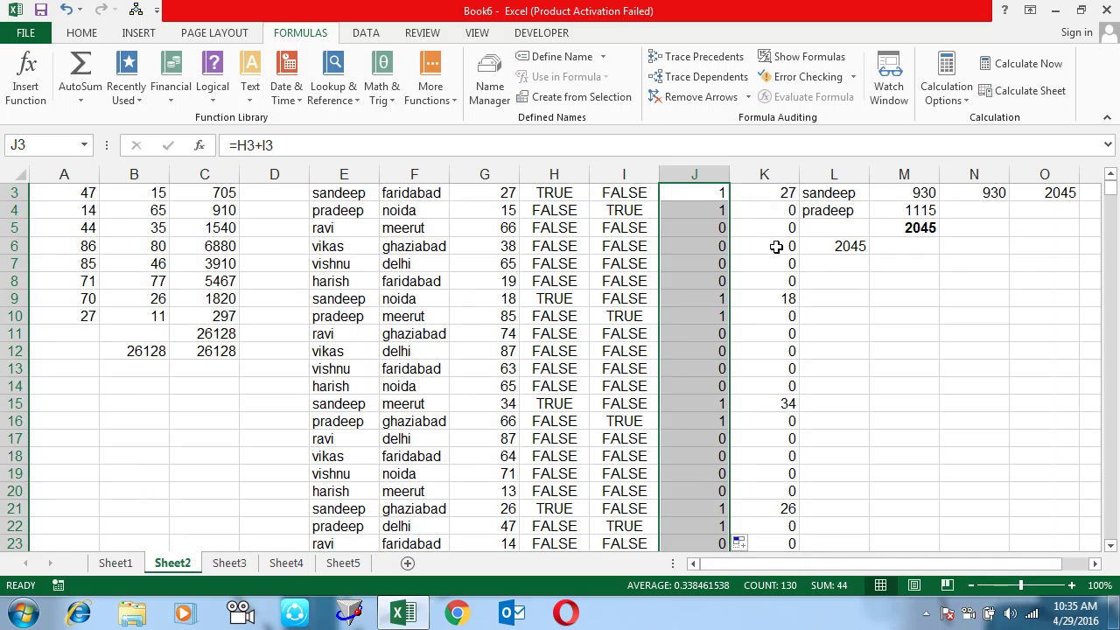
- Copy the text of O3's 2045 SUM array formula
{"action": "key", "text": "Up"}
{"action": "key", "text": "Up"}
{"action": "key", "text": "Down"}
{"action": "key", "text": "Down"}
{"action": "key", "text": "Down"}
{"action": "key", "text": "Up"}
{"action": "key", "text": "Left"}
{"action": "key", "text": "Left"}
{"action": "key", "text": "Left"}
{"action": "key", "text": "Left"}
{"action": "key", "text": "Right"}
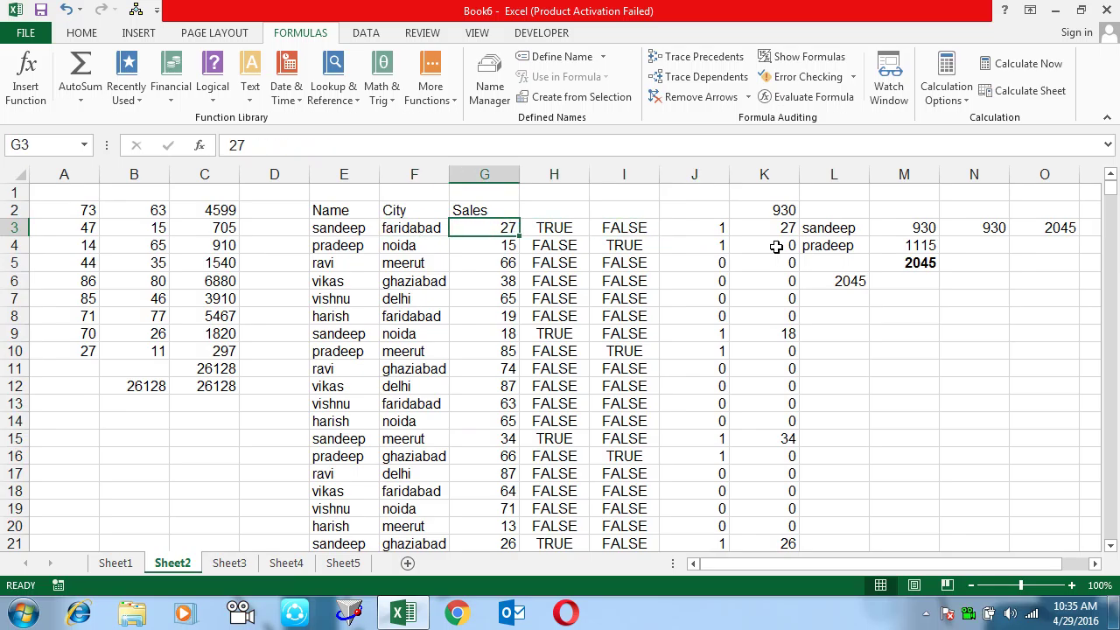
{"action": "key", "text": "Right"}
{"action": "key", "text": "Right"}
{"action": "key", "text": "Right"}
{"action": "key", "text": "Right"}
{"action": "key", "text": "Right"}
{"action": "key", "text": "Right"}
{"action": "key", "text": "Right"}
{"action": "key", "text": "Right"}
{"action": "key", "text": "Right"}
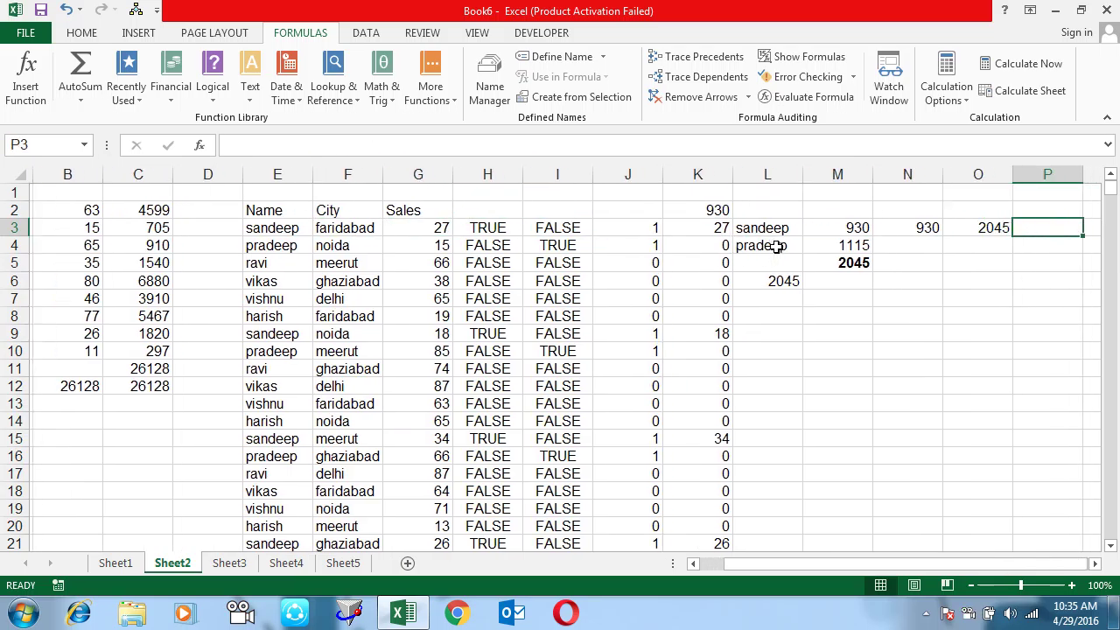
{"action": "key", "text": "Right"}
{"action": "key", "text": "Left"}
{"action": "key", "text": "Left"}
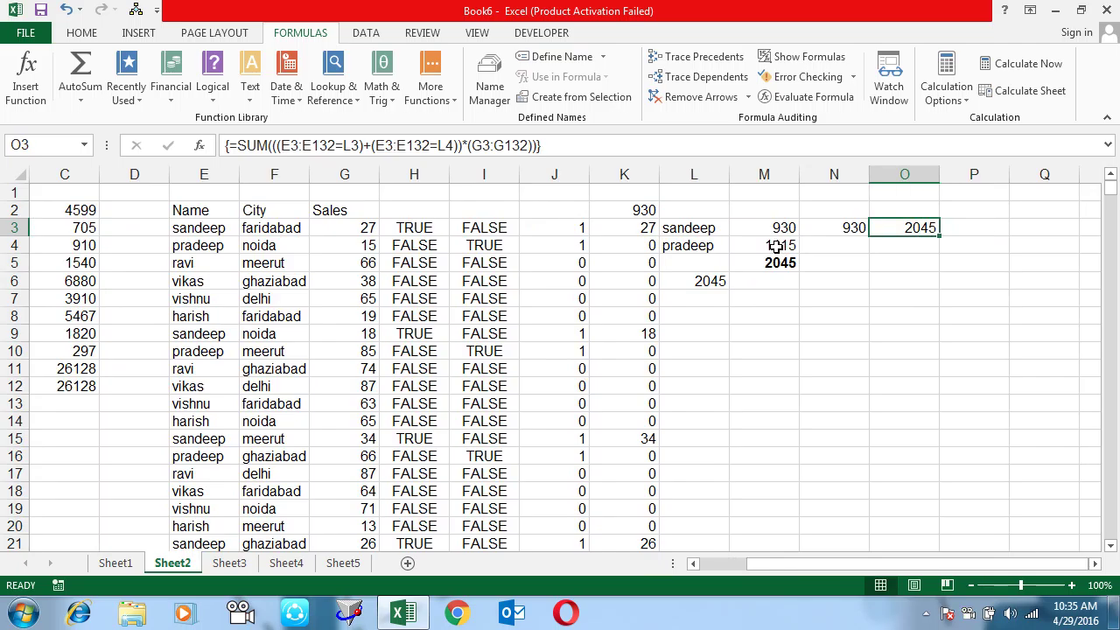
{"action": "key", "text": "F2"}
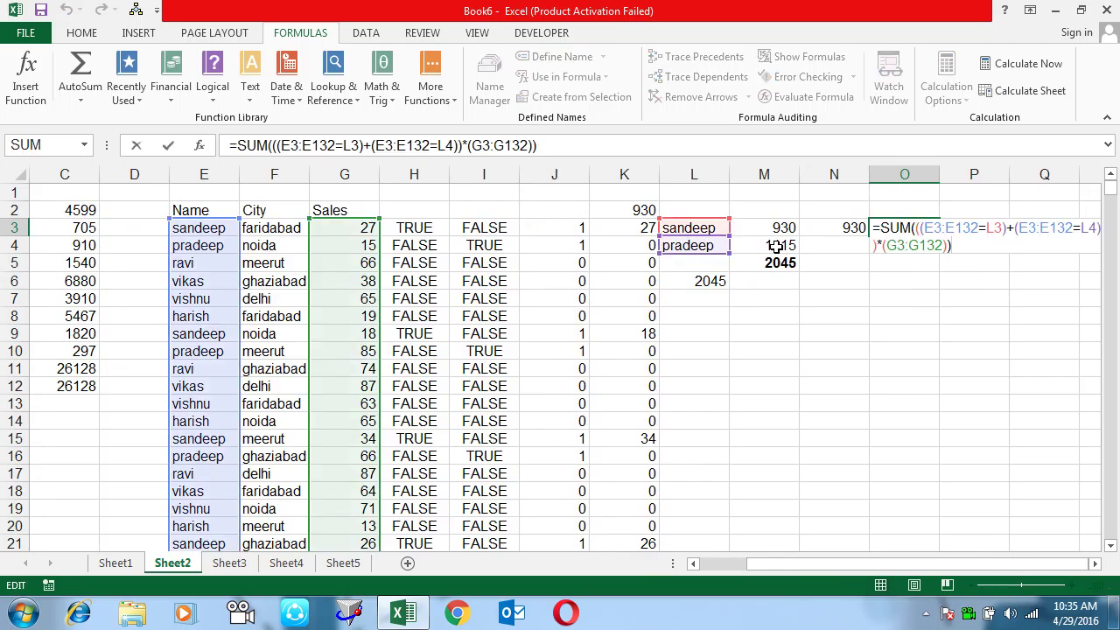
{"action": "key", "text": "ctrl+shift+Left"}
{"action": "key", "text": "ctrl+shift+Left"}
{"action": "key", "text": "ctrl+shift+Left"}
{"action": "key", "text": "ctrl+shift+Left"}
{"action": "key", "text": "ctrl+shift+Left"}
{"action": "key", "text": "ctrl+shift+Left"}
{"action": "key", "text": "ctrl+shift+Left"}
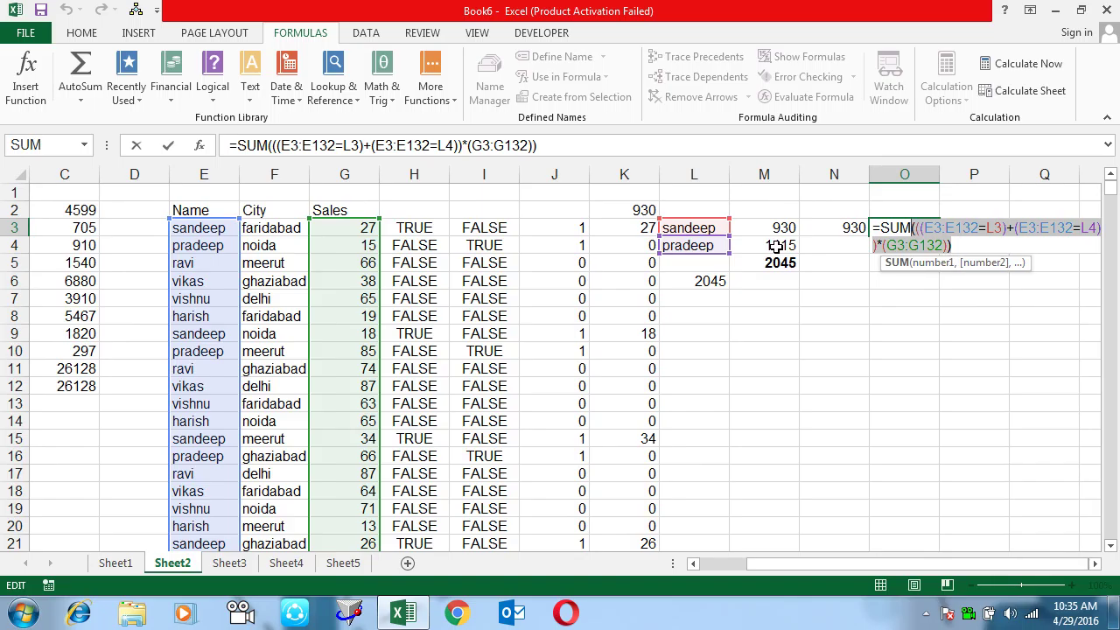
{"action": "key", "text": "shift+Left"}
{"action": "key", "text": "shift+Left"}
{"action": "key", "text": "shift+Left"}
{"action": "key", "text": "shift+Left"}
{"action": "key", "text": "ctrl+c"}
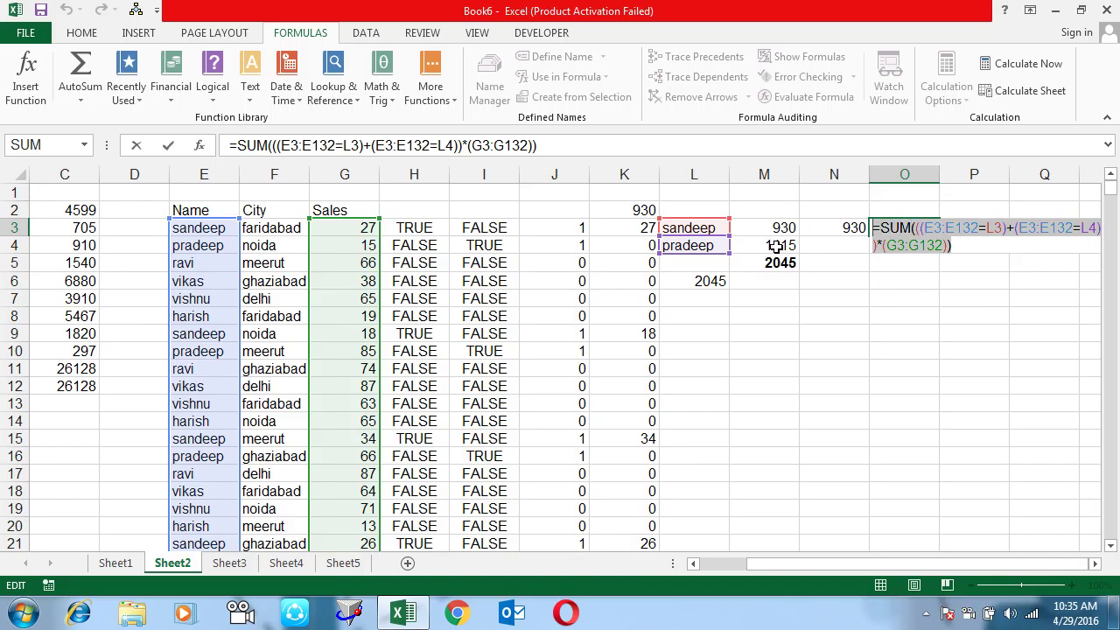
{"action": "key", "text": "ctrl+shift+Return"}
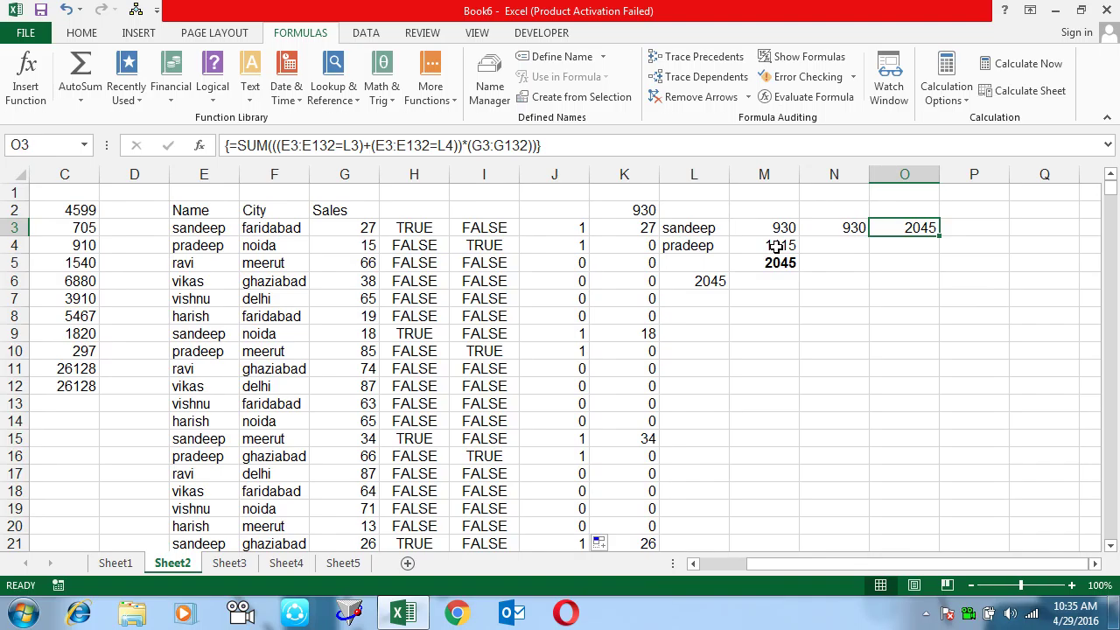
- Paste it into O4, drop *(G3:G132) and the extra =, and commit as an array formula returning 44
{"action": "key", "text": "Down"}
{"action": "type", "text": "="}
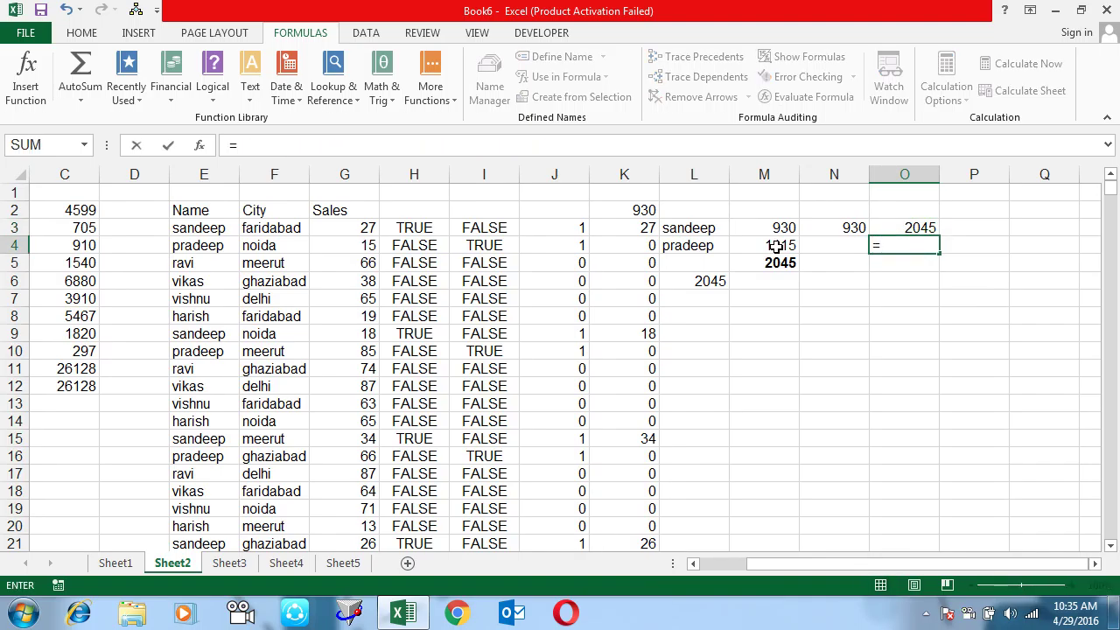
{"action": "key", "text": "ctrl+v"}
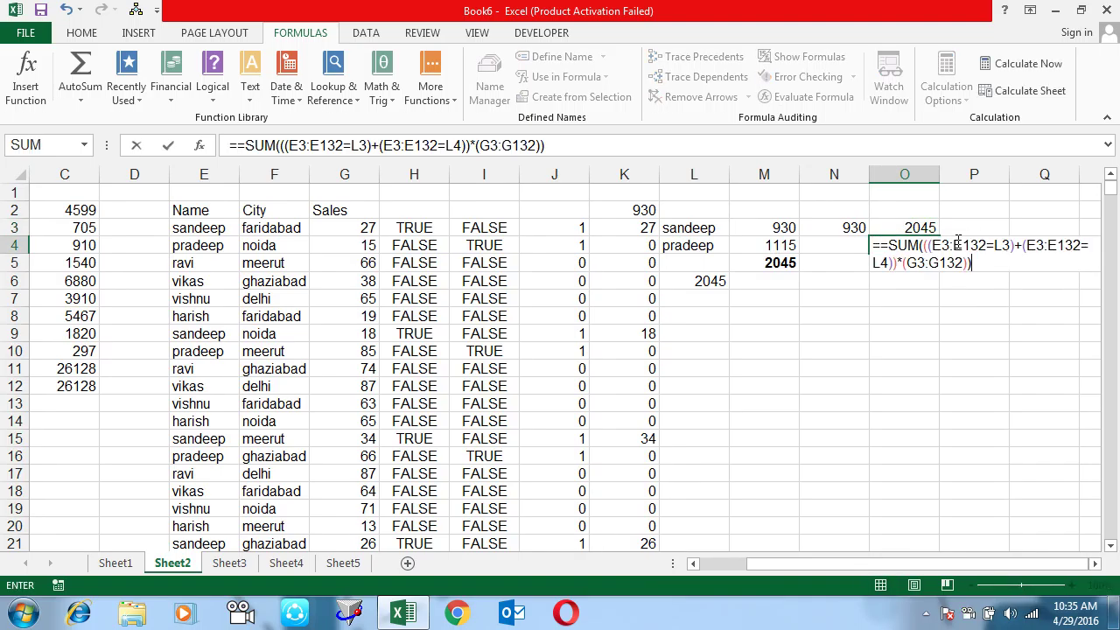
{"action": "left_click", "coordinate": [970, 262]}
{"action": "key", "text": "BackSpace"}
{"action": "key", "text": "BackSpace"}
{"action": "key", "text": "BackSpace"}
{"action": "key", "text": "BackSpace"}
{"action": "key", "text": "BackSpace"}
{"action": "key", "text": "BackSpace"}
{"action": "key", "text": "BackSpace"}
{"action": "key", "text": "BackSpace"}
{"action": "key", "text": "BackSpace"}
{"action": "key", "text": "BackSpace"}
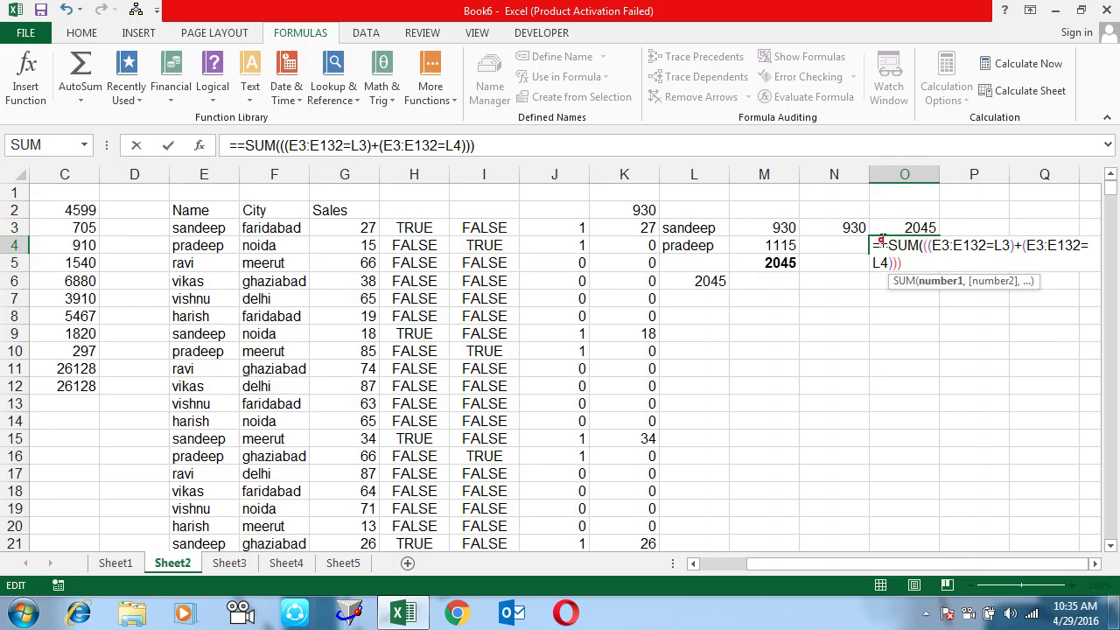
{"action": "left_click", "coordinate": [882, 243]}
{"action": "key", "text": "BackSpace"}
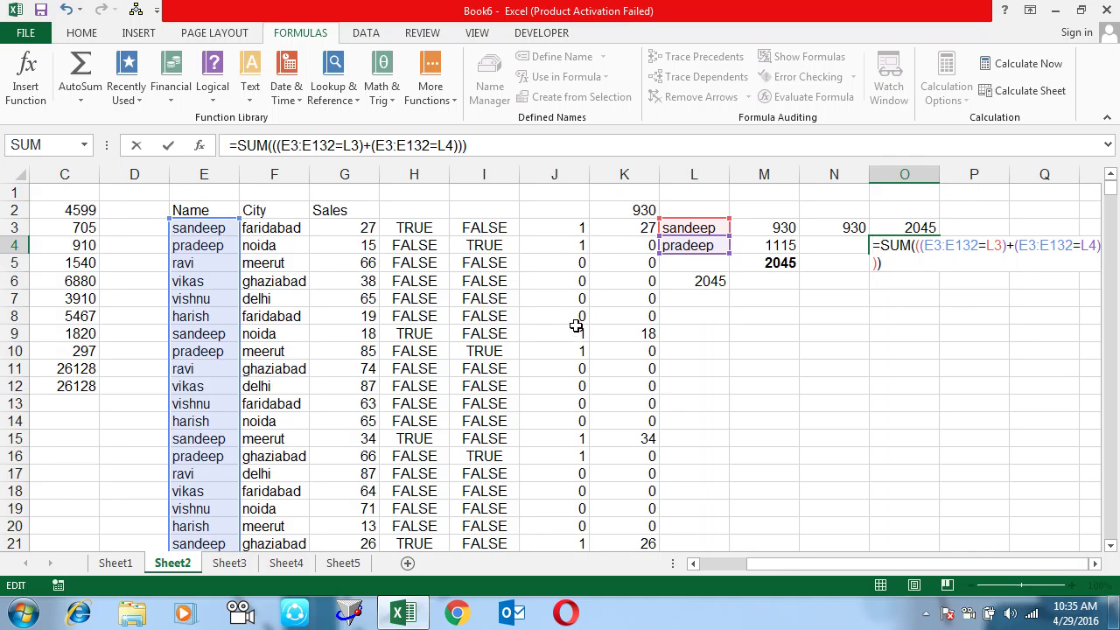
{"action": "key", "text": "ctrl+shift+Return"}
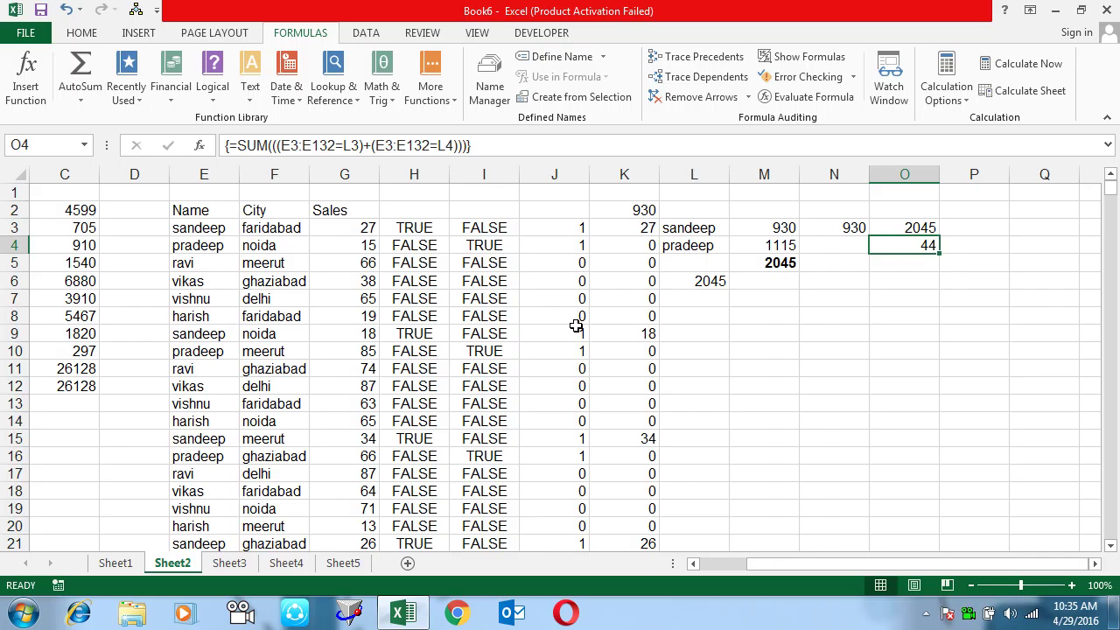
{"action": "key", "text": "Down"}
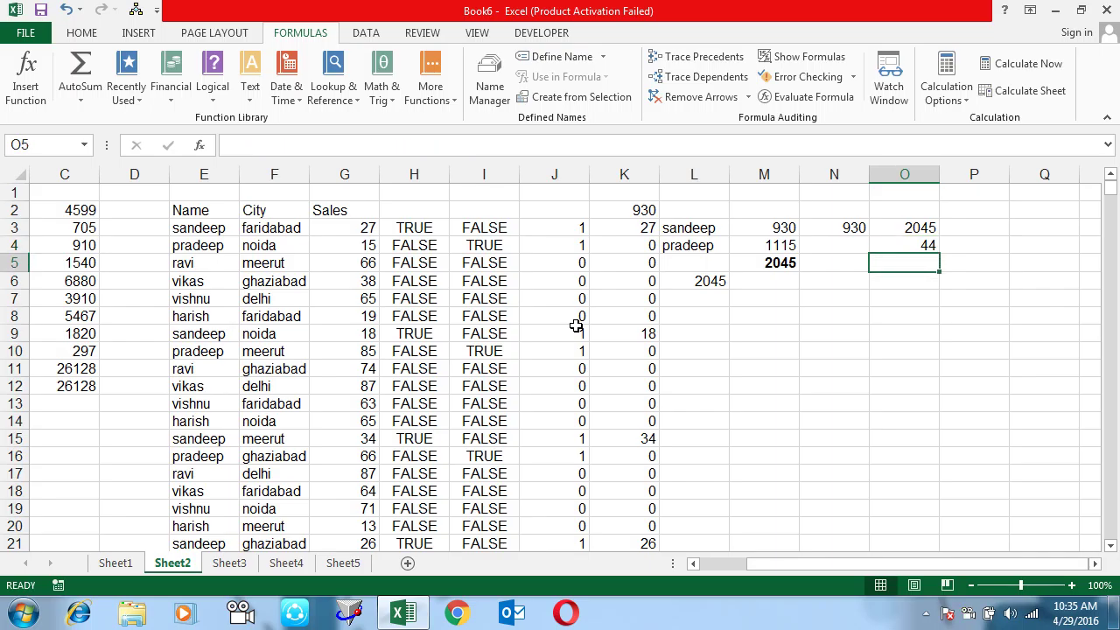
- Enter {=SUM(E:E="sandeep")} in O5 as an array formula, returning 0, then reopen it for editing
{"action": "type", "text": "=sum"}
{"action": "key", "text": "Tab"}
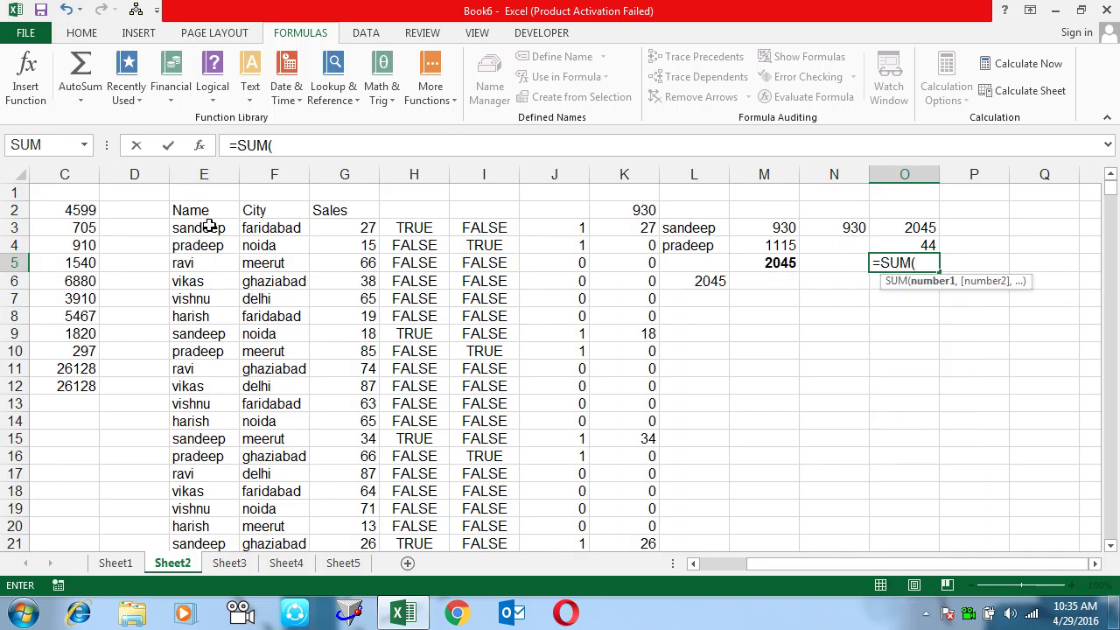
{"action": "left_click", "coordinate": [221, 175]}
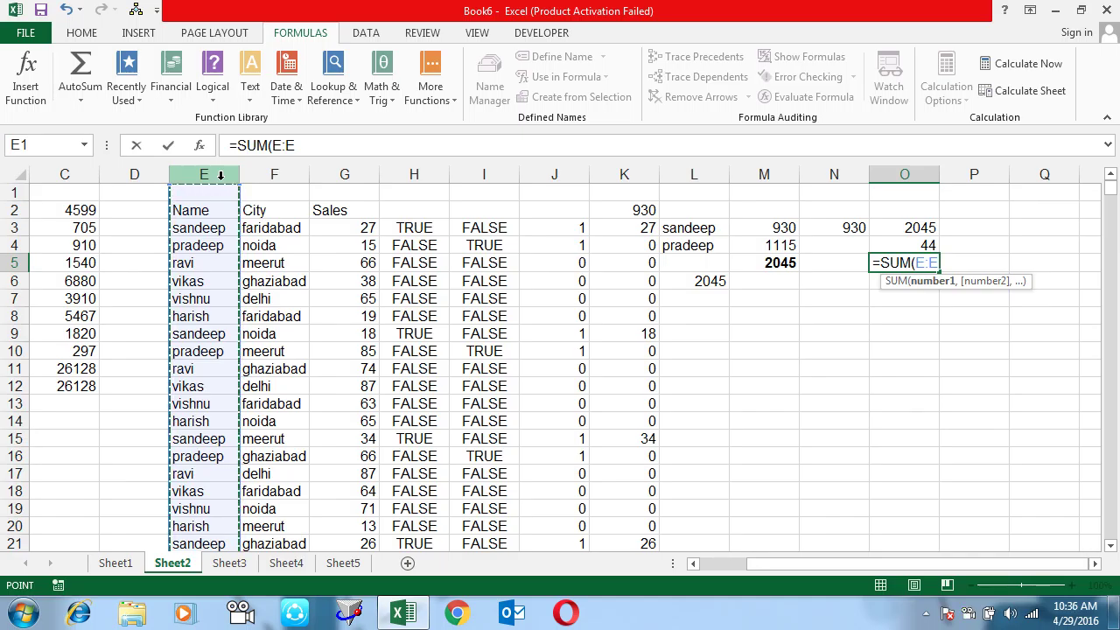
{"action": "type", "text": "=\"sandeep\")"}
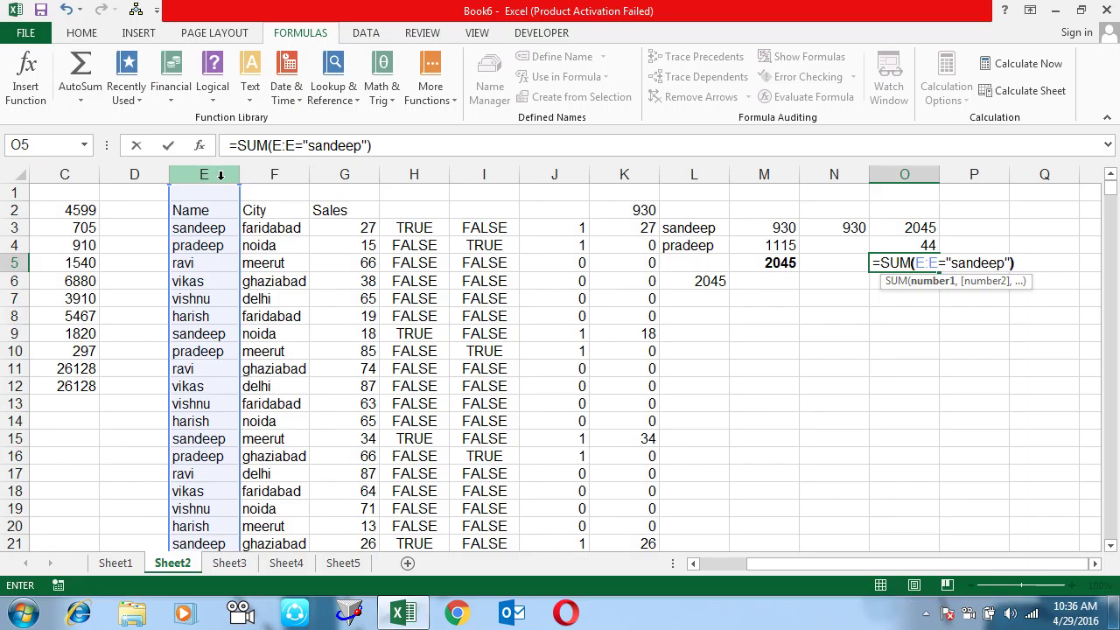
{"action": "key", "text": "ctrl+shift+Return"}
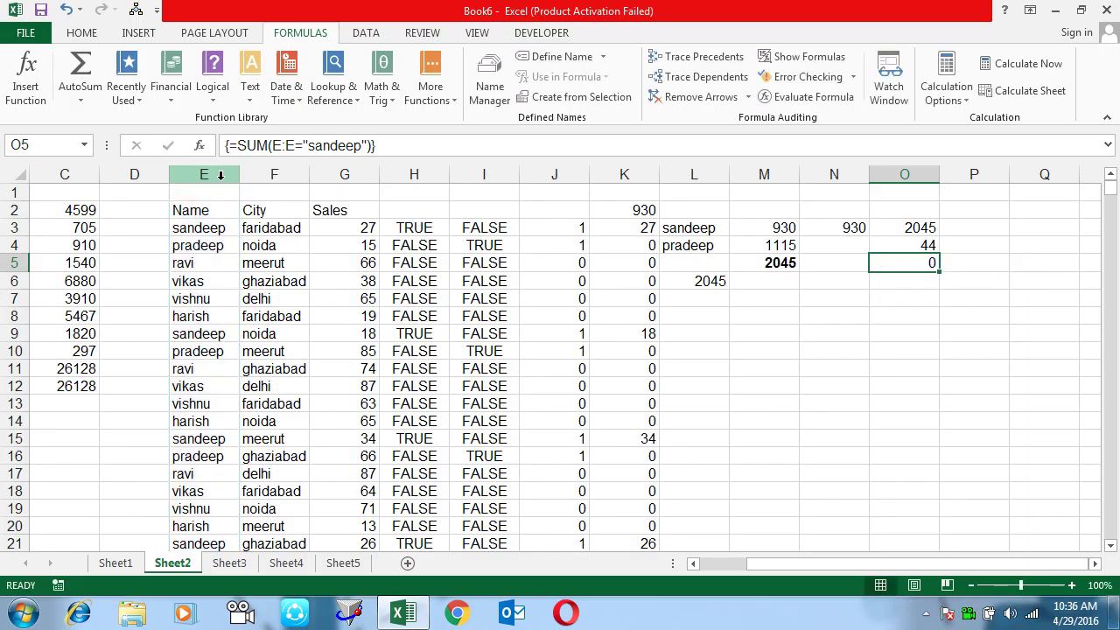
{"action": "key", "text": "F2"}
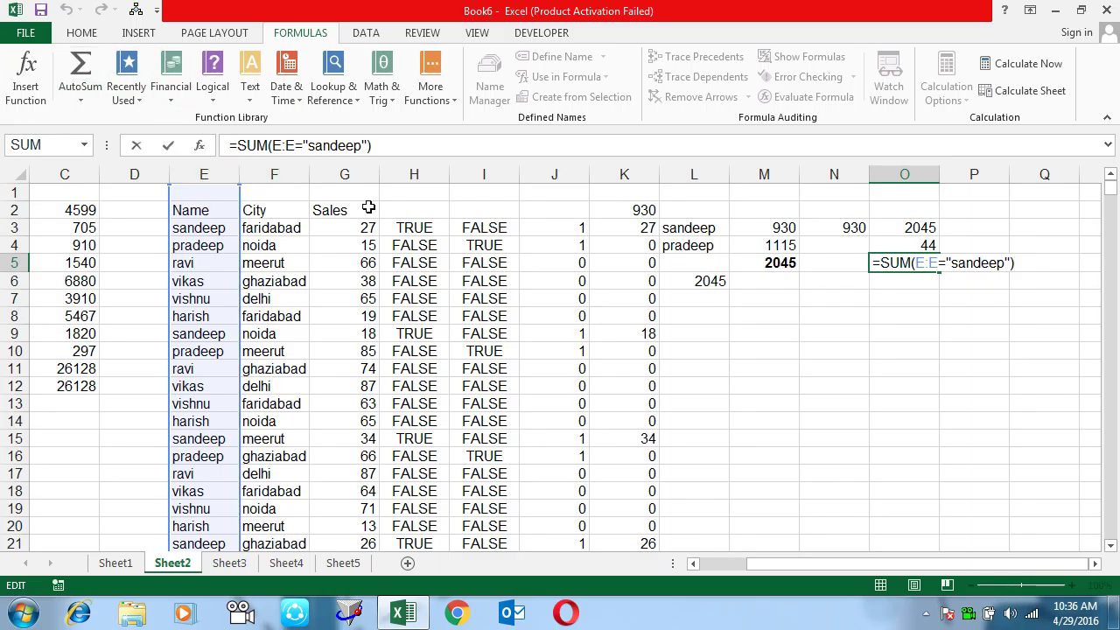
- Narrow O5's SUM comparison from E:E to E3:E132 and commit it as an array formula
{"action": "left_click", "coordinate": [938, 262]}
{"action": "key", "text": "BackSpace"}
{"action": "key", "text": "BackSpace"}
{"action": "key", "text": "BackSpace"}
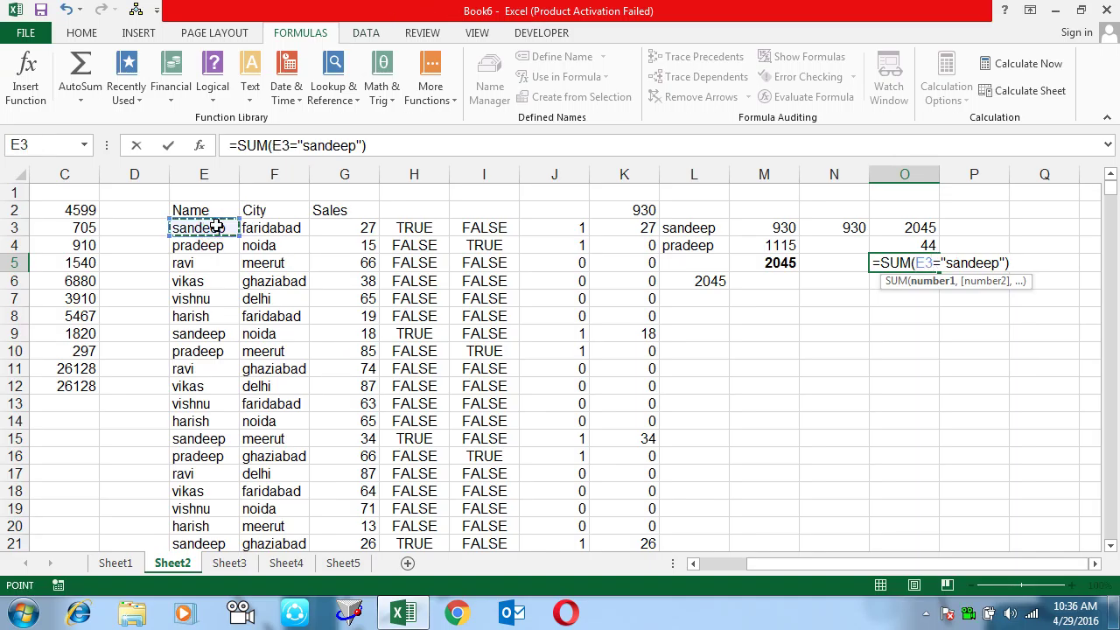
{"action": "key", "text": "ctrl+shift+Down"}
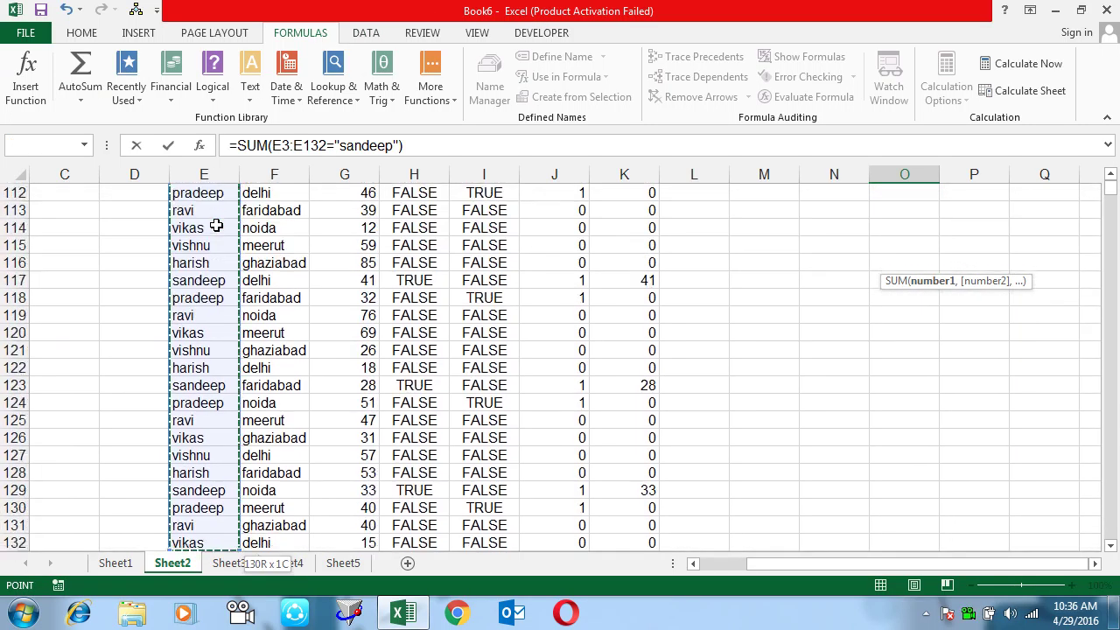
{"action": "key", "text": "ctrl+shift+Return"}
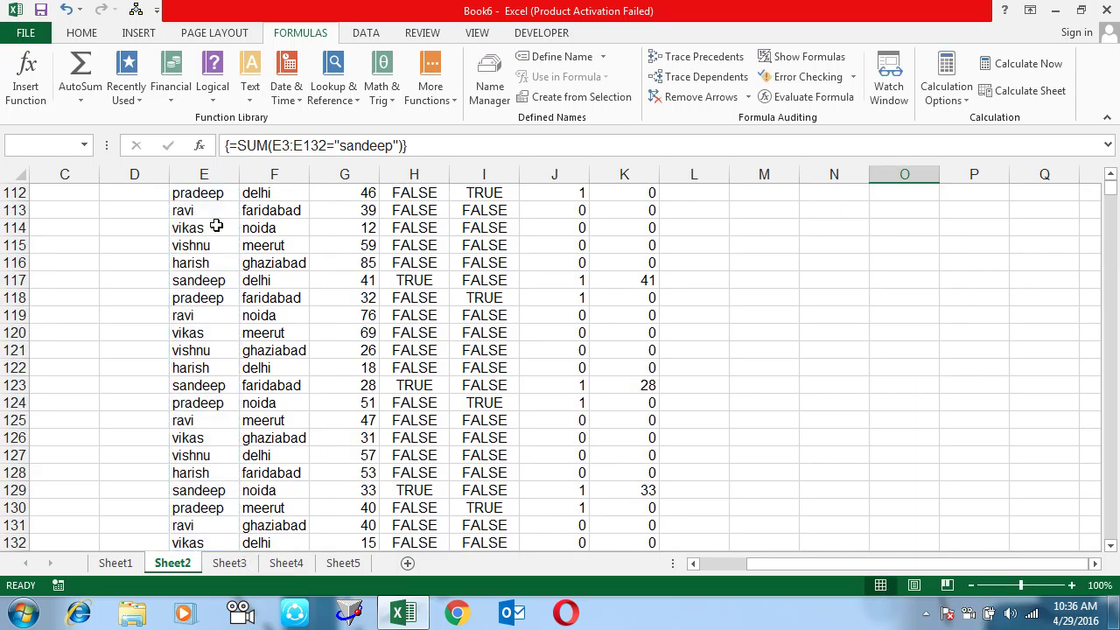
{"action": "key", "text": "Up"}
{"action": "key", "text": "Up"}
{"action": "key", "text": "Up"}
{"action": "key", "text": "Up"}
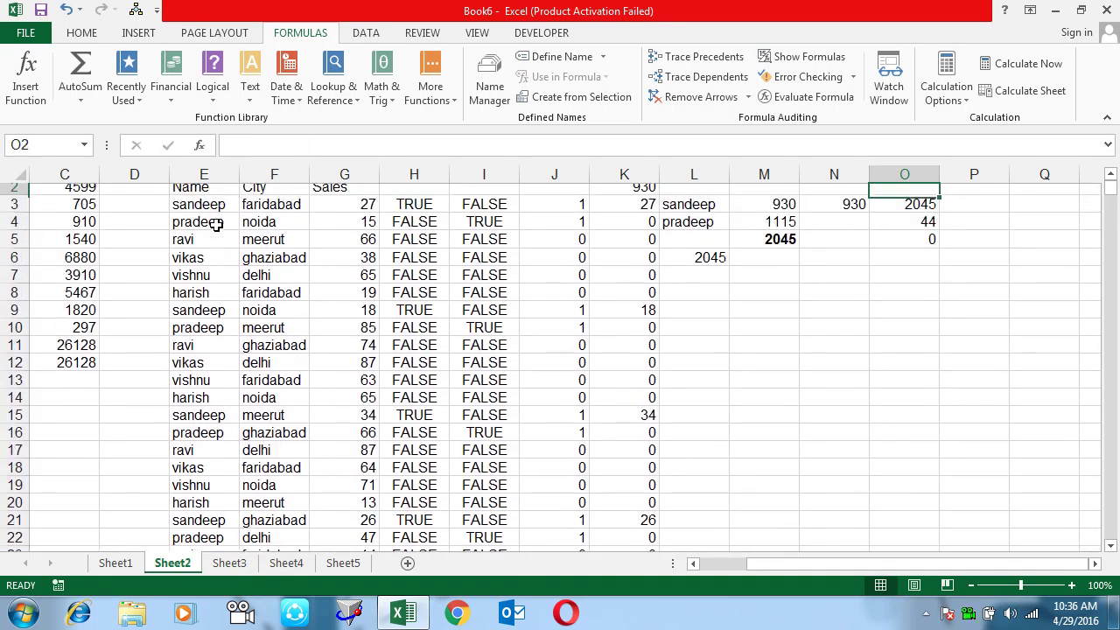
{"action": "key", "text": "Up"}
{"action": "key", "text": "Down"}
{"action": "key", "text": "Down"}
{"action": "key", "text": "Down"}
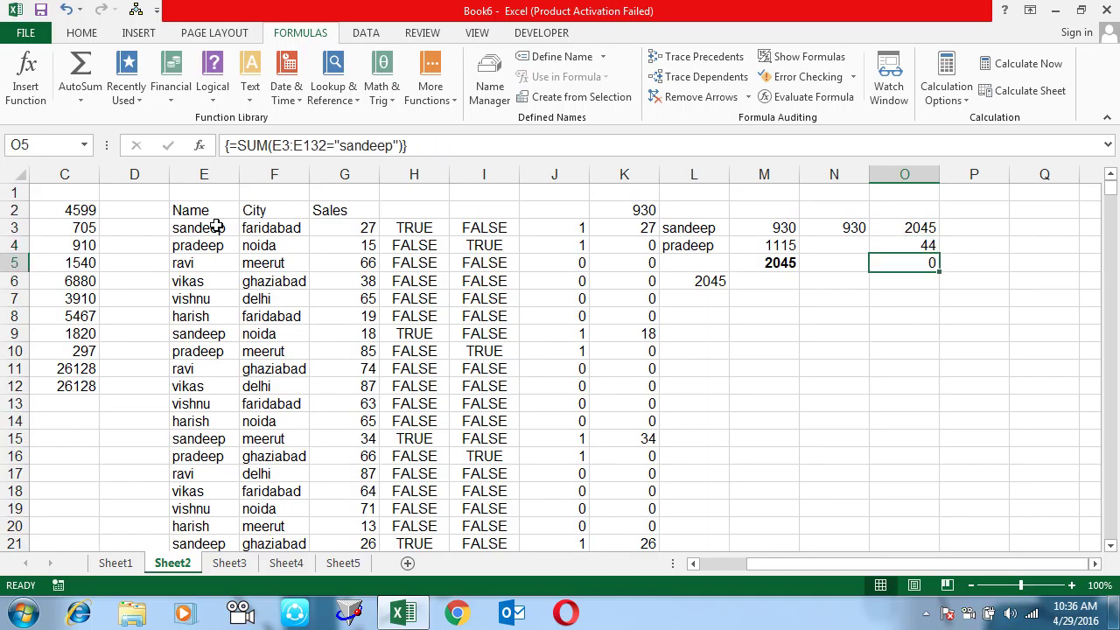
- Bracket O5's comparison, multiply it by 1, and re-enter it as an array formula counting 22
{"action": "key", "text": "F2"}
{"action": "key", "text": "Left"}
{"action": "key", "text": "Left"}
{"action": "key", "text": "Left"}
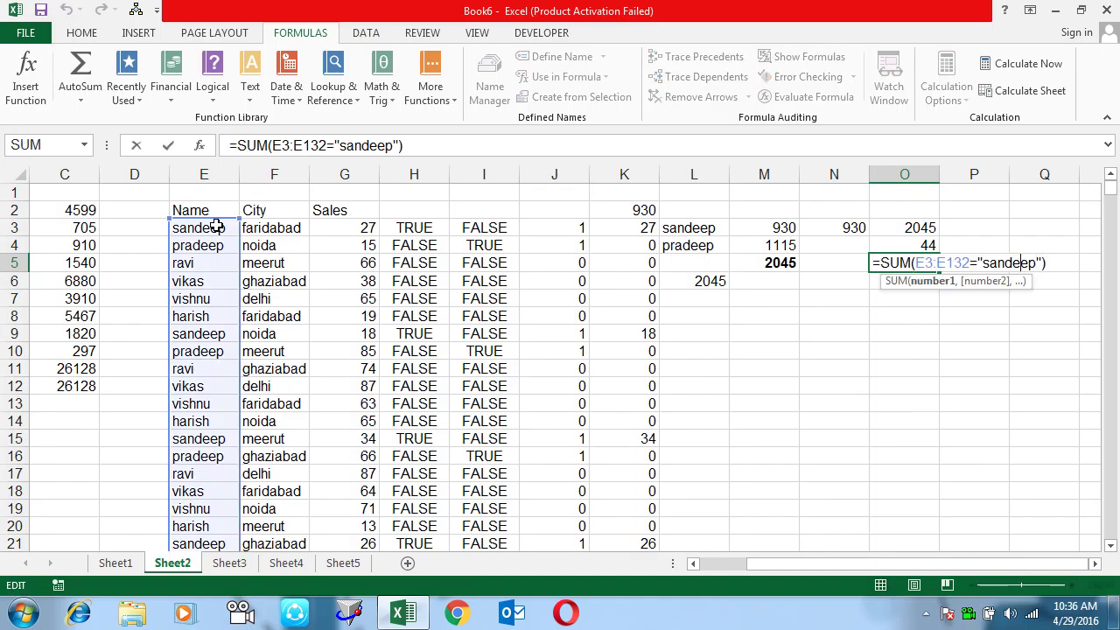
{"action": "type", "text": "("}
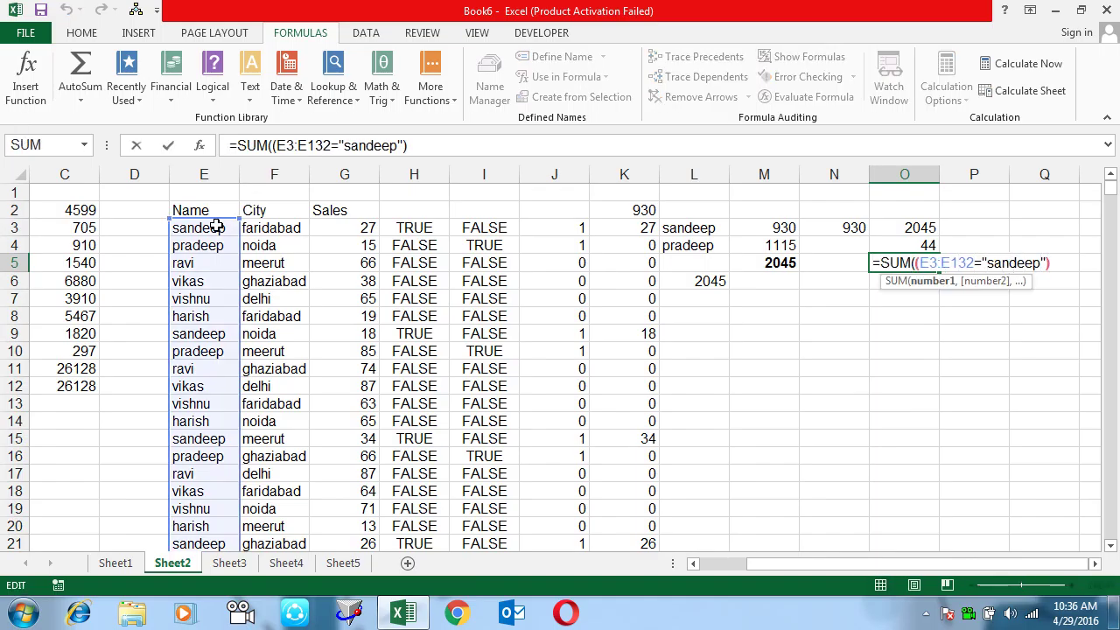
{"action": "key", "text": "Right"}
{"action": "key", "text": "Right"}
{"action": "key", "text": "Right"}
{"action": "type", "text": ")"}
{"action": "type", "text": "*"}
{"action": "type", "text": "1"}
{"action": "key", "text": "ctrl+shift+Return"}
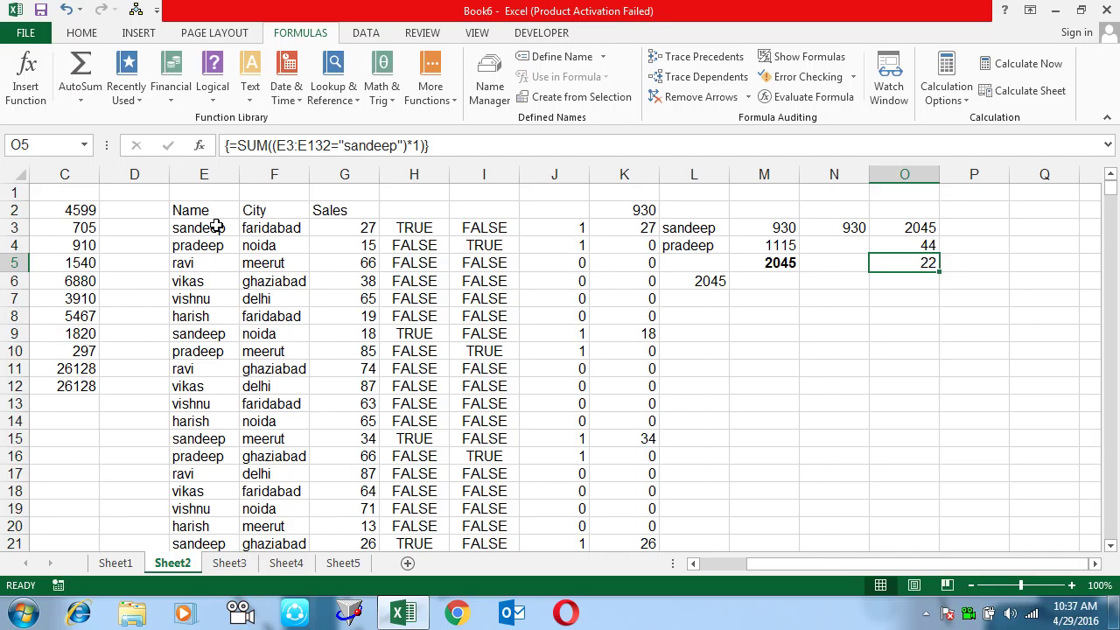
- Compare with the H5 and H3 comparisons, then remove the *1 from O5 and recommit it
{"action": "key", "text": "Left"}
{"action": "key", "text": "Left"}
{"action": "key", "text": "Left"}
{"action": "key", "text": "Left"}
{"action": "key", "text": "Left"}
{"action": "key", "text": "Left"}
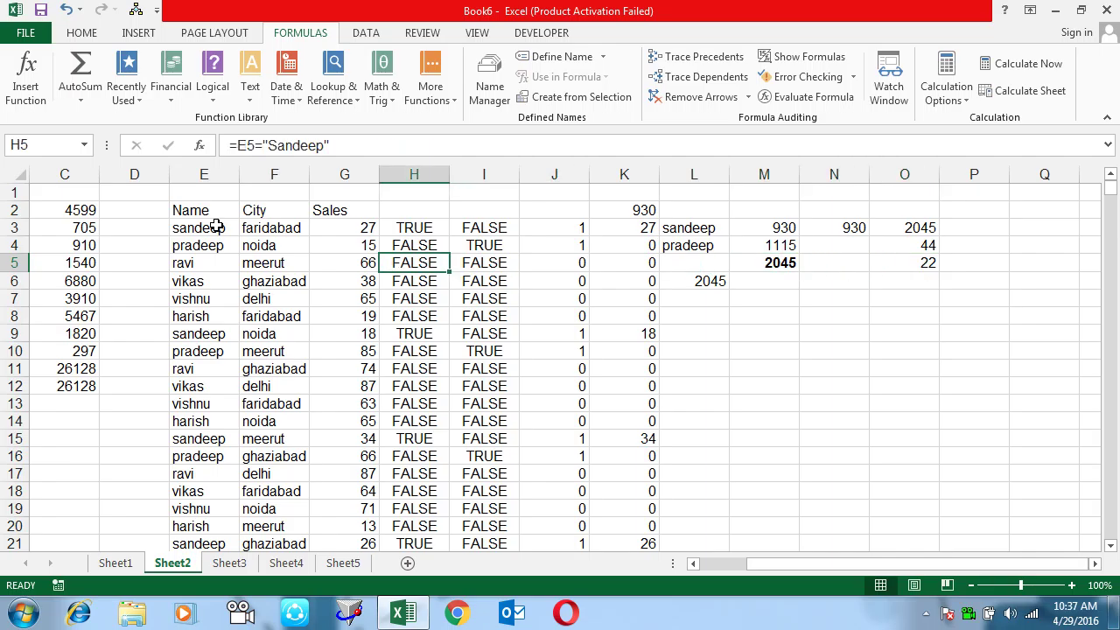
{"action": "key", "text": "Up"}
{"action": "key", "text": "Up"}
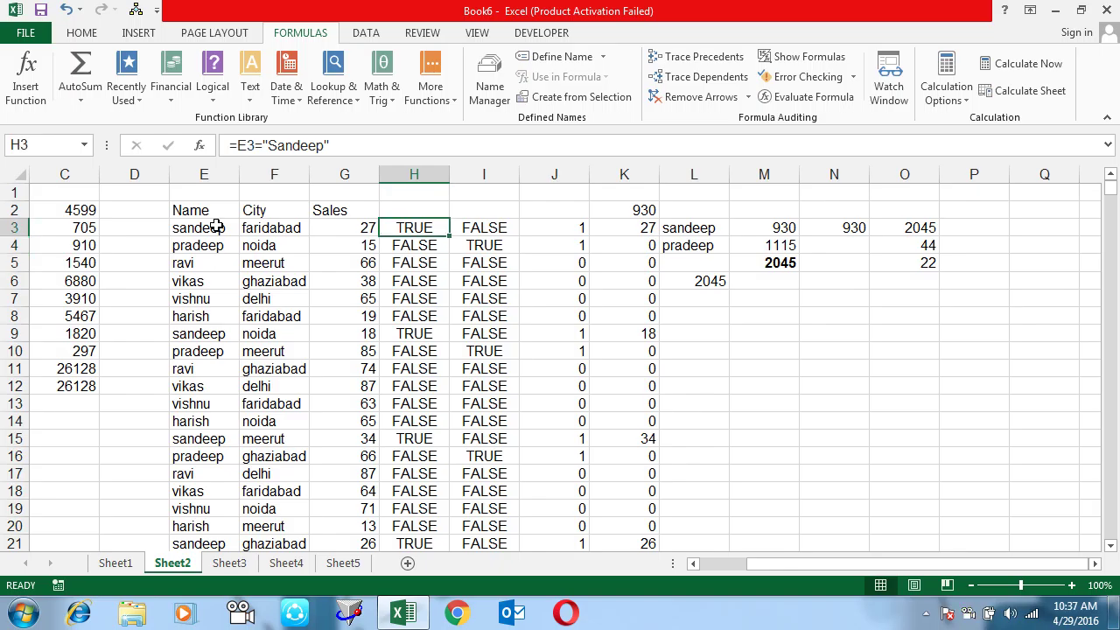
{"action": "key", "text": "Right"}
{"action": "key", "text": "Right"}
{"action": "key", "text": "Right"}
{"action": "key", "text": "Right"}
{"action": "key", "text": "Right"}
{"action": "key", "text": "Right"}
{"action": "key", "text": "Right"}
{"action": "key", "text": "Down"}
{"action": "key", "text": "Down"}
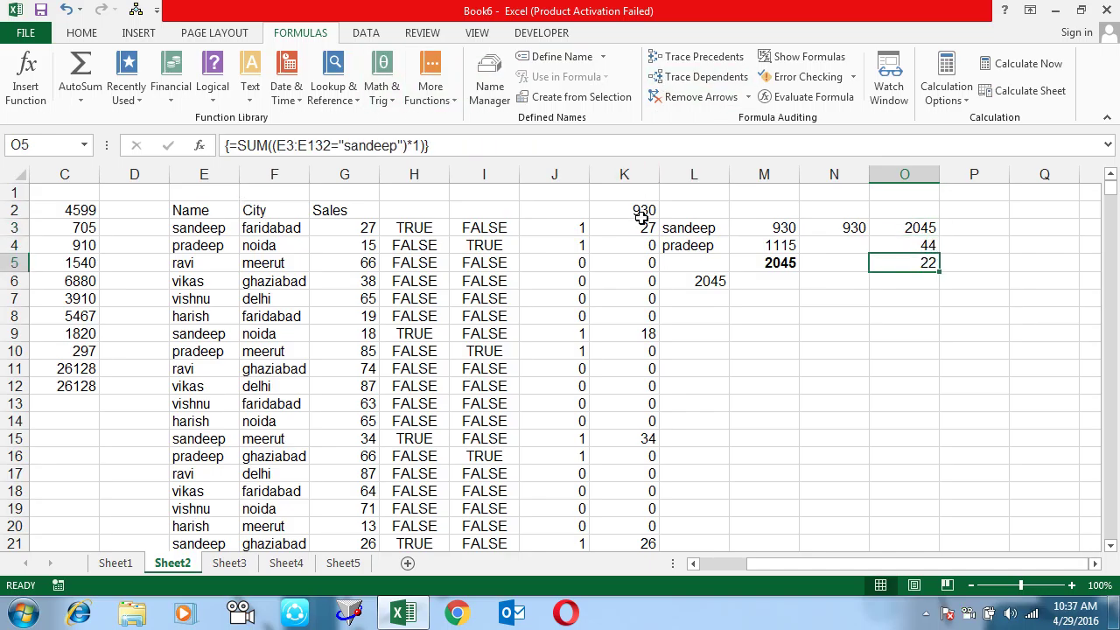
{"action": "key", "text": "F2"}
{"action": "key", "text": "Left"}
{"action": "key", "text": "Left"}
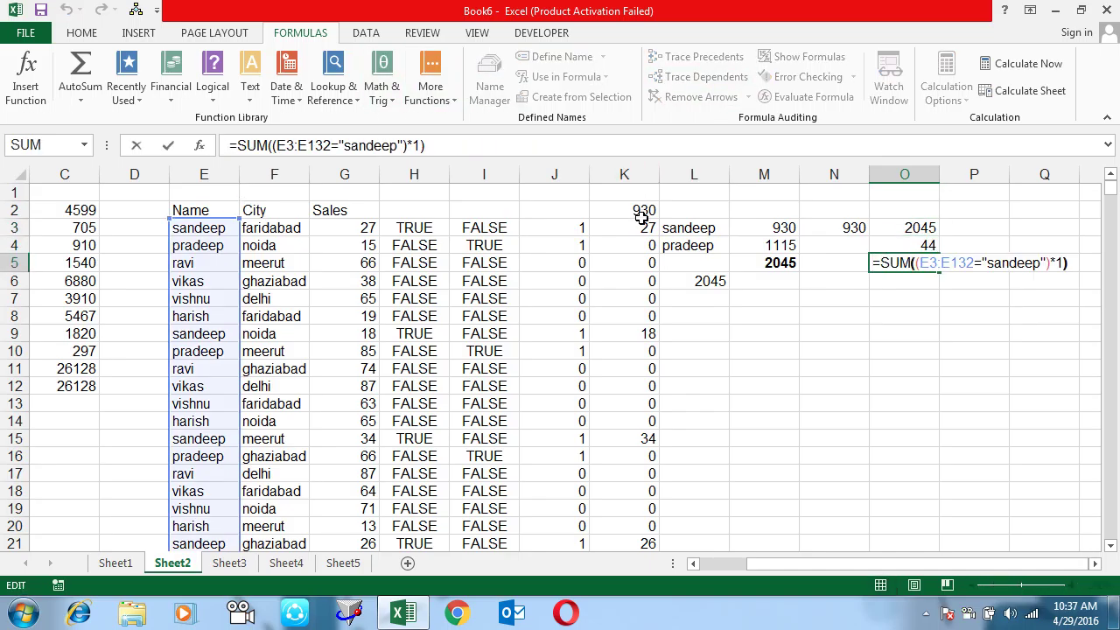
{"action": "key", "text": "BackSpace"}
{"action": "key", "text": "BackSpace"}
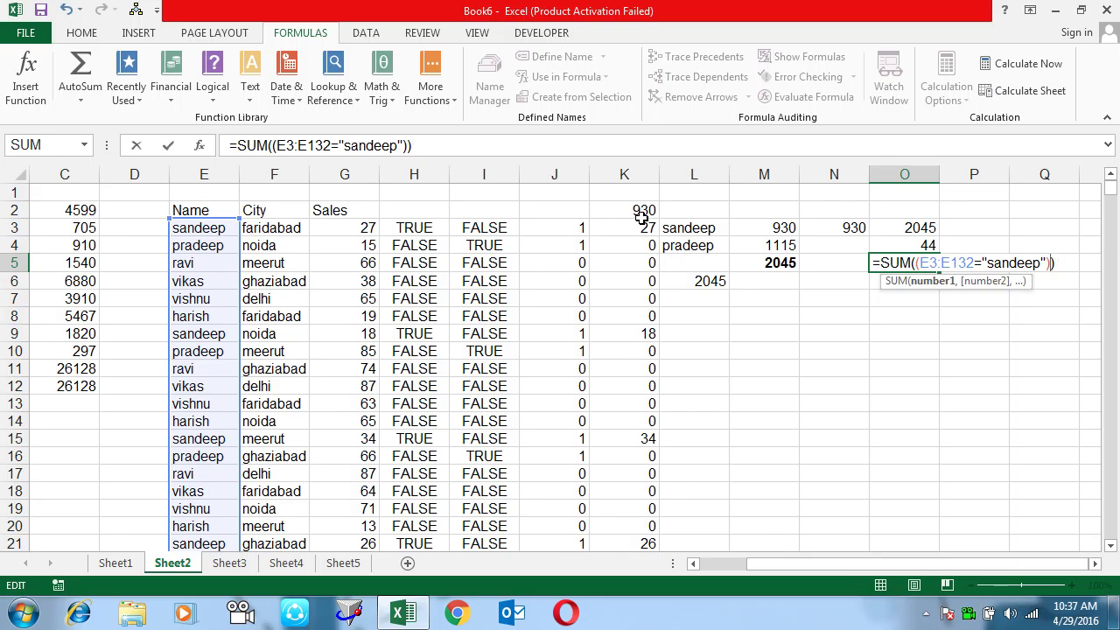
{"action": "key", "text": "ctrl+shift+Return"}
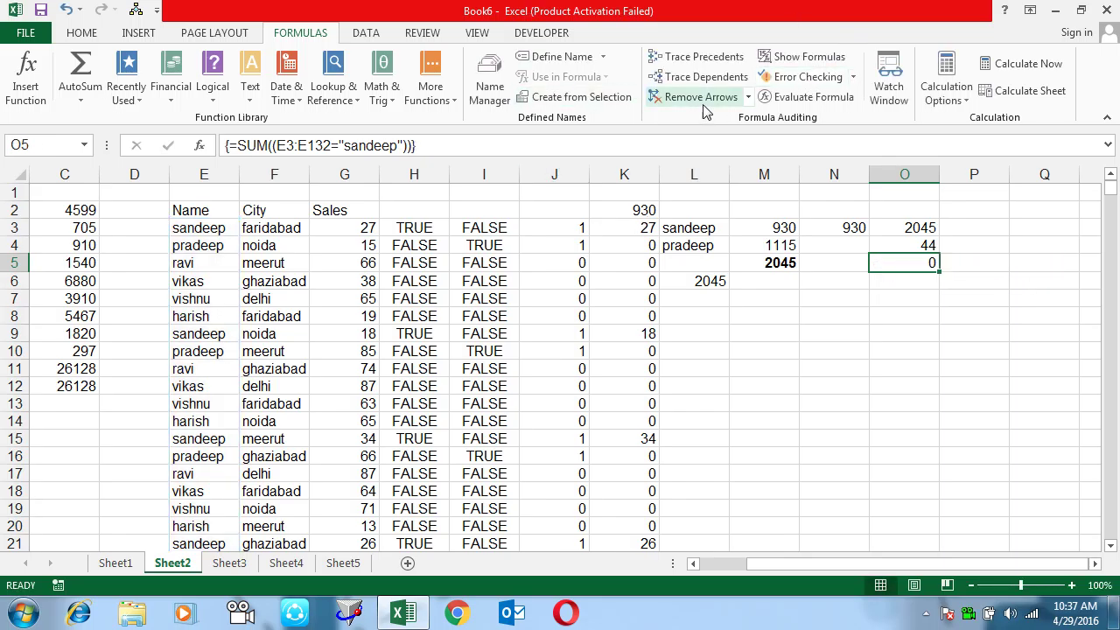
- Step through O5's formula in Evaluate Formula to see the TRUE/FALSE array sum to 0
{"action": "left_click", "coordinate": [792, 96]}
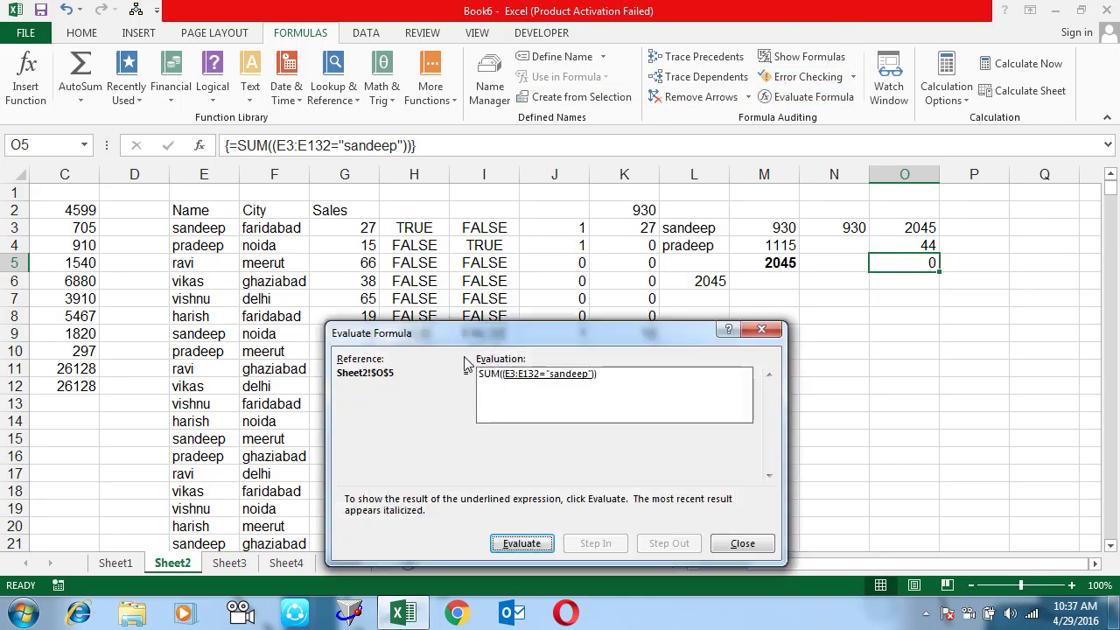
{"action": "left_click", "coordinate": [525, 544]}
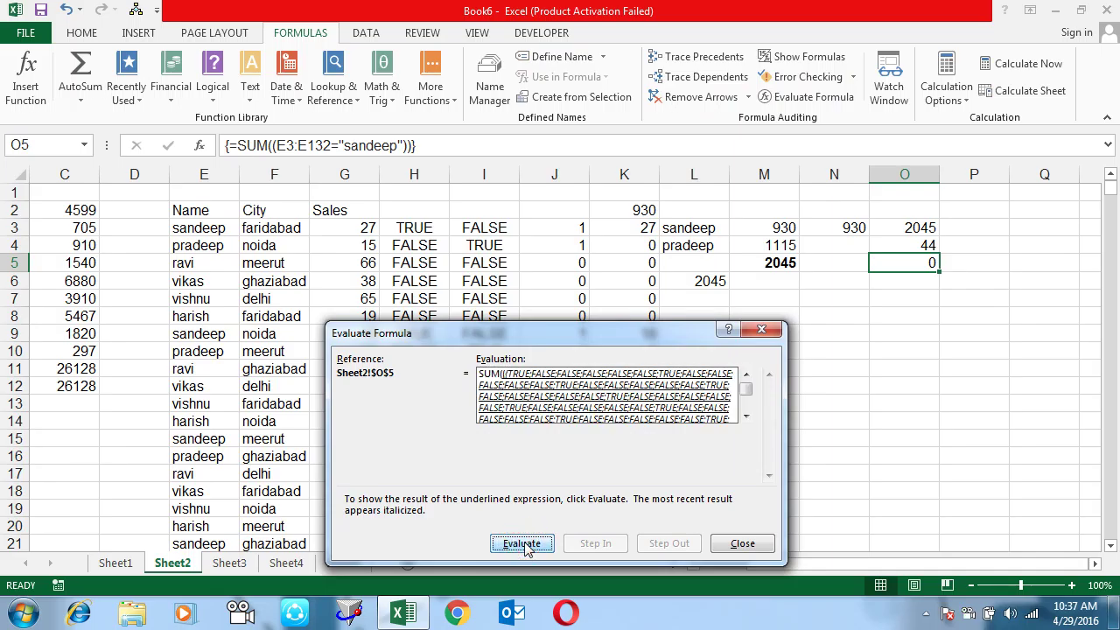
{"action": "left_click", "coordinate": [524, 544]}
{"action": "left_click", "coordinate": [525, 544]}
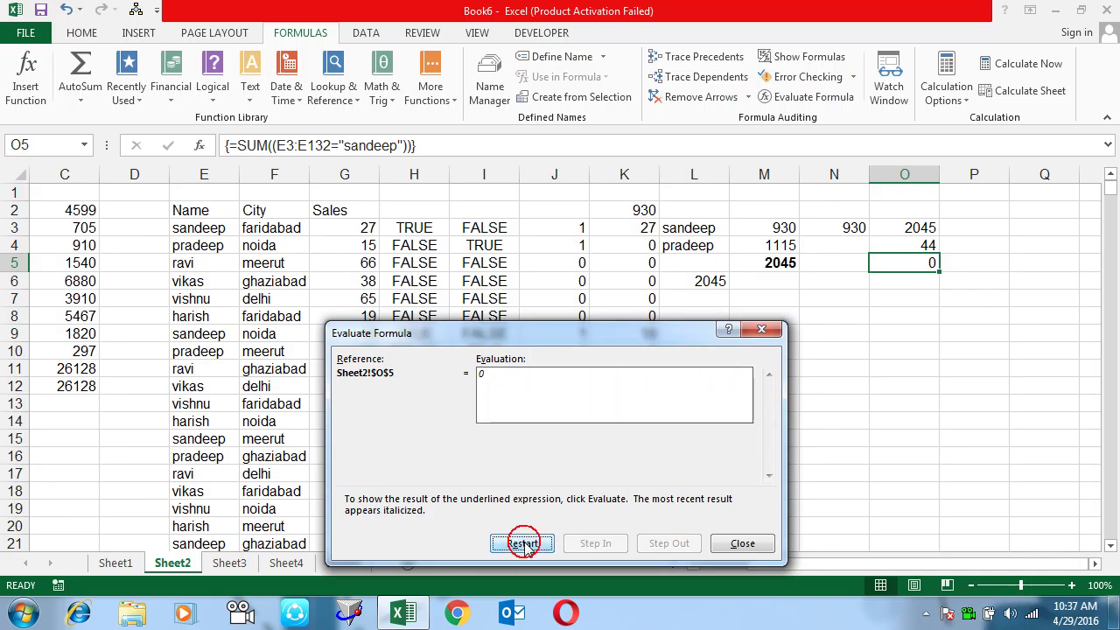
{"action": "left_click", "coordinate": [743, 543]}
- Add *1 back to O5's array formula and re-evaluate it, seeing TRUE/FALSE become 1s and 0s
{"action": "double_click", "coordinate": [936, 263]}
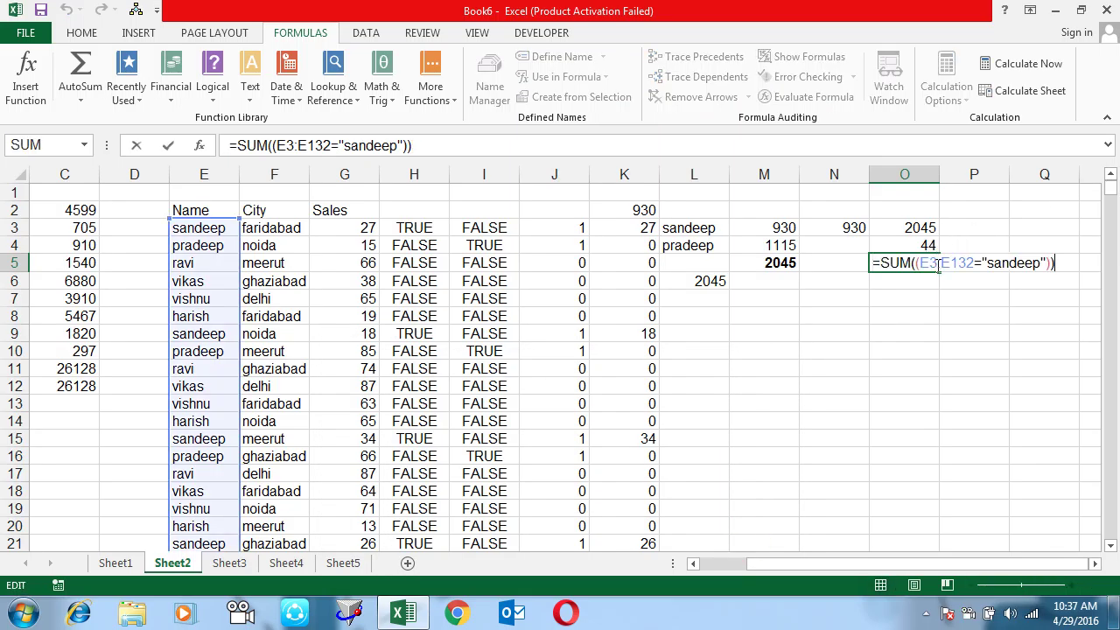
{"action": "key", "text": "Left"}
{"action": "type", "text": "*1"}
{"action": "key", "text": "ctrl+shift+Return"}
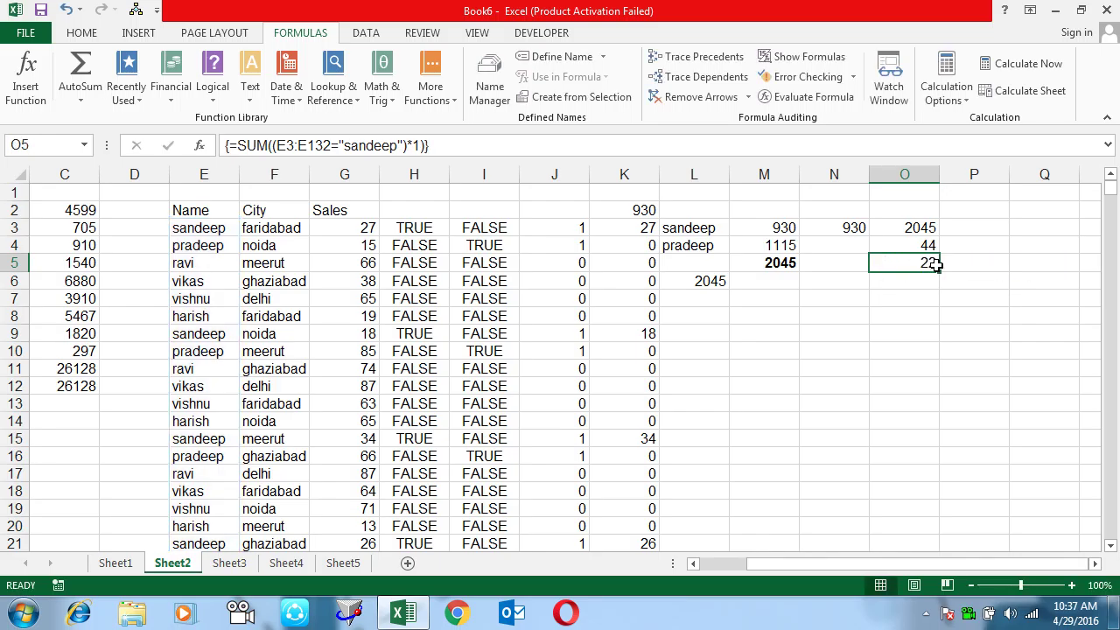
{"action": "left_click", "coordinate": [788, 96]}
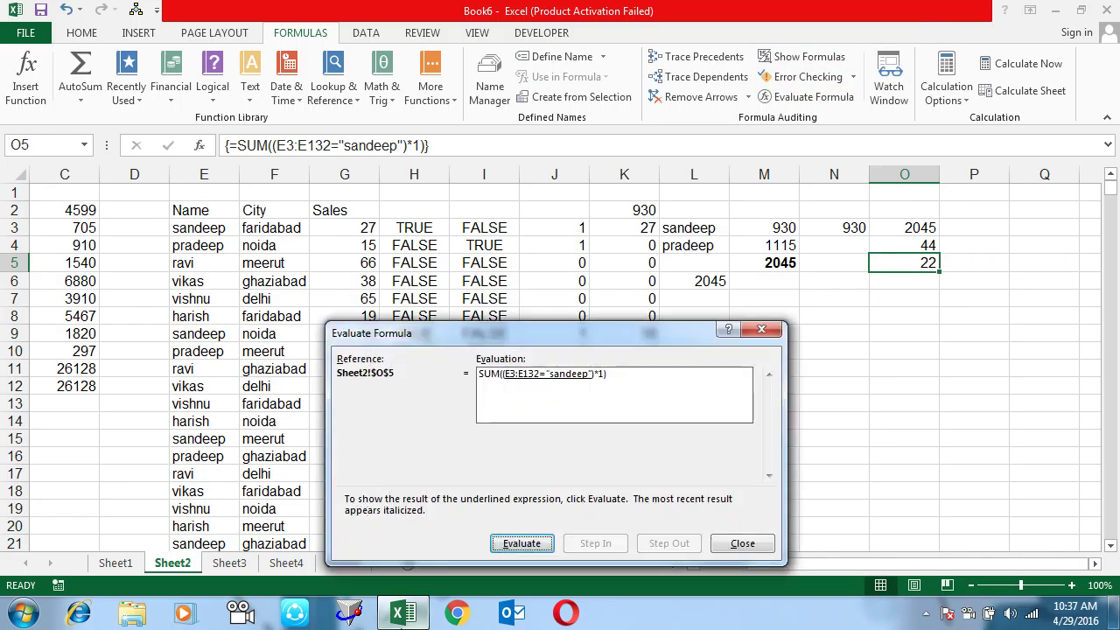
{"action": "left_click", "coordinate": [525, 544]}
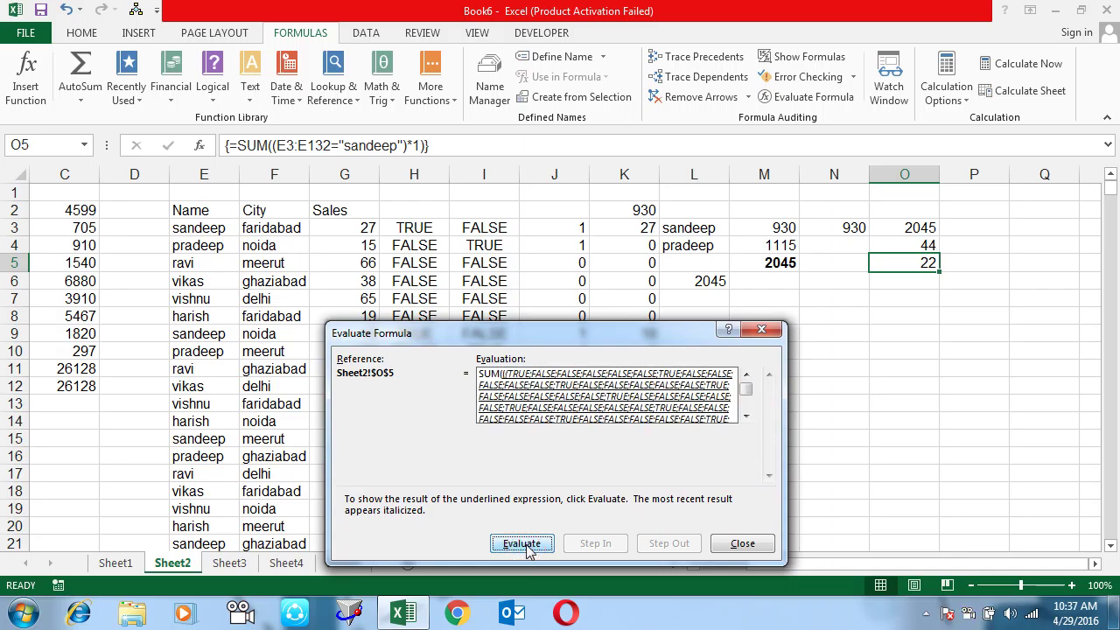
{"action": "left_click", "coordinate": [522, 544]}
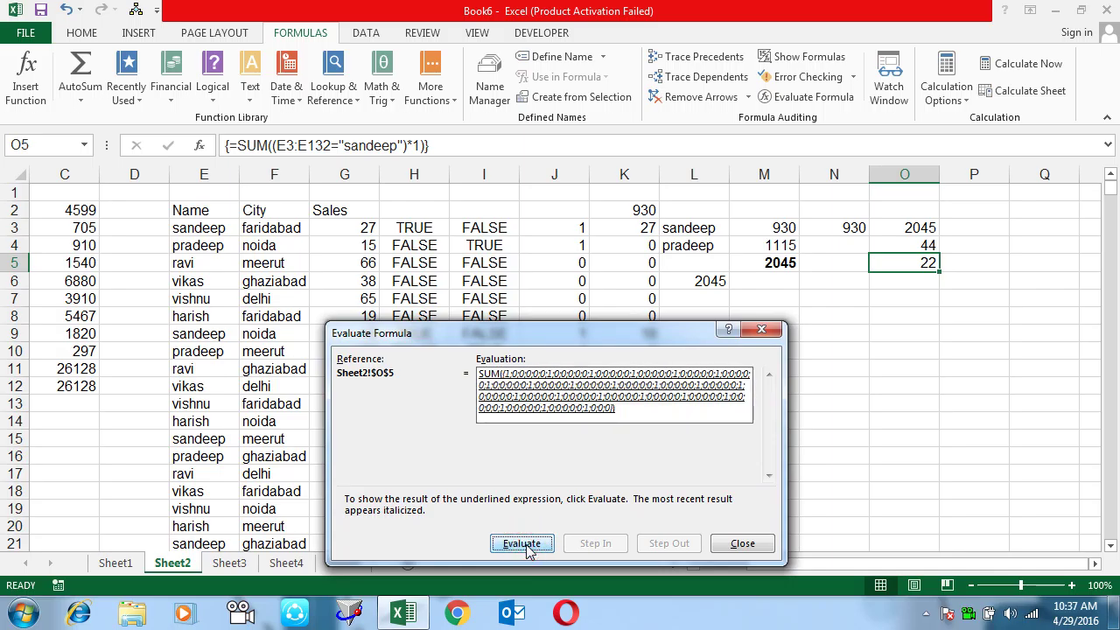
{"action": "left_click", "coordinate": [757, 545]}
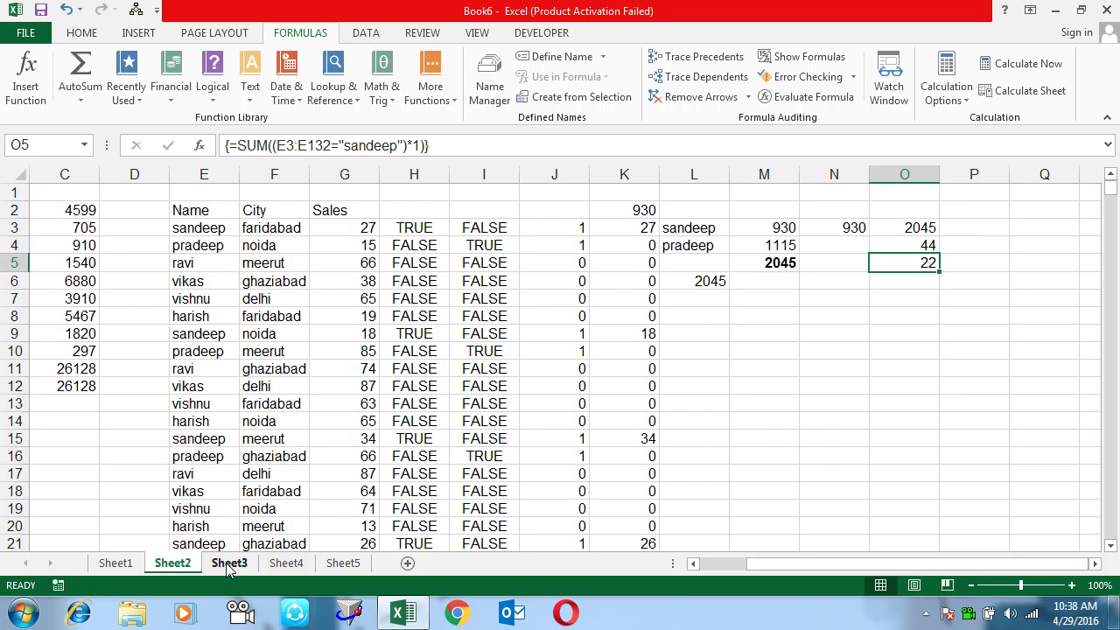
- On Sheet3, enter sandeep in A2 and select across row 2
{"action": "left_click", "coordinate": [228, 564]}
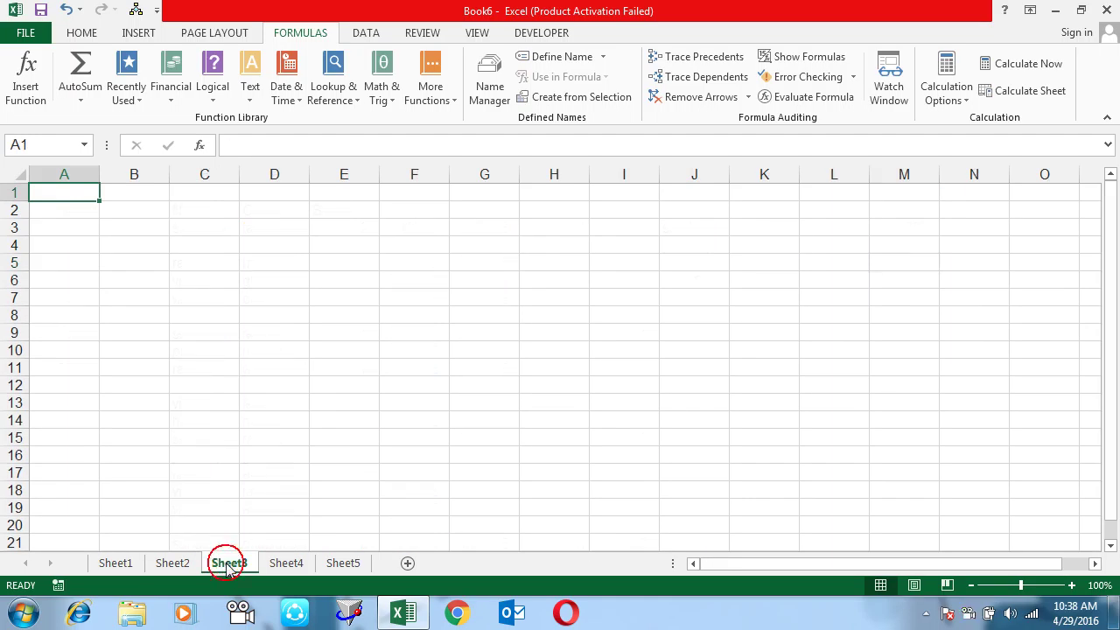
{"action": "key", "text": "Down"}
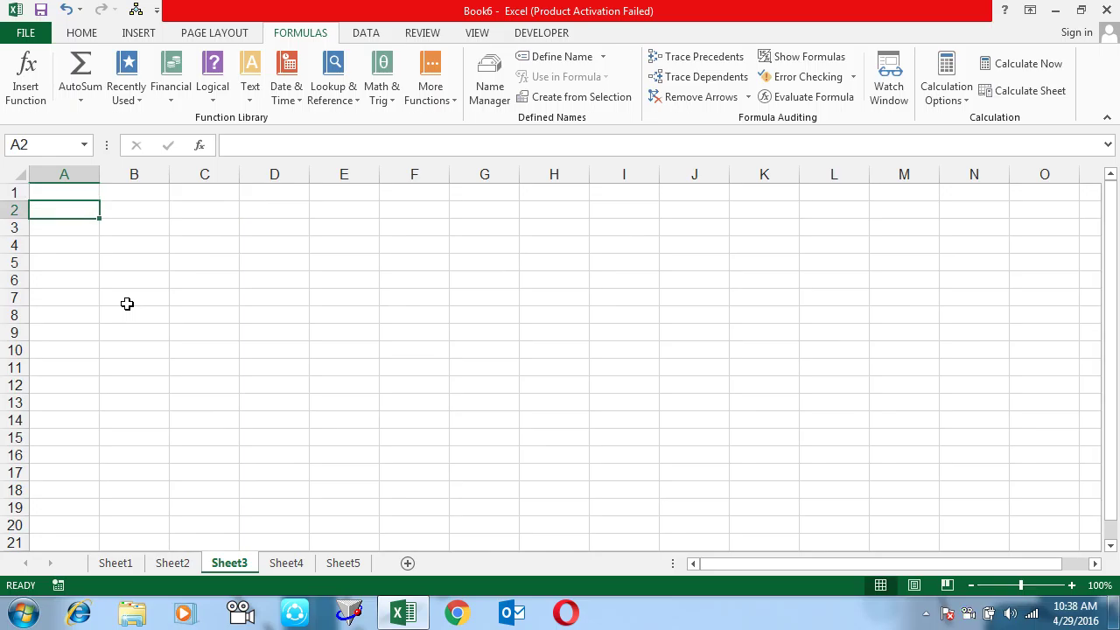
{"action": "type", "text": "sandeep"}
{"action": "key", "text": "Tab"}
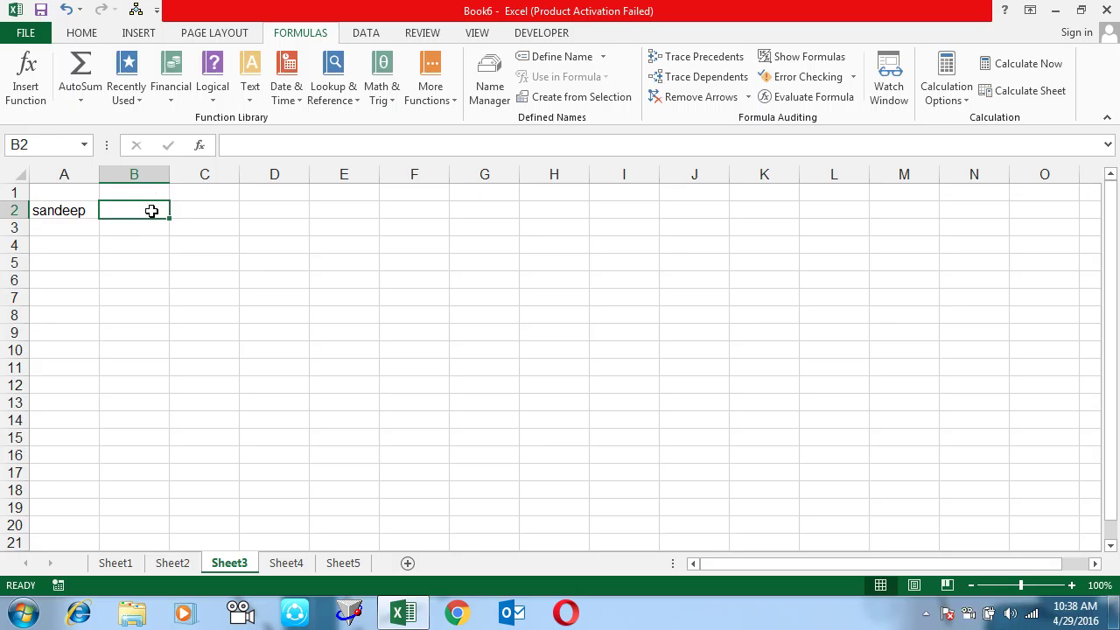
{"action": "key", "text": "shift+Right"}
{"action": "key", "text": "shift+Right"}
{"action": "key", "text": "shift+Right"}
{"action": "key", "text": "shift+Right"}
{"action": "key", "text": "shift+Right"}
{"action": "key", "text": "shift+Right"}
{"action": "key", "text": "shift+Right"}
{"action": "key", "text": "shift+Right"}
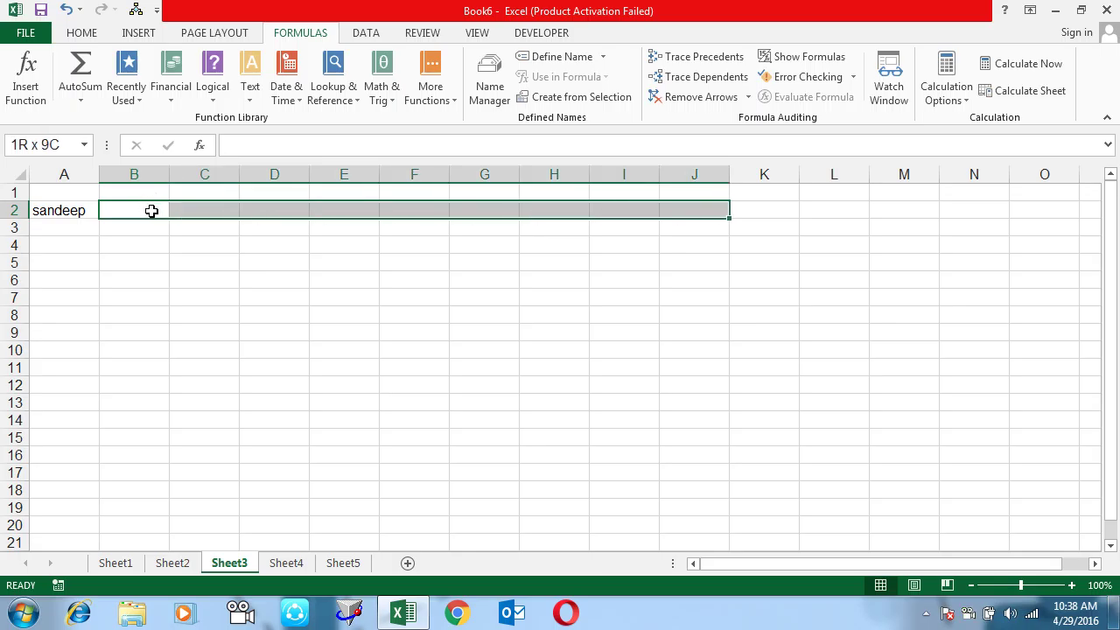
{"action": "key", "text": "shift+Right"}
{"action": "key", "text": "alt"}
{"action": "key", "text": "h"}
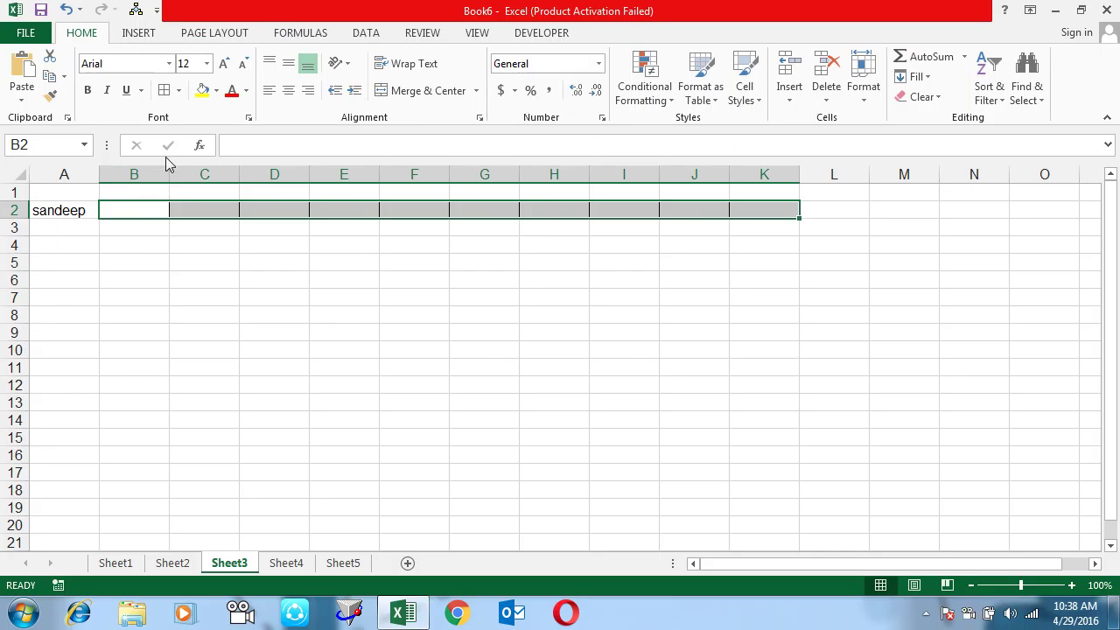
- Enter =MID(A2,1,1) in B2 to show the first letter, s
{"action": "left_click", "coordinate": [153, 214]}
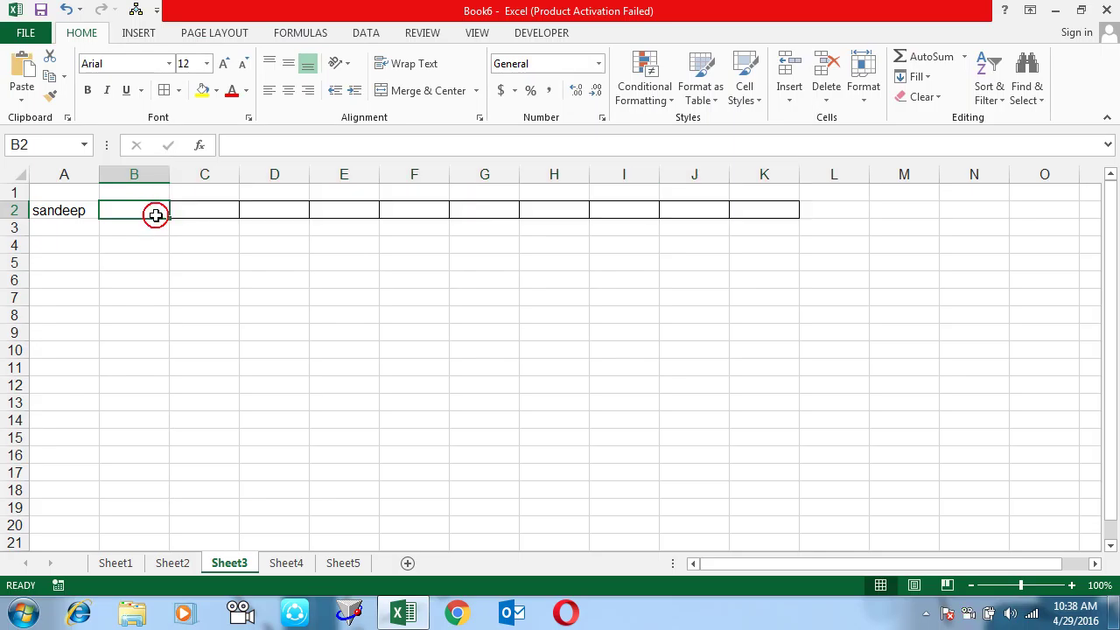
{"action": "type", "text": "=mid"}
{"action": "key", "text": "Tab"}
{"action": "key", "text": "Left"}
{"action": "type", "text": ",1,1"}
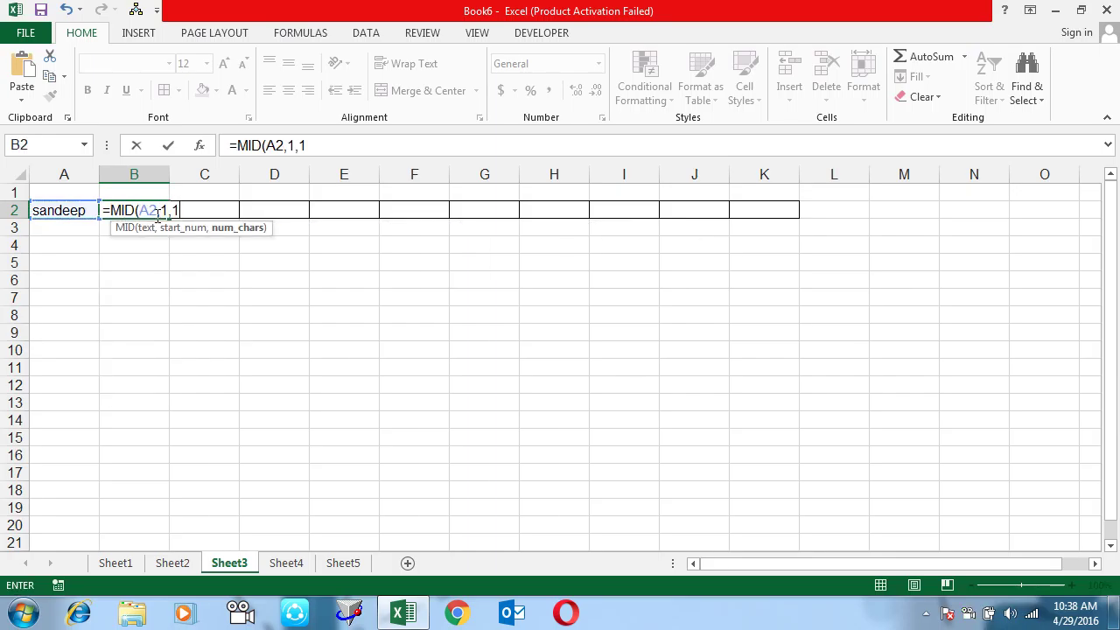
{"action": "type", "text": ")"}
{"action": "key", "text": "Return"}
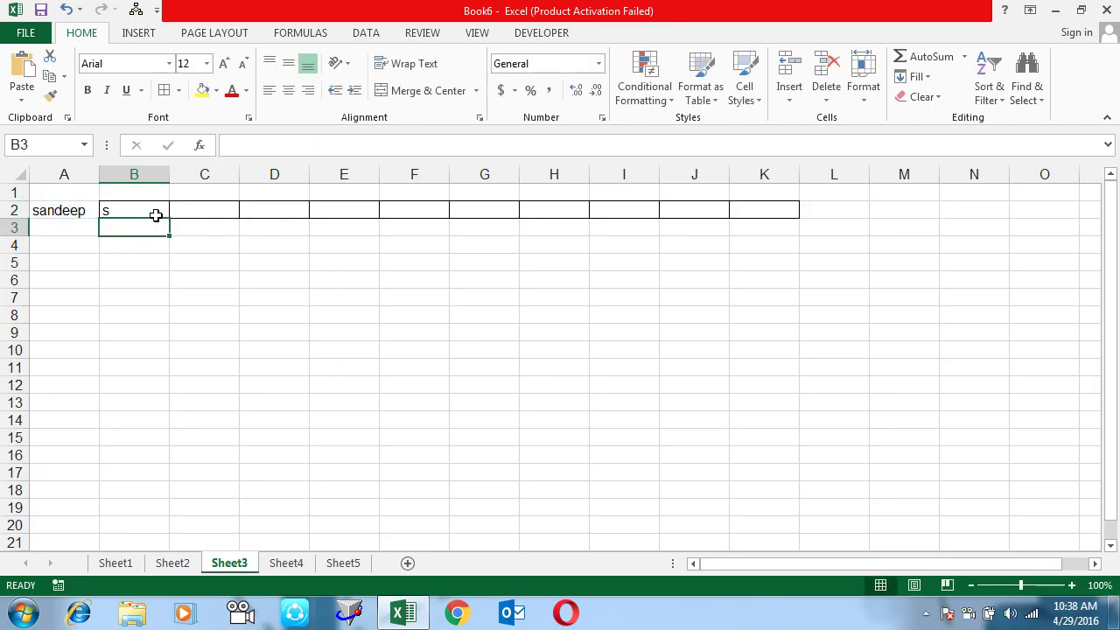
- Enter =MID(A2,2,1) in C2 to show the second letter, a
{"action": "left_click", "coordinate": [156, 215]}
{"action": "key", "text": "Right"}
{"action": "type", "text": "=mid"}
{"action": "key", "text": "Tab"}
{"action": "key", "text": "Left"}
{"action": "key", "text": "Left"}
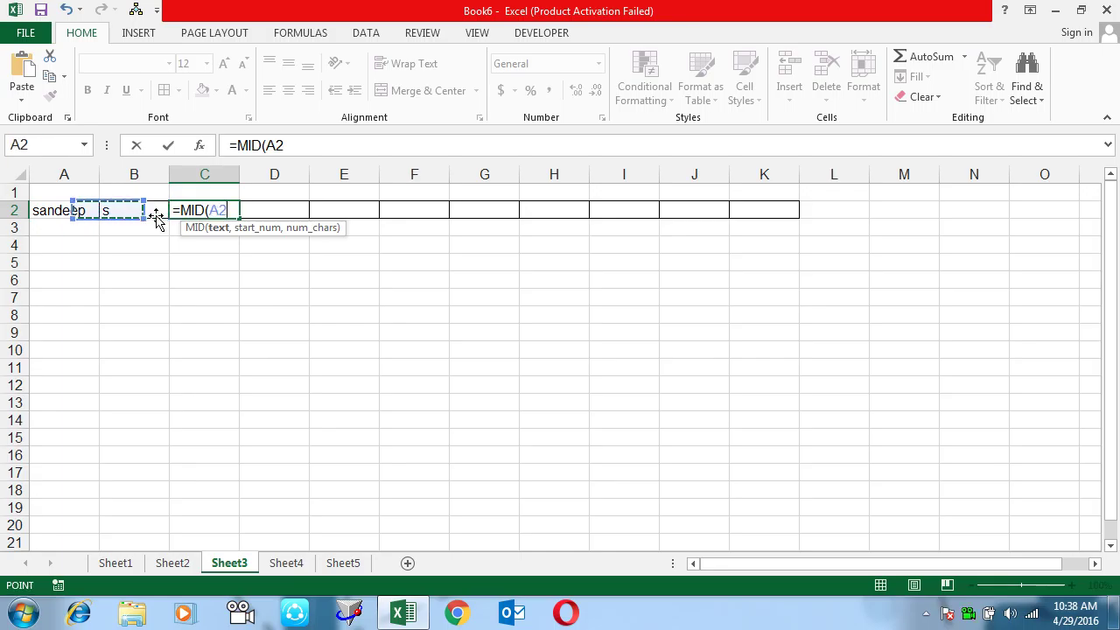
{"action": "type", "text": ",2"}
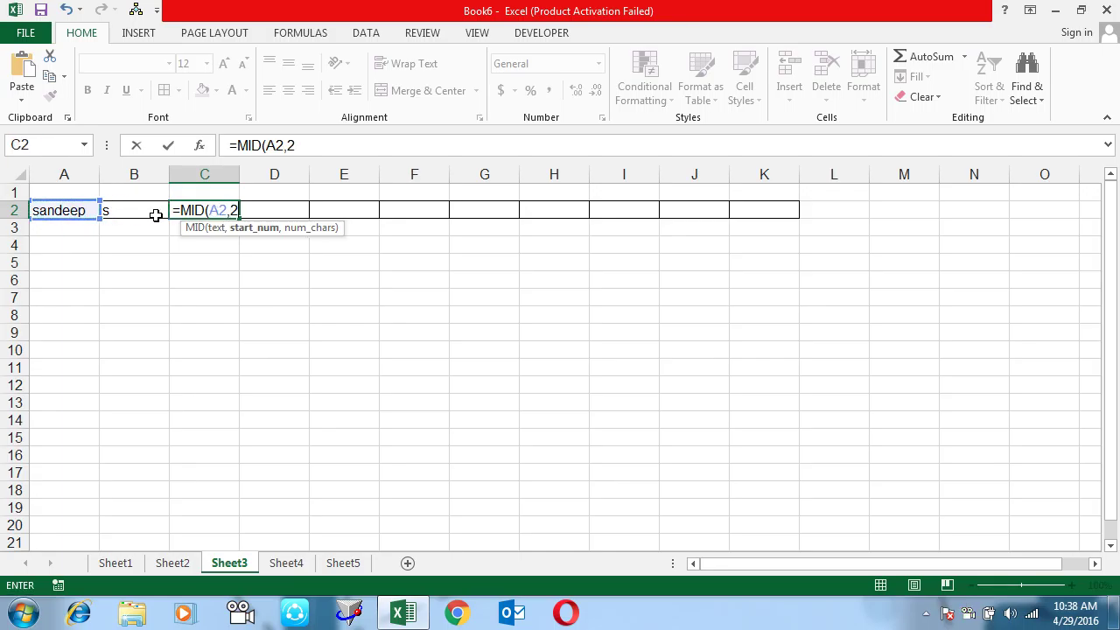
{"action": "type", "text": ",1"}
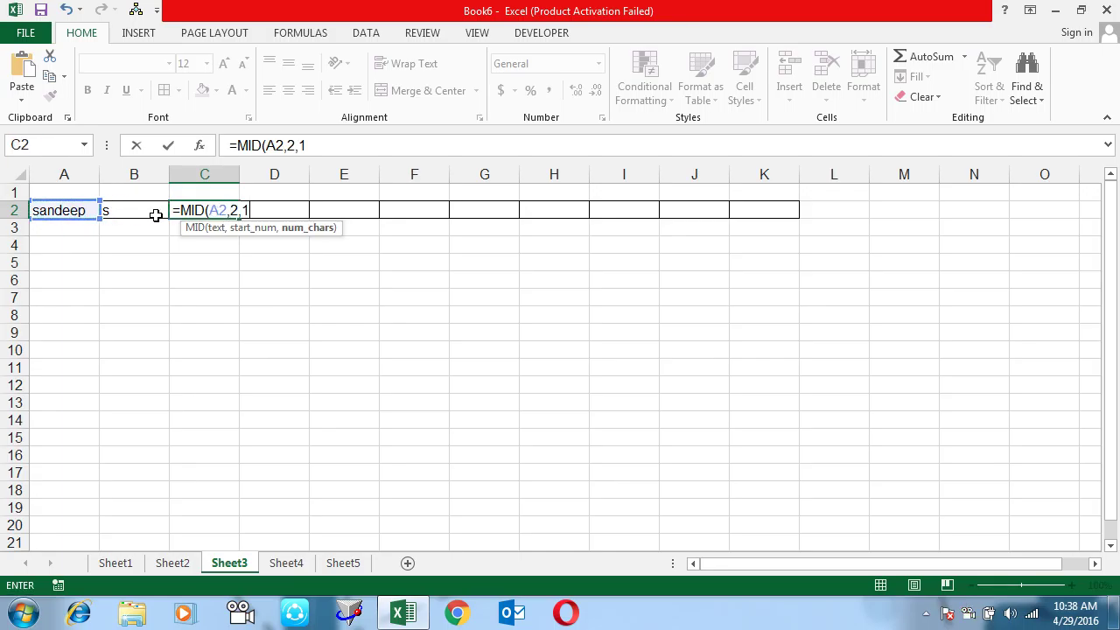
{"action": "key", "text": "Return"}
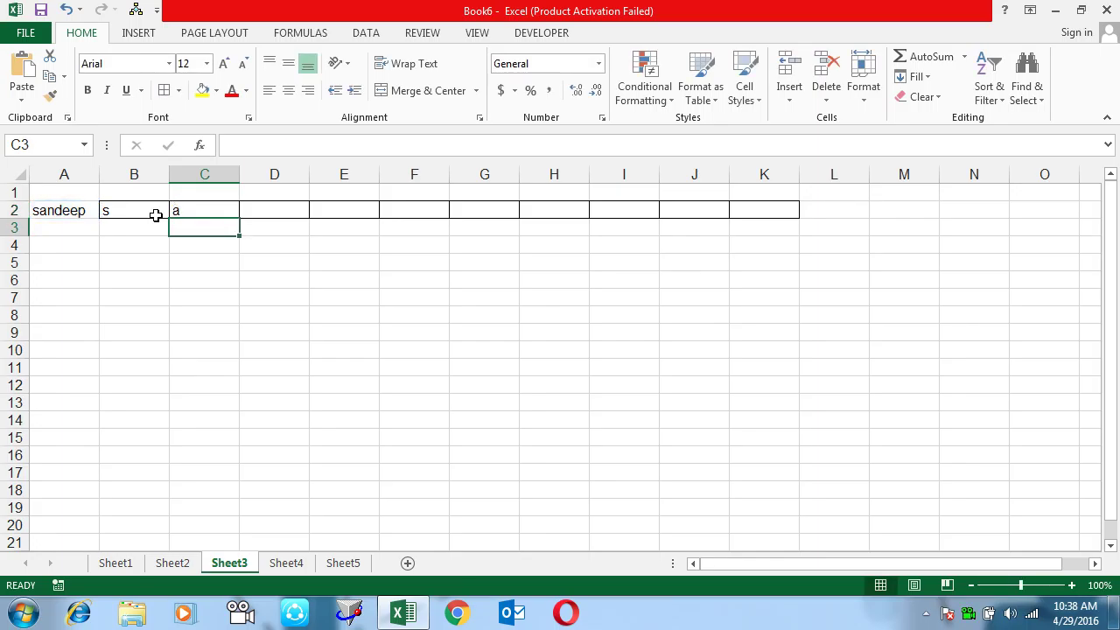
- Compare the B2 and C2 formulas, leave B2 unchanged, and extend the selection along row 2
{"action": "key", "text": "Up"}
{"action": "key", "text": "Left"}
{"action": "key", "text": "Right"}
{"action": "key", "text": "Left"}
{"action": "key", "text": "F2"}
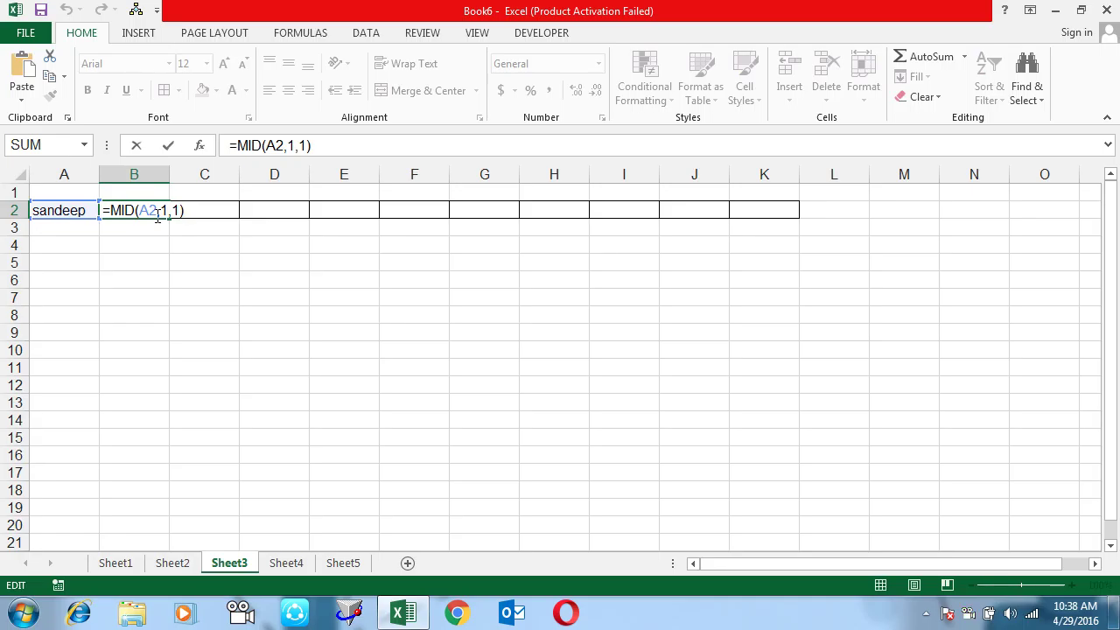
{"action": "left_click", "coordinate": [165, 210]}
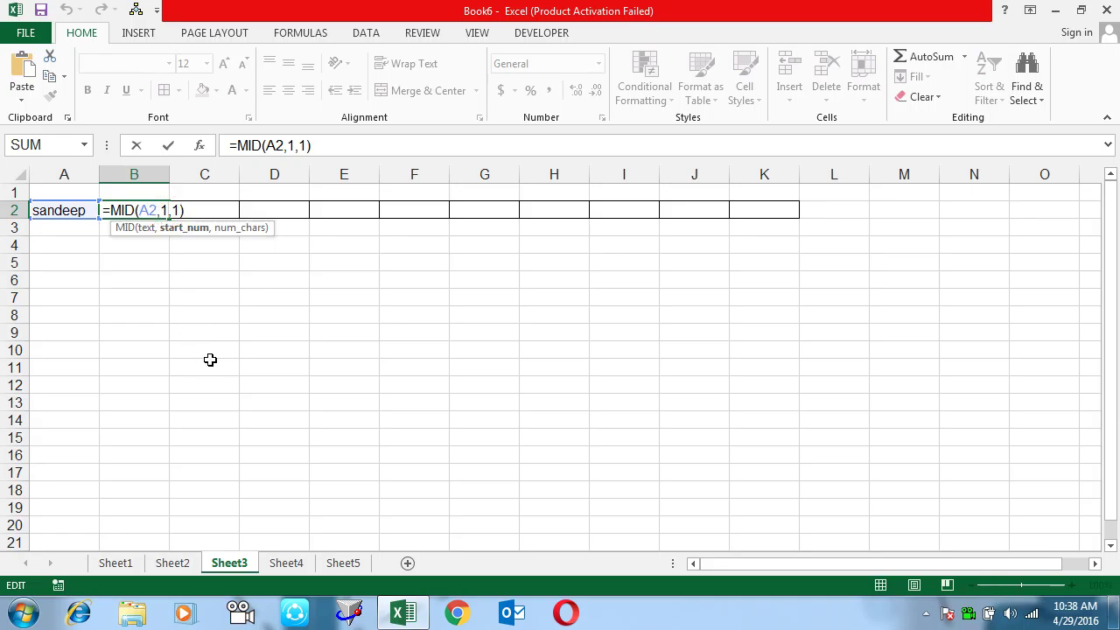
{"action": "key", "text": "ctrl+Return"}
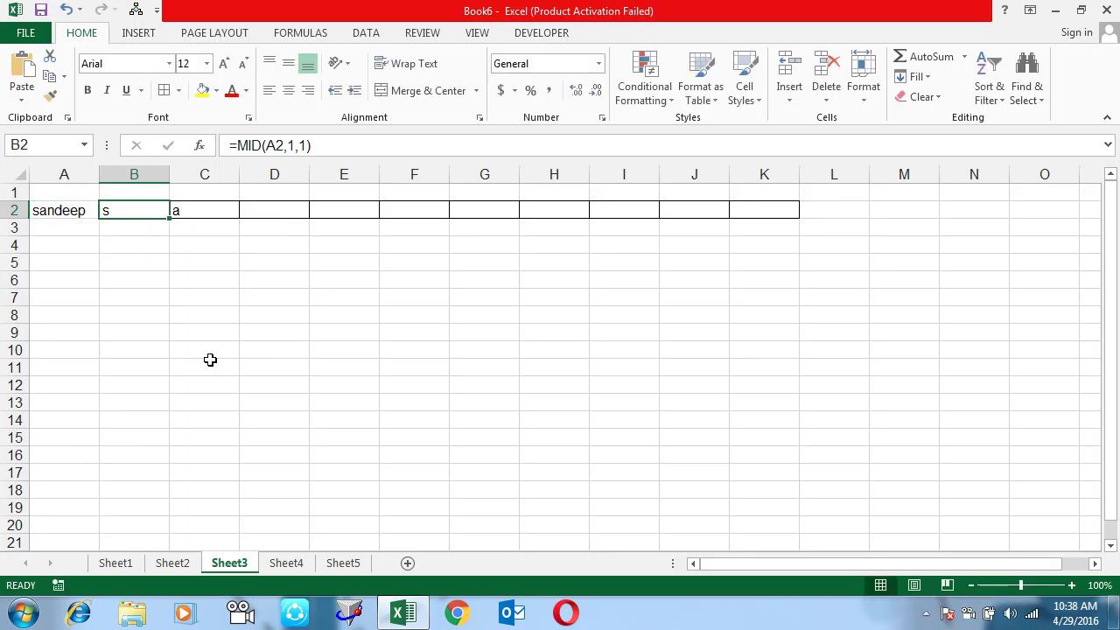
{"action": "key", "text": "shift+Right"}
{"action": "key", "text": "shift+Right"}
{"action": "key", "text": "shift+Right"}
{"action": "key", "text": "shift+Right"}
- With B2:K2 selected, change MID's start position to {1,2,3,4,5,6,7,8,9,10} and array-enter it
{"action": "key", "text": "shift+Left"}
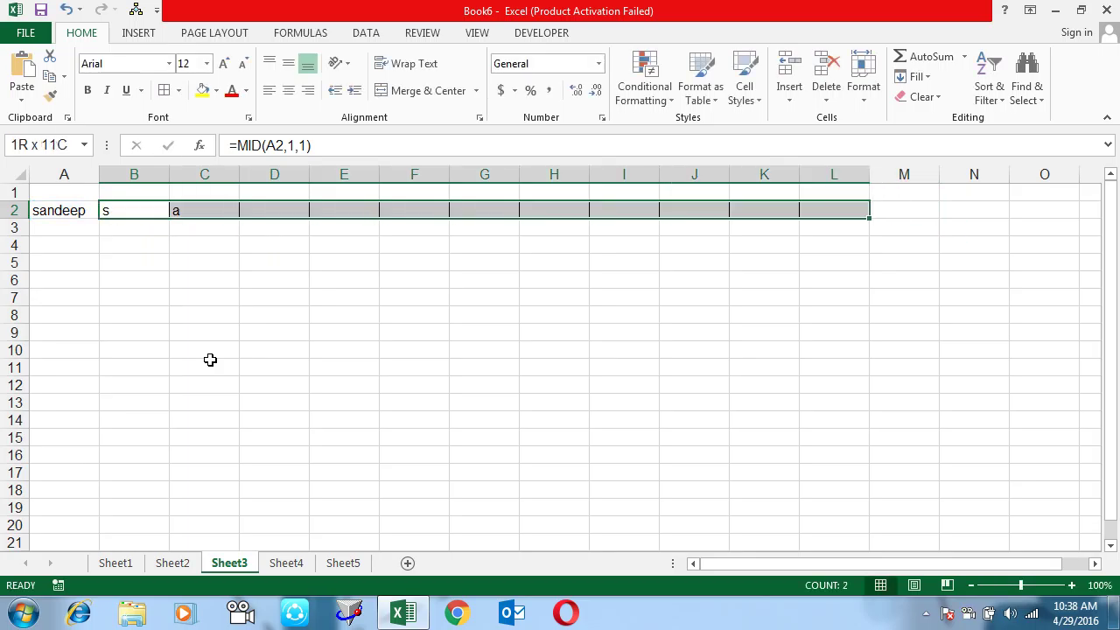
{"action": "key", "text": "shift+Left"}
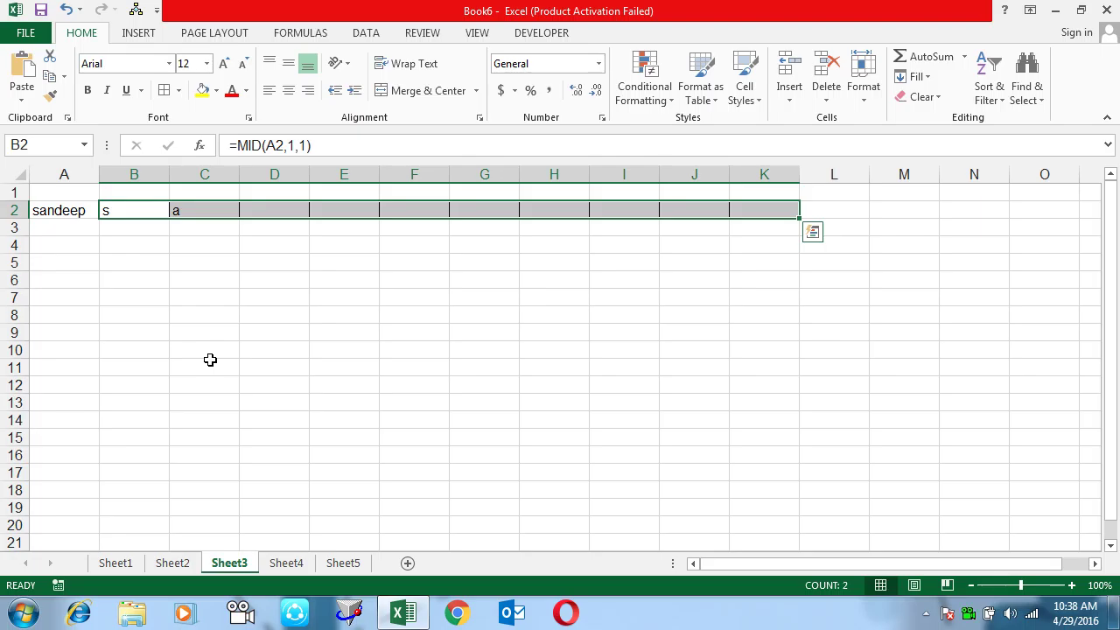
{"action": "key", "text": "F2"}
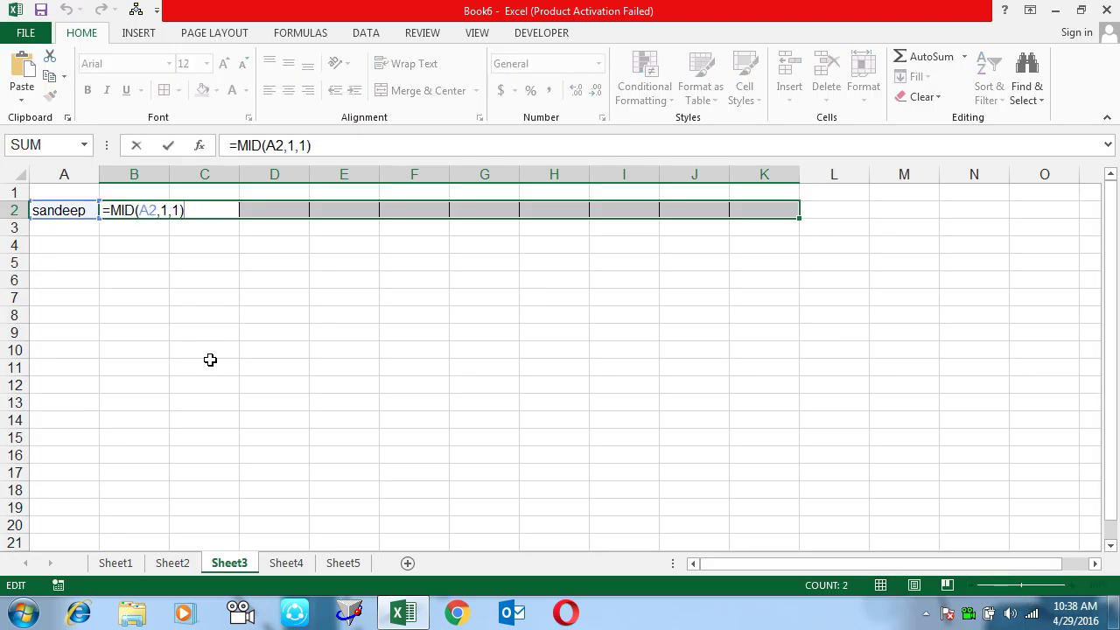
{"action": "key", "text": "Left"}
{"action": "key", "text": "Left"}
{"action": "key", "text": "Left"}
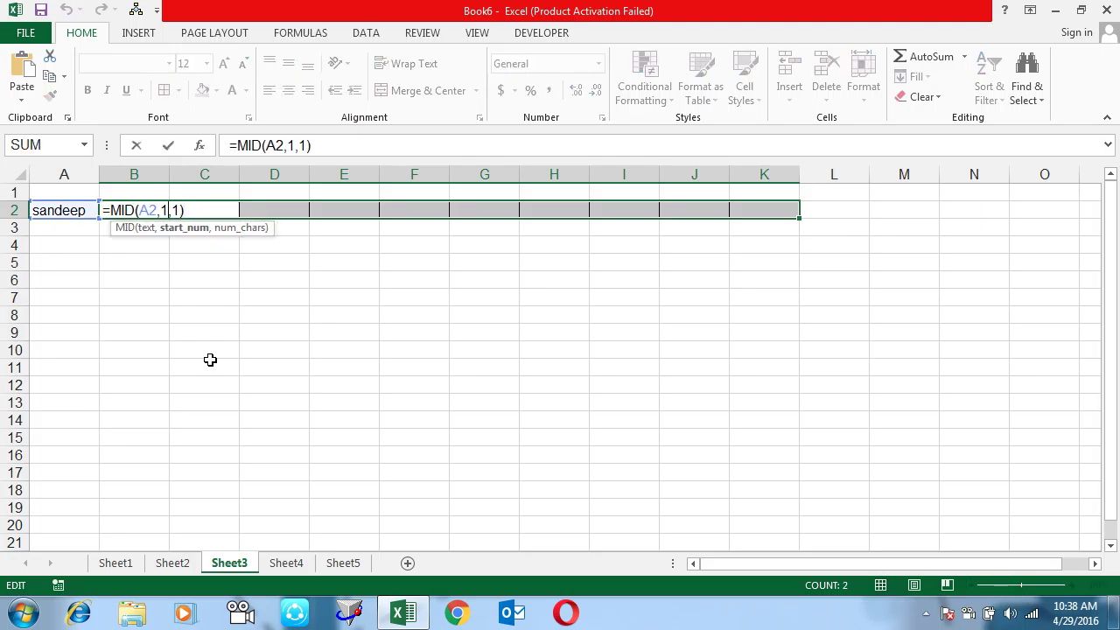
{"action": "key", "text": "BackSpace"}
{"action": "type", "text": "{}"}
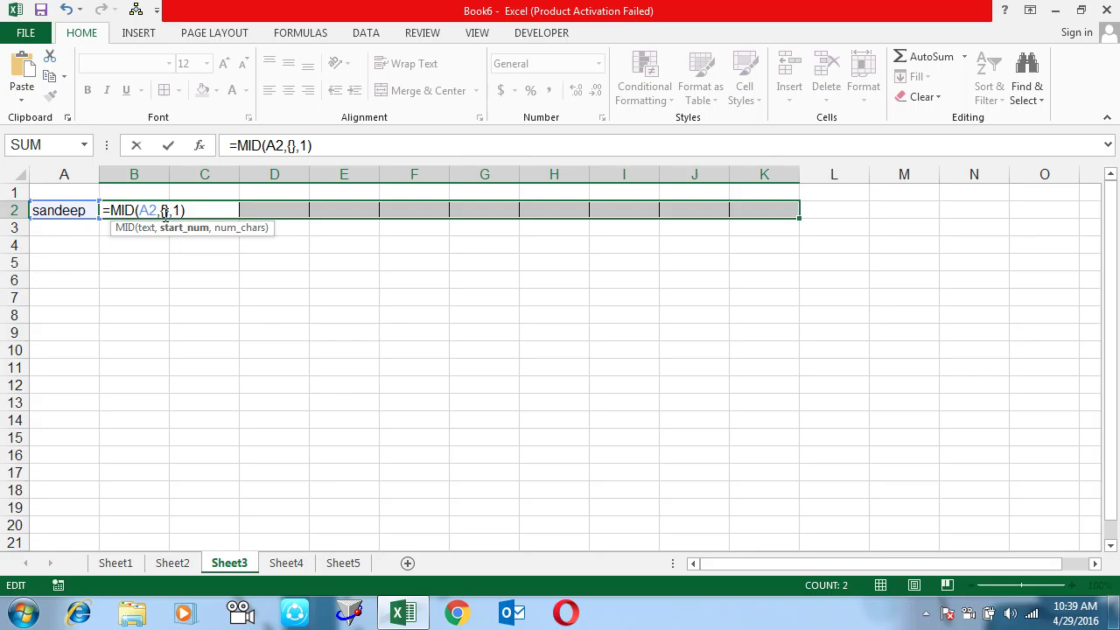
{"action": "left_click", "coordinate": [164, 212]}
{"action": "type", "text": "1,2,3,4,5,6,7,8,9,1"}
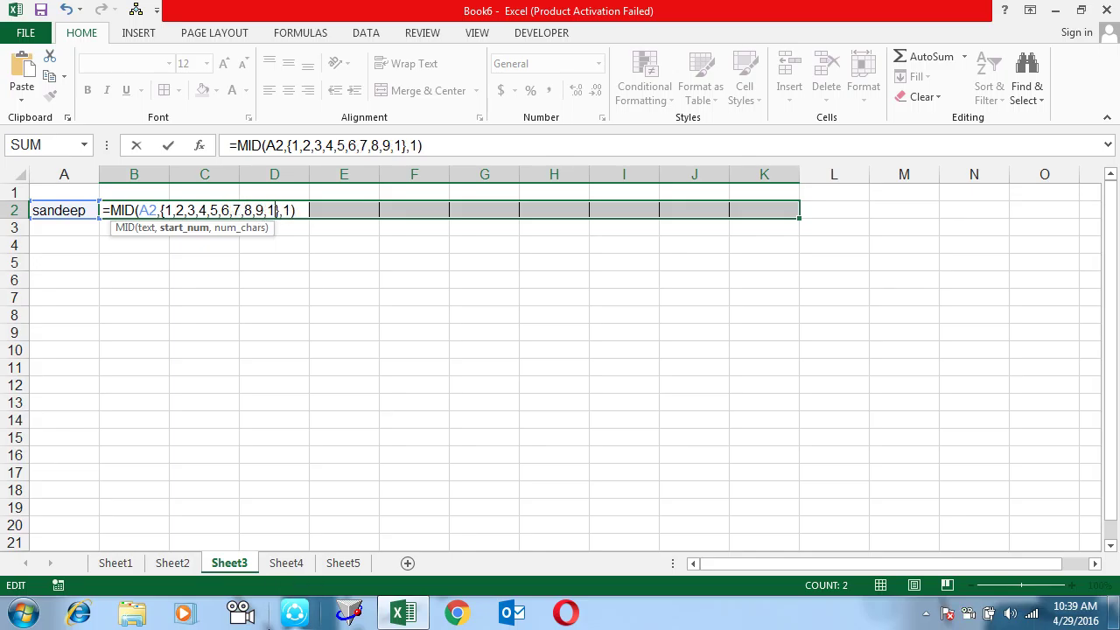
{"action": "type", "text": "0"}
{"action": "key", "text": "ctrl+shift+Return"}
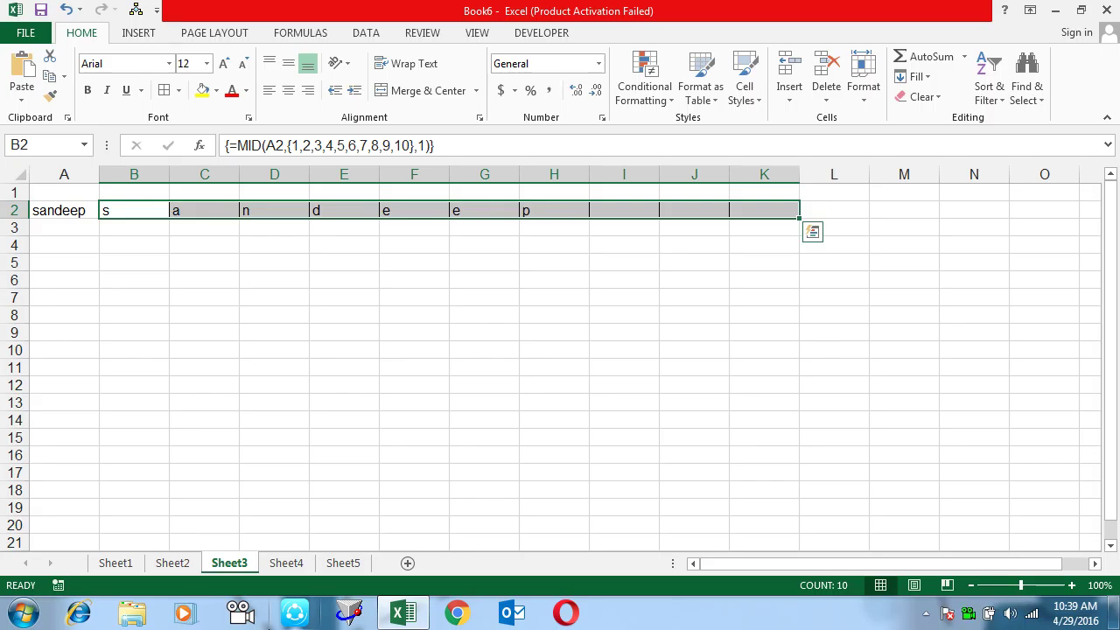
{"action": "key", "text": "F2"}
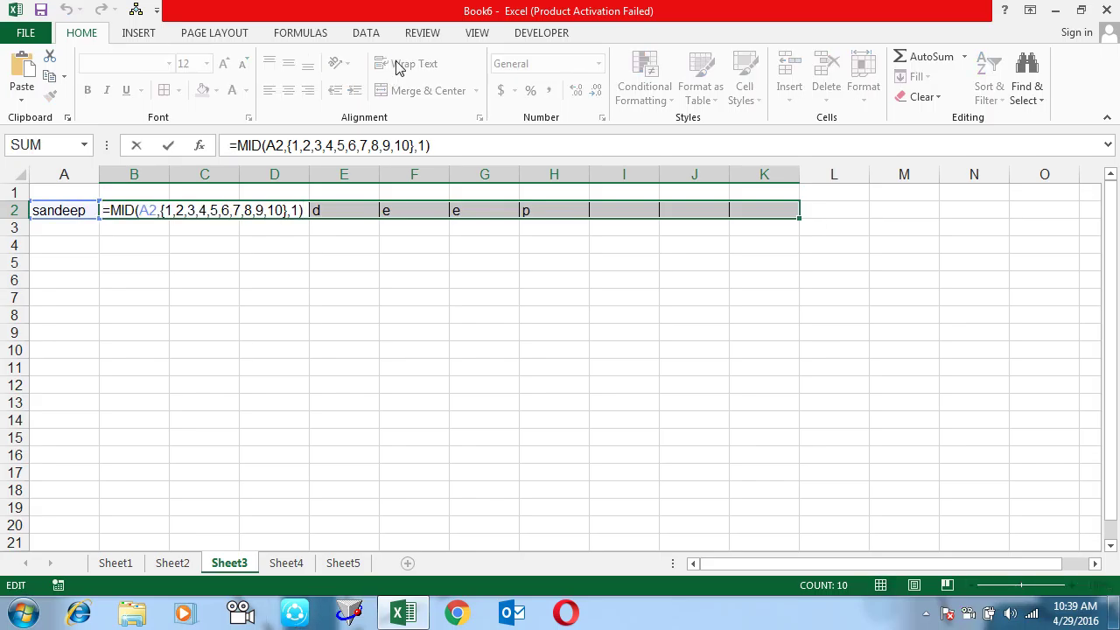
{"action": "left_click", "coordinate": [282, 210]}
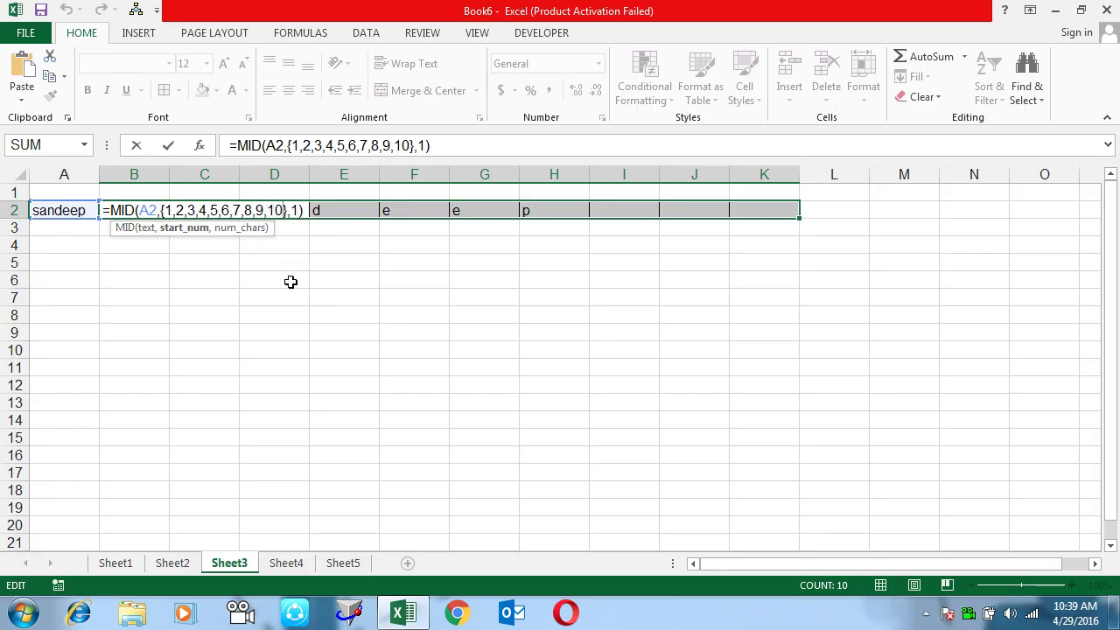
{"action": "key", "text": "BackSpace"}
{"action": "key", "text": "BackSpace"}
{"action": "key", "text": "BackSpace"}
{"action": "key", "text": "BackSpace"}
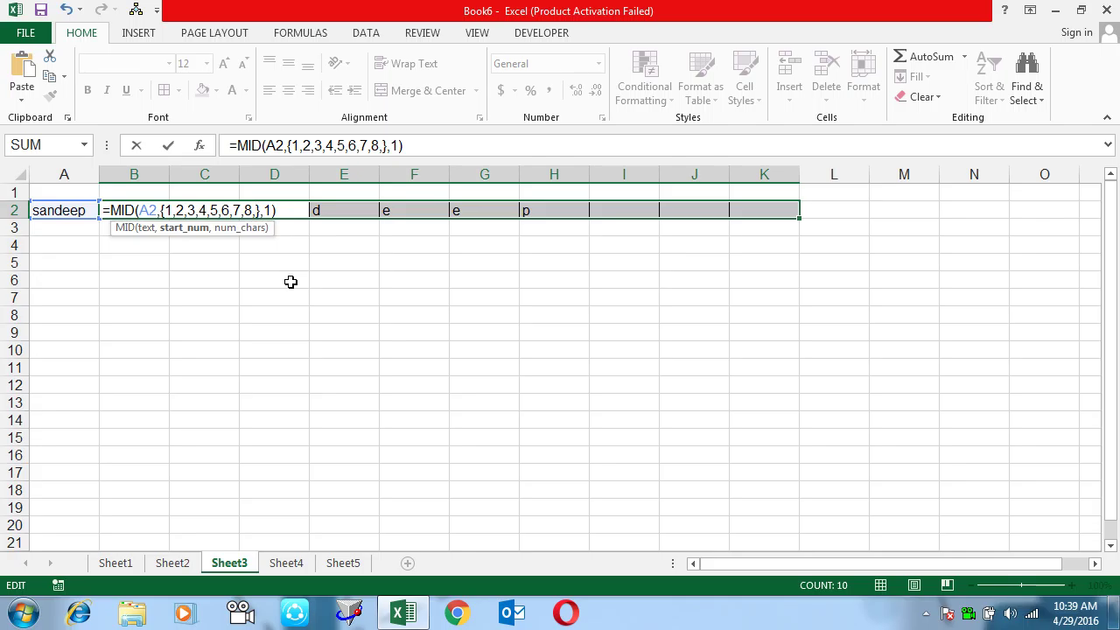
{"action": "key", "text": "BackSpace"}
{"action": "key", "text": "ctrl+shift+Return"}
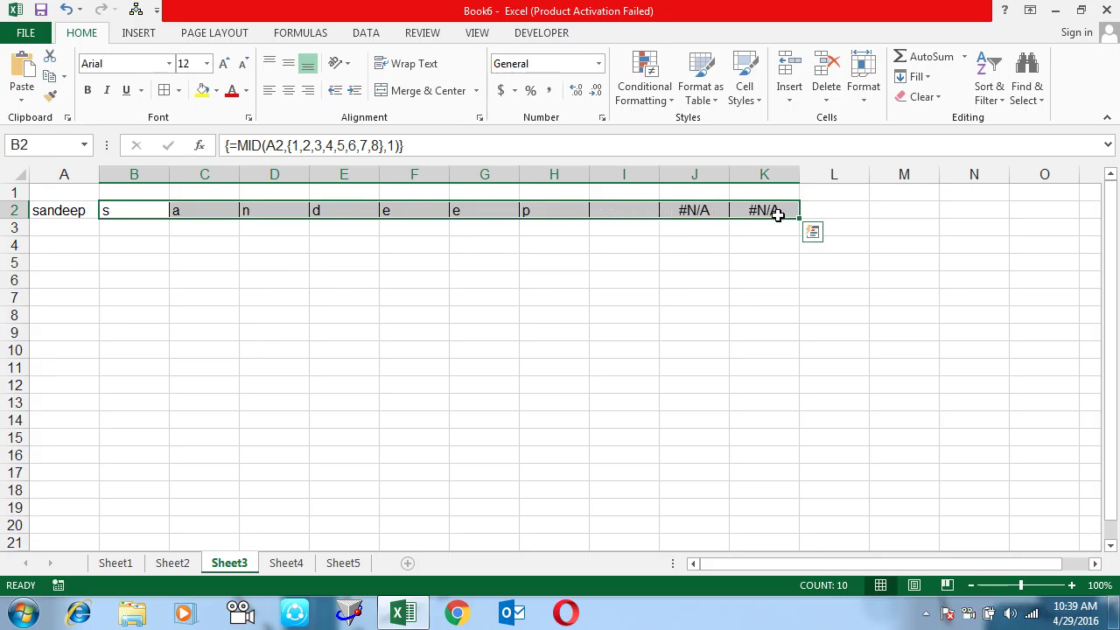
{"action": "left_click", "coordinate": [379, 146]}
{"action": "type", "text": "9,10"}
{"action": "key", "text": "ctrl+shift+Return"}
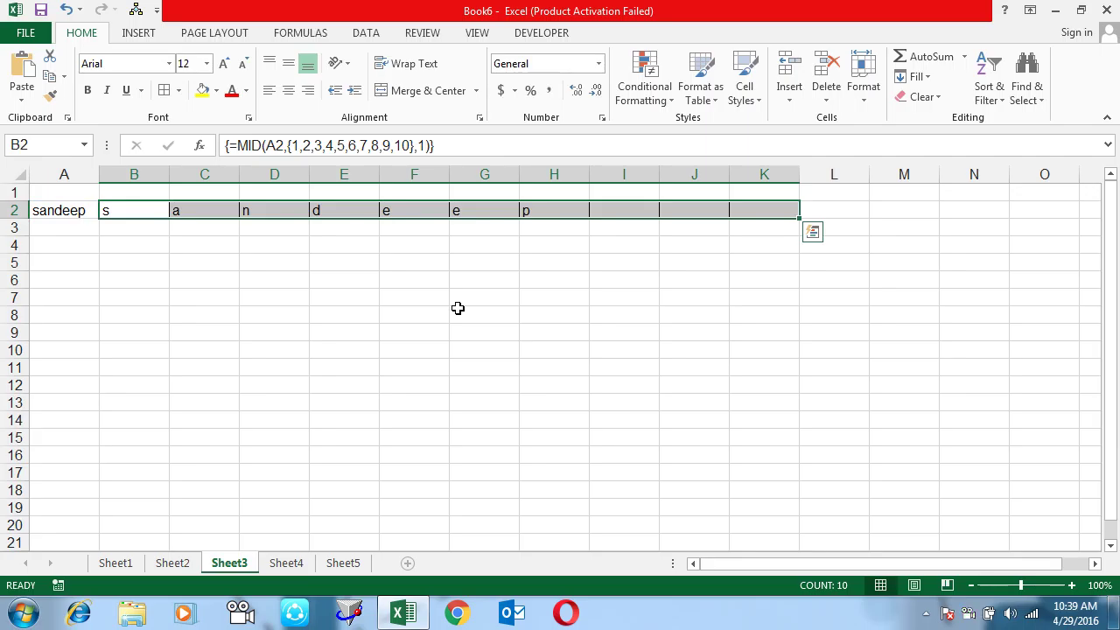
{"action": "left_click", "coordinate": [457, 308]}
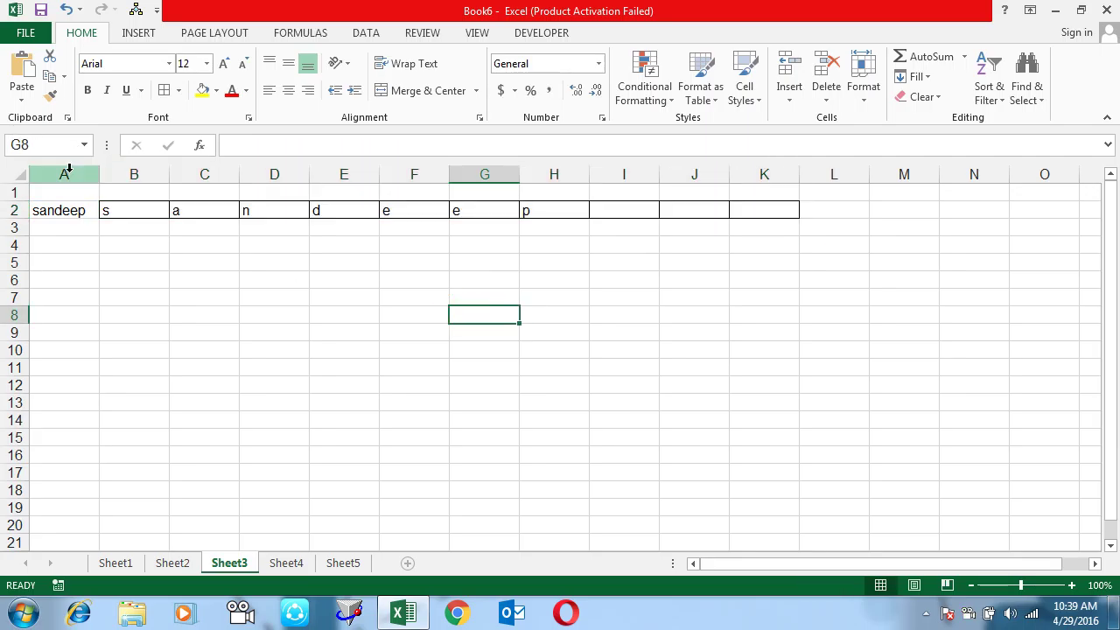
{"action": "left_click", "coordinate": [123, 204]}
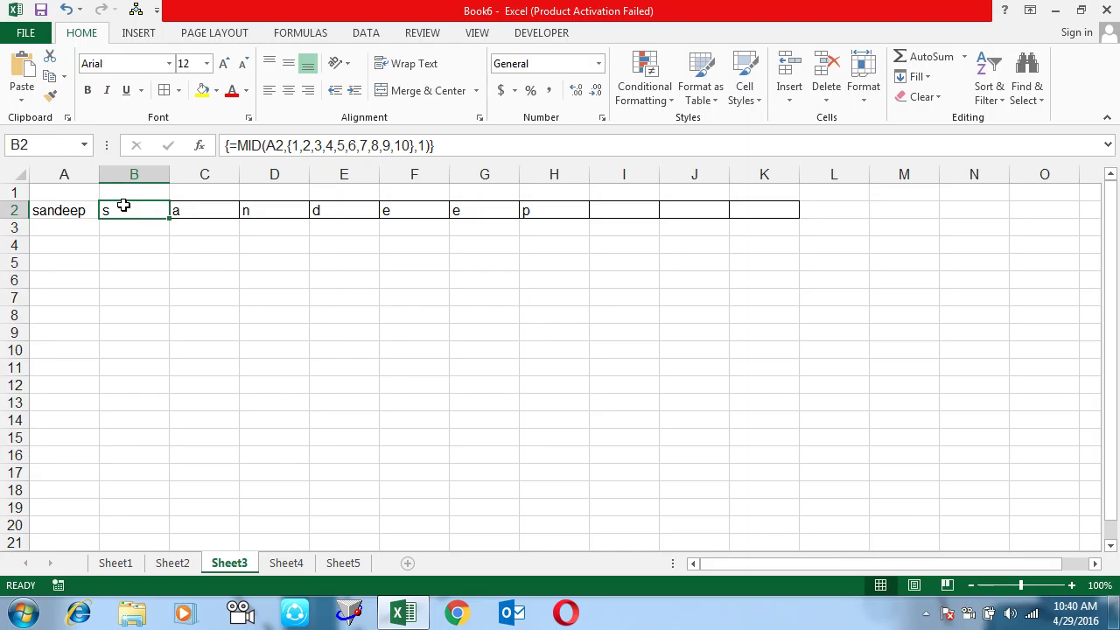
{"action": "left_click", "coordinate": [325, 147]}
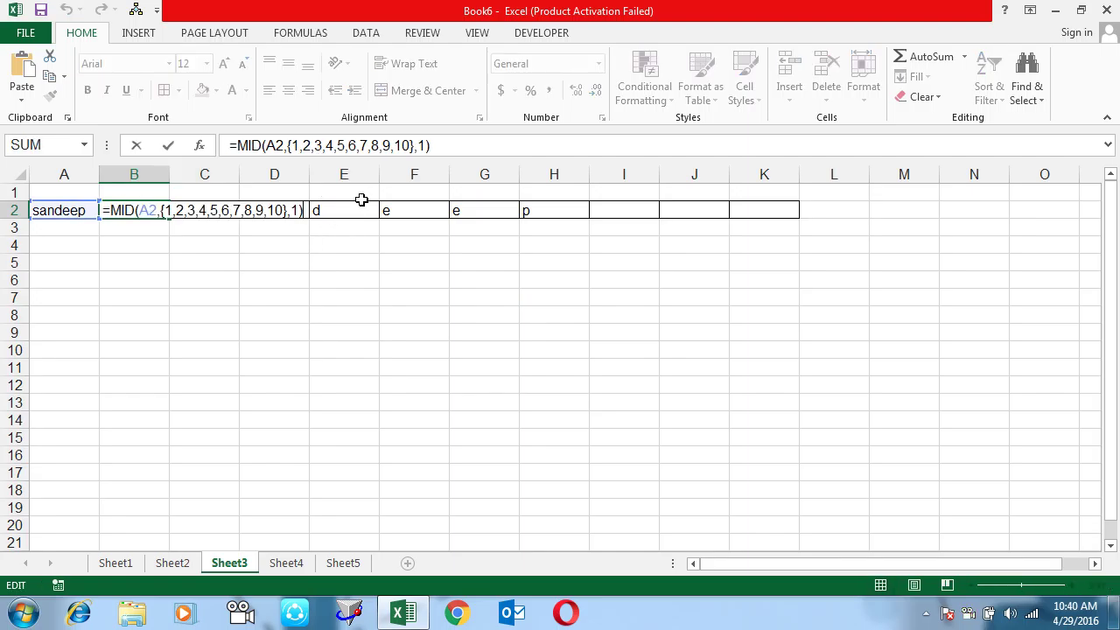
{"action": "left_click", "coordinate": [295, 211]}
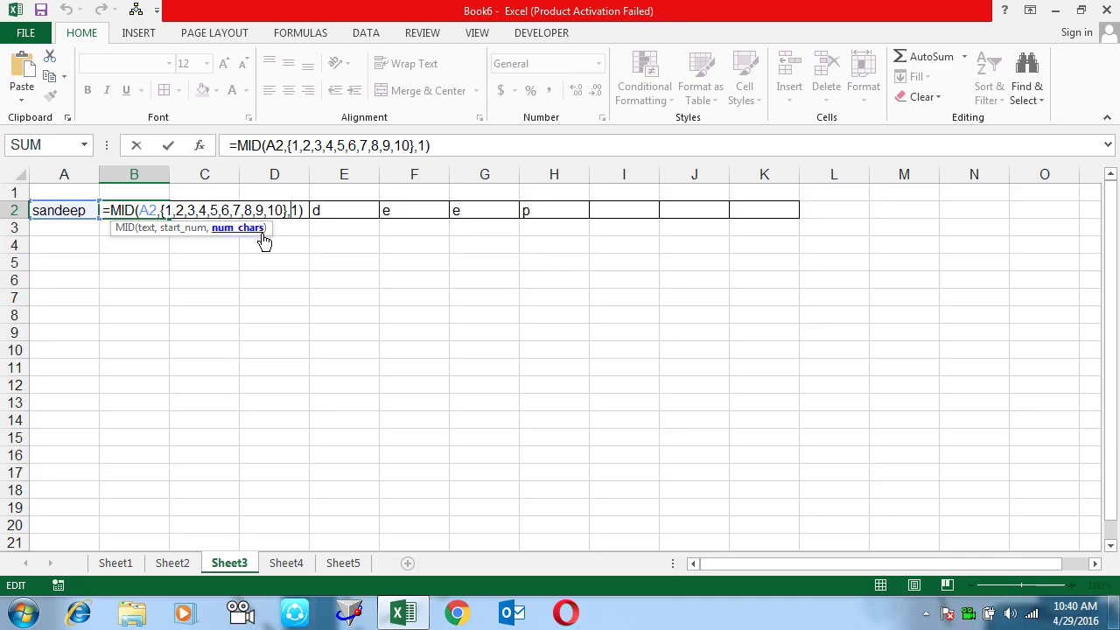
{"action": "left_click", "coordinate": [194, 229]}
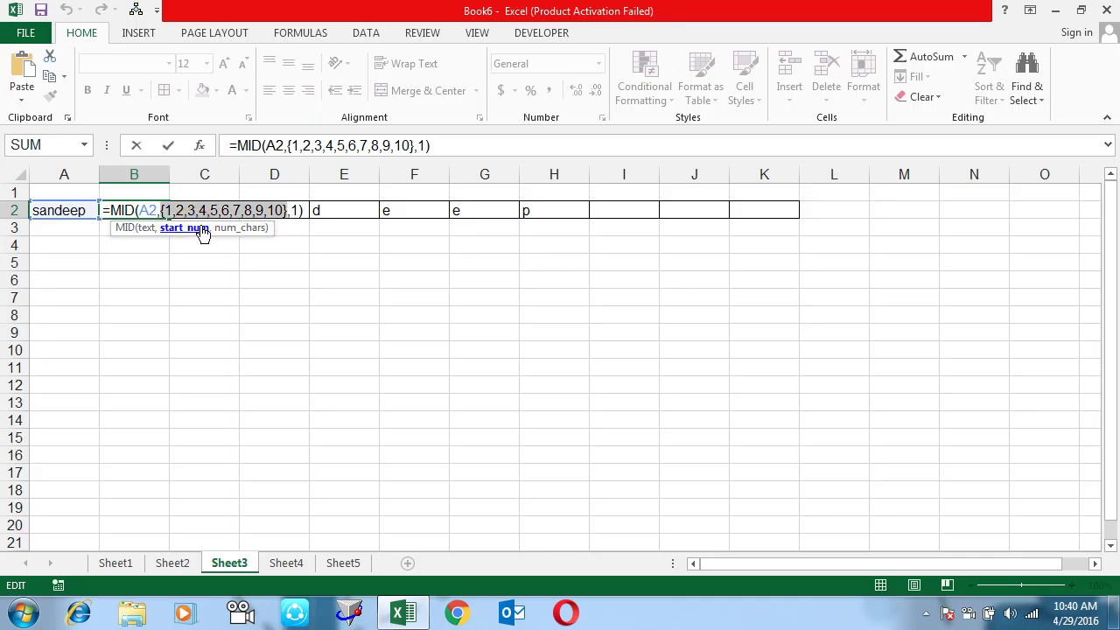
{"action": "key", "text": "ctrl+shift+Return"}
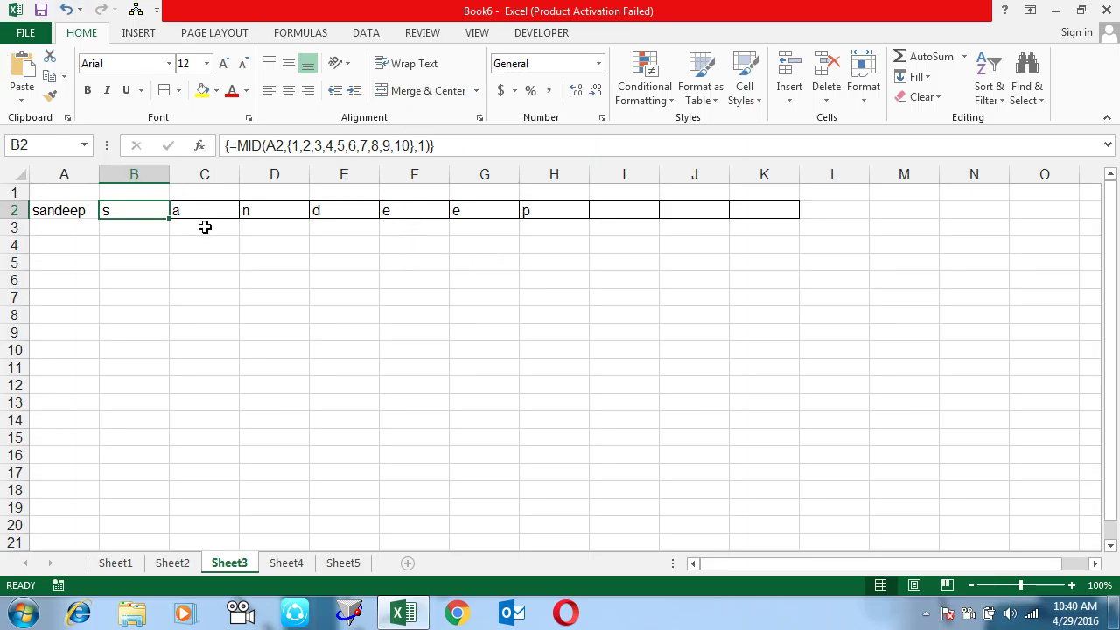
{"action": "key", "text": "Delete"}
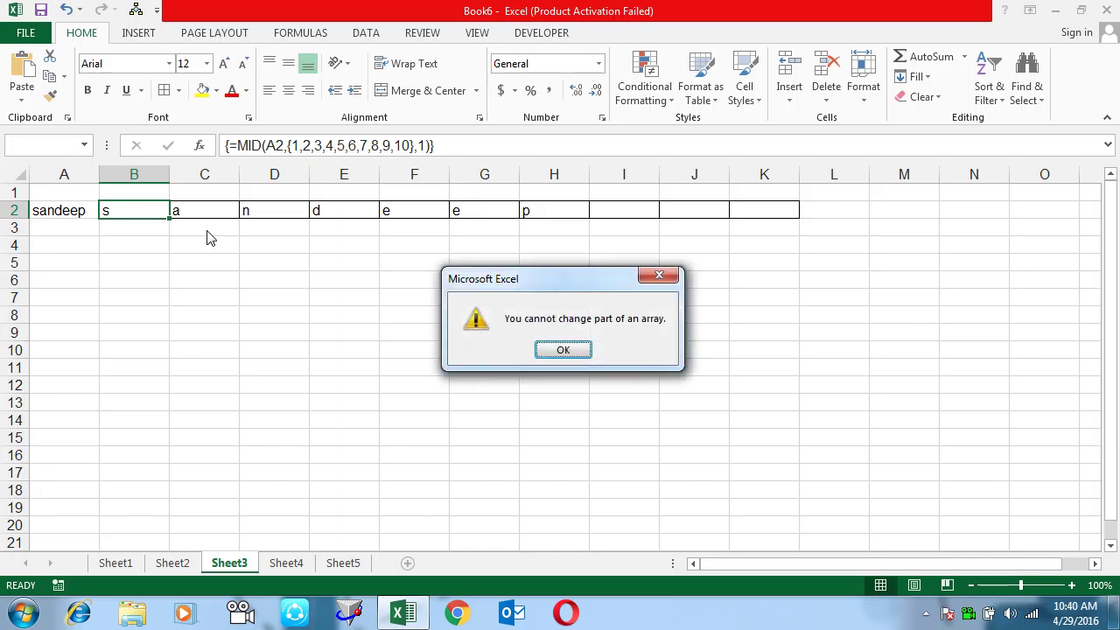
{"action": "key", "text": "Return"}
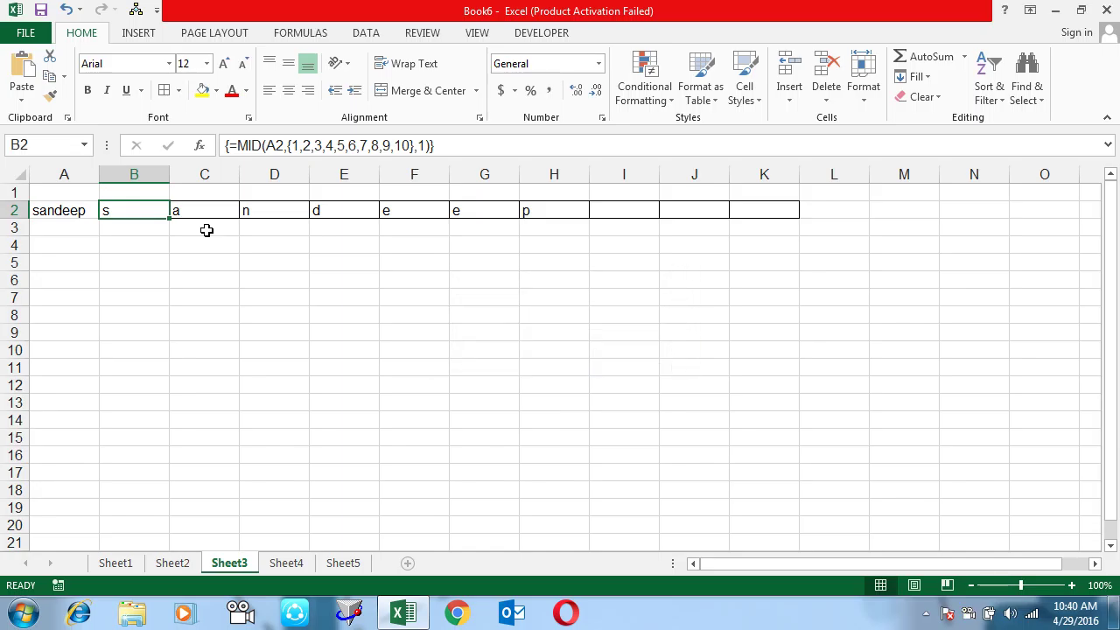
{"action": "key", "text": "ctrl+shift+Right"}
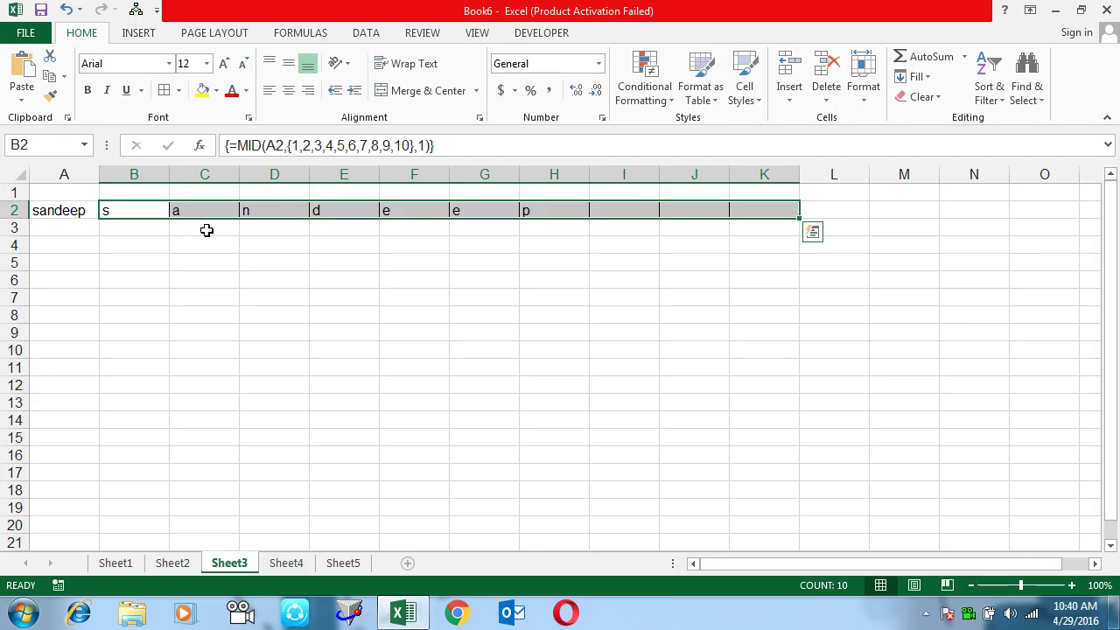
- Use Go To Special with Current array to select the whole B2:K2 MID array
{"action": "left_click", "coordinate": [205, 211]}
{"action": "left_click", "coordinate": [1027, 79]}
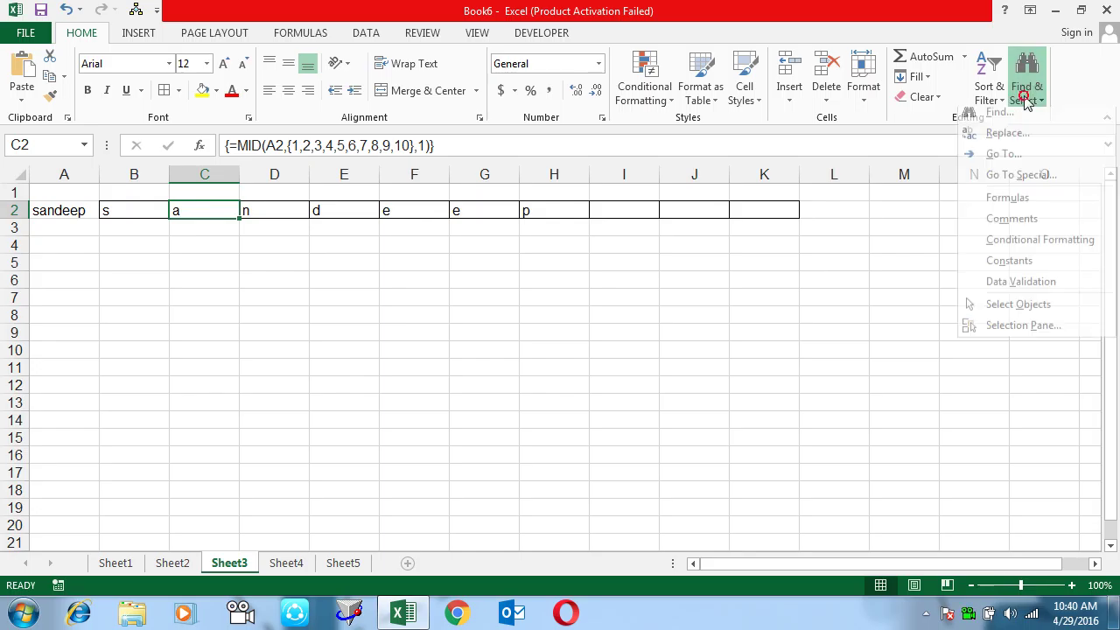
{"action": "left_click", "coordinate": [1002, 182]}
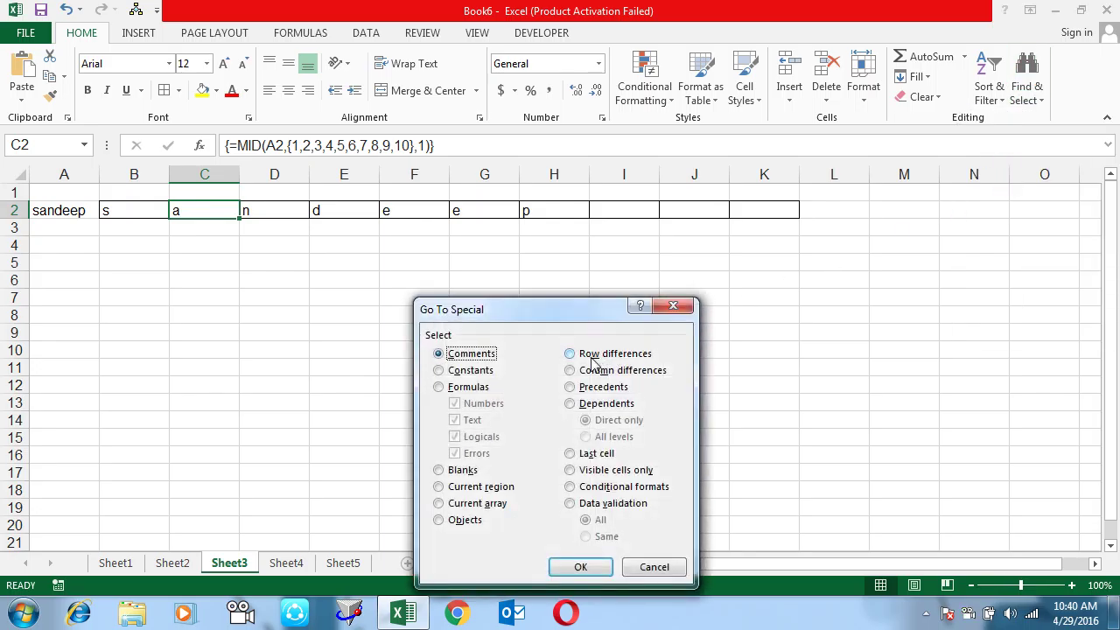
{"action": "left_click", "coordinate": [493, 503]}
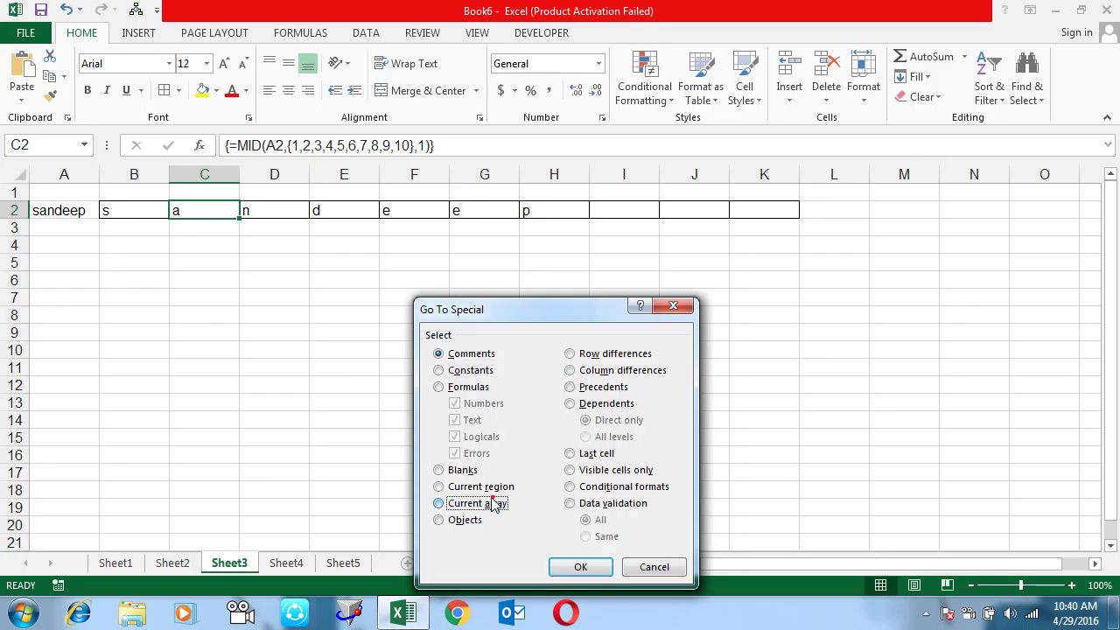
{"action": "left_click", "coordinate": [568, 569]}
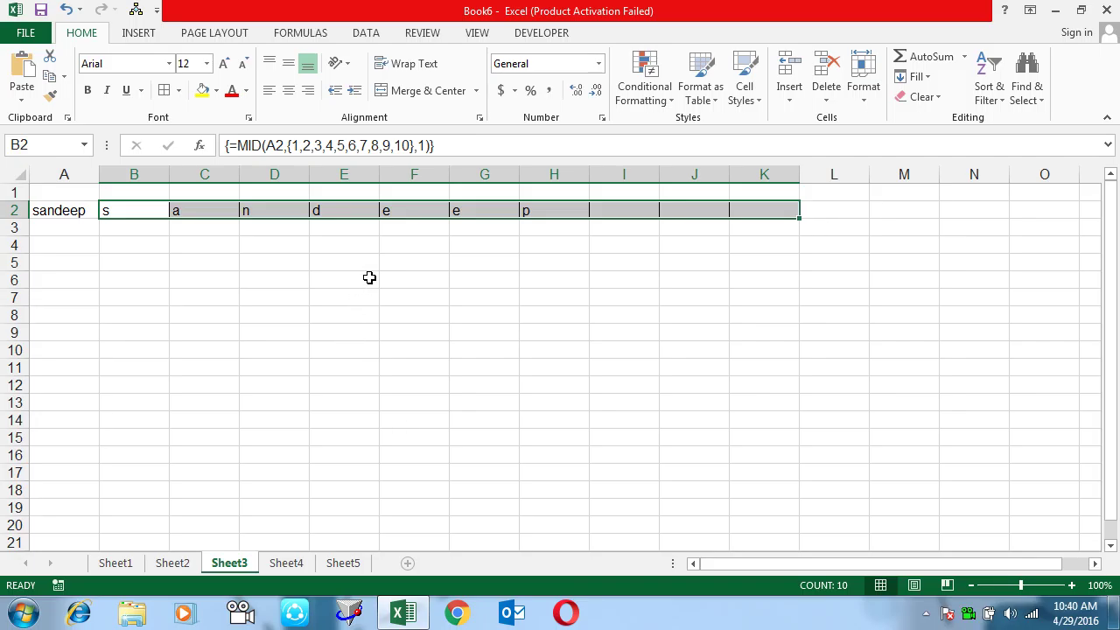
- Browse to the Showcase folder on D: and open the Axis bank neft format workbook
{"action": "left_click", "coordinate": [140, 611]}
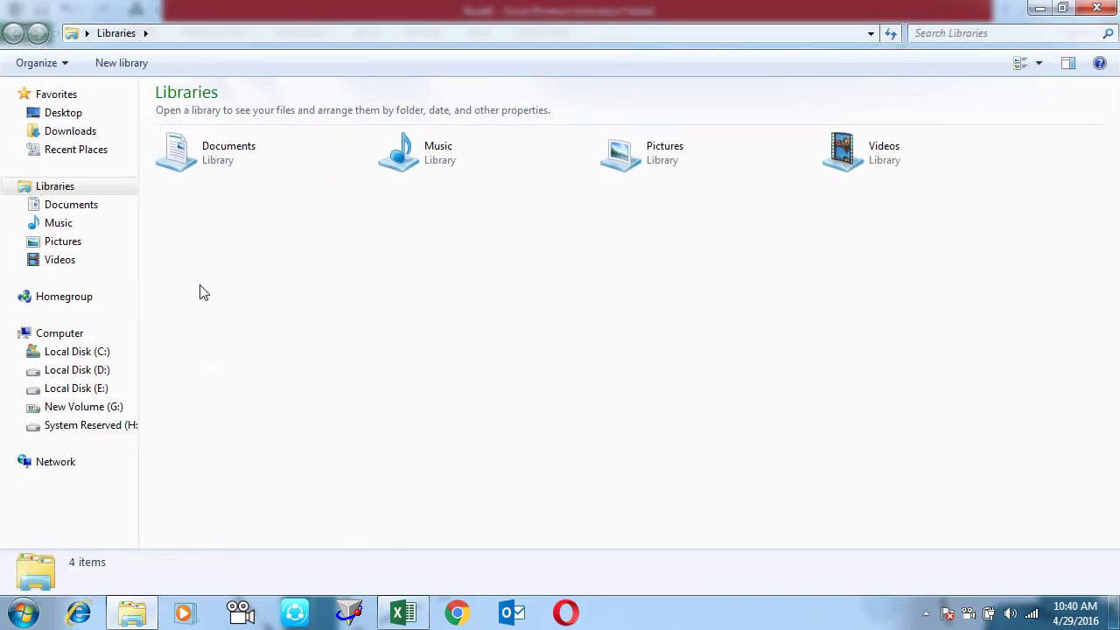
{"action": "left_click", "coordinate": [97, 369]}
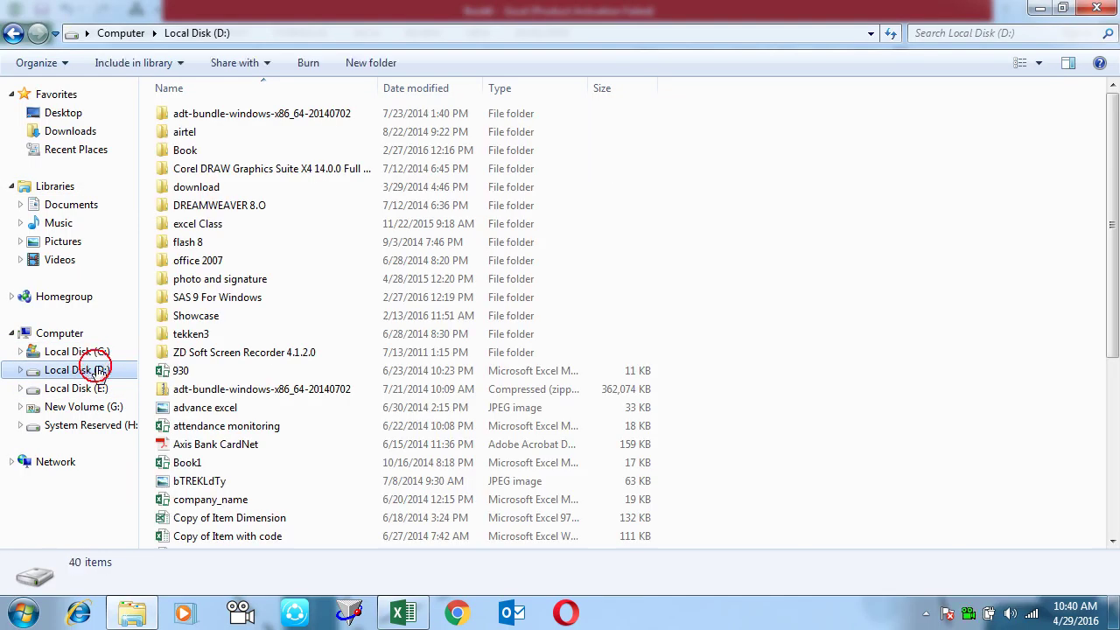
{"action": "left_click", "coordinate": [285, 158]}
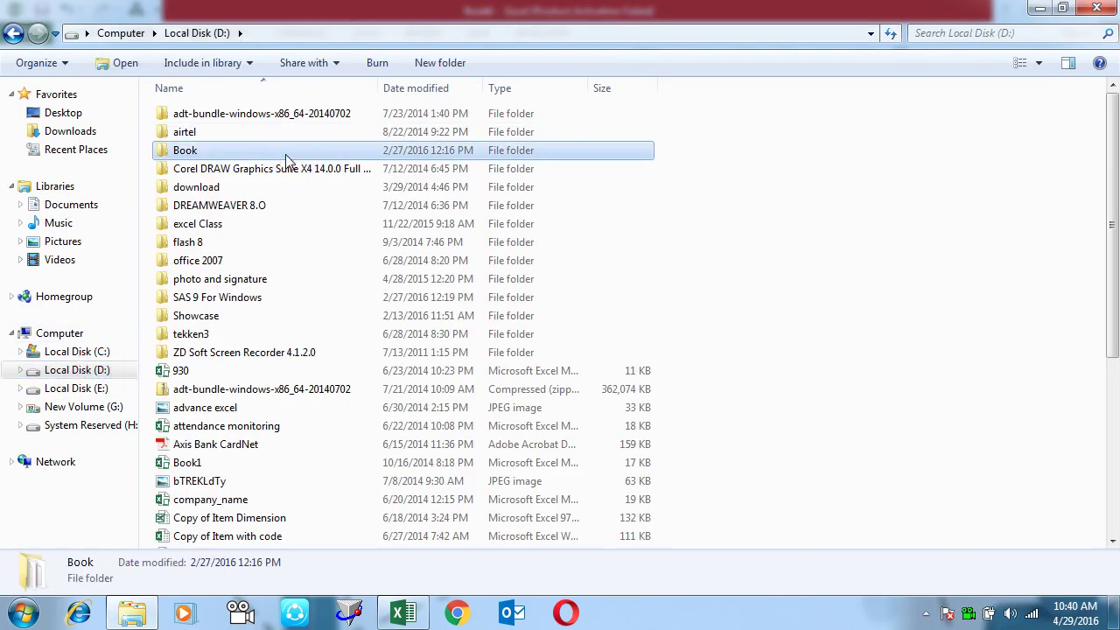
{"action": "type", "text": "sh"}
{"action": "key", "text": "Return"}
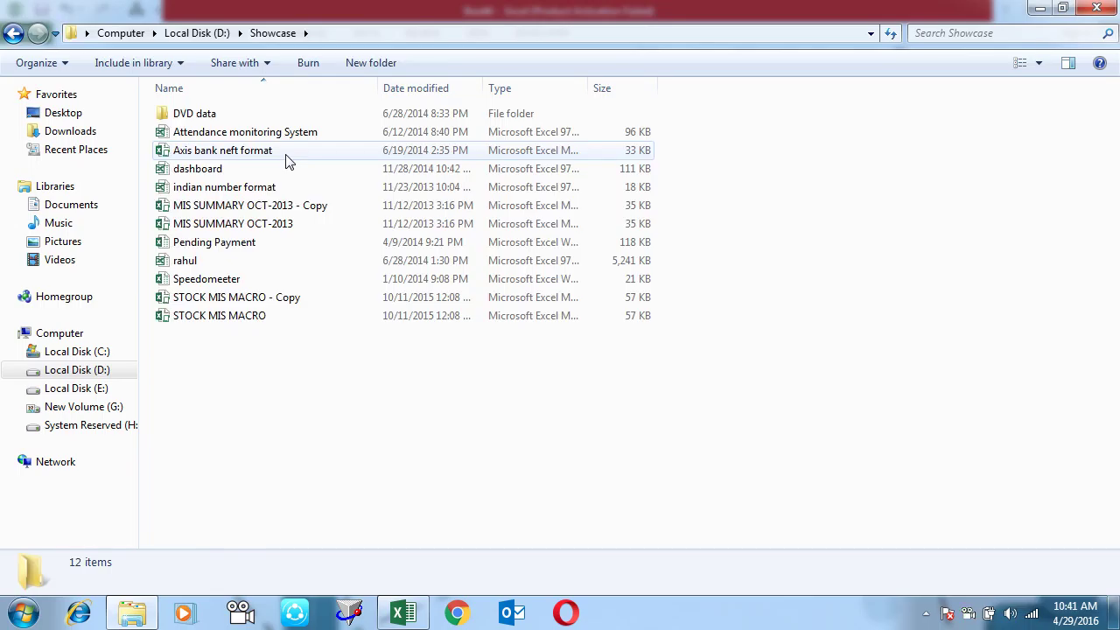
{"action": "double_click", "coordinate": [285, 154]}
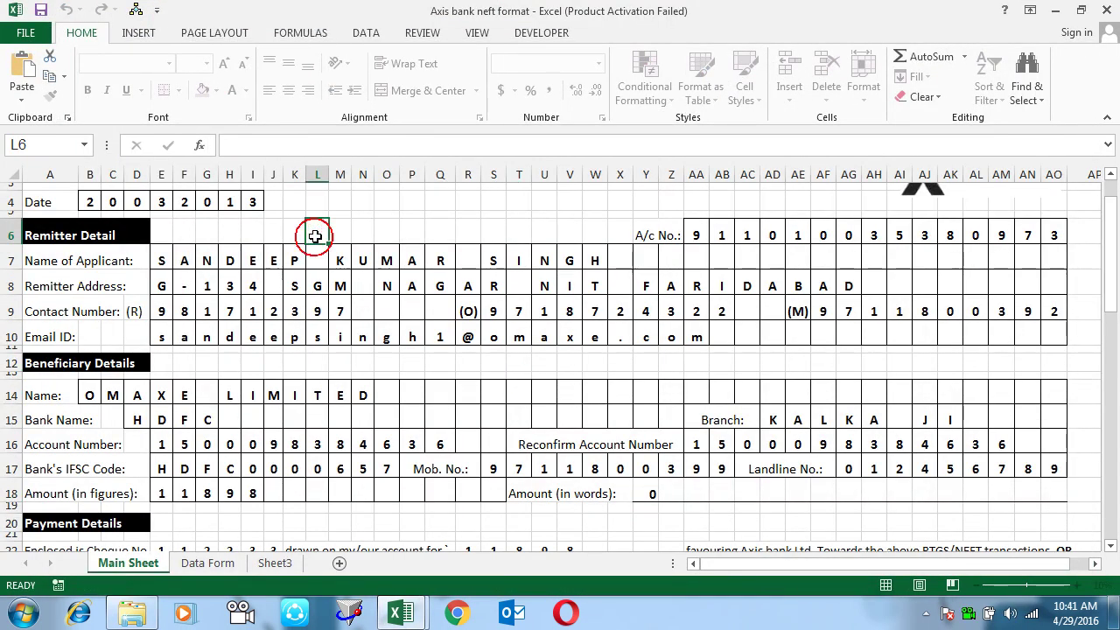
- Inspect the formulas behind the letters of the applicant's name on the Main Sheet
{"action": "key", "text": "Up"}
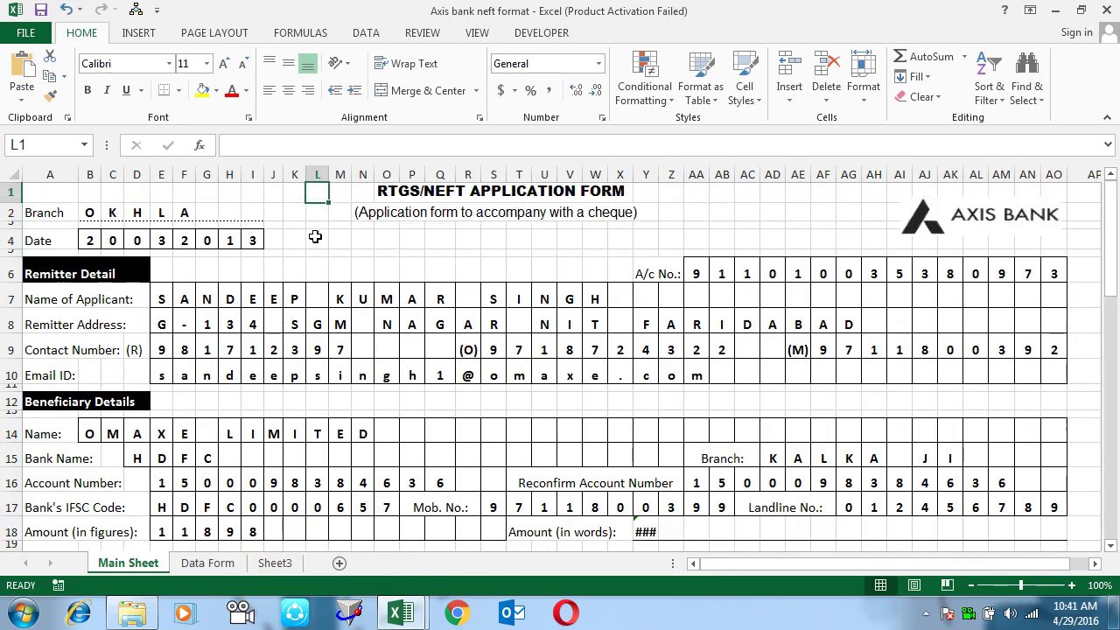
{"action": "left_click", "coordinate": [180, 299]}
{"action": "left_click", "coordinate": [226, 301]}
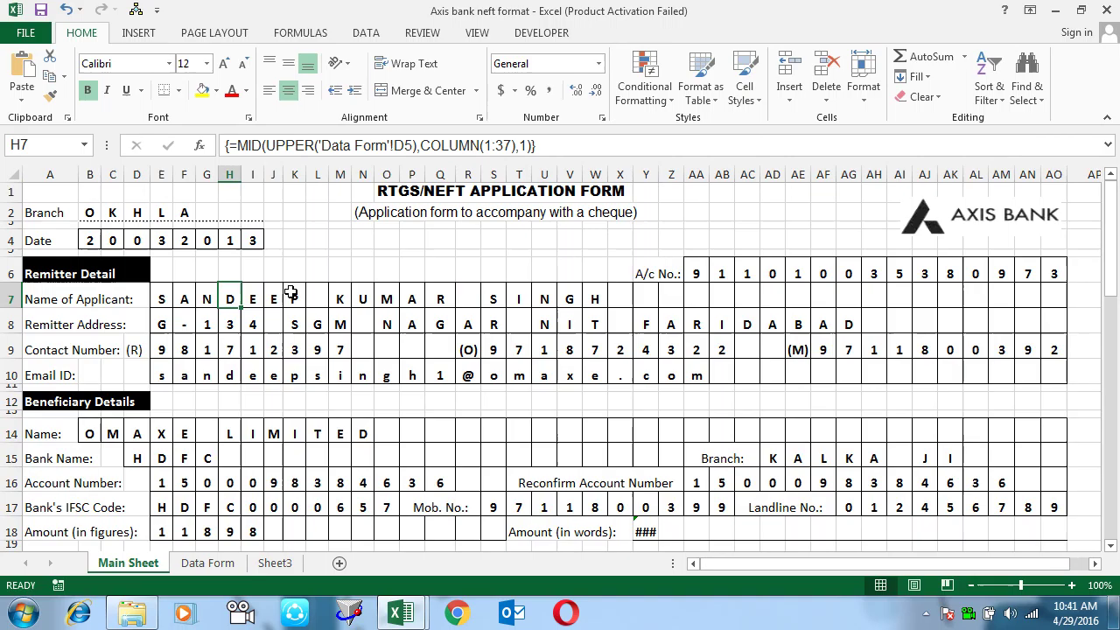
- Type a new applicant full name into D5 on Data Form, view Main Sheet, return to Book6
{"action": "left_click", "coordinate": [197, 564]}
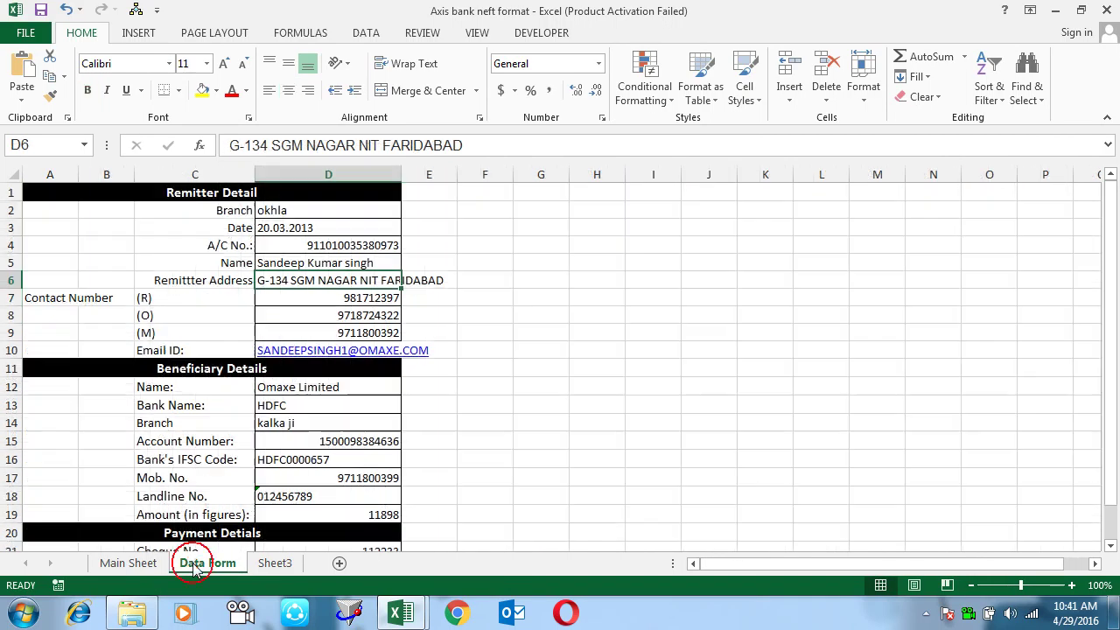
{"action": "left_click", "coordinate": [319, 212]}
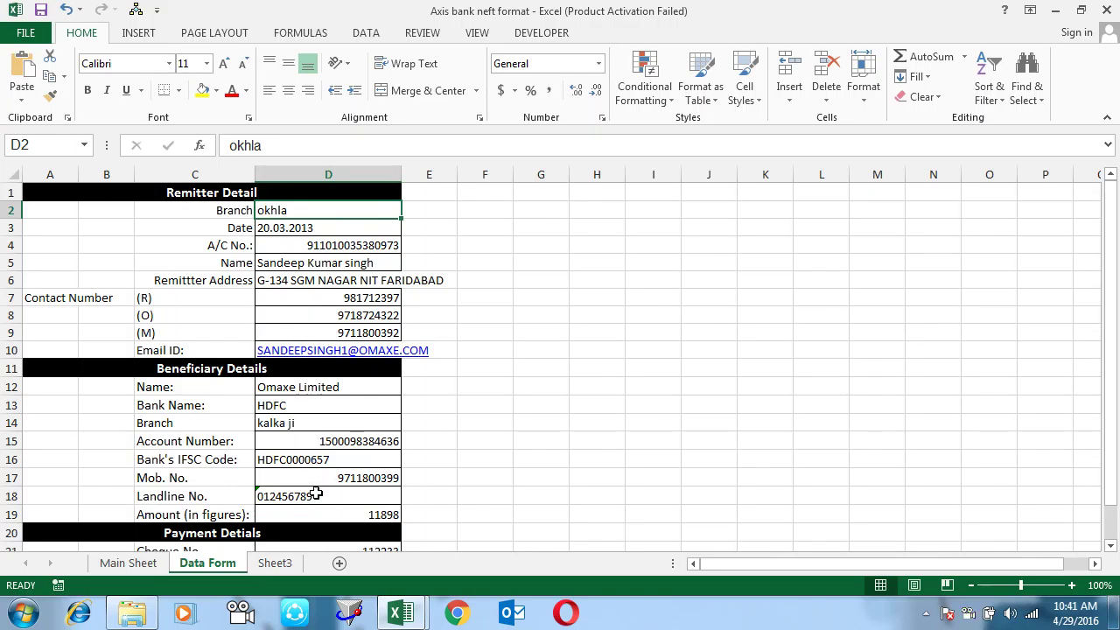
{"action": "left_click", "coordinate": [318, 262]}
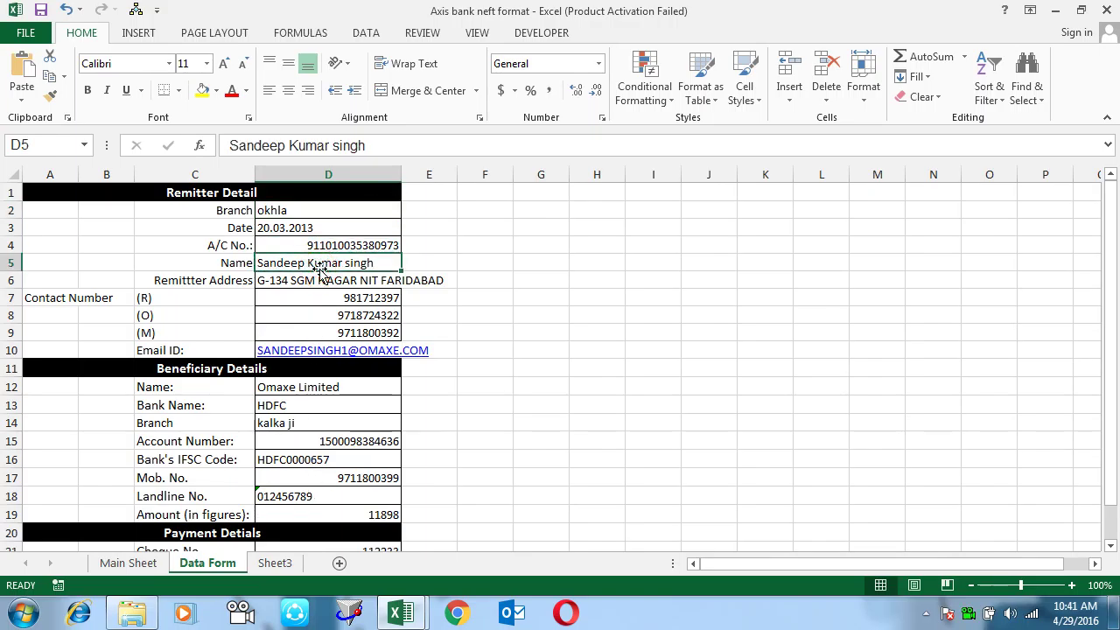
{"action": "type", "text": "vijay ku"}
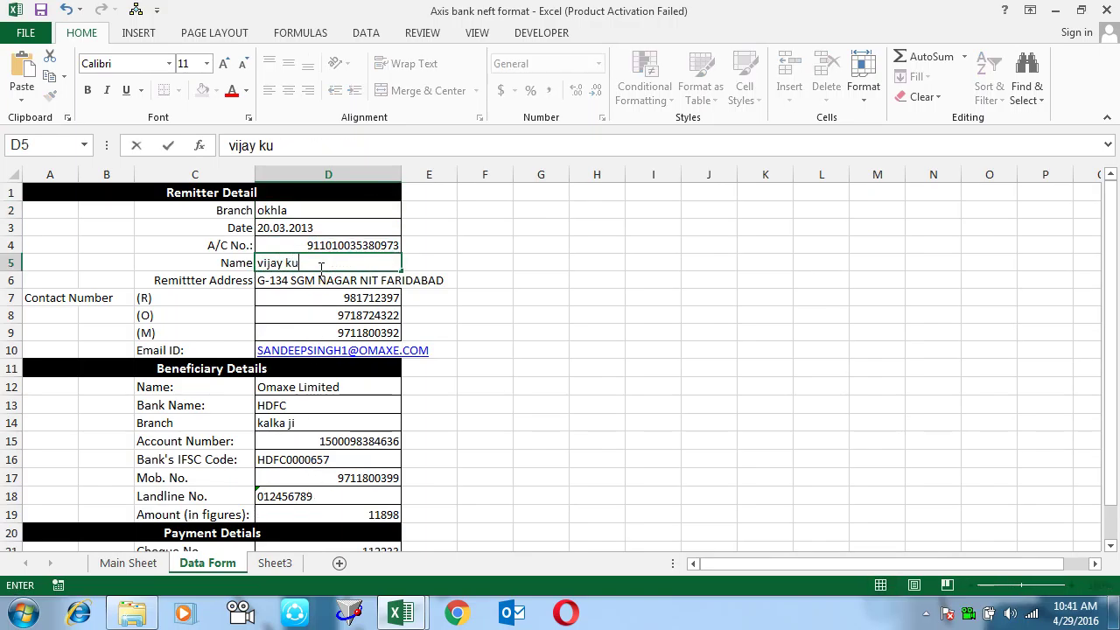
{"action": "type", "text": "mar singh"}
{"action": "key", "text": "Return"}
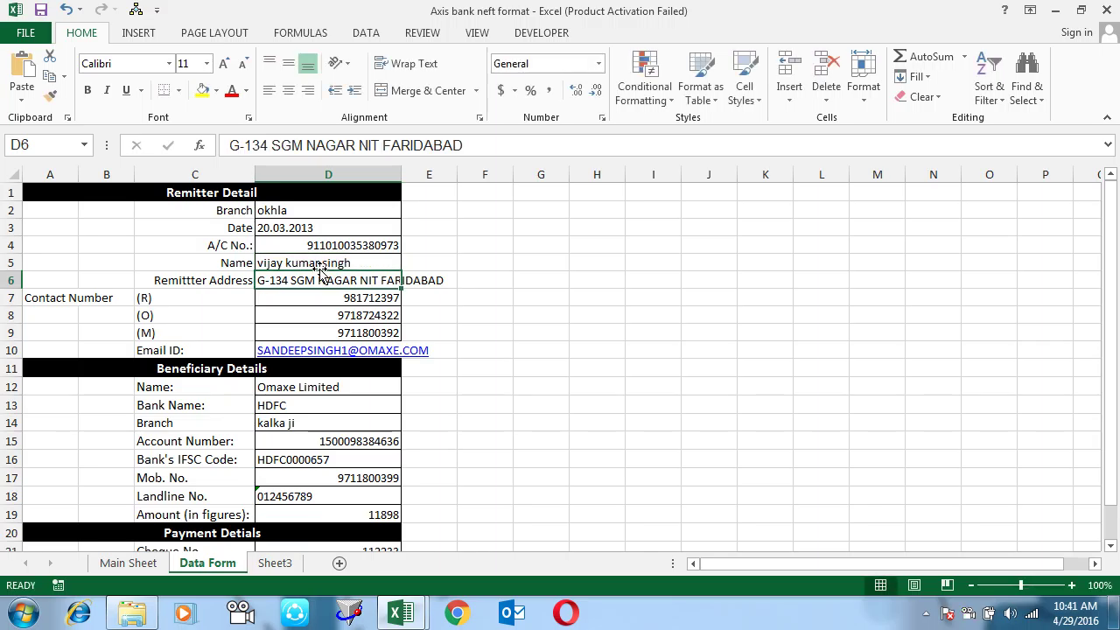
{"action": "left_click", "coordinate": [140, 563]}
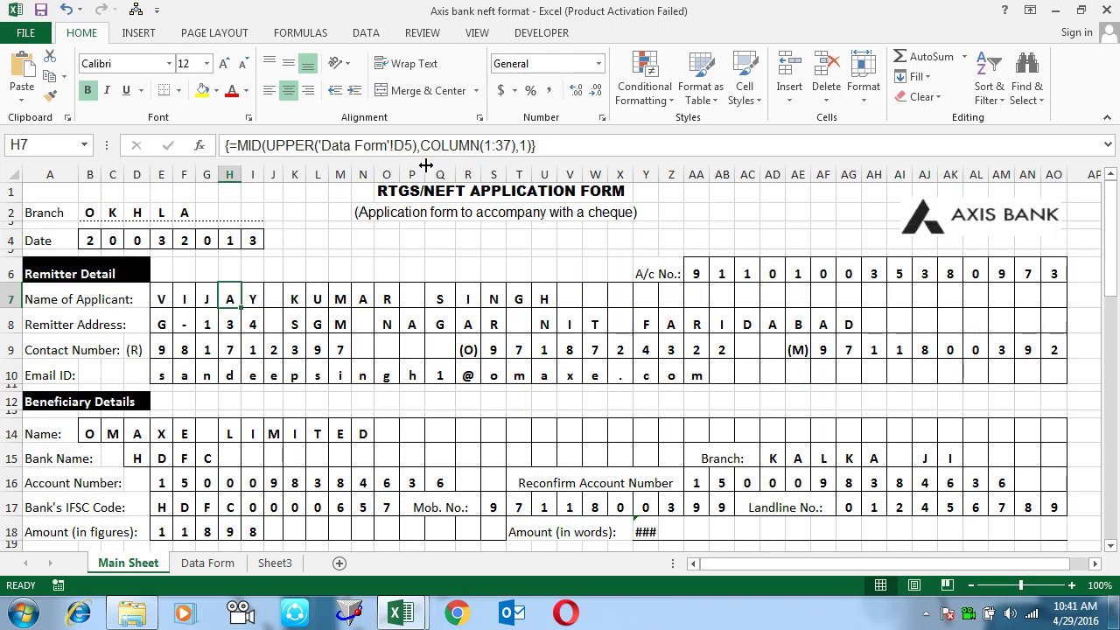
{"action": "key", "text": "alt+Tab"}
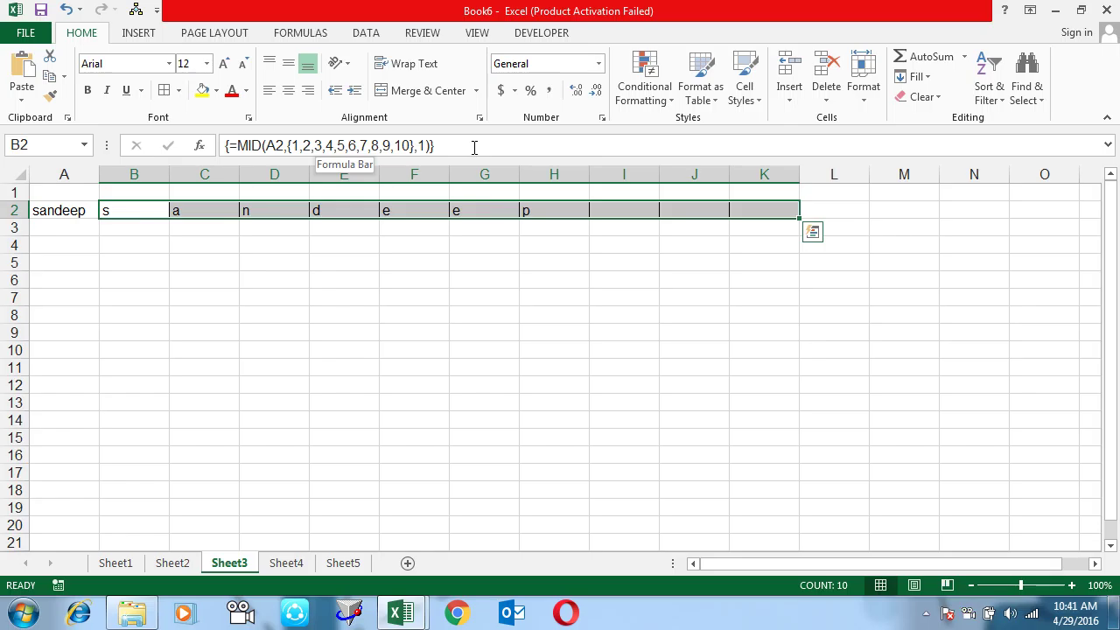
- Replace the {1,…,10} list in B2:K2's formula with COLUMN(1:10) and re-enter it as an array
{"action": "key", "text": "F2"}
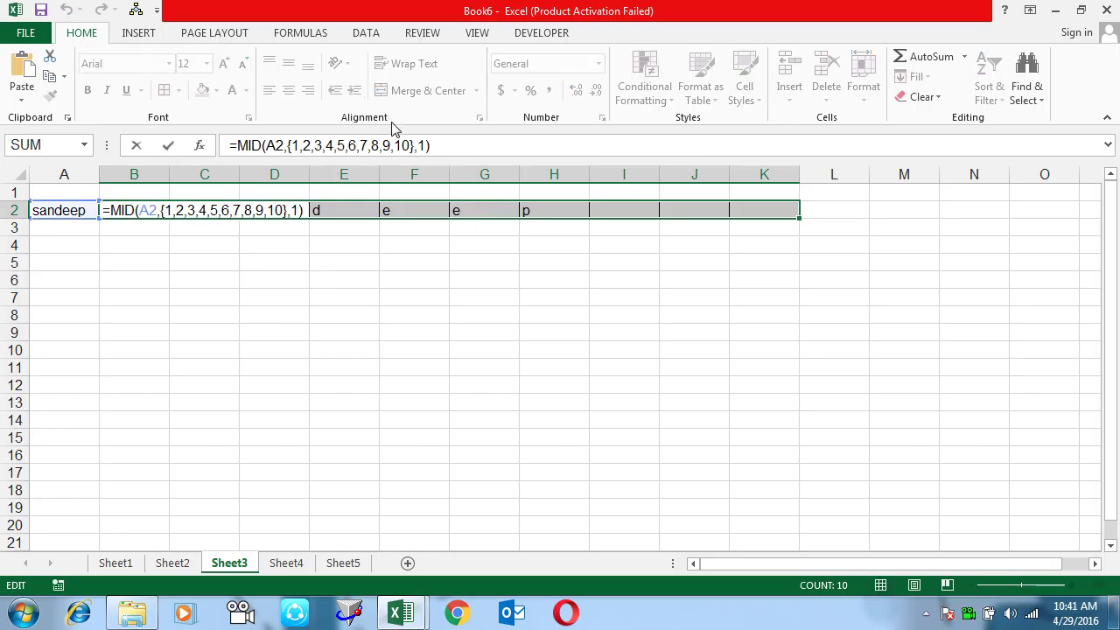
{"action": "left_click_drag", "start_coordinate": [414, 147], "coordinate": [288, 149]}
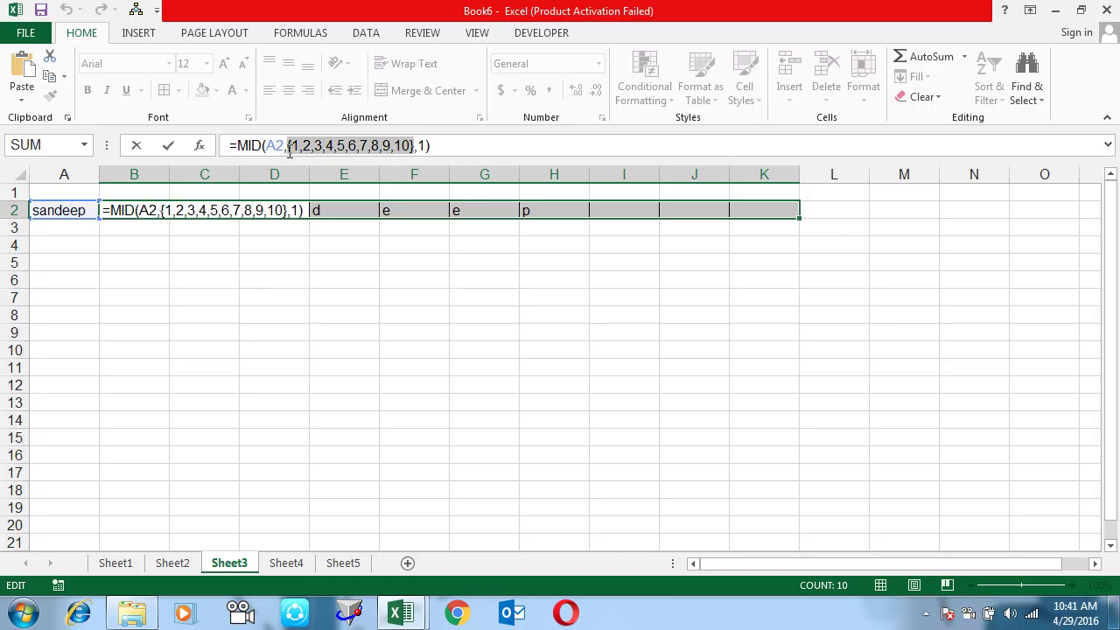
{"action": "type", "text": "col"}
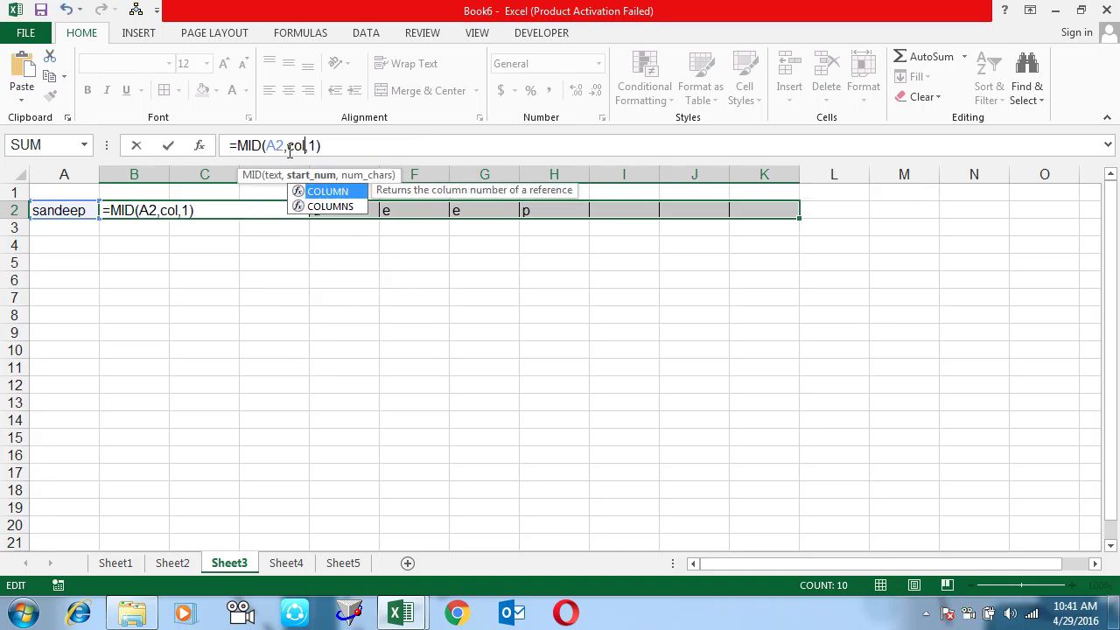
{"action": "key", "text": "Tab"}
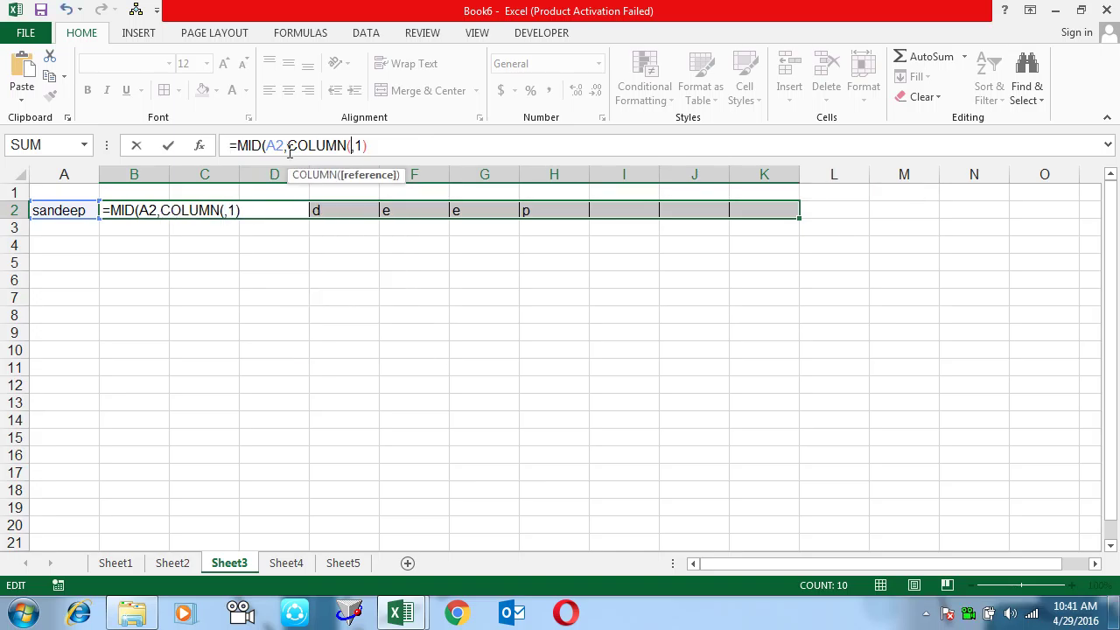
{"action": "type", "text": "1:"}
{"action": "type", "text": "10"}
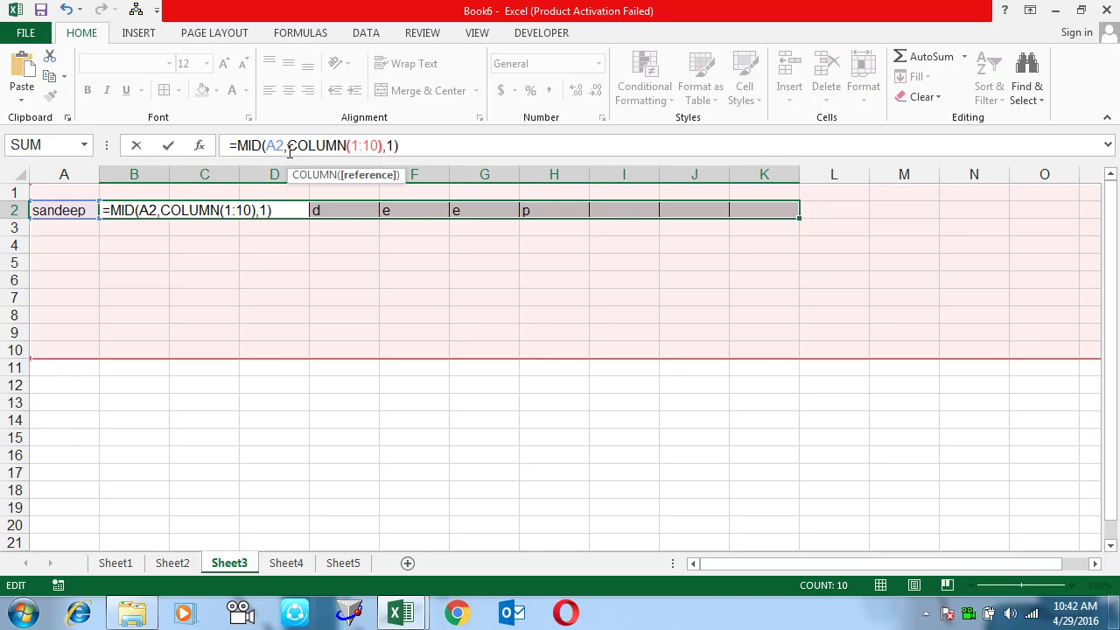
{"action": "key", "text": "Right"}
{"action": "key", "text": "ctrl+shift+Return"}
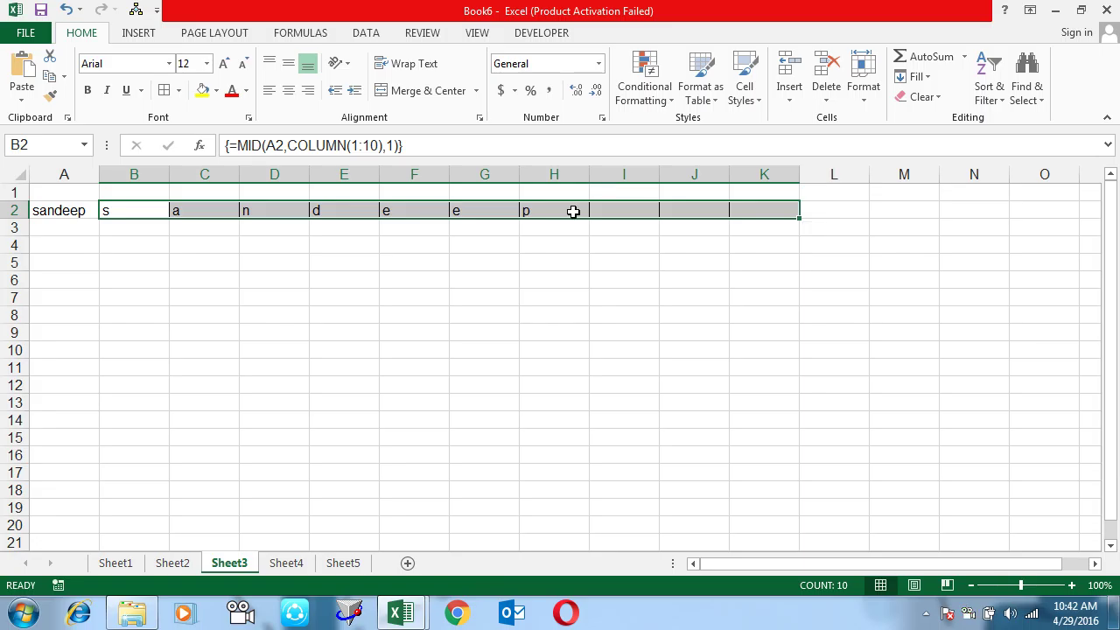
- Launch Outlook, dismiss the activation notice, and open the Book2.xlsm attachment from Sent Mail
{"action": "left_click", "coordinate": [525, 623]}
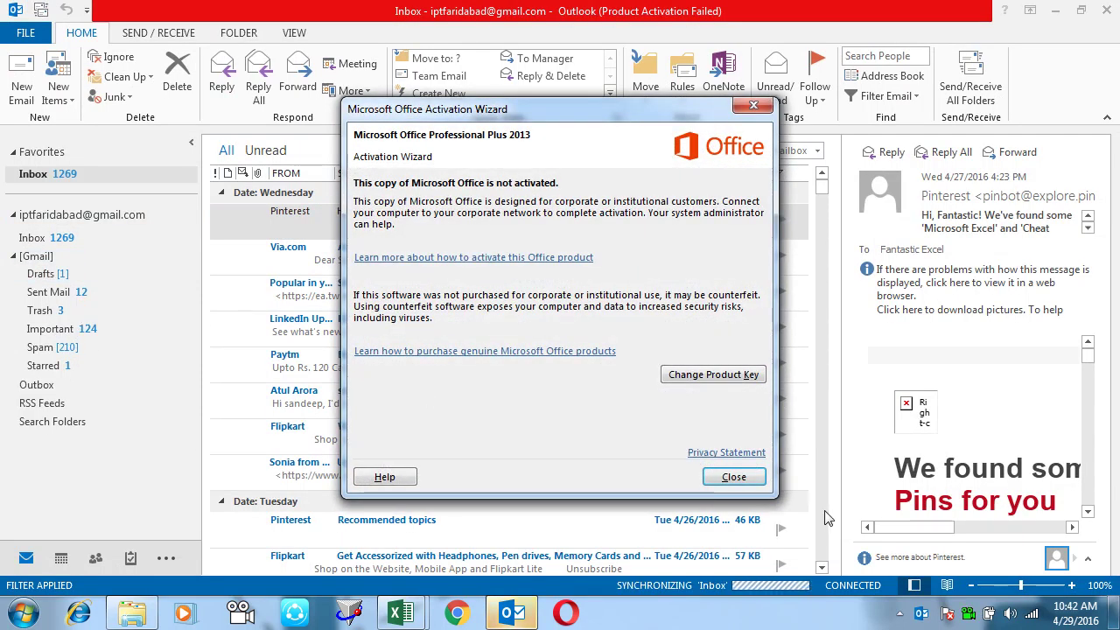
{"action": "left_click", "coordinate": [750, 481]}
{"action": "left_click", "coordinate": [51, 291]}
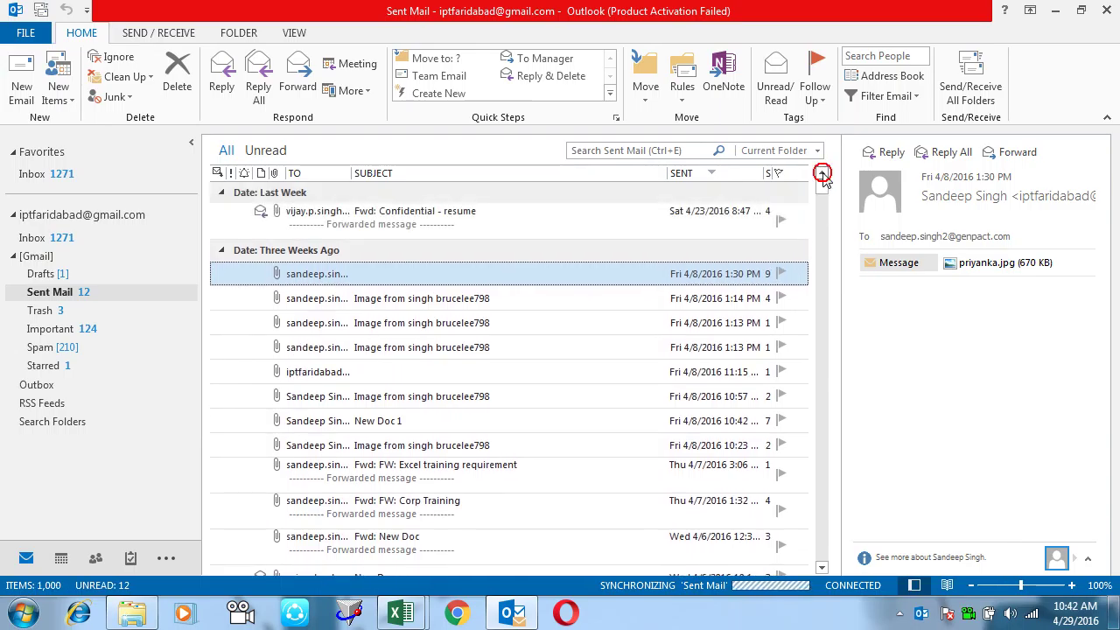
{"action": "mouse_move", "coordinate": [507, 379]}
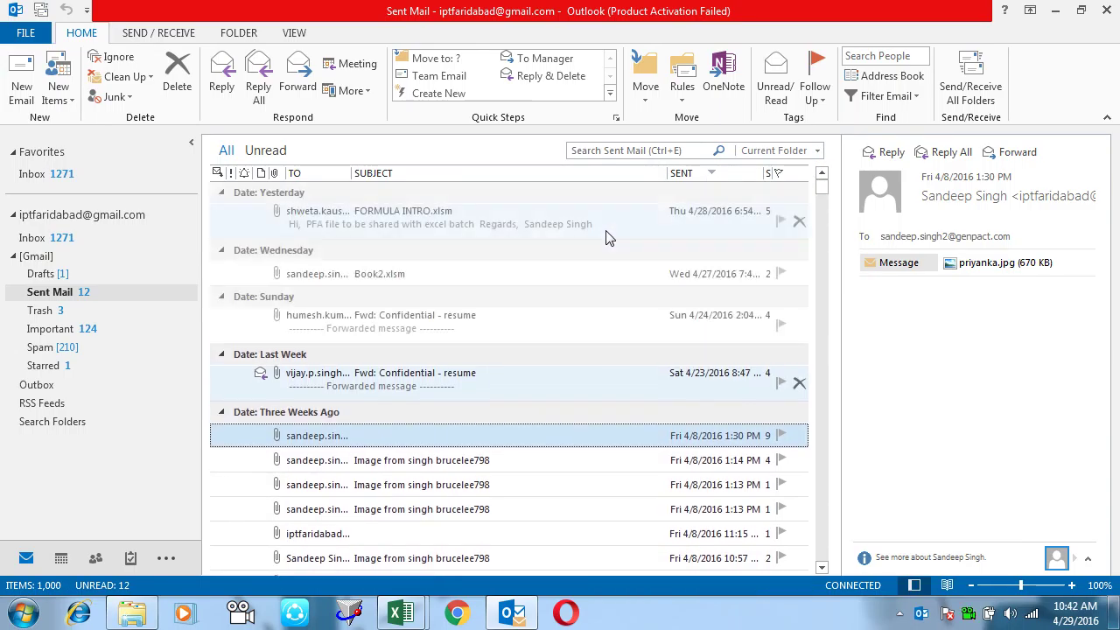
{"action": "left_click", "coordinate": [521, 278]}
{"action": "double_click", "coordinate": [997, 264]}
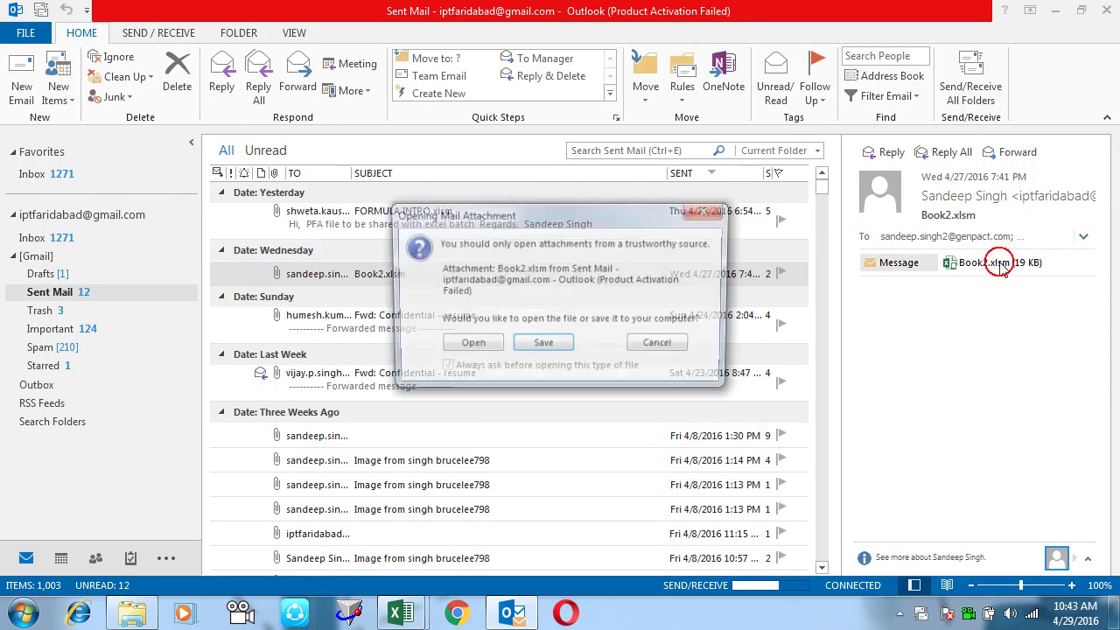
{"action": "left_click", "coordinate": [456, 349]}
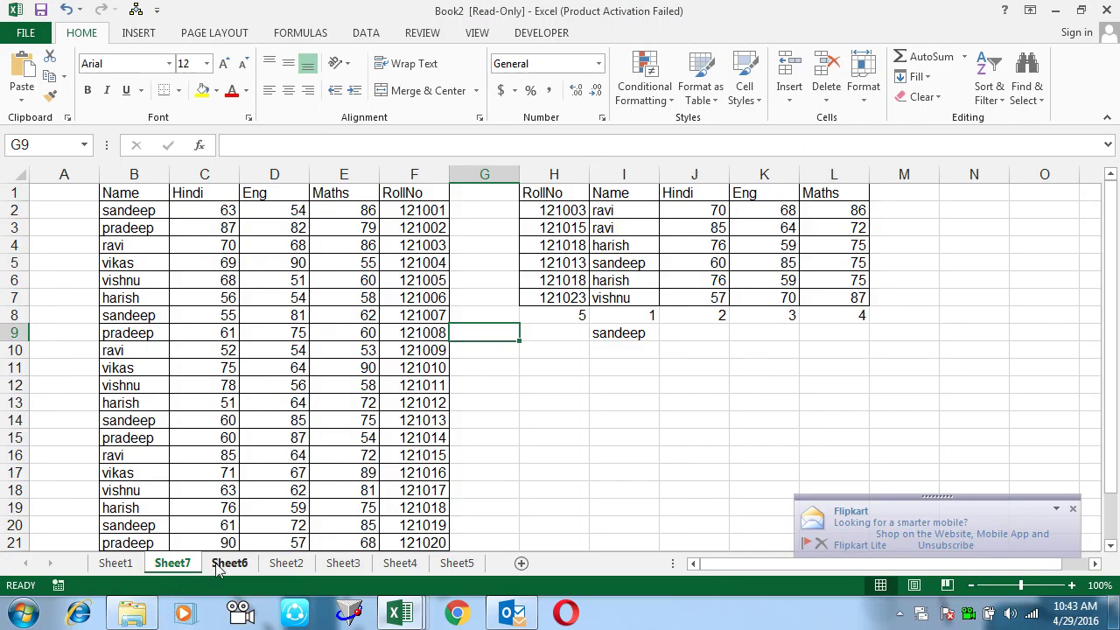
- Look through Book2's sheet tabs, then on Sheet1 select the looked-up names and marks J3:M8
{"action": "left_click", "coordinate": [232, 564]}
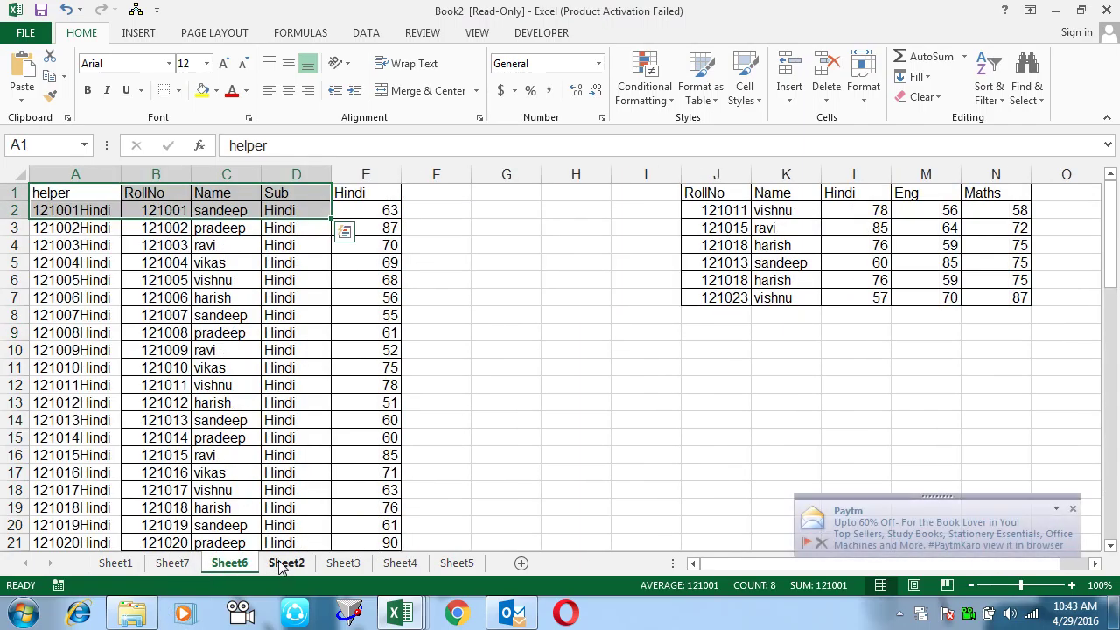
{"action": "left_click", "coordinate": [282, 564]}
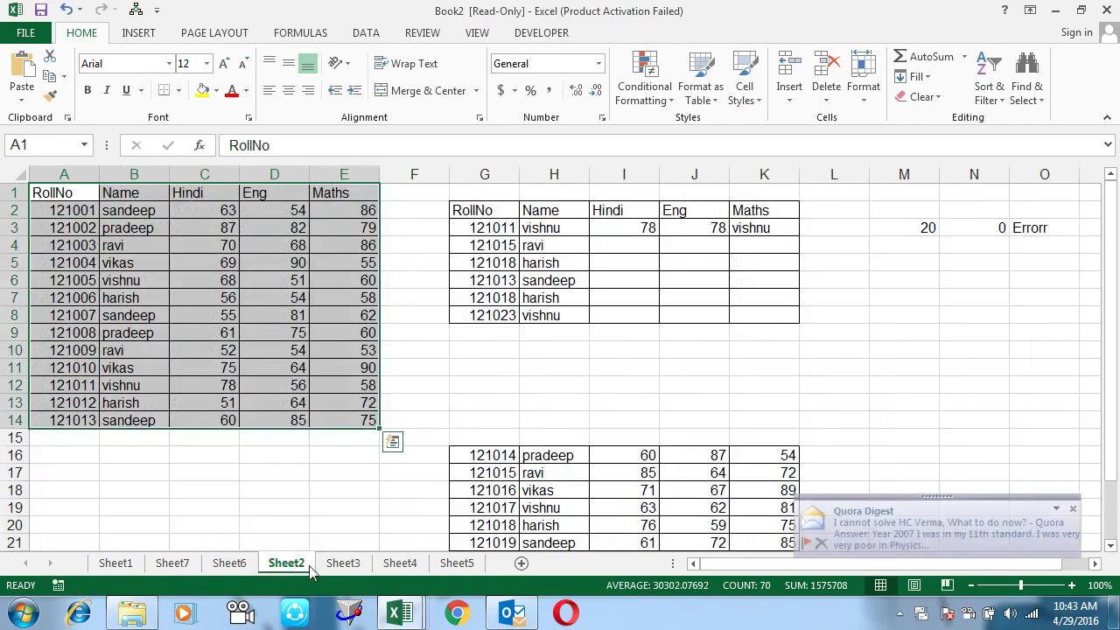
{"action": "left_click", "coordinate": [325, 564]}
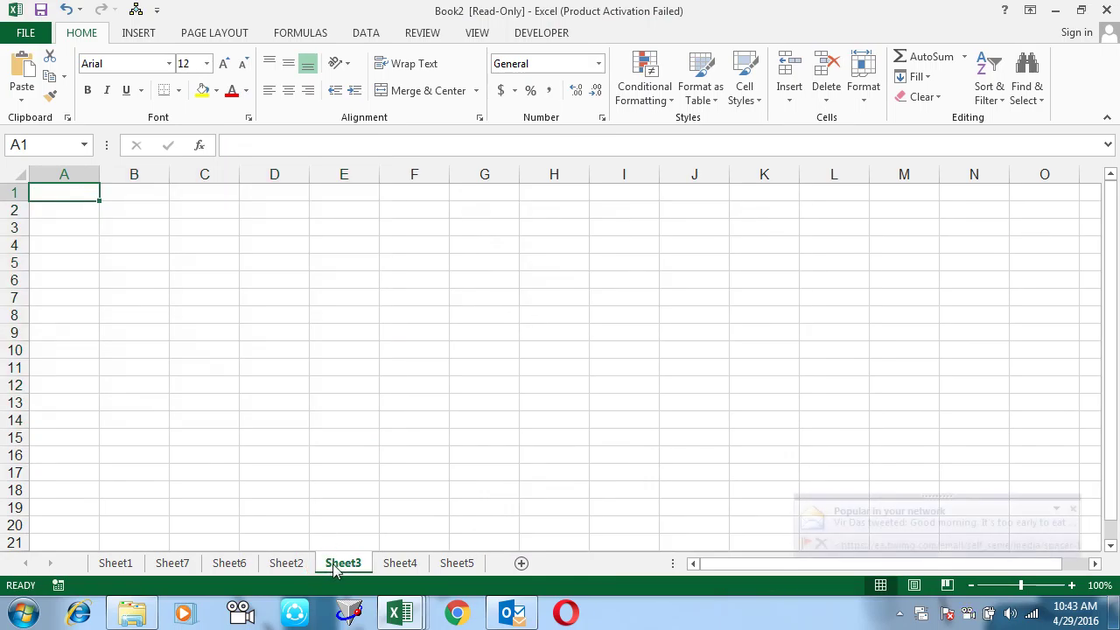
{"action": "left_click", "coordinate": [293, 564]}
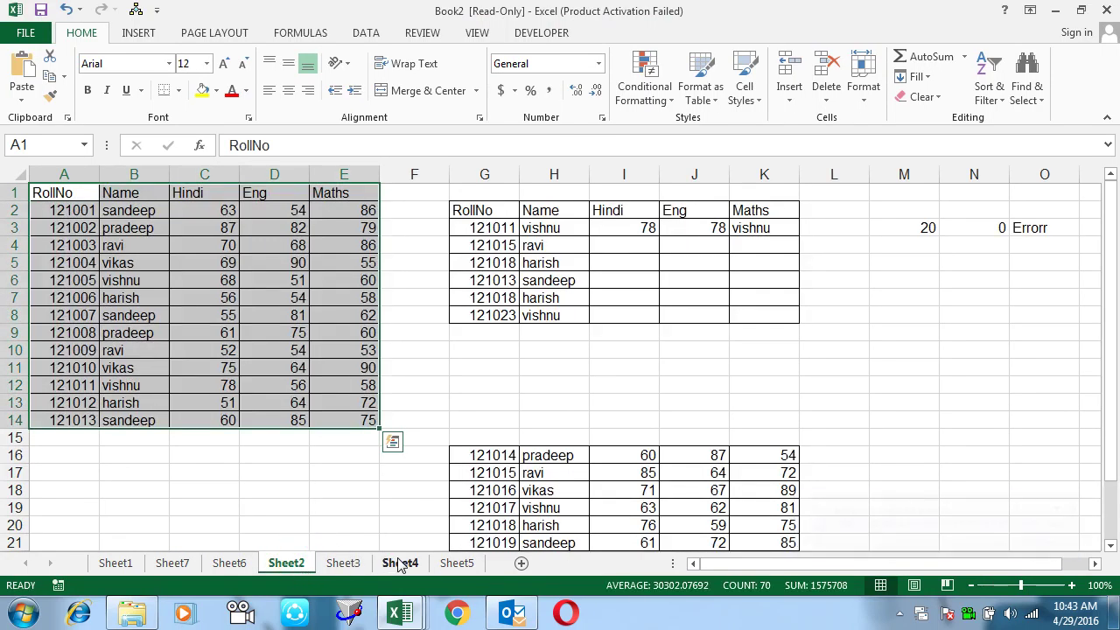
{"action": "left_click", "coordinate": [398, 564]}
{"action": "left_click", "coordinate": [118, 566]}
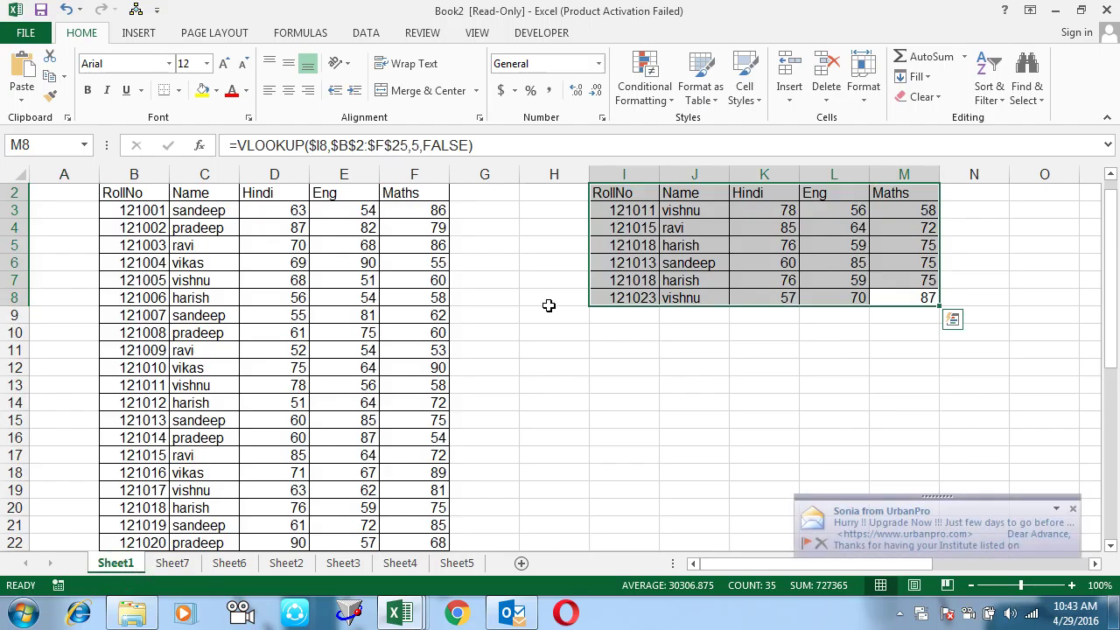
{"action": "left_click", "coordinate": [699, 337]}
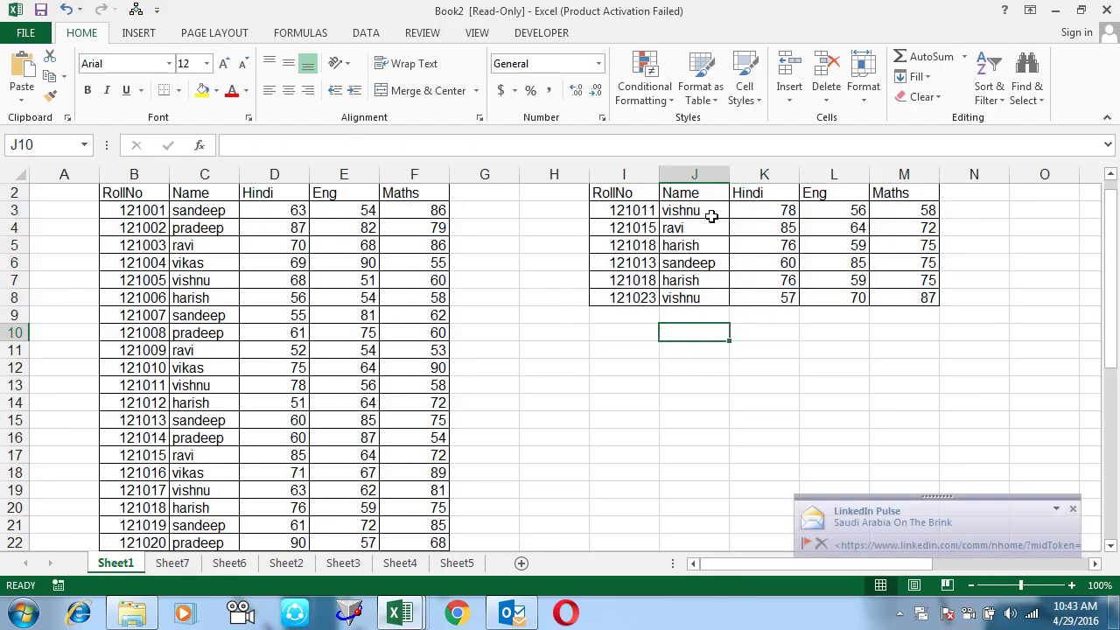
{"action": "left_click_drag", "start_coordinate": [693, 210], "coordinate": [904, 294]}
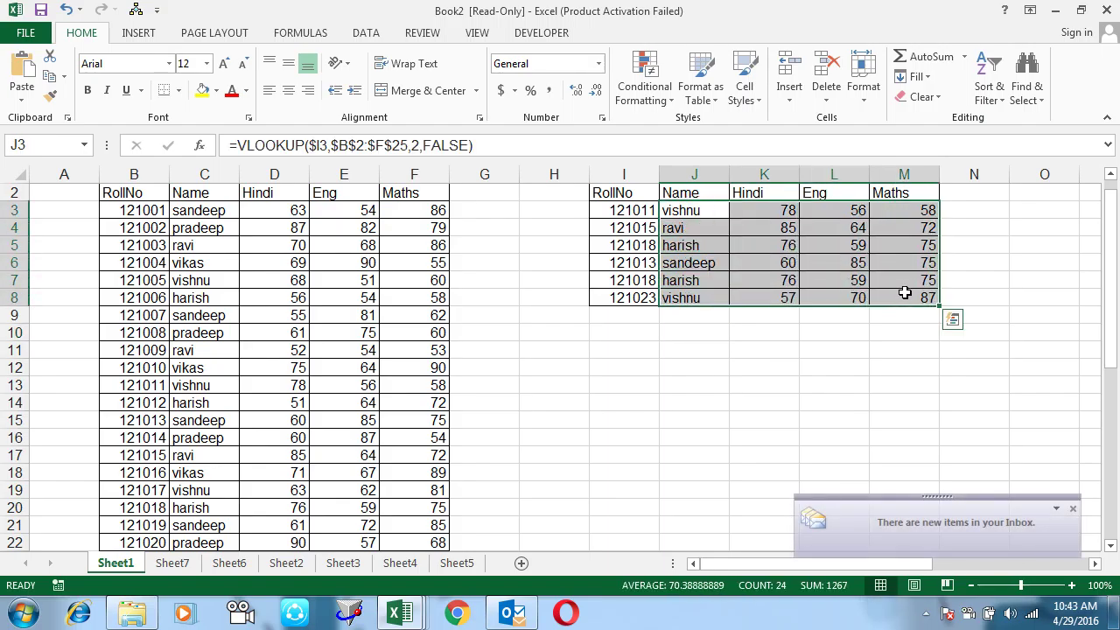
- Inspect the existing VLOOKUP formulas in J3 and K3 without changing them
{"action": "key", "text": "Down"}
{"action": "key", "text": "Up"}
{"action": "key", "text": "F2"}
{"action": "key", "text": "Tab"}
{"action": "key", "text": "F2"}
{"action": "key", "text": "Escape"}
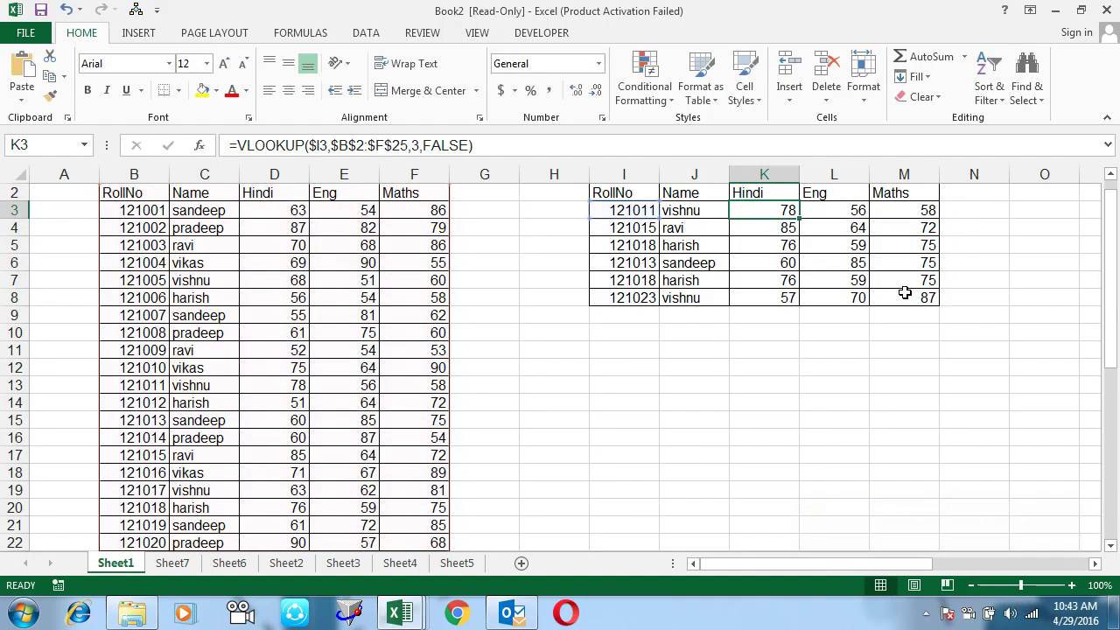
{"action": "key", "text": "Left"}
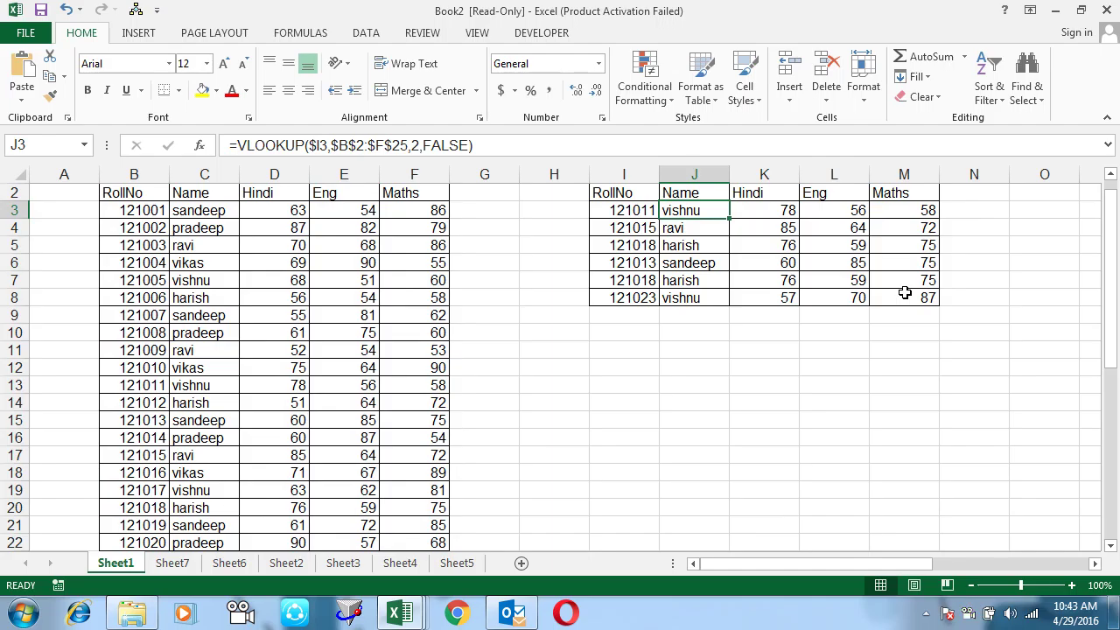
- Across J3:M3, replace column number 2 with {2,3,4,5} and enter it as an array formula
{"action": "key", "text": "shift+Right"}
{"action": "key", "text": "shift+Right"}
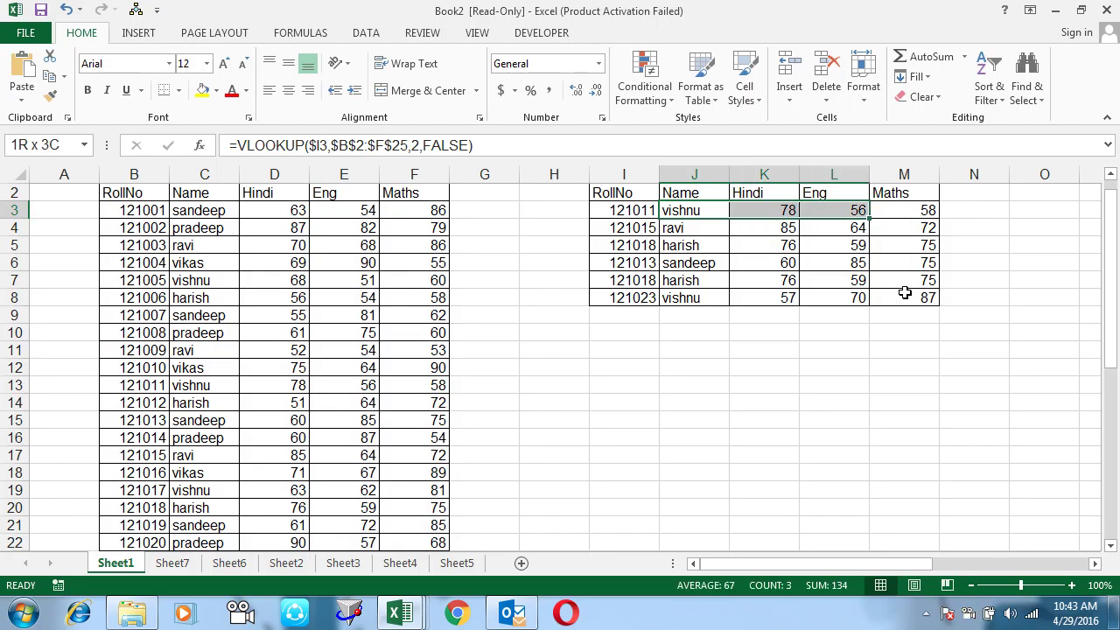
{"action": "key", "text": "shift+Right"}
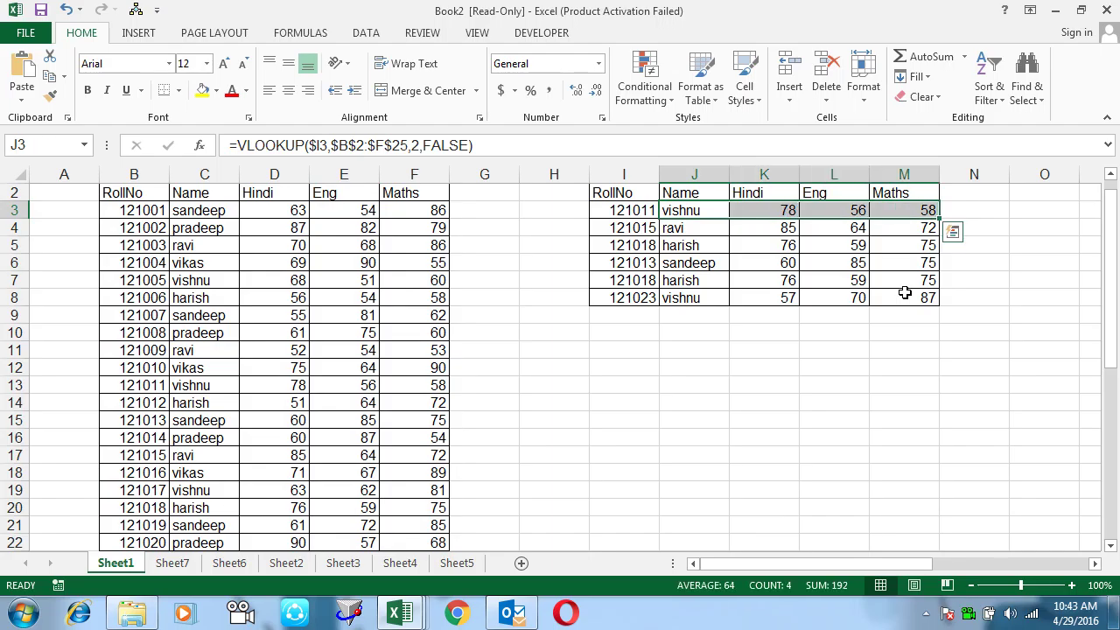
{"action": "key", "text": "F2"}
{"action": "key", "text": "Left"}
{"action": "key", "text": "Left"}
{"action": "key", "text": "Left"}
{"action": "key", "text": "Right"}
{"action": "key", "text": "Right"}
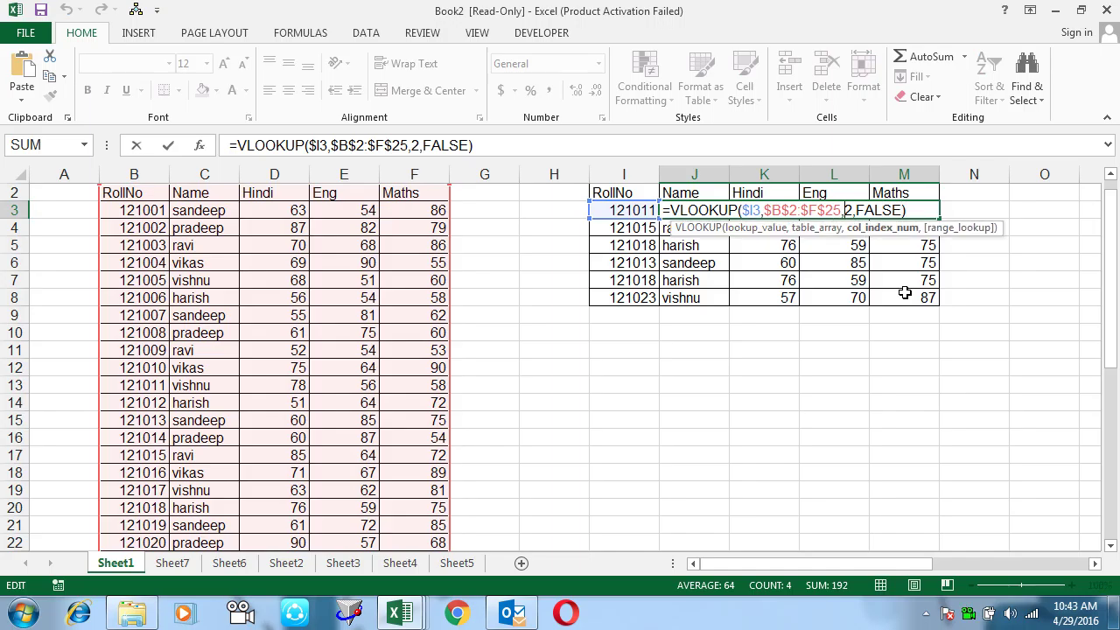
{"action": "key", "text": "Delete"}
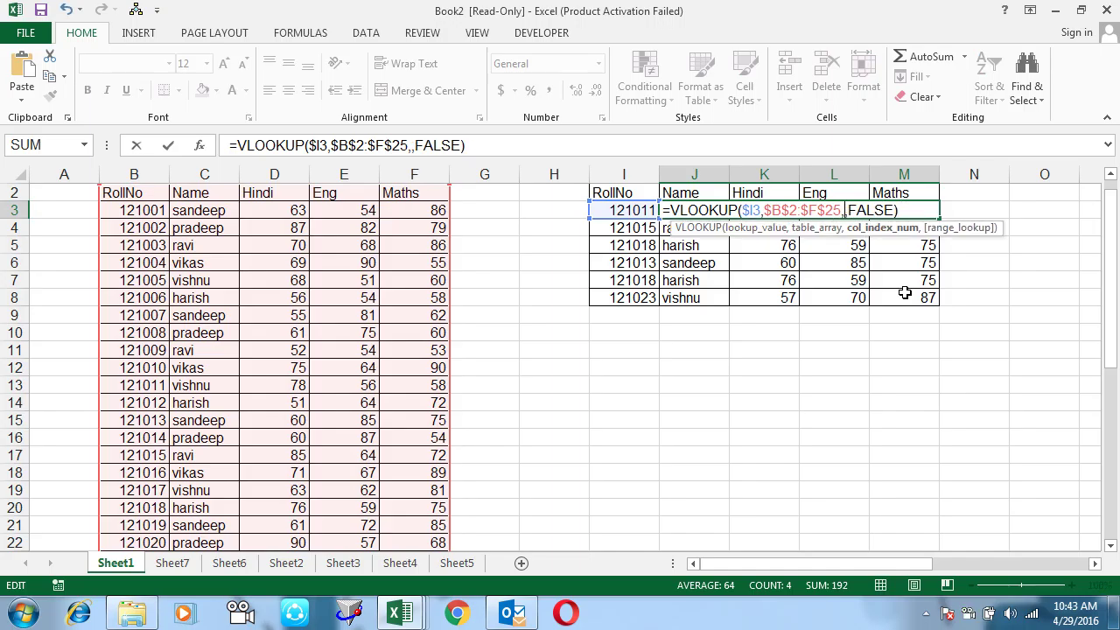
{"action": "type", "text": "{2,3,4,5}"}
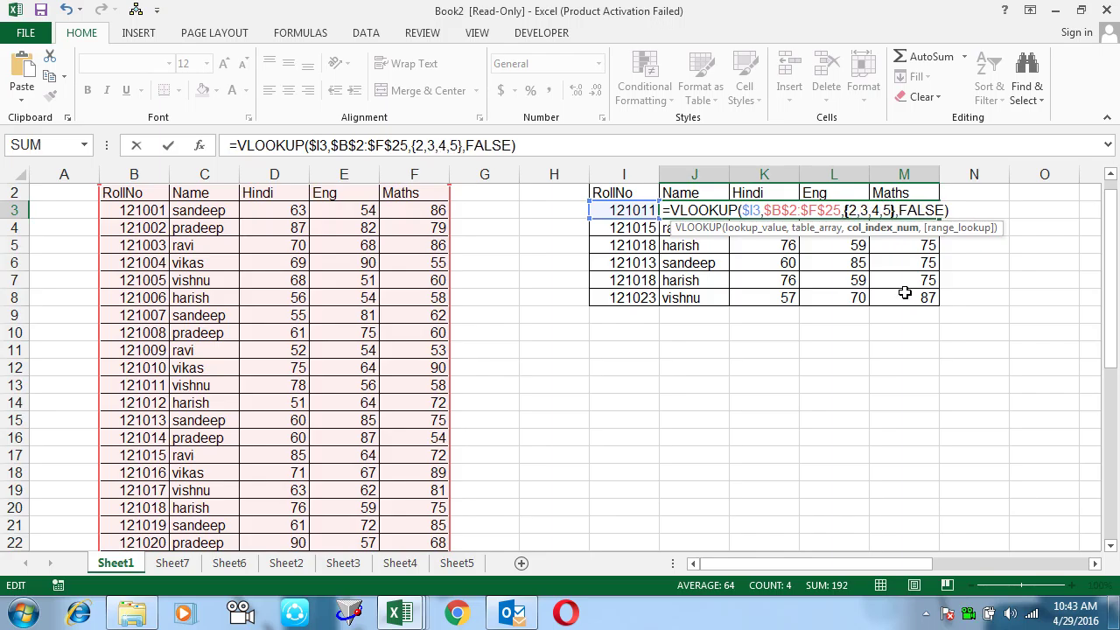
{"action": "key", "text": "ctrl+shift+Return"}
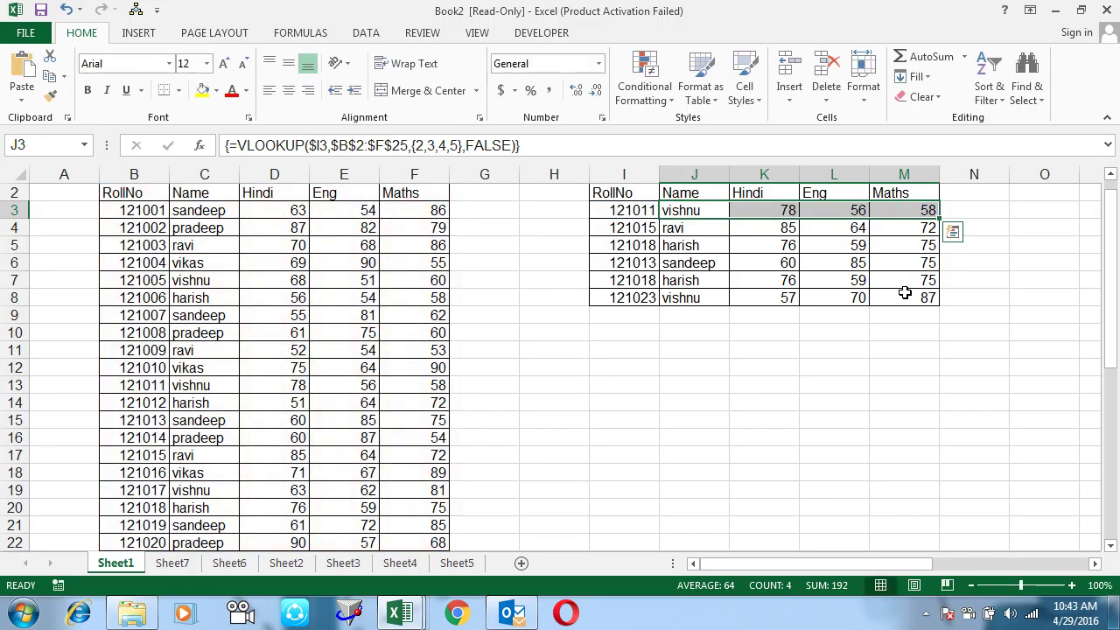
- Fill the array formula down through row 8, check K3 and J4, then switch to Chrome
{"action": "double_click", "coordinate": [940, 217]}
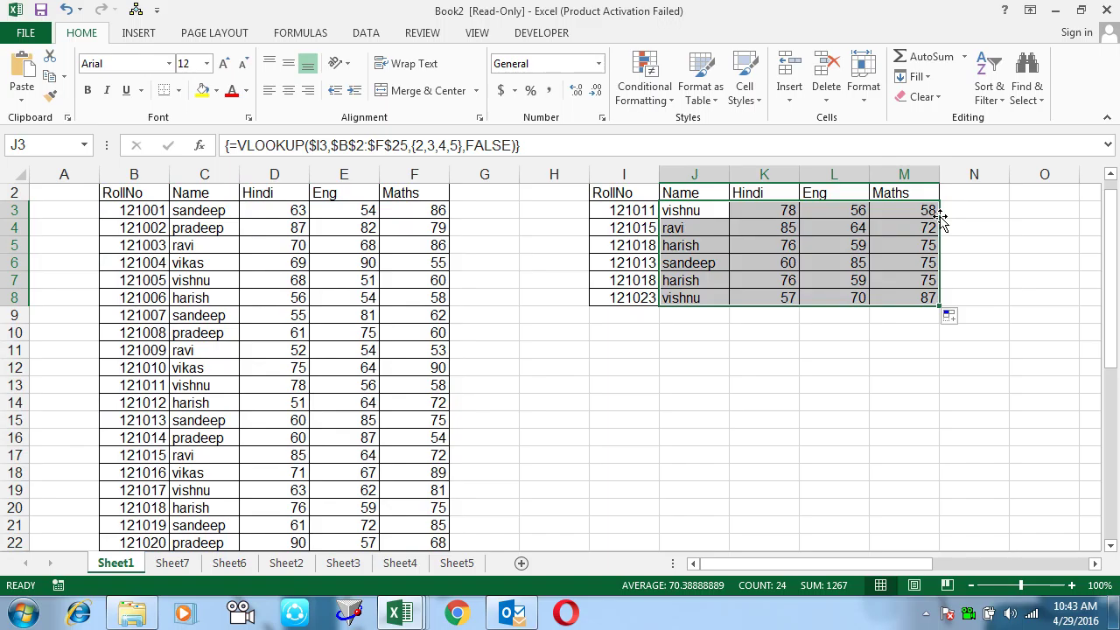
{"action": "left_click", "coordinate": [803, 225]}
{"action": "left_click", "coordinate": [761, 211]}
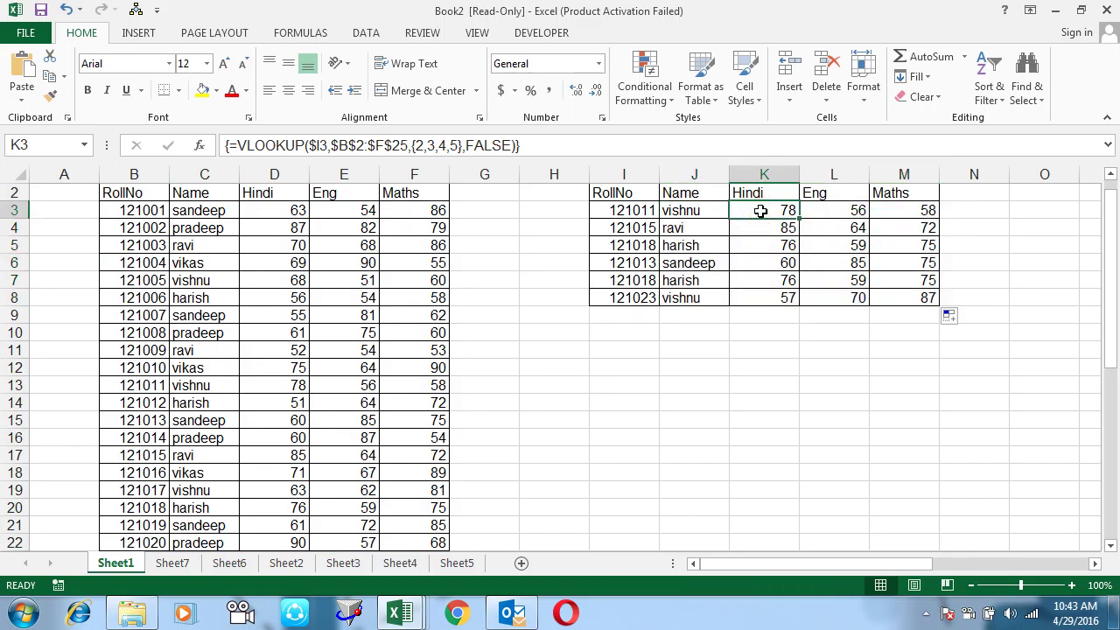
{"action": "left_click", "coordinate": [710, 220]}
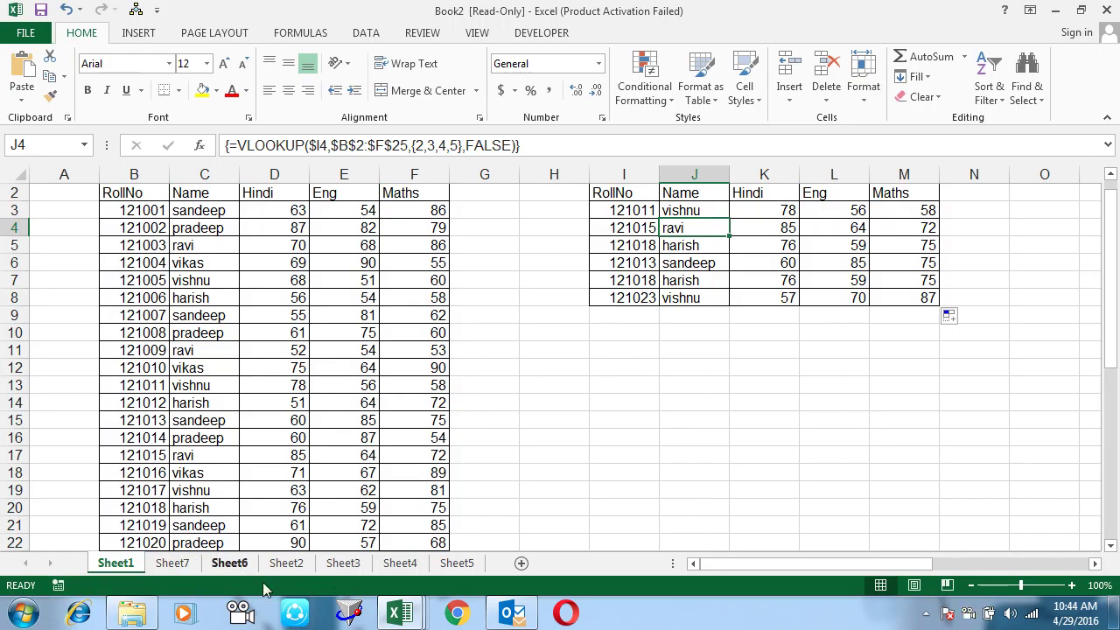
{"action": "left_click", "coordinate": [466, 614]}
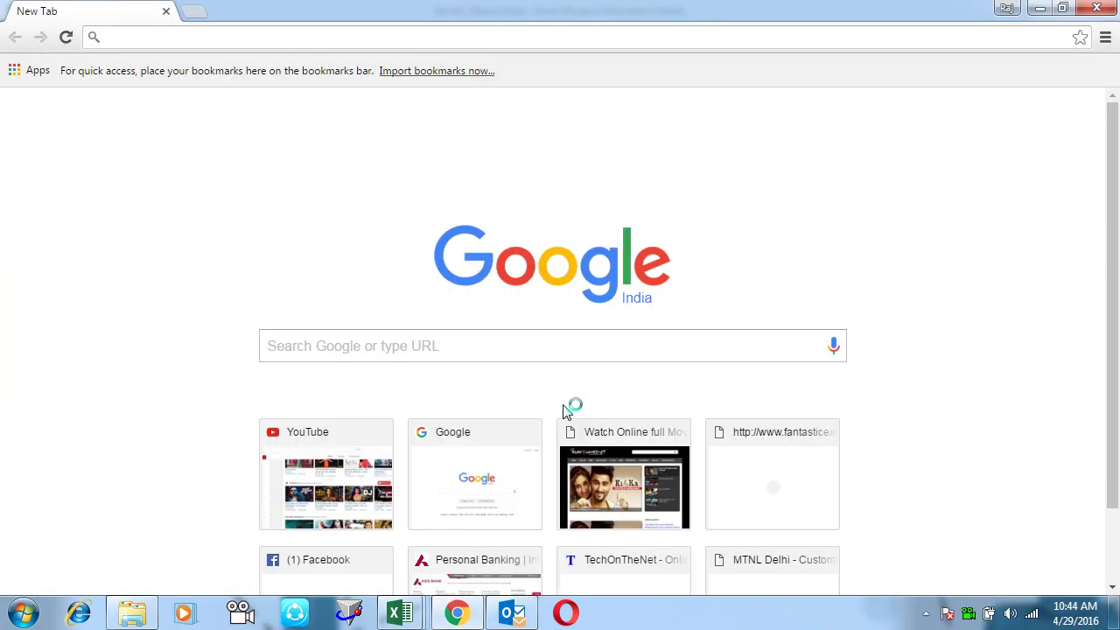
- Go to techonthenet.com and scroll through its home page listing the tutorials
{"action": "type", "text": "techonthenet.com"}
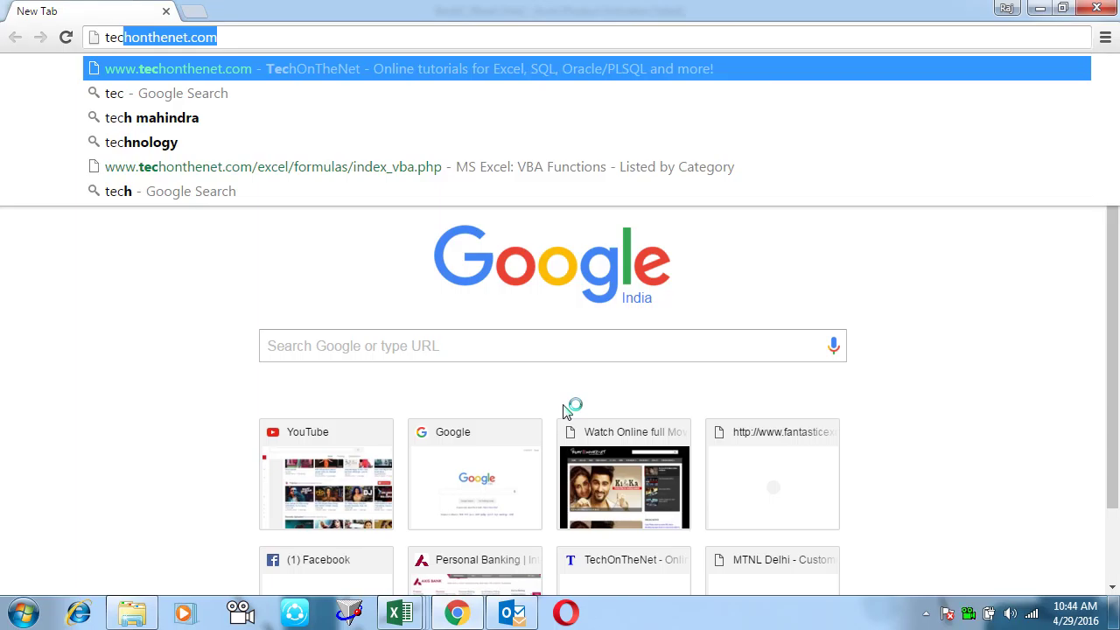
{"action": "key", "text": "Return"}
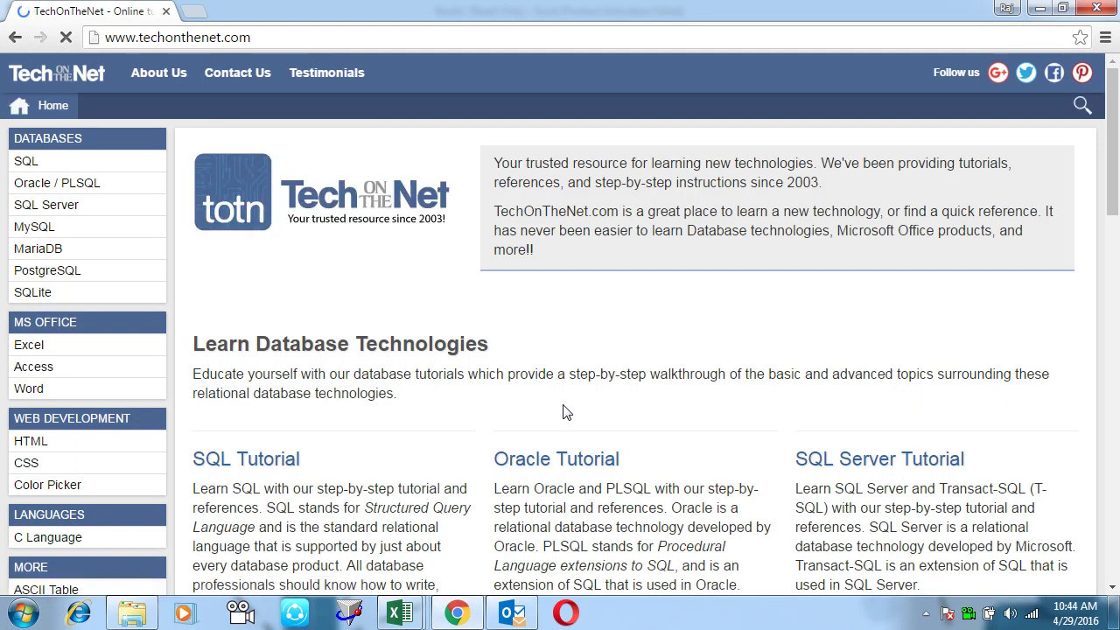
{"action": "scroll", "coordinate": [564, 412], "scroll_direction": "down", "scroll_amount": 2}
{"action": "scroll", "coordinate": [564, 412], "scroll_direction": "down", "scroll_amount": 5}
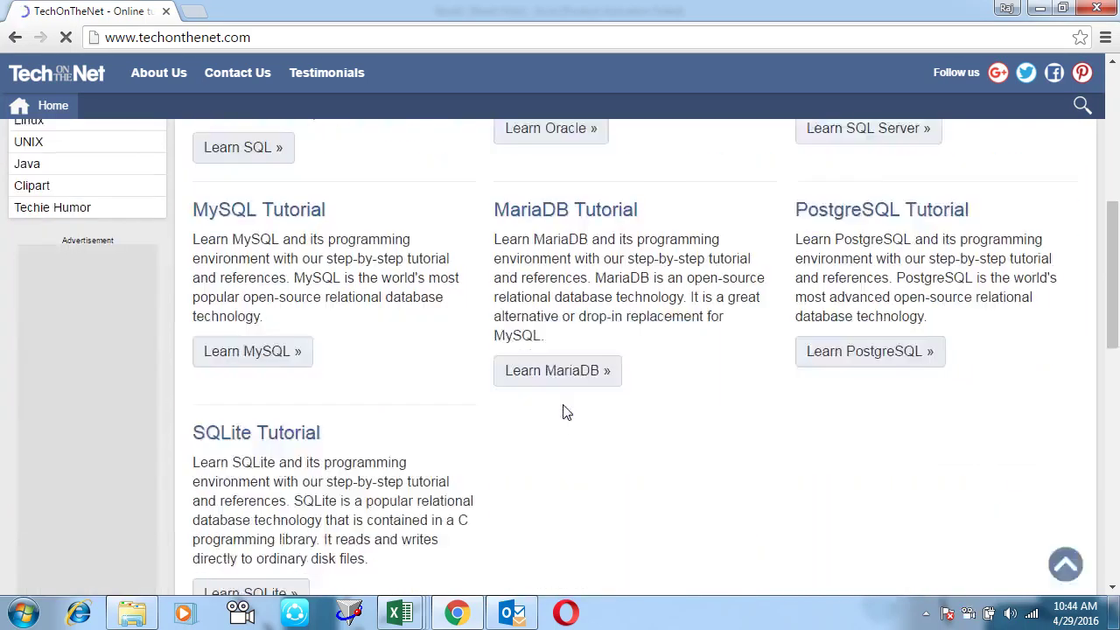
{"action": "scroll", "coordinate": [564, 412], "scroll_direction": "down", "scroll_amount": 1}
{"action": "scroll", "coordinate": [564, 411], "scroll_direction": "down", "scroll_amount": 3}
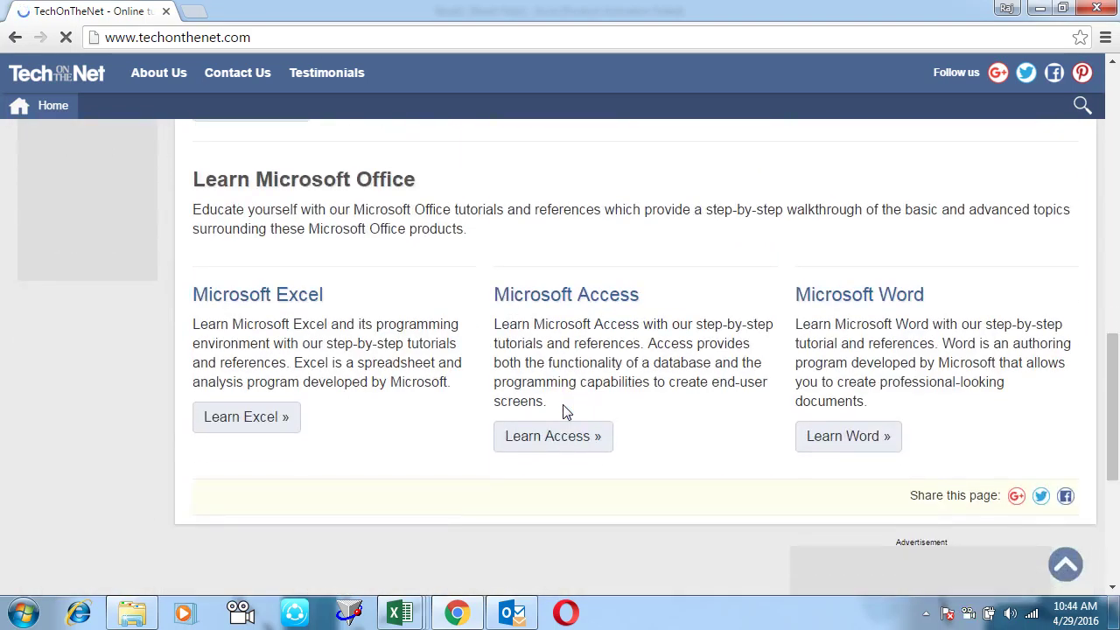
{"action": "scroll", "coordinate": [564, 411], "scroll_direction": "down", "scroll_amount": 2}
{"action": "scroll", "coordinate": [565, 411], "scroll_direction": "down", "scroll_amount": 1}
{"action": "scroll", "coordinate": [565, 411], "scroll_direction": "up", "scroll_amount": 2}
{"action": "scroll", "coordinate": [564, 412], "scroll_direction": "up", "scroll_amount": 5}
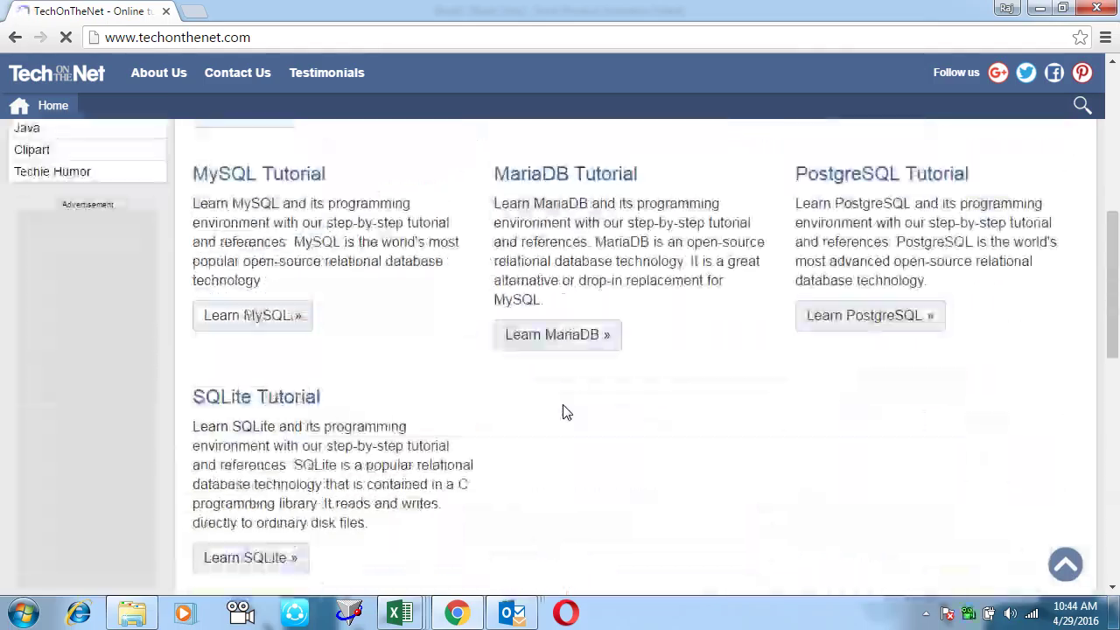
{"action": "scroll", "coordinate": [564, 412], "scroll_direction": "up", "scroll_amount": 5}
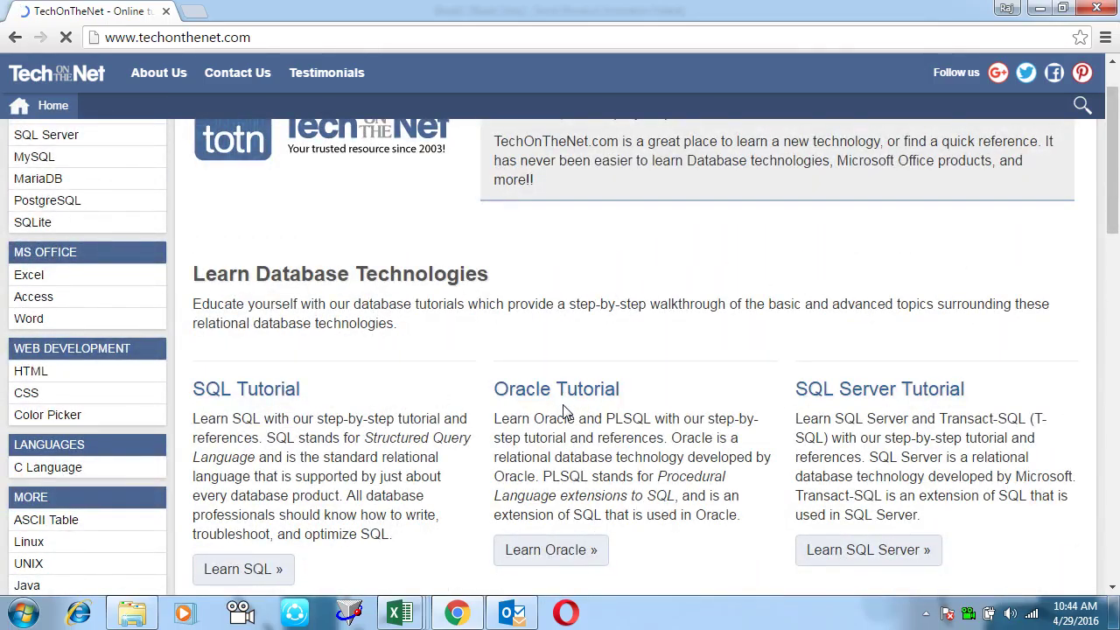
{"action": "scroll", "coordinate": [564, 411], "scroll_direction": "up", "scroll_amount": 1}
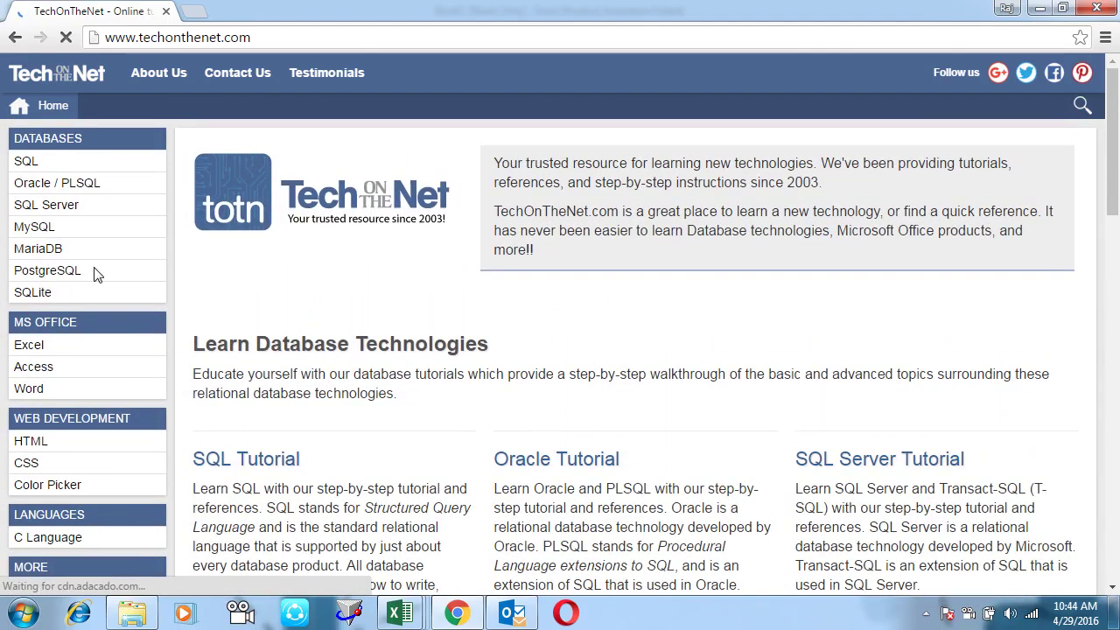
- Browse the site's Excel tutorials page, then close Chrome to return to Excel
{"action": "left_click", "coordinate": [62, 344]}
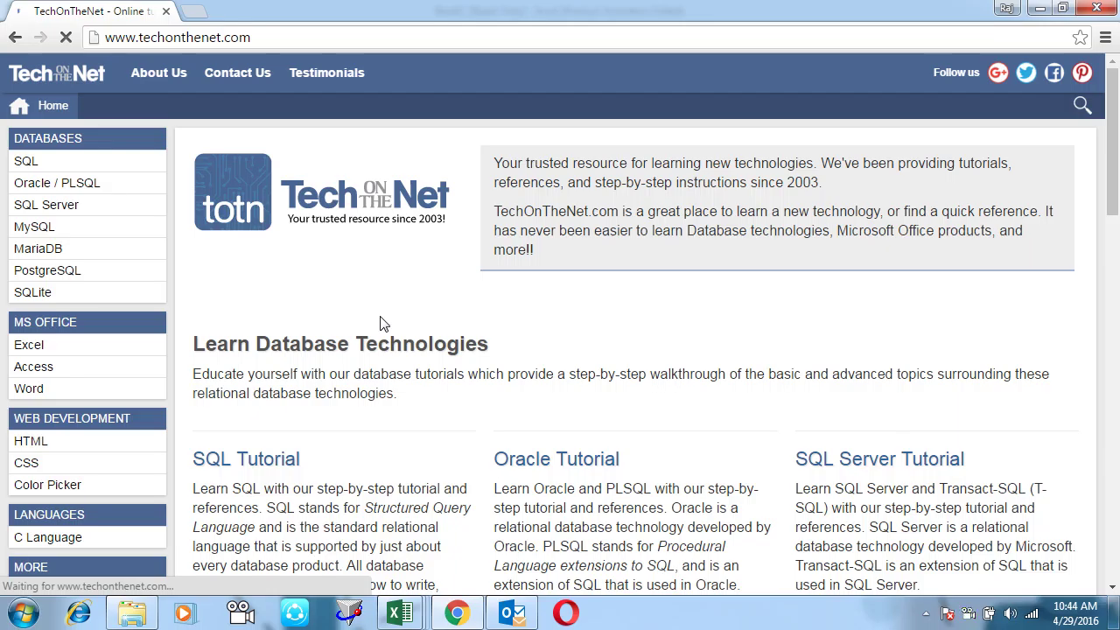
{"action": "scroll", "coordinate": [380, 323], "scroll_direction": "down", "scroll_amount": 1}
{"action": "scroll", "coordinate": [381, 323], "scroll_direction": "down", "scroll_amount": 3}
{"action": "scroll", "coordinate": [380, 324], "scroll_direction": "down", "scroll_amount": 6}
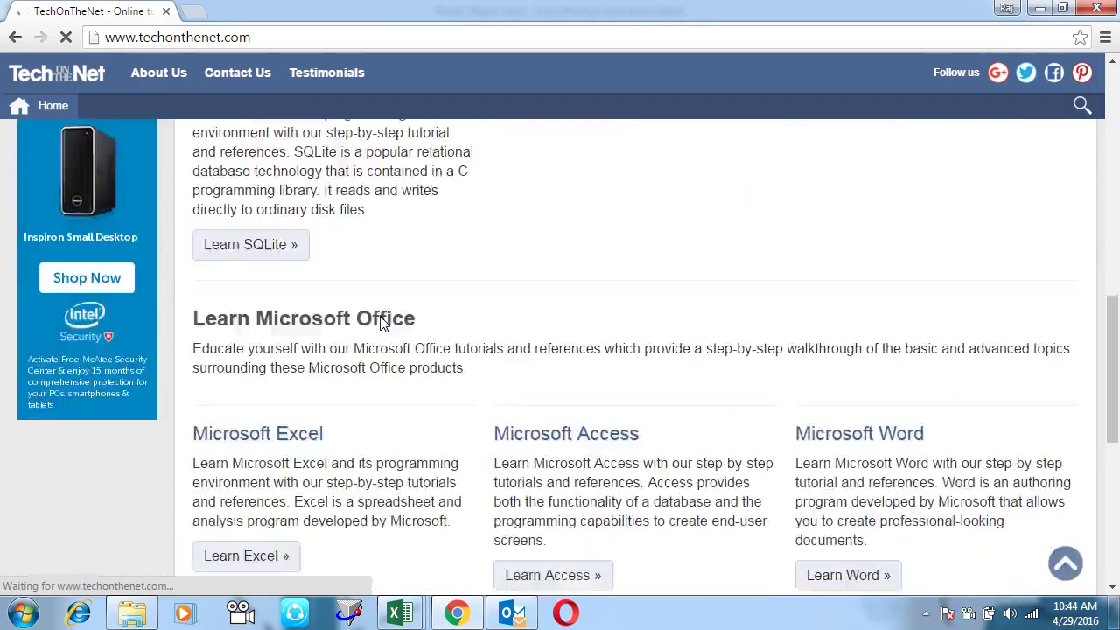
{"action": "scroll", "coordinate": [381, 324], "scroll_direction": "up", "scroll_amount": 1}
{"action": "scroll", "coordinate": [381, 323], "scroll_direction": "up", "scroll_amount": 1}
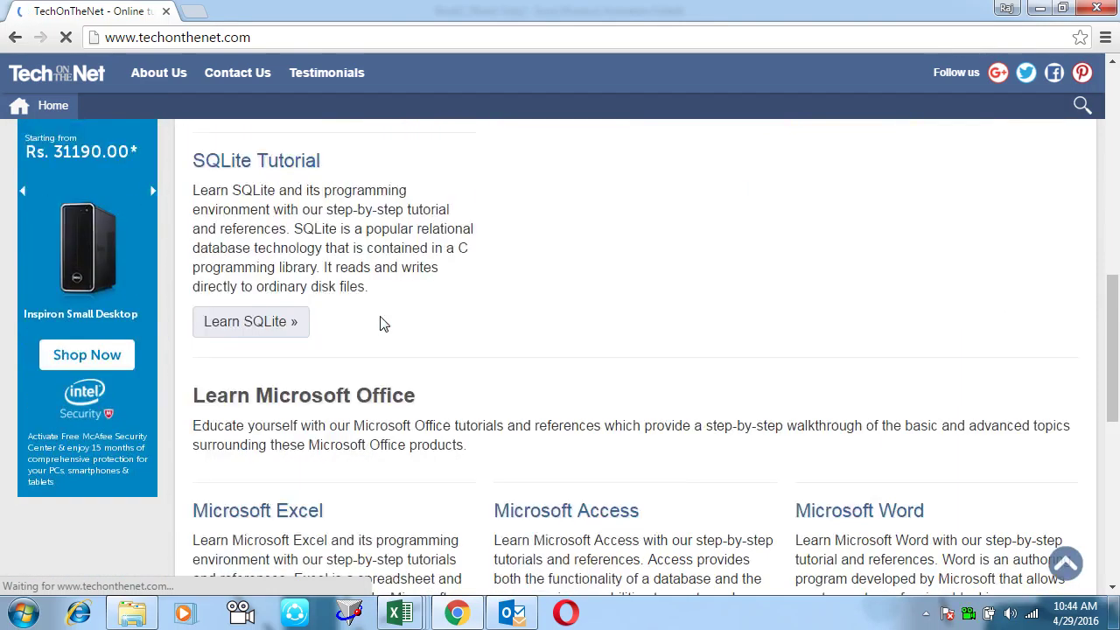
{"action": "scroll", "coordinate": [380, 324], "scroll_direction": "up", "scroll_amount": 6}
{"action": "scroll", "coordinate": [380, 324], "scroll_direction": "up", "scroll_amount": 1}
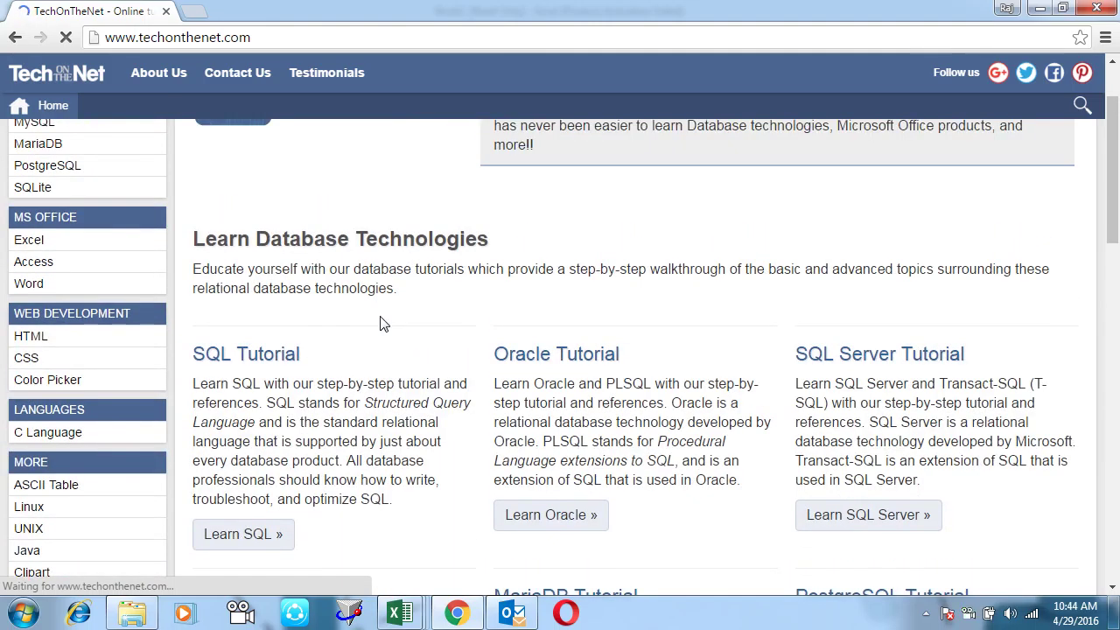
{"action": "scroll", "coordinate": [381, 324], "scroll_direction": "up", "scroll_amount": 1}
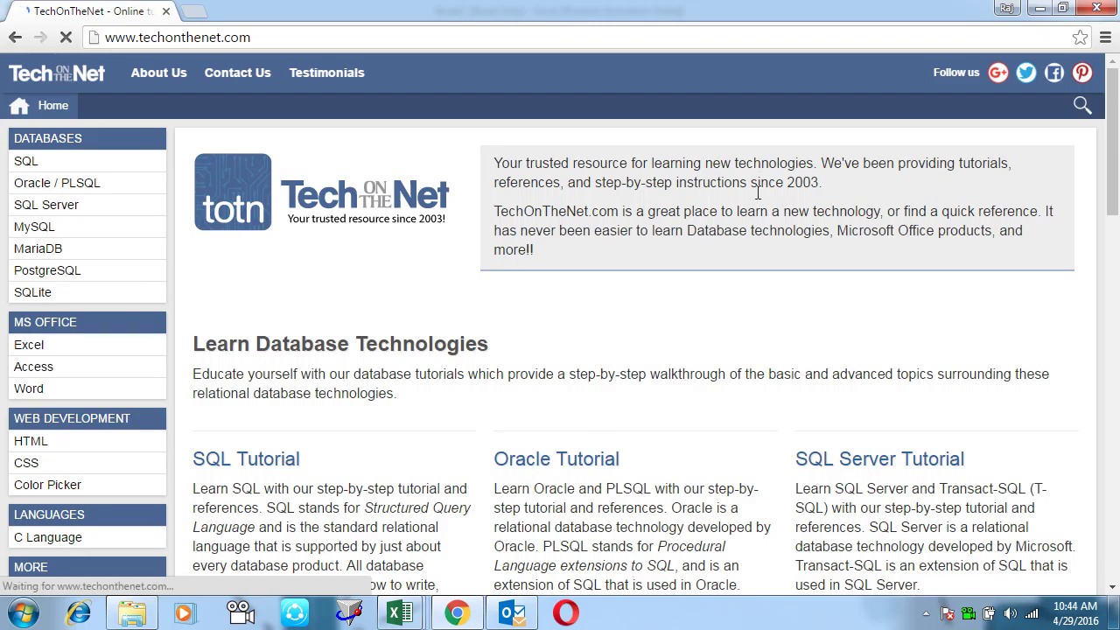
{"action": "left_click", "coordinate": [1104, 12]}
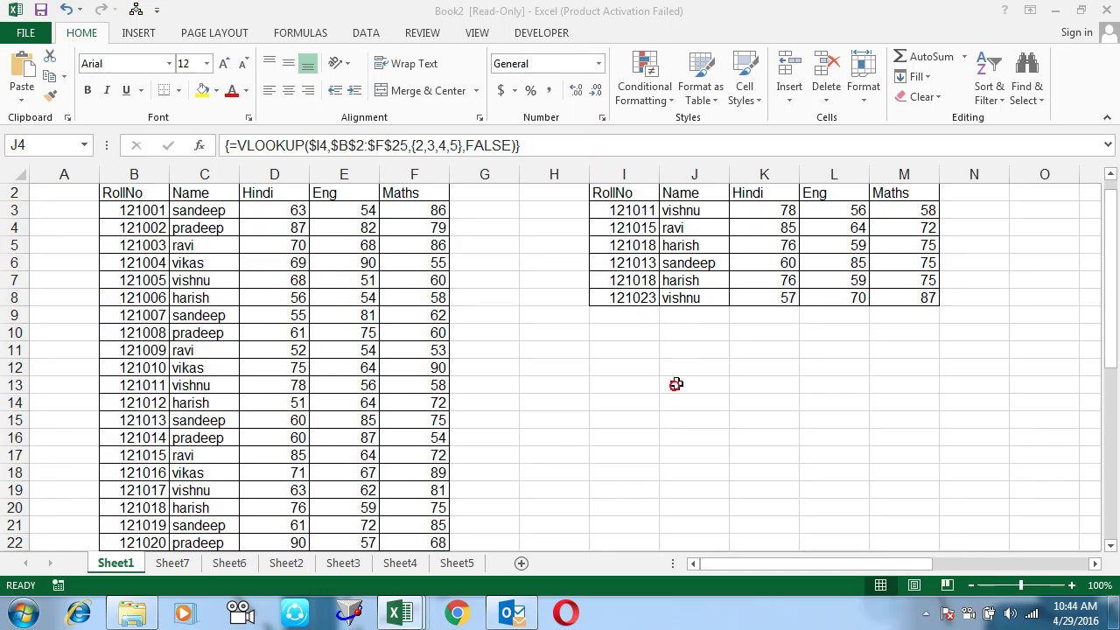